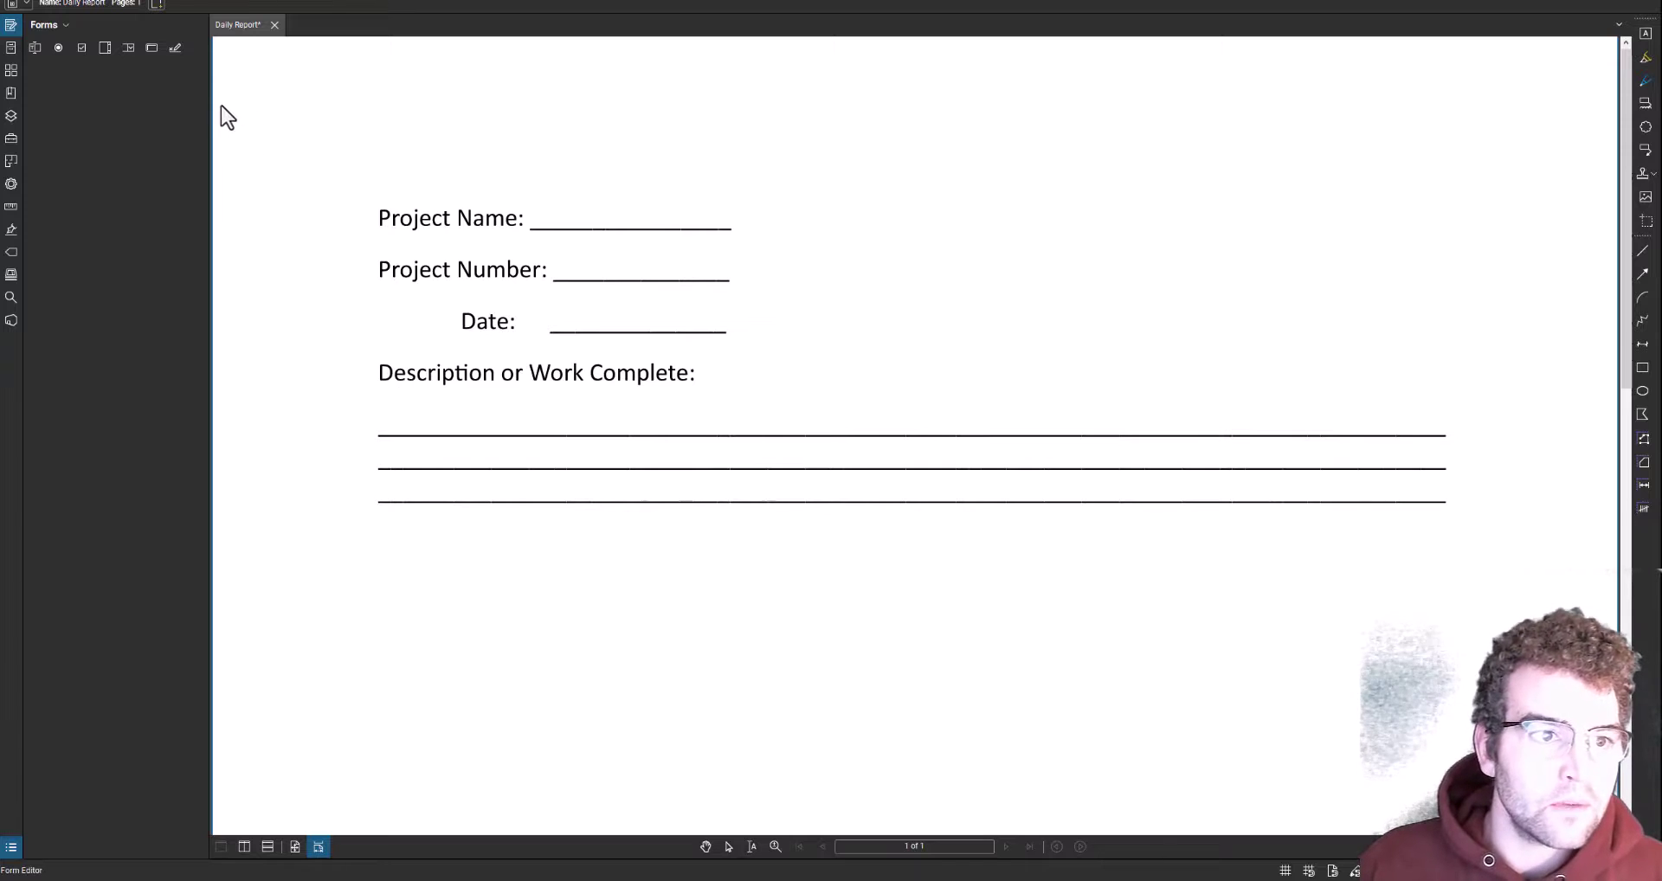
# Step: Automatically create form fields on the Daily Report PDF
pyautogui.click(258, 3)
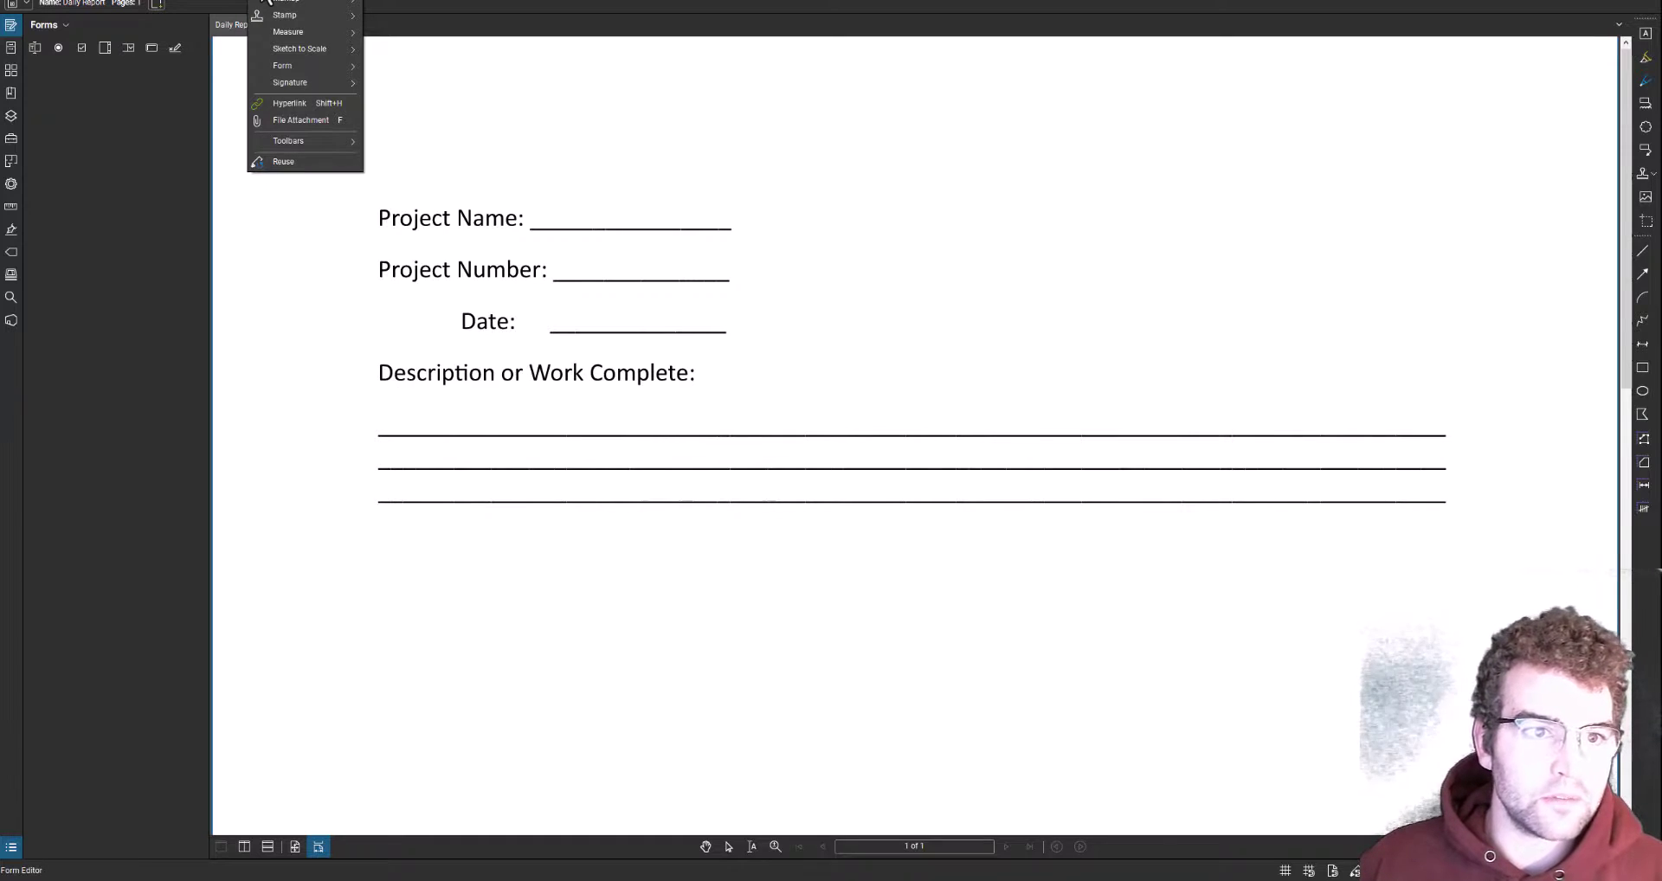
pyautogui.click(231, 66)
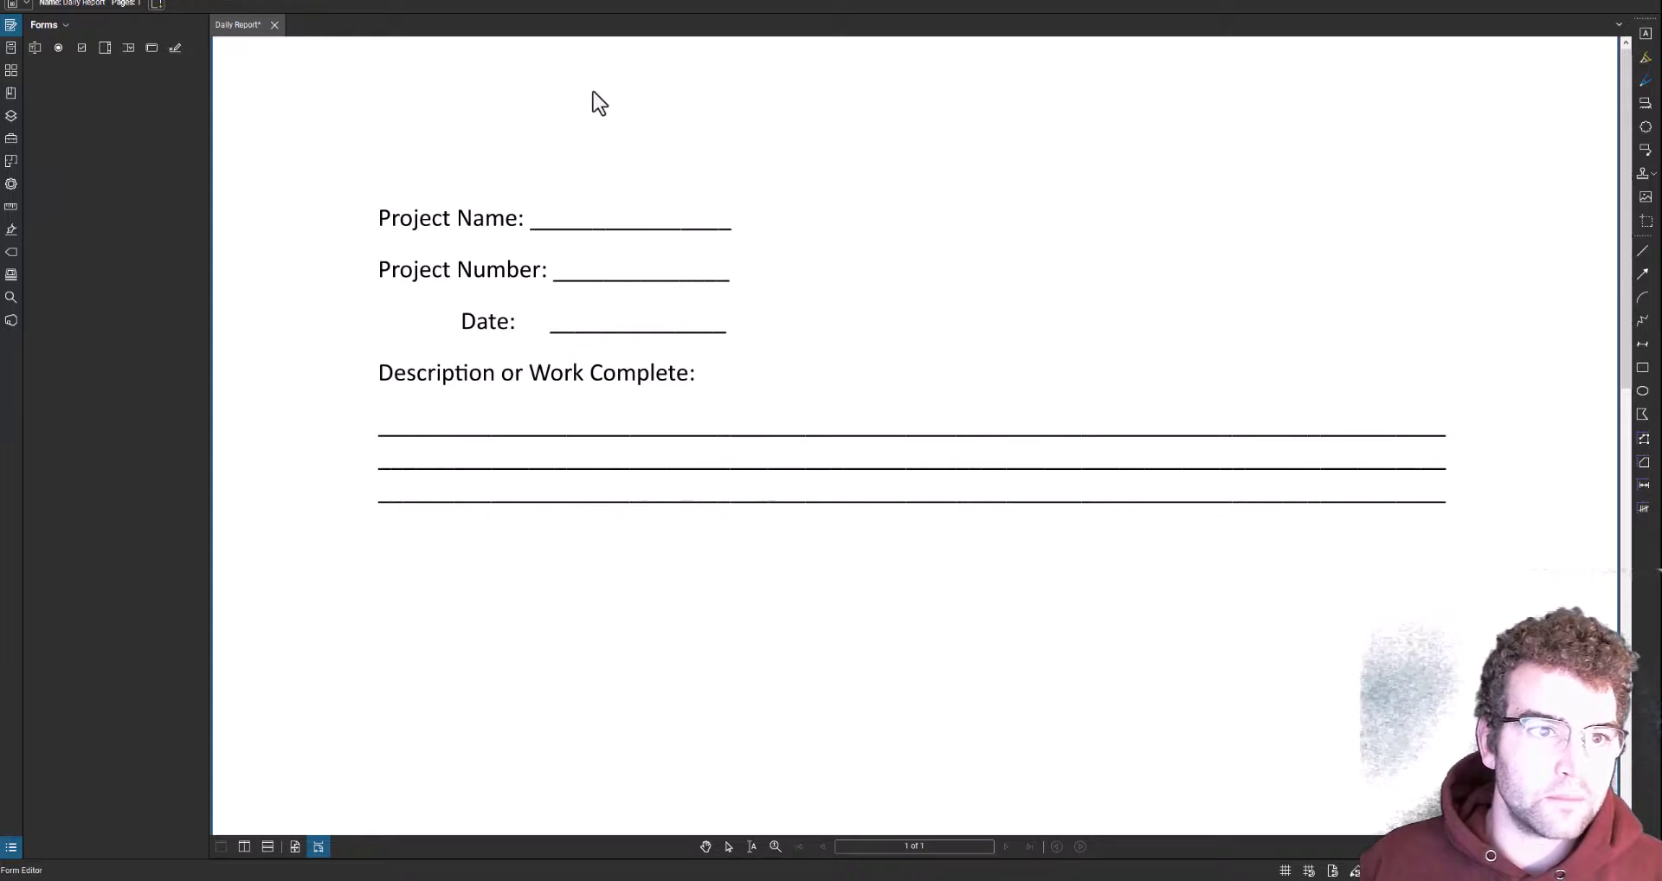
pyautogui.click(267, 2)
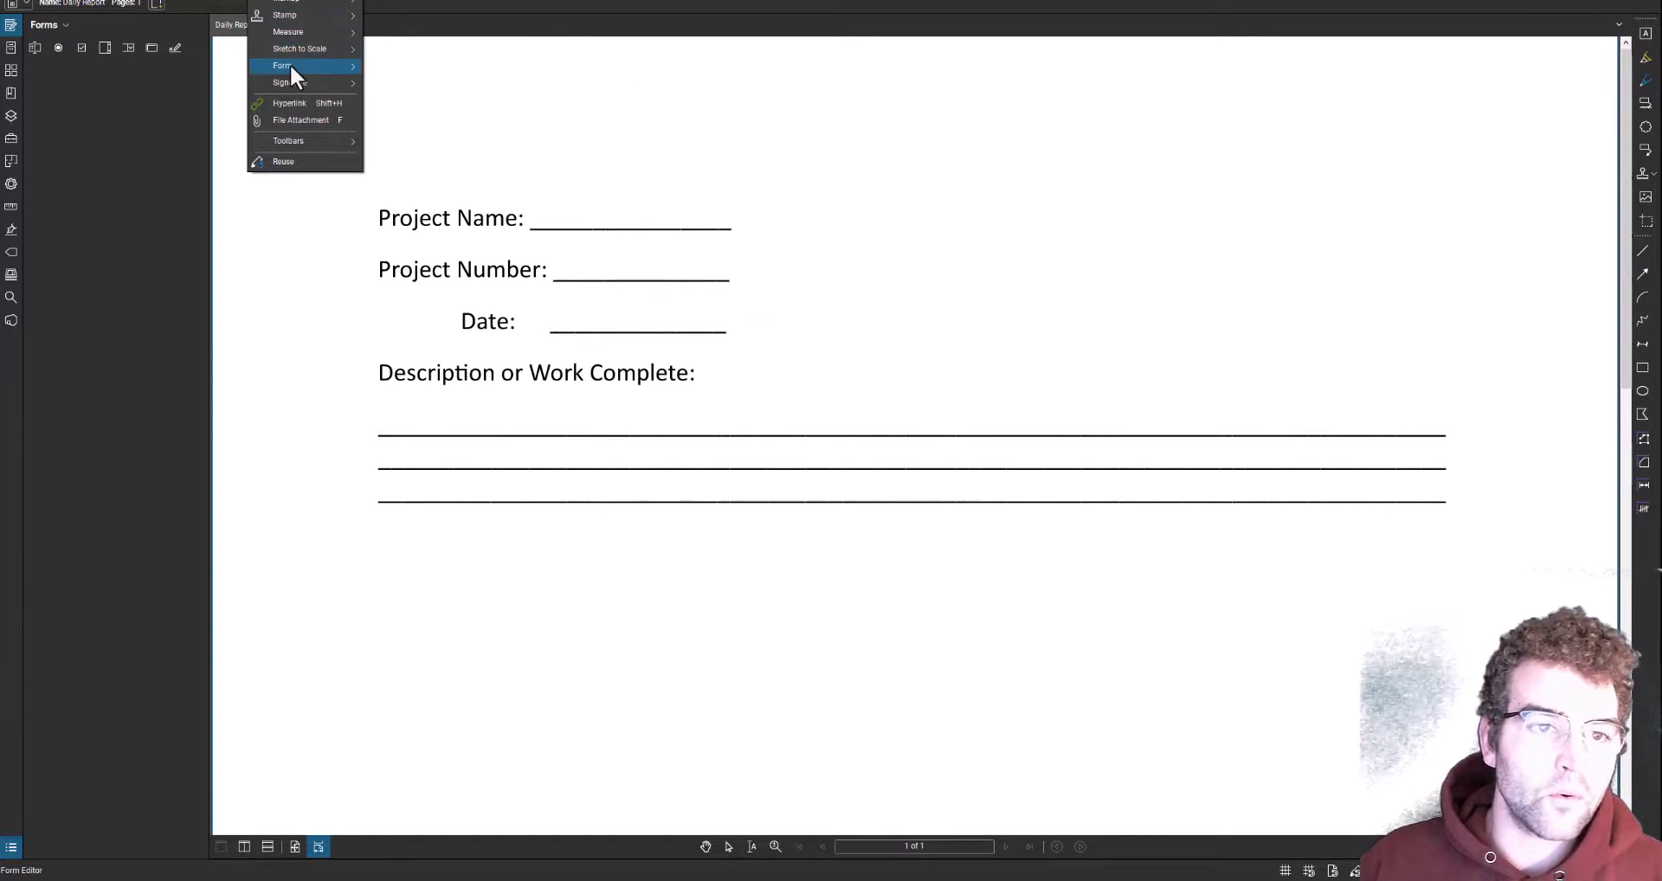
pyautogui.moveTo(289, 65)
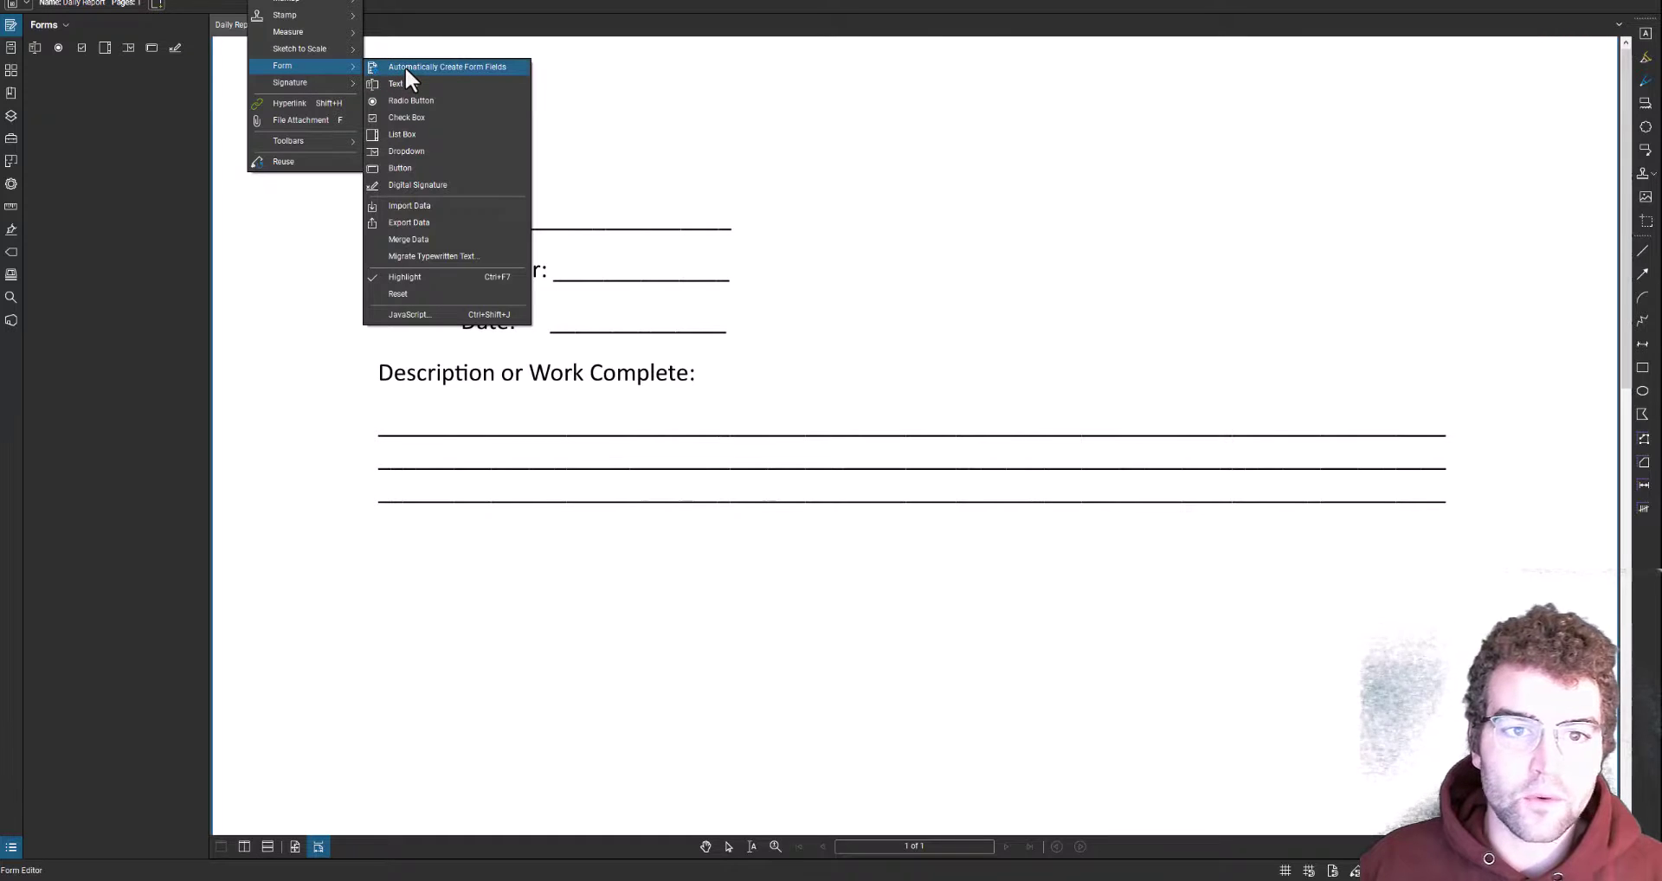
pyautogui.click(405, 69)
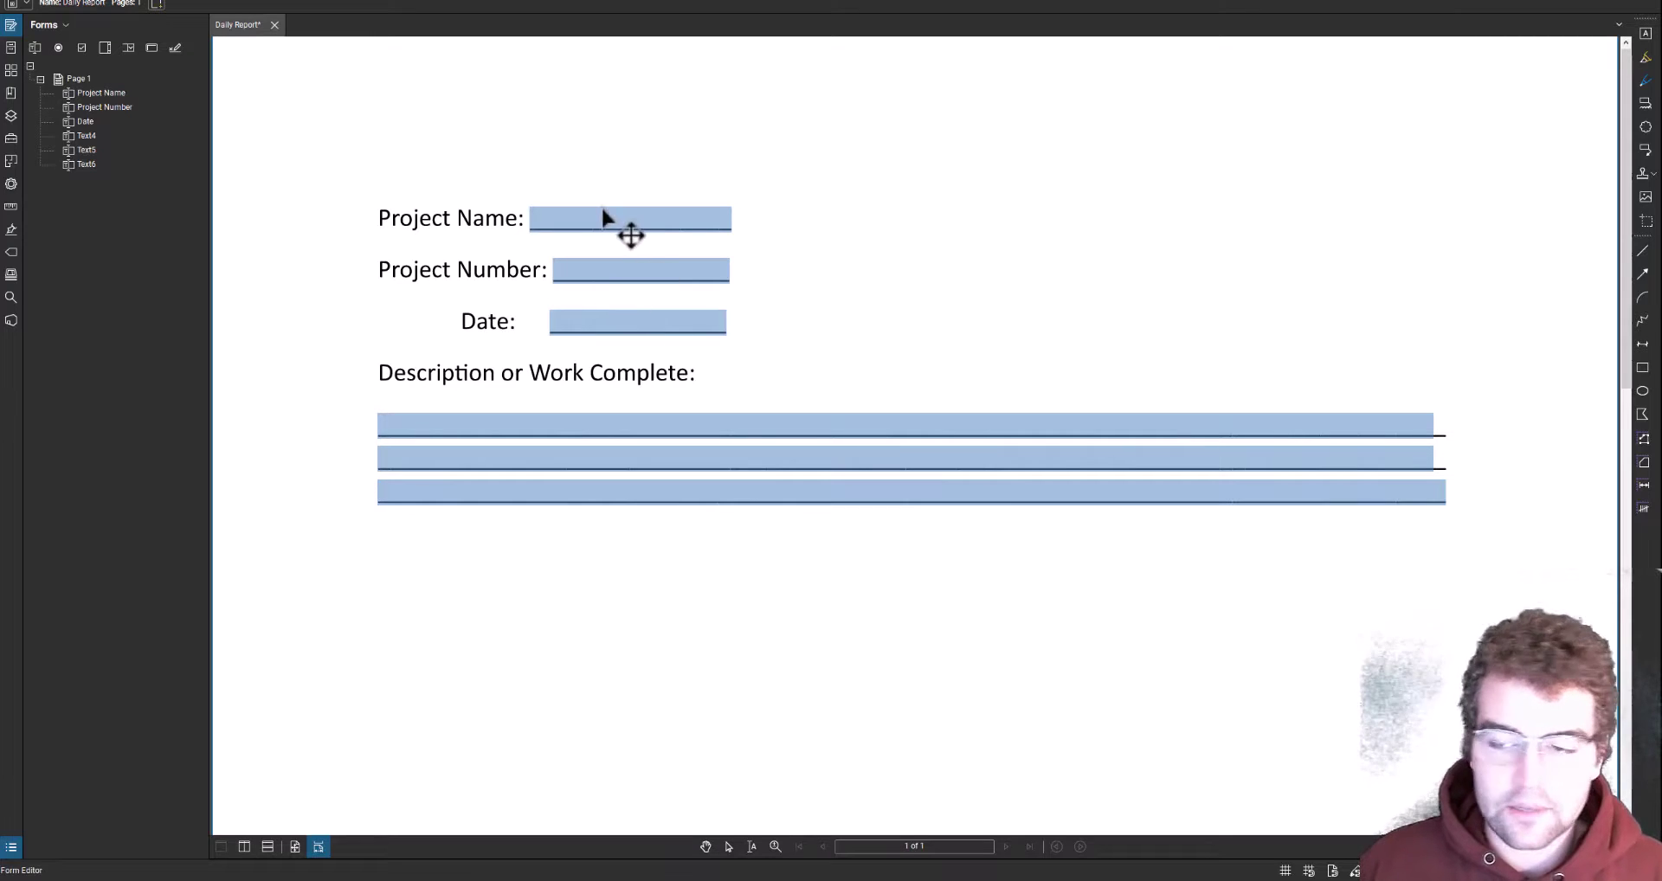
# Step: Widen the first two description form fields to reach the ends of their underlines
pyautogui.click(880, 428)
pyautogui.moveTo(1434, 426); pyautogui.dragTo(1443, 459)
pyautogui.click(1431, 458)
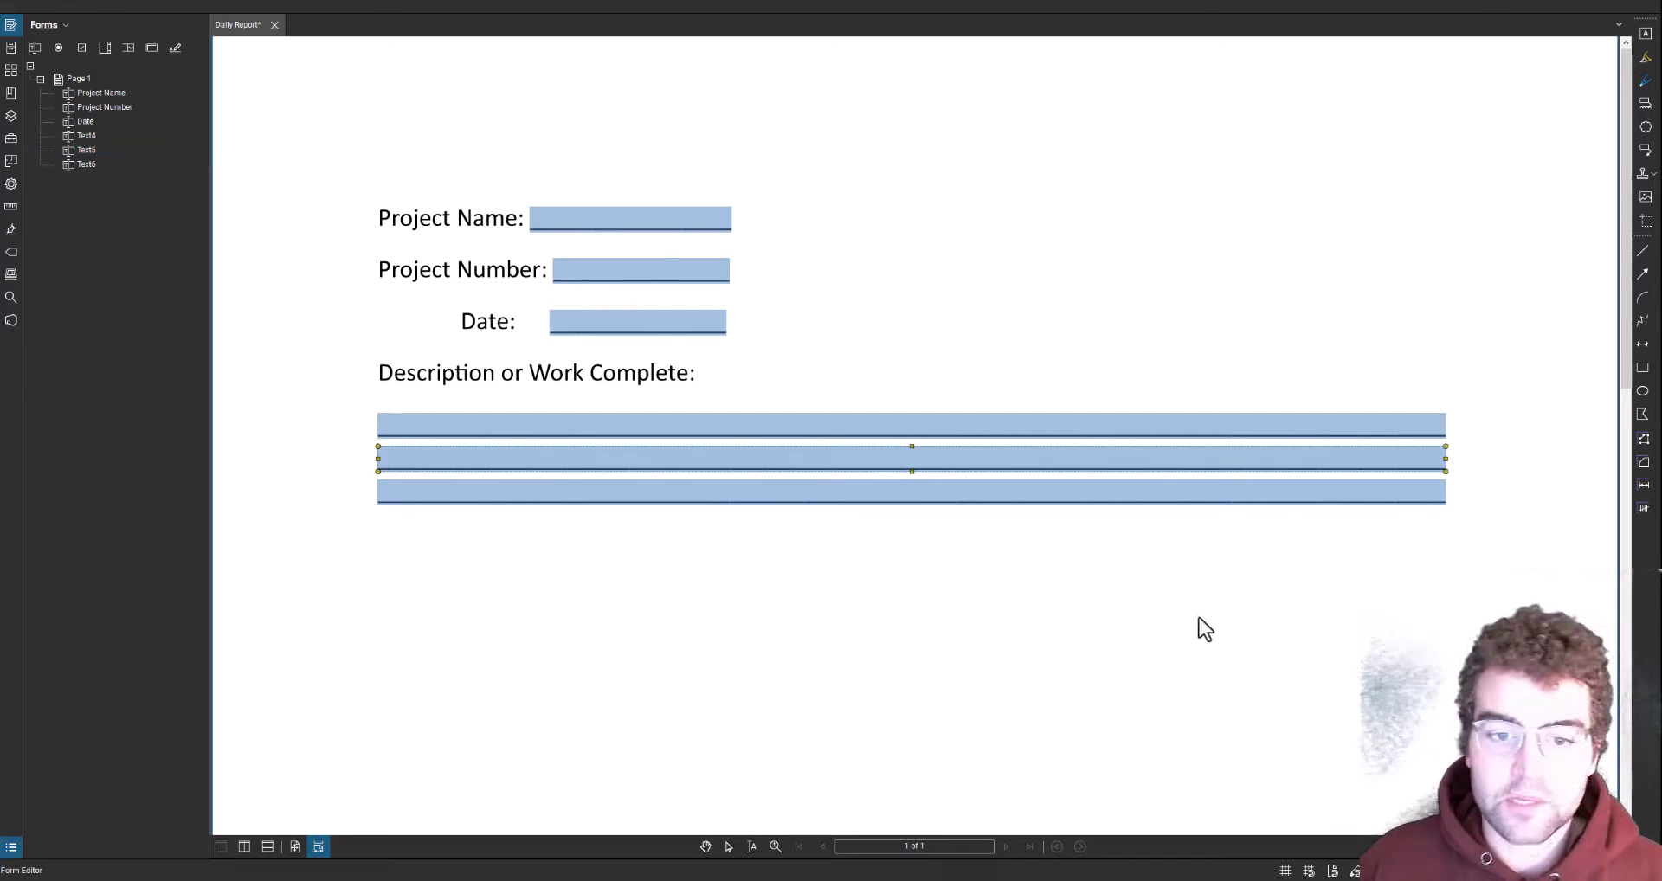
pyautogui.moveTo(1041, 624); pyautogui.dragTo(580, 593)
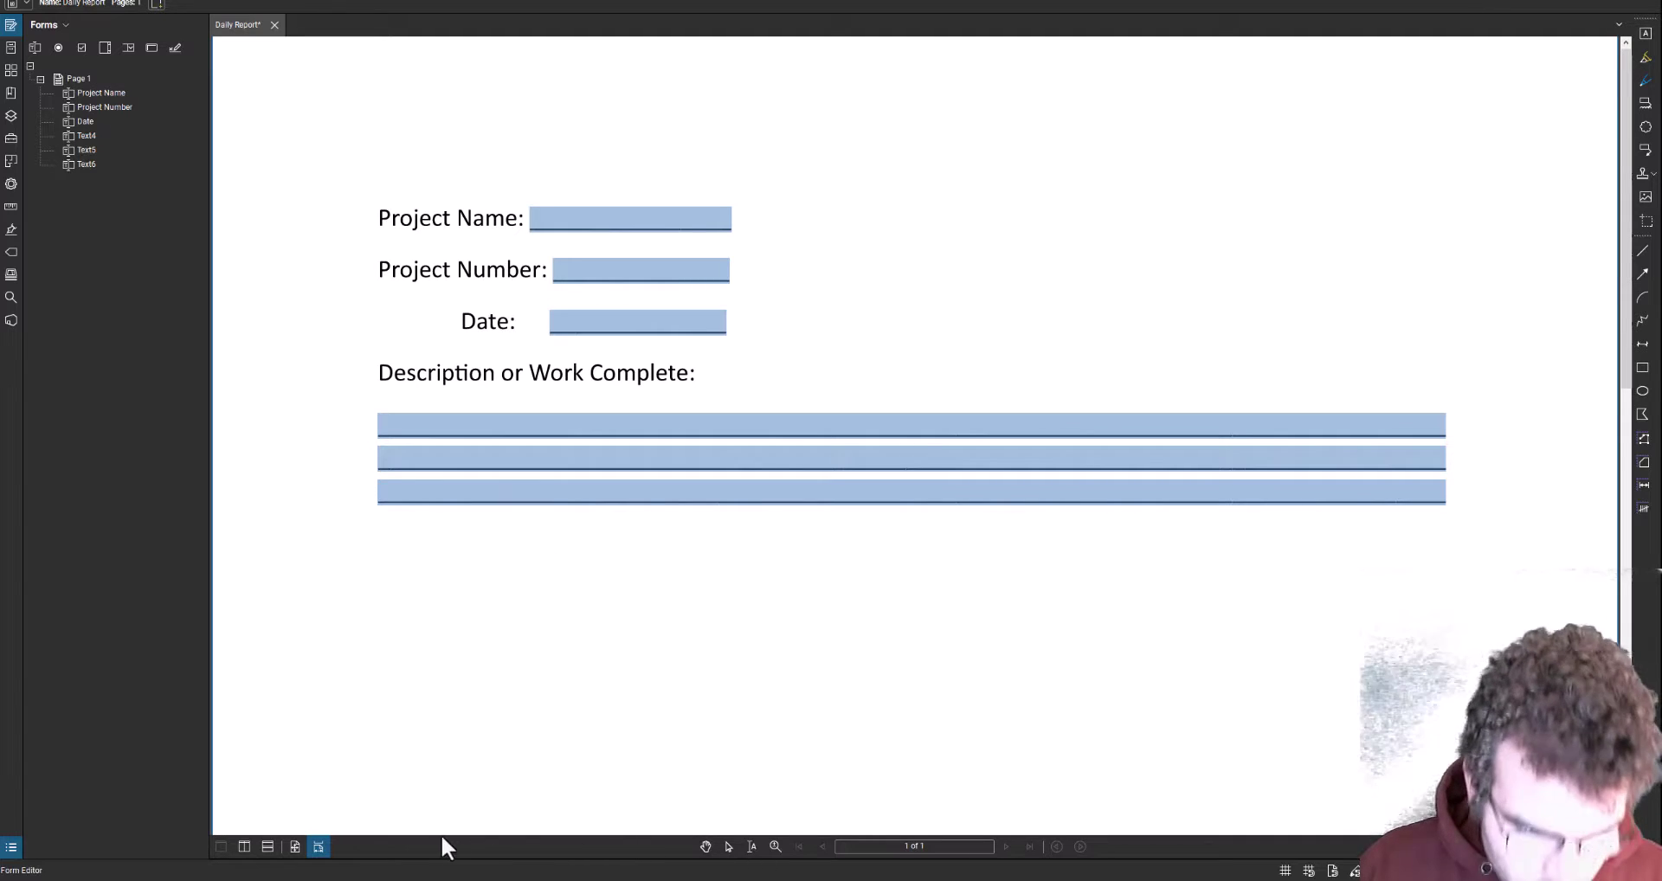
pyautogui.hotkey('alt', 'Tab')
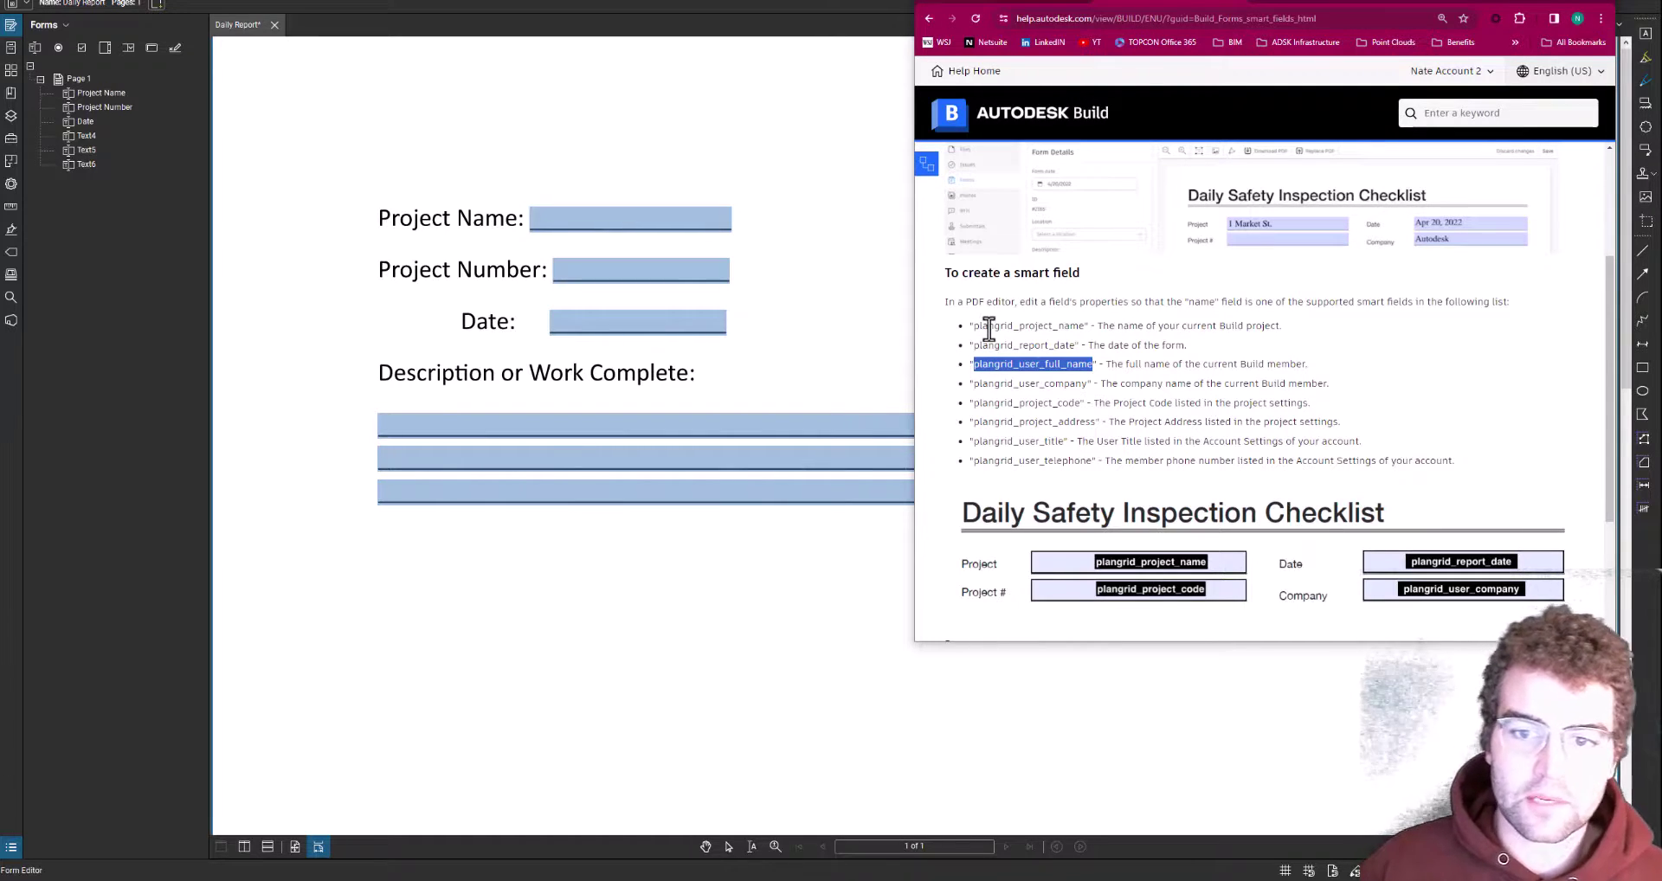
pyautogui.press('super')
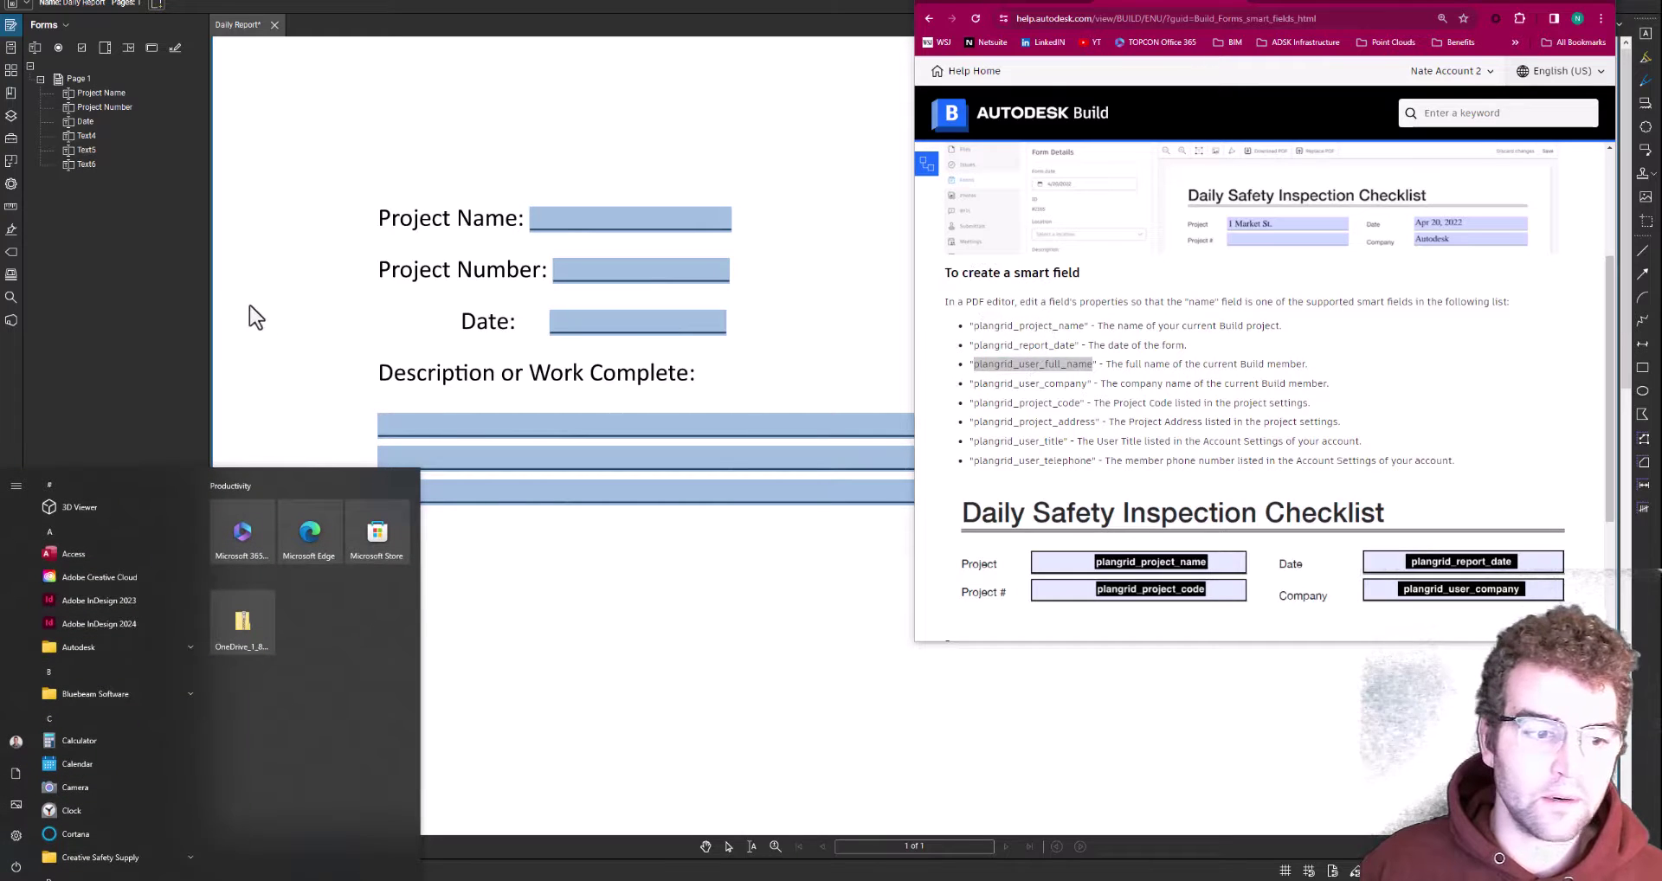
pyautogui.click(259, 270)
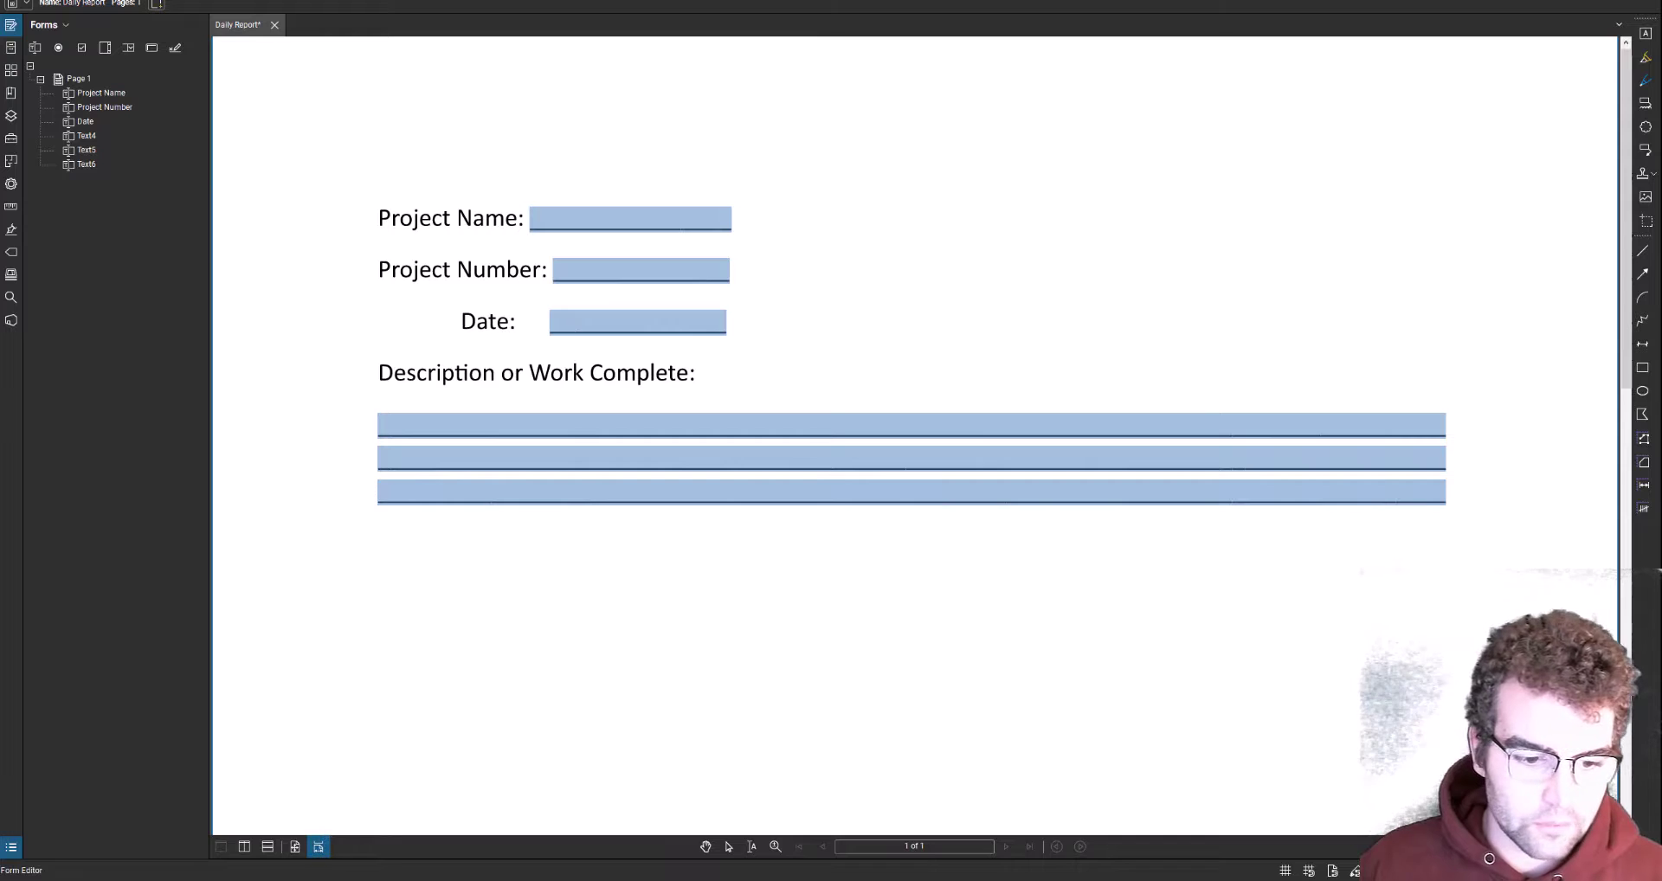
# Step: Switch to the Autodesk Build smart fields help page in the browser and copy the field name plangrid_project_name
pyautogui.hotkey('alt', 'Tab')
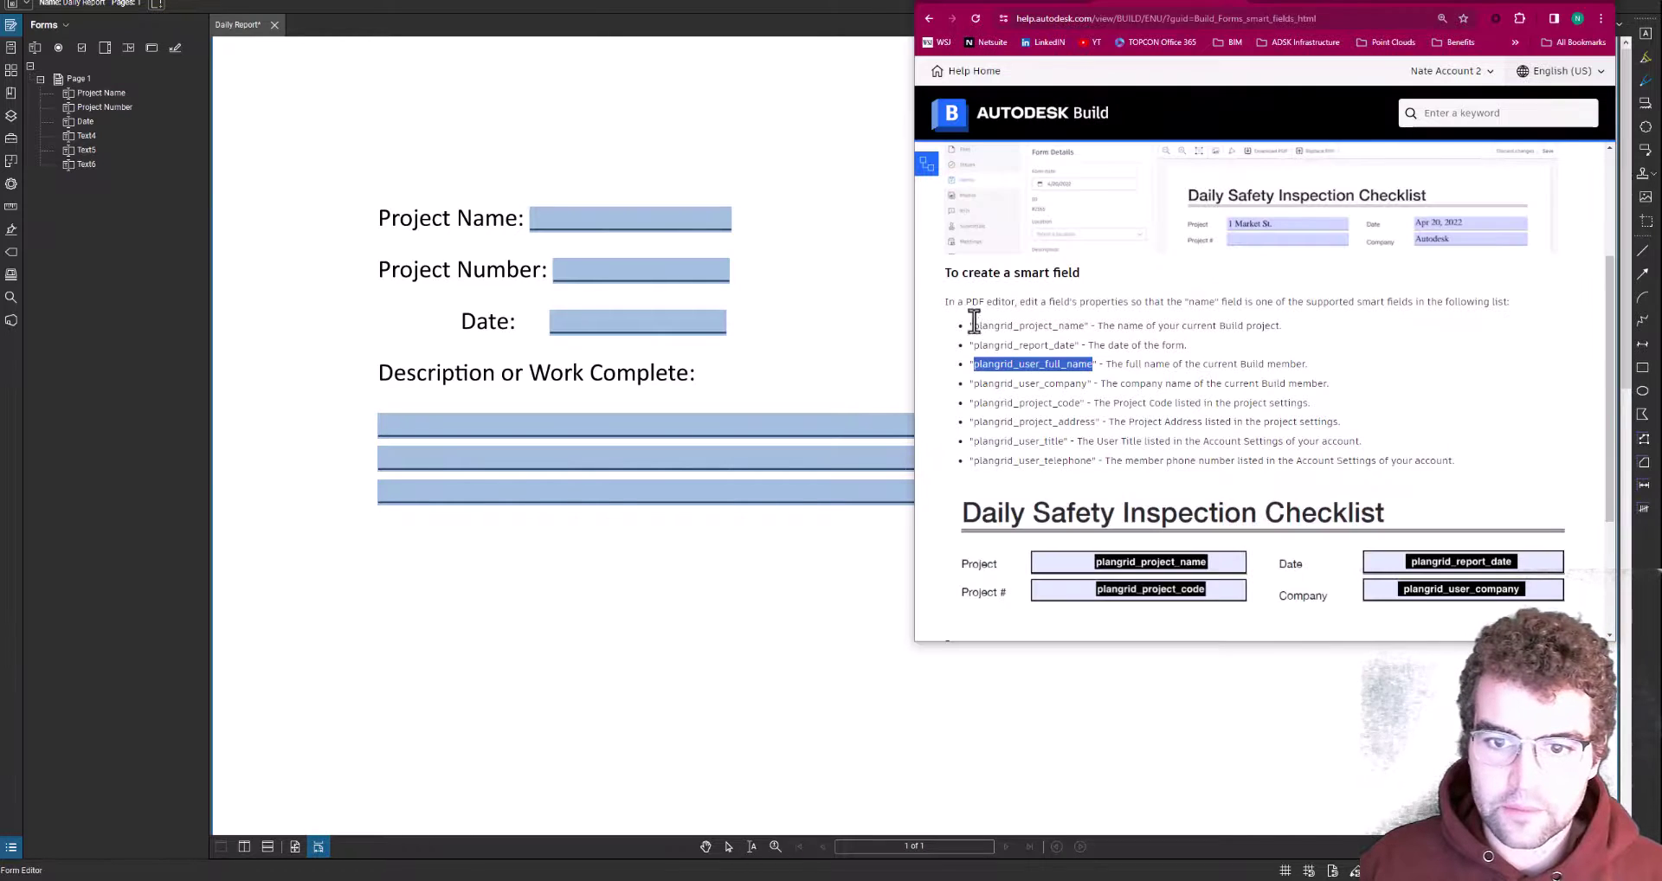
pyautogui.moveTo(972, 328); pyautogui.dragTo(1081, 330)
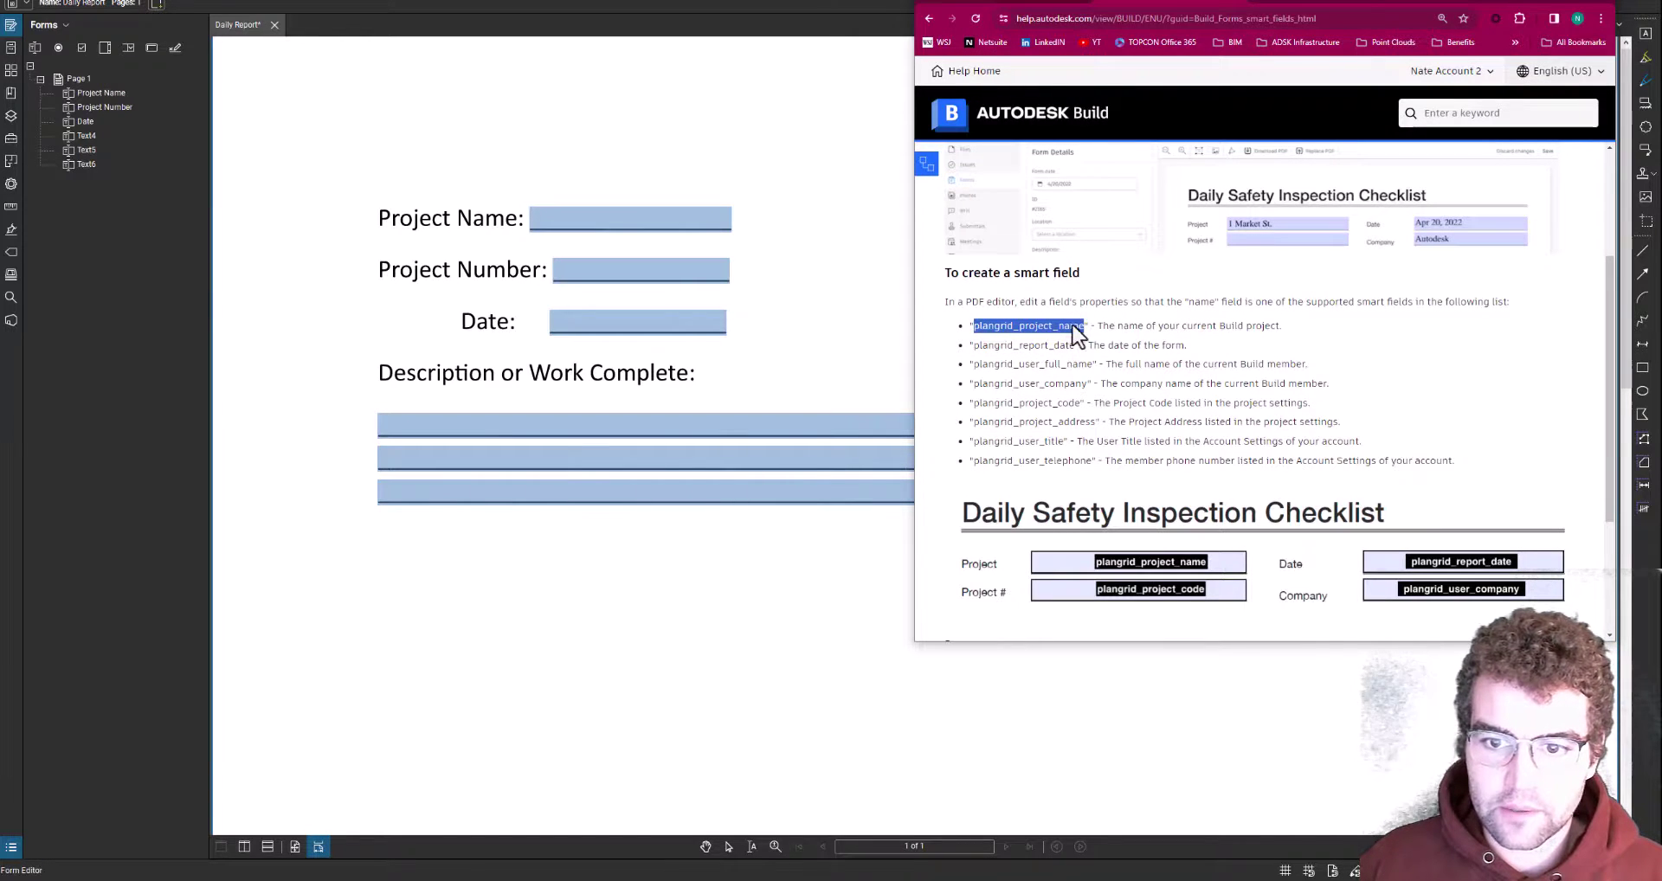
pyautogui.rightClick(1077, 333)
pyautogui.click(1086, 337)
# Step: Return to the Daily Report PDF and rename the Project Name form field as plangrid_project_name
pyautogui.hotkey('alt', 'Tab')
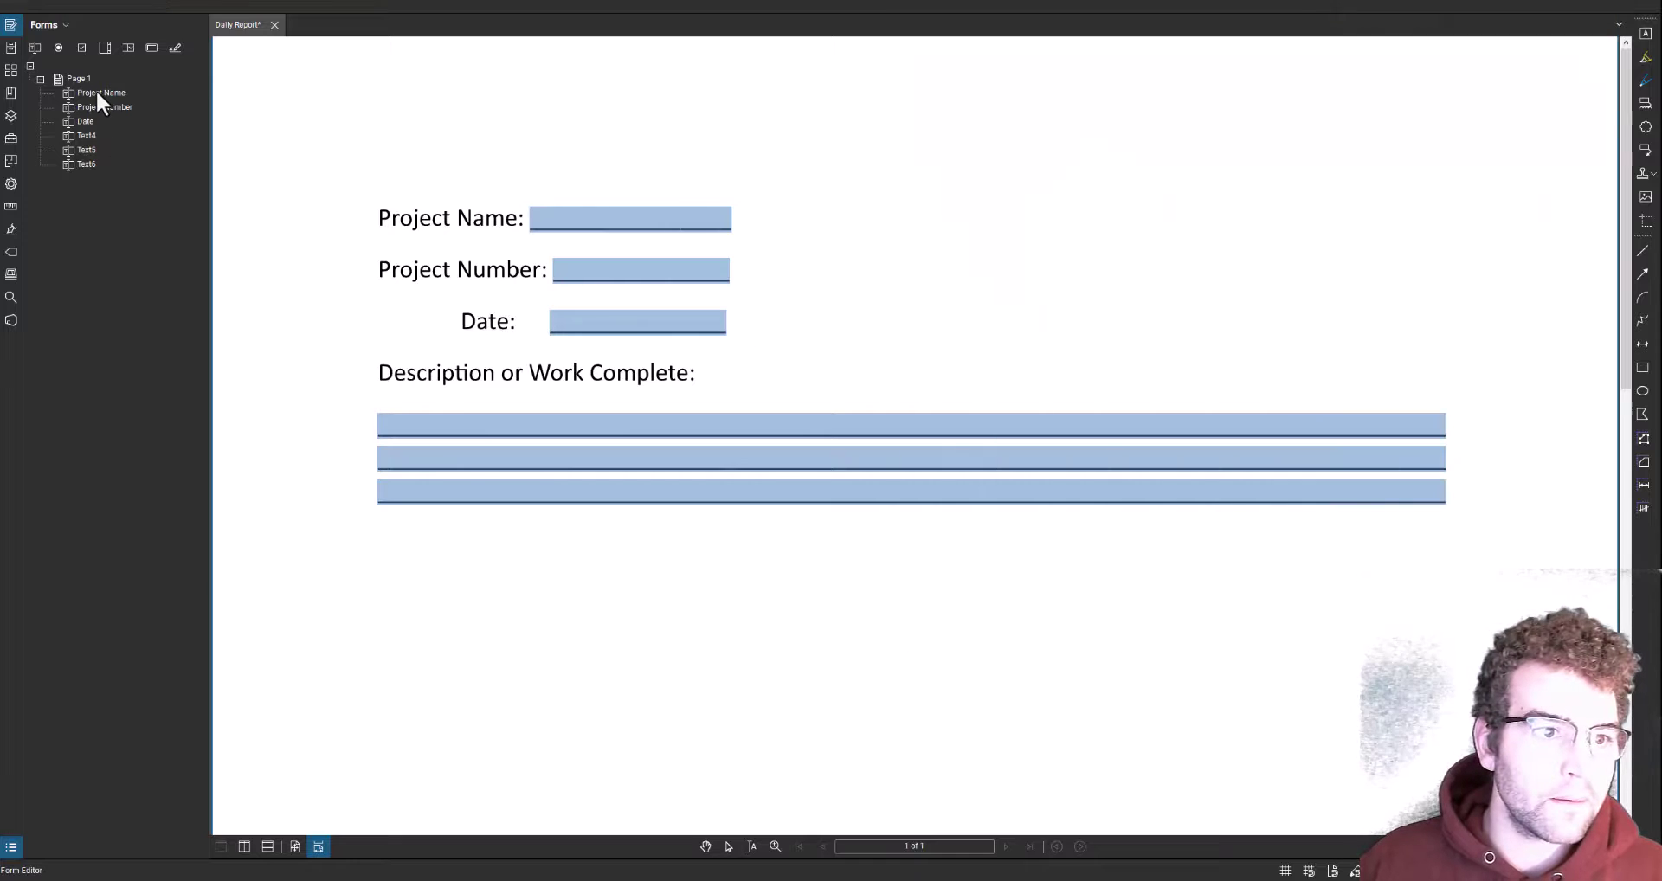
pyautogui.click(95, 92)
pyautogui.click(95, 93)
pyautogui.rightClick(98, 92)
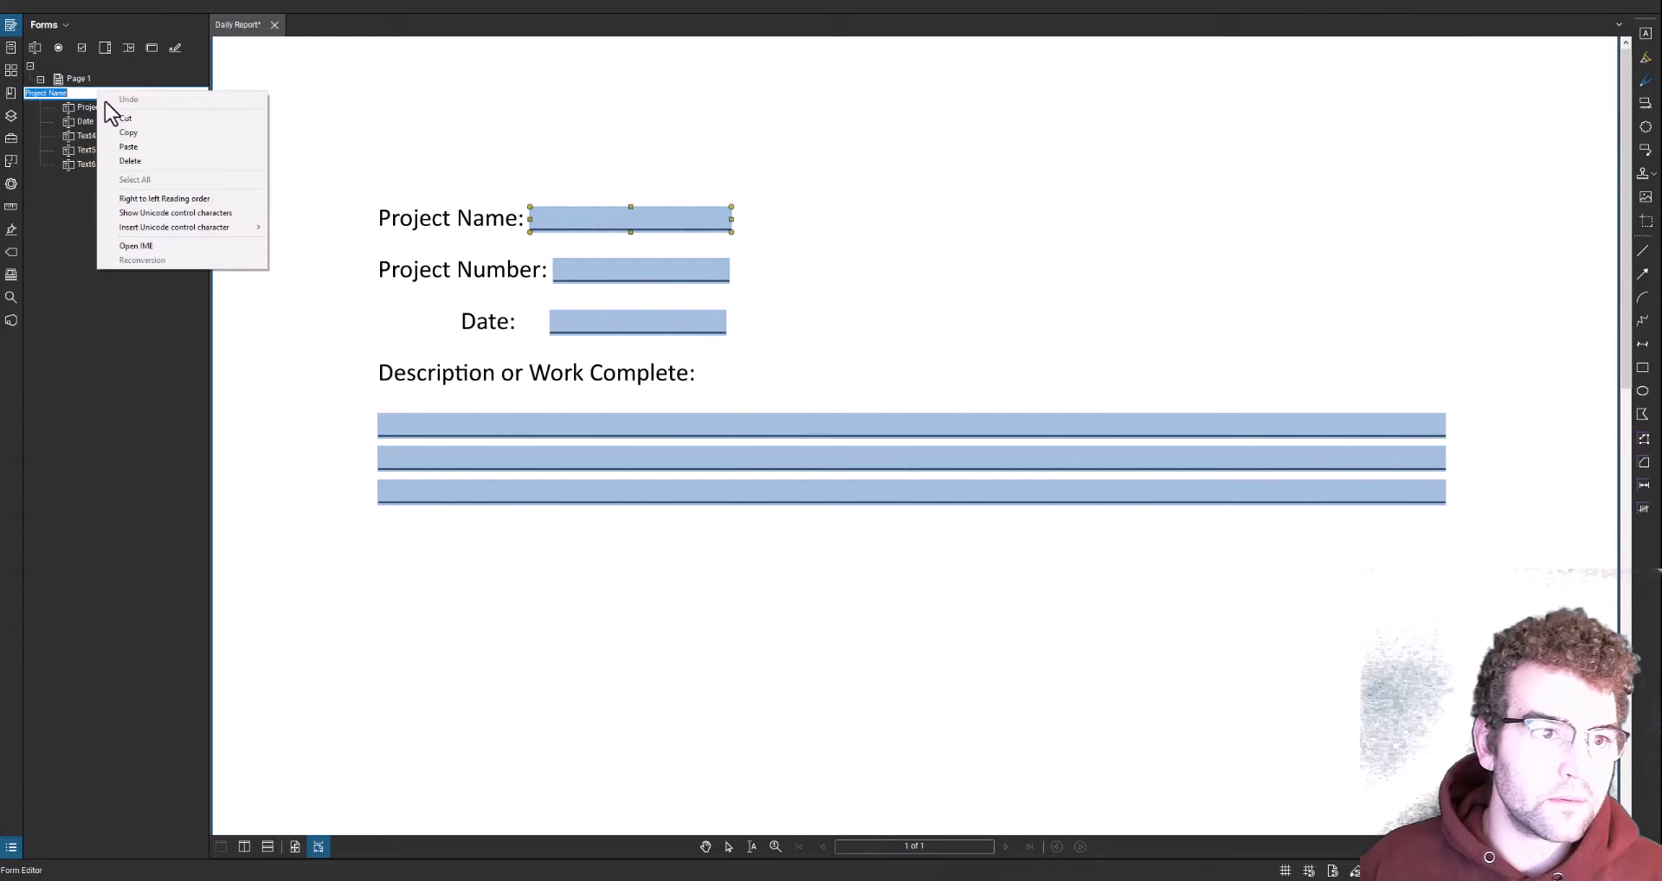
pyautogui.click(130, 147)
pyautogui.press('Return')
pyautogui.moveTo(258, 165); pyautogui.dragTo(333, 480)
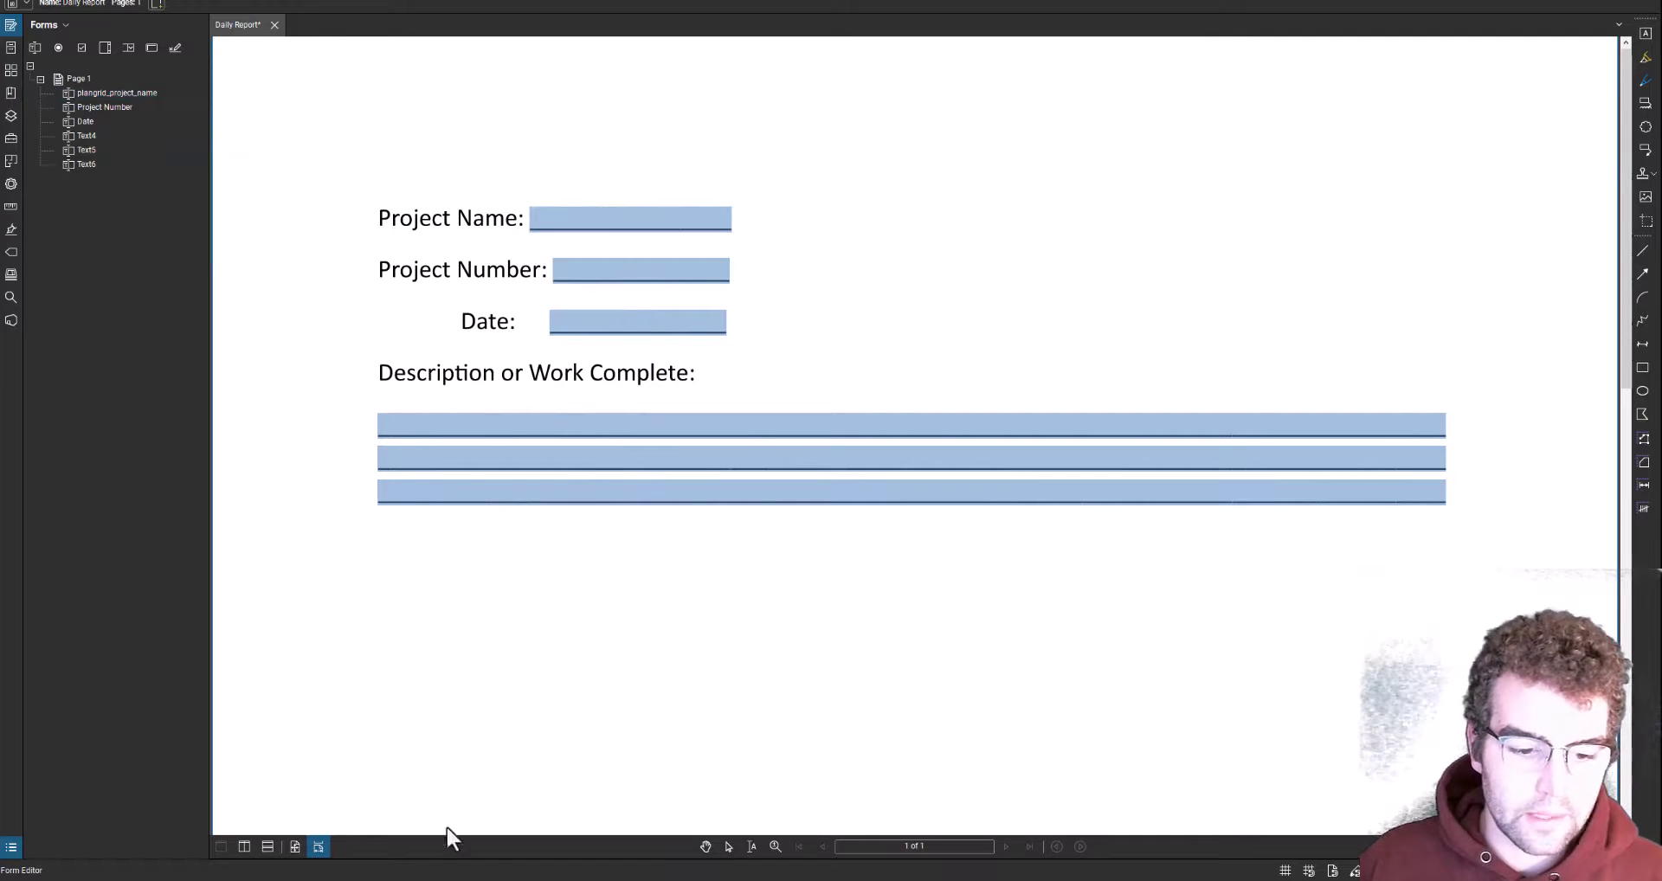
# Step: Switch to the smart fields help page in the browser and copy the field name plangrid_report_date
pyautogui.hotkey('alt', 'Tab')
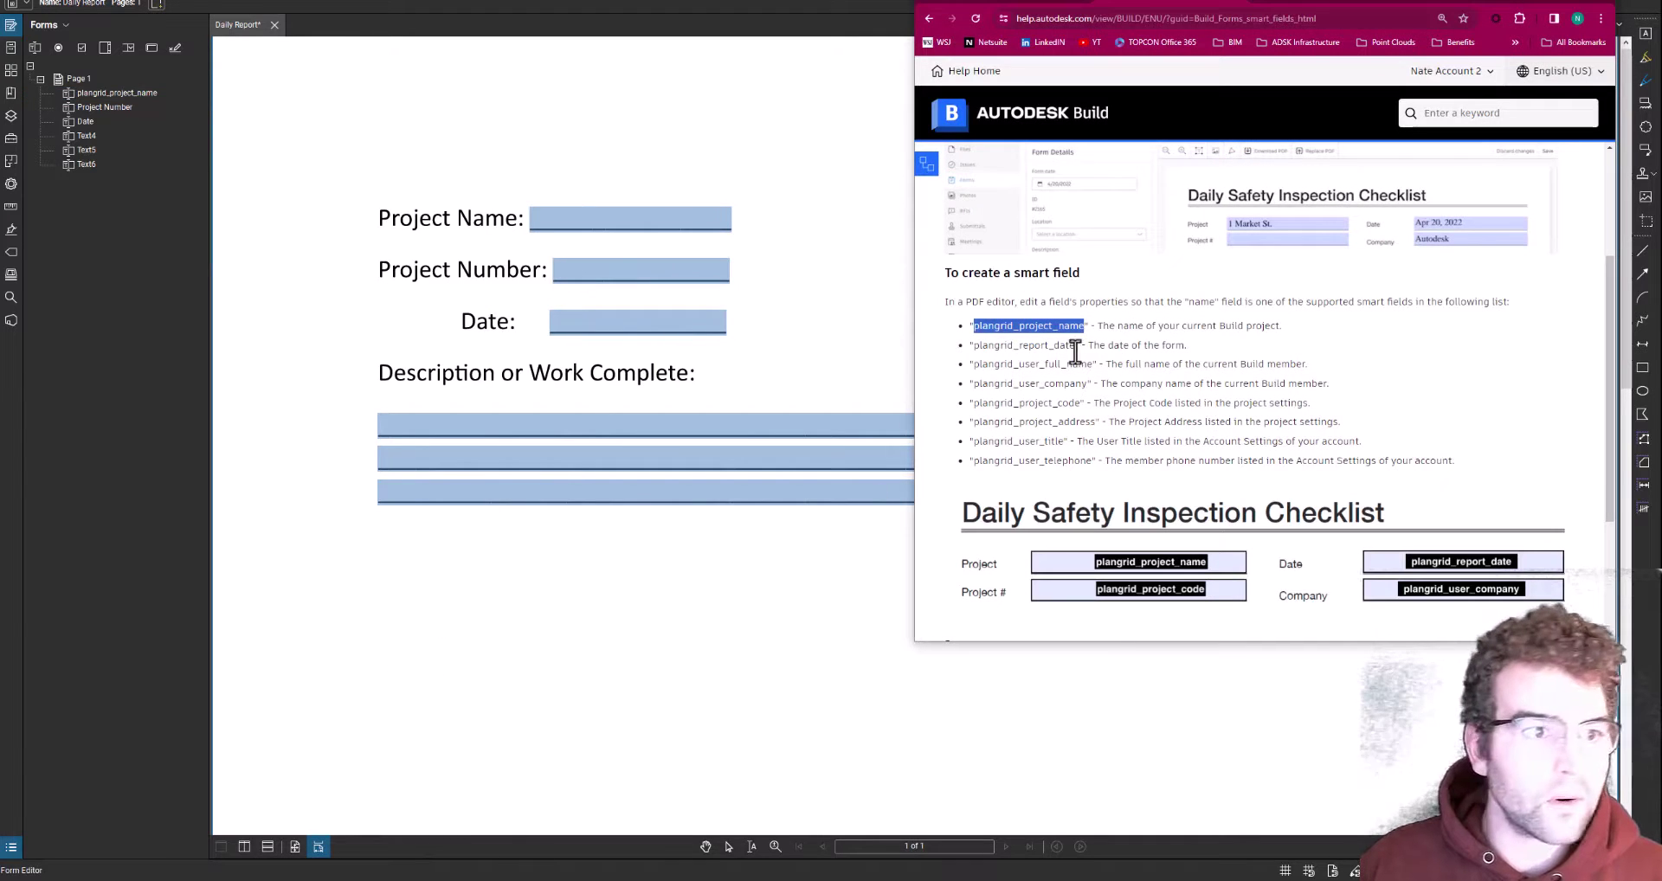
pyautogui.moveTo(1074, 346); pyautogui.dragTo(971, 346)
pyautogui.rightClick(974, 345)
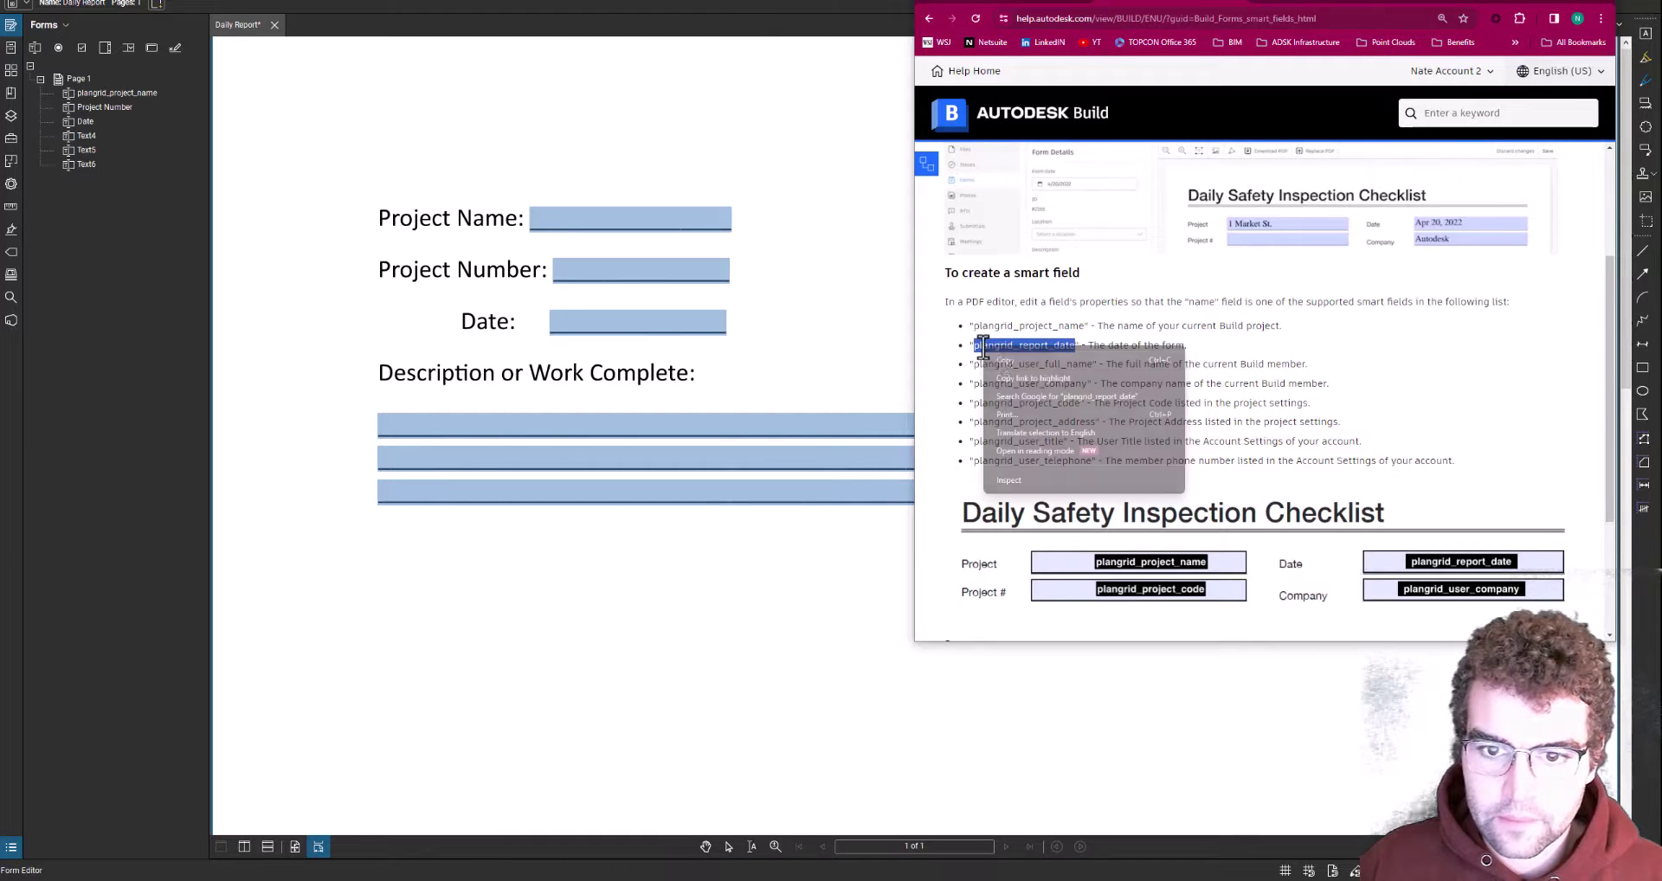
pyautogui.click(1009, 356)
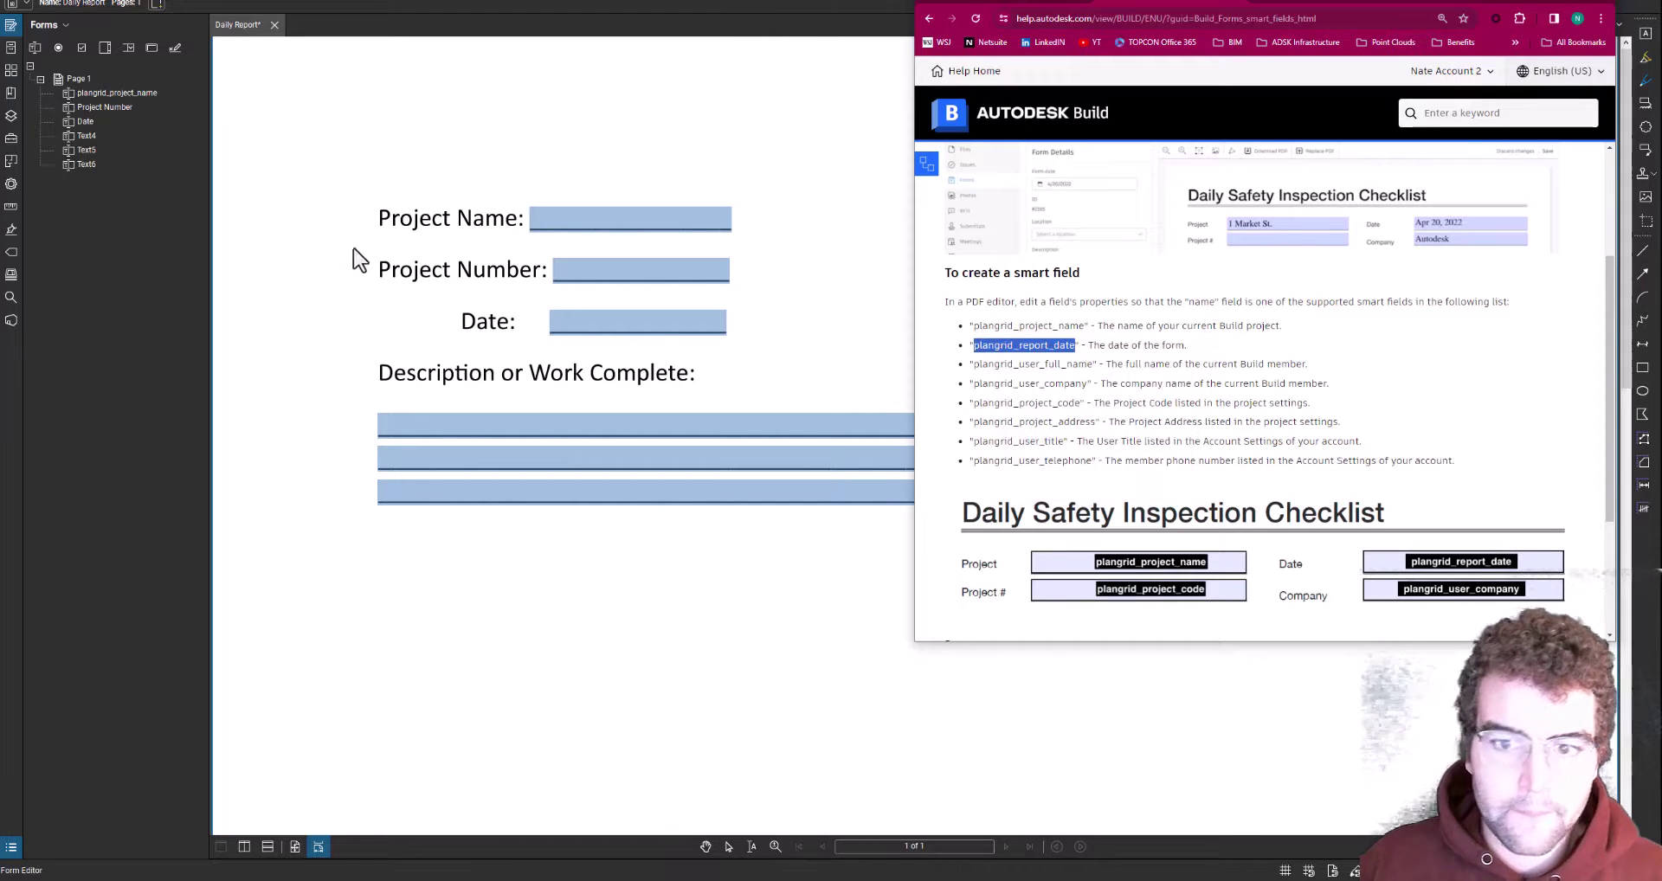
# Step: Return to the Daily Report PDF and rename the Date form field as plangrid_report_date
pyautogui.click(92, 119)
pyautogui.click(92, 119)
pyautogui.click(91, 120)
pyautogui.rightClick(93, 122)
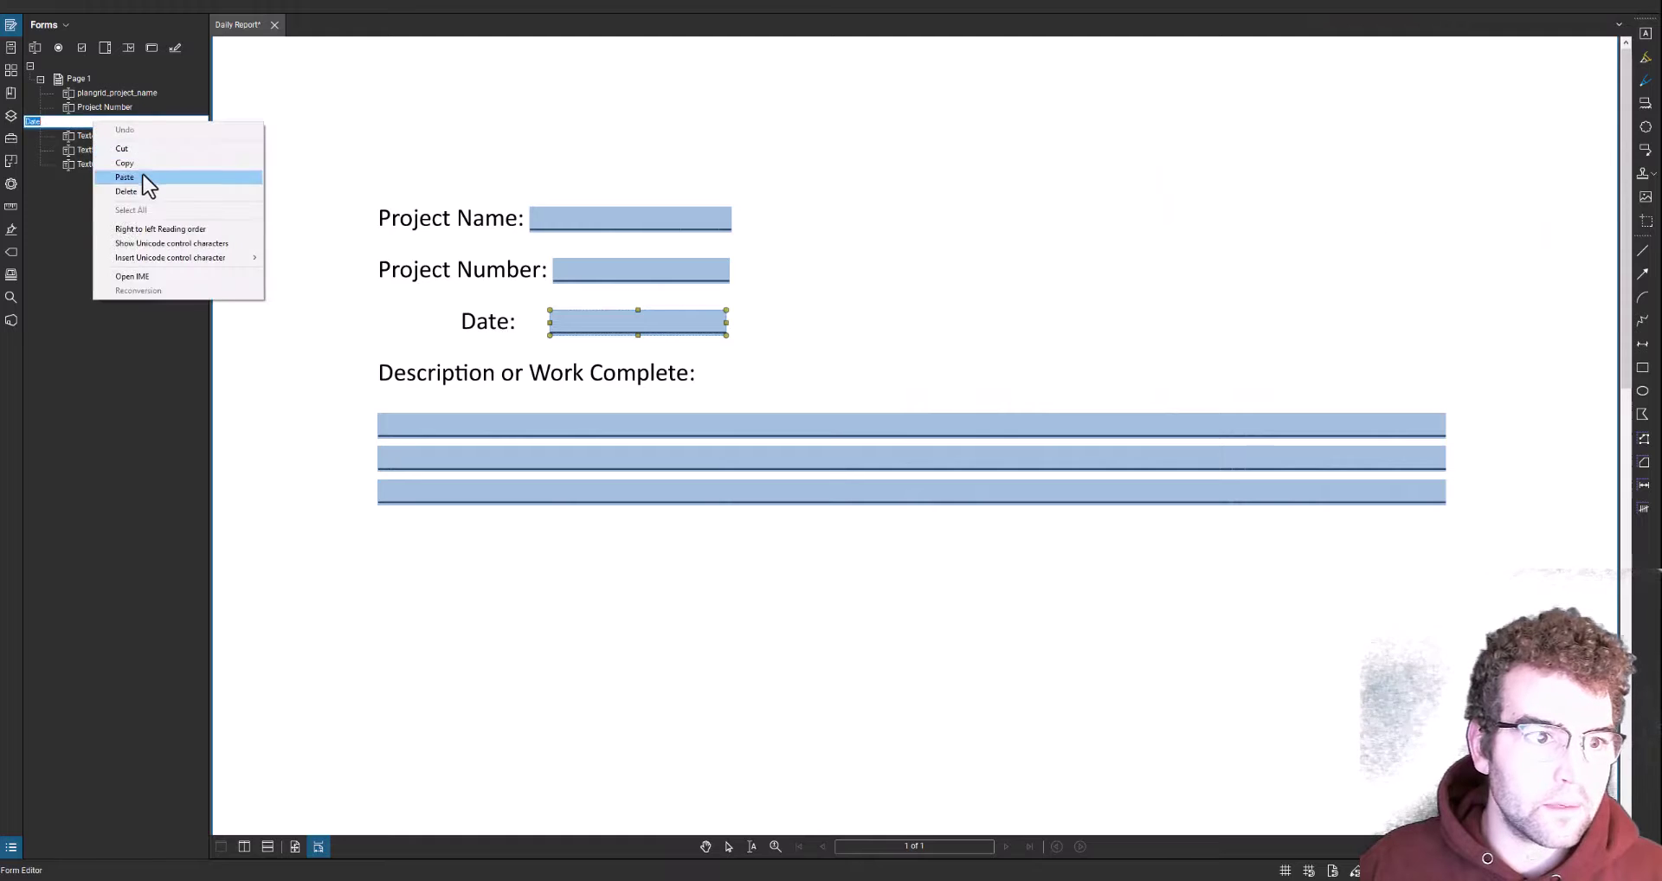
pyautogui.click(126, 177)
pyautogui.moveTo(266, 175); pyautogui.dragTo(353, 618)
# Step: Switch to the smart fields help page in the browser and copy the field name plangrid_project_code
pyautogui.hotkey('alt', 'Tab')
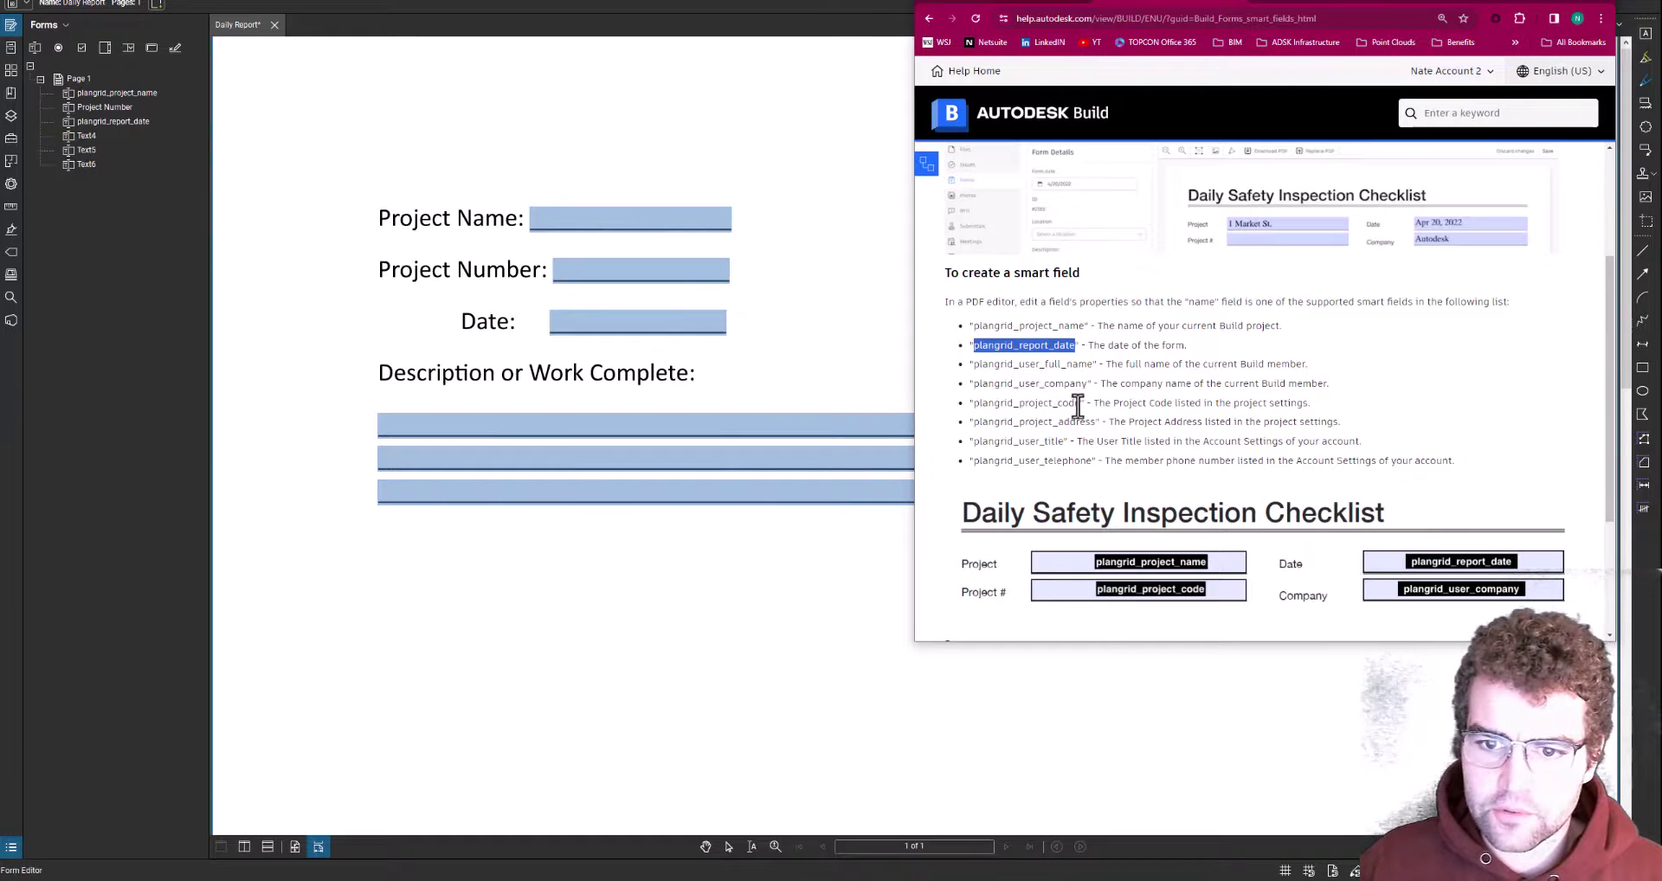
pyautogui.moveTo(1081, 403); pyautogui.dragTo(975, 407)
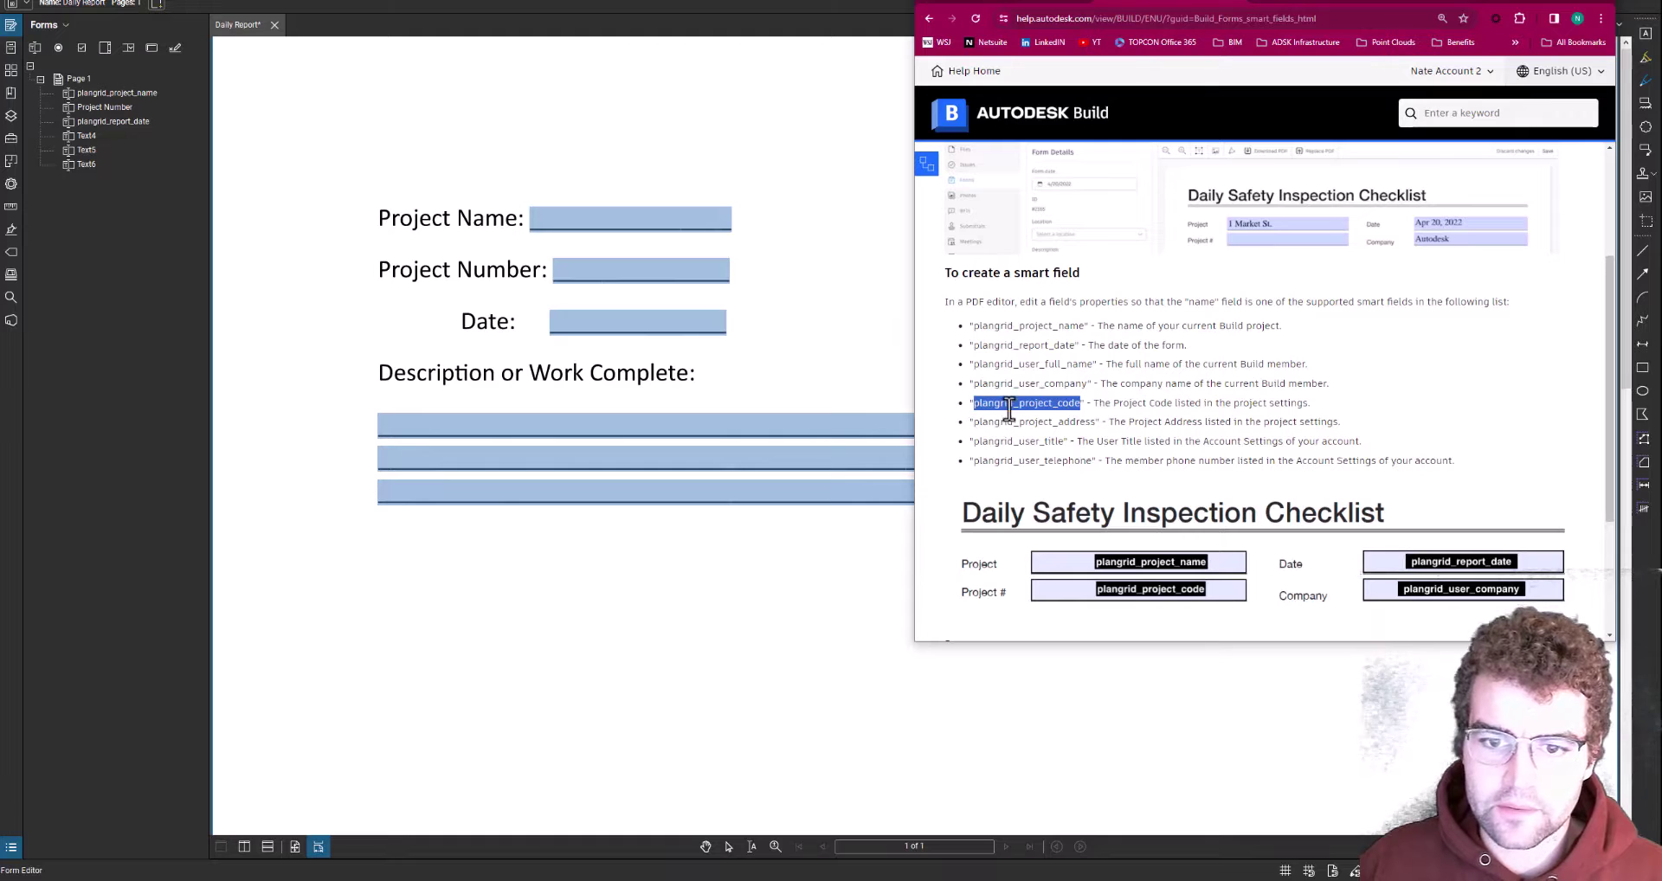
pyautogui.rightClick(1009, 408)
pyautogui.click(1029, 417)
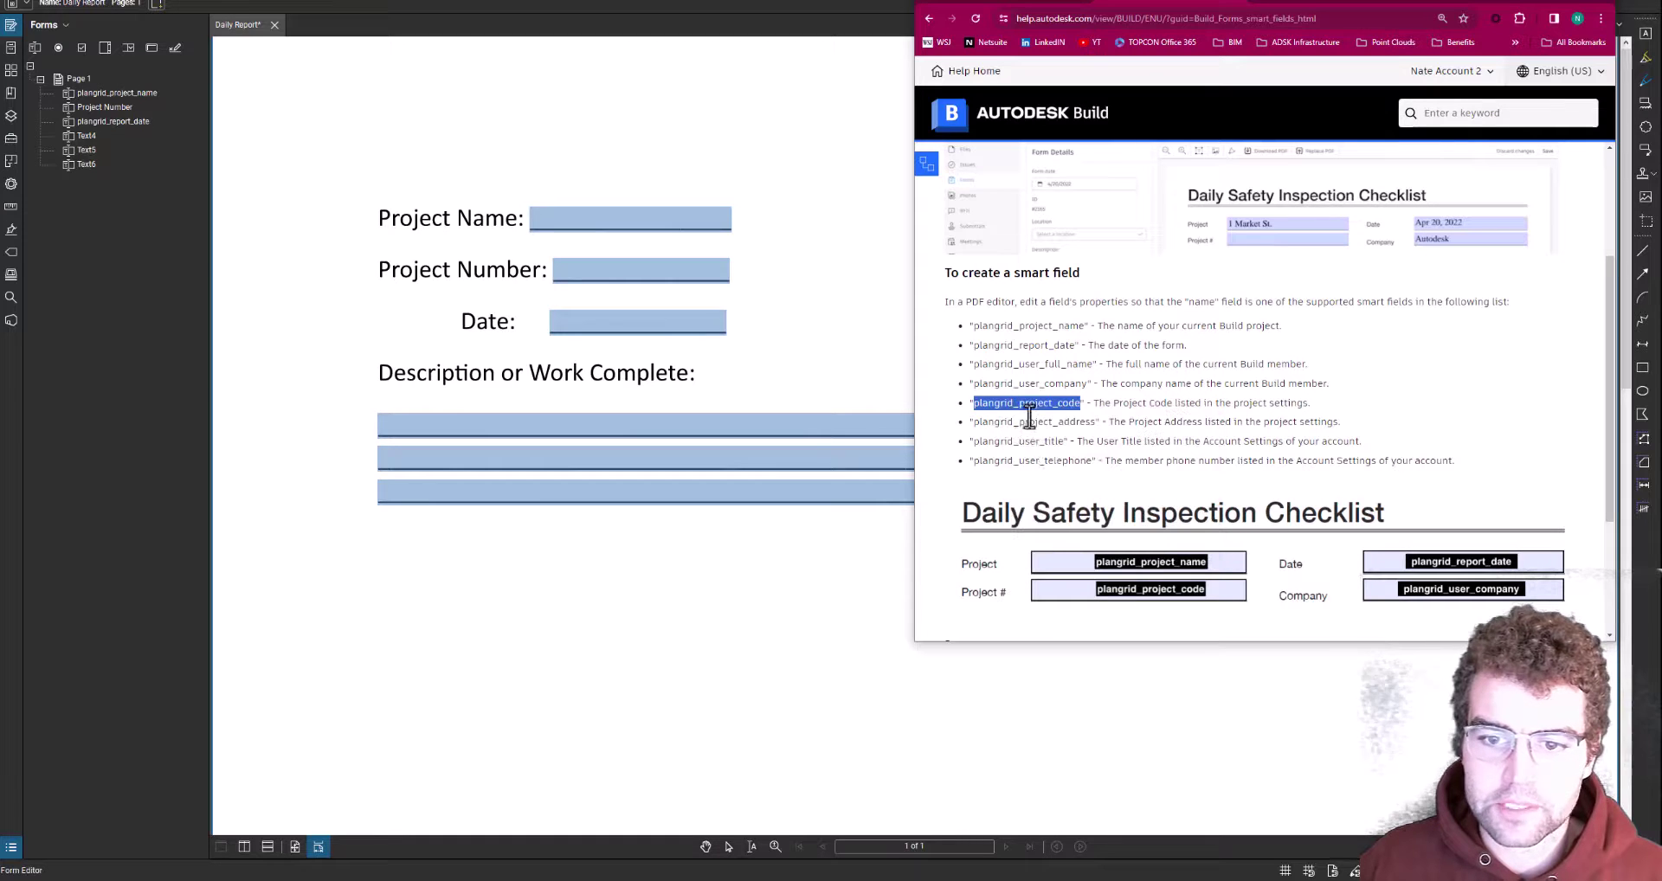
# Step: Return to the Daily Report PDF and rename the Project Number form field as plangrid_project_code
pyautogui.click(106, 106)
pyautogui.click(105, 106)
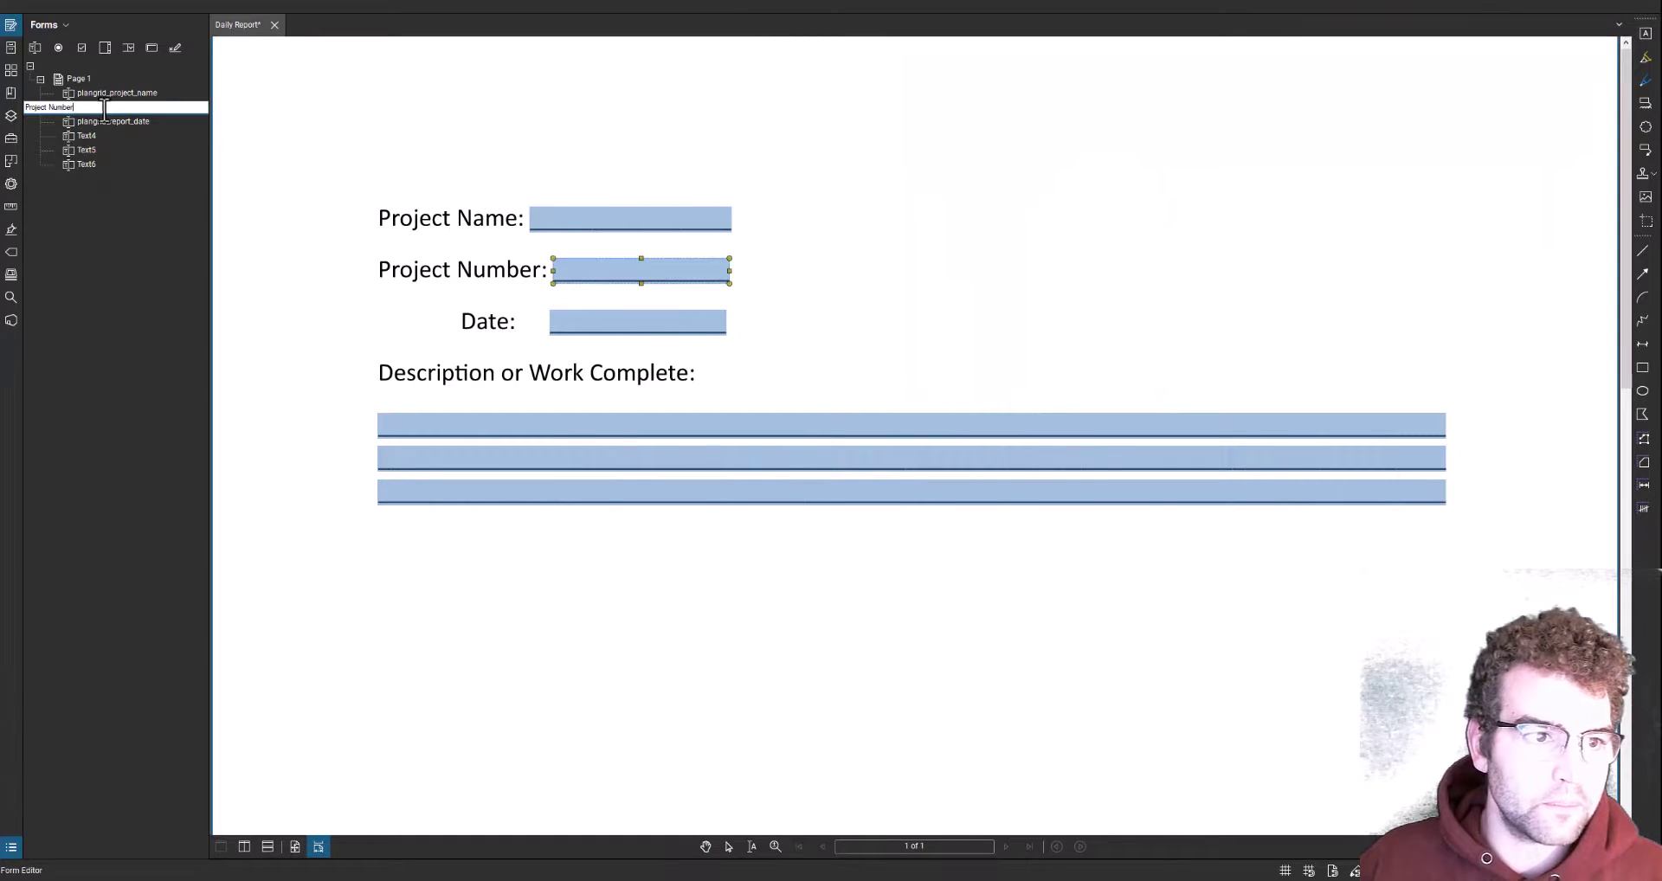
pyautogui.moveTo(104, 107); pyautogui.dragTo(25, 107)
pyautogui.rightClick(39, 108)
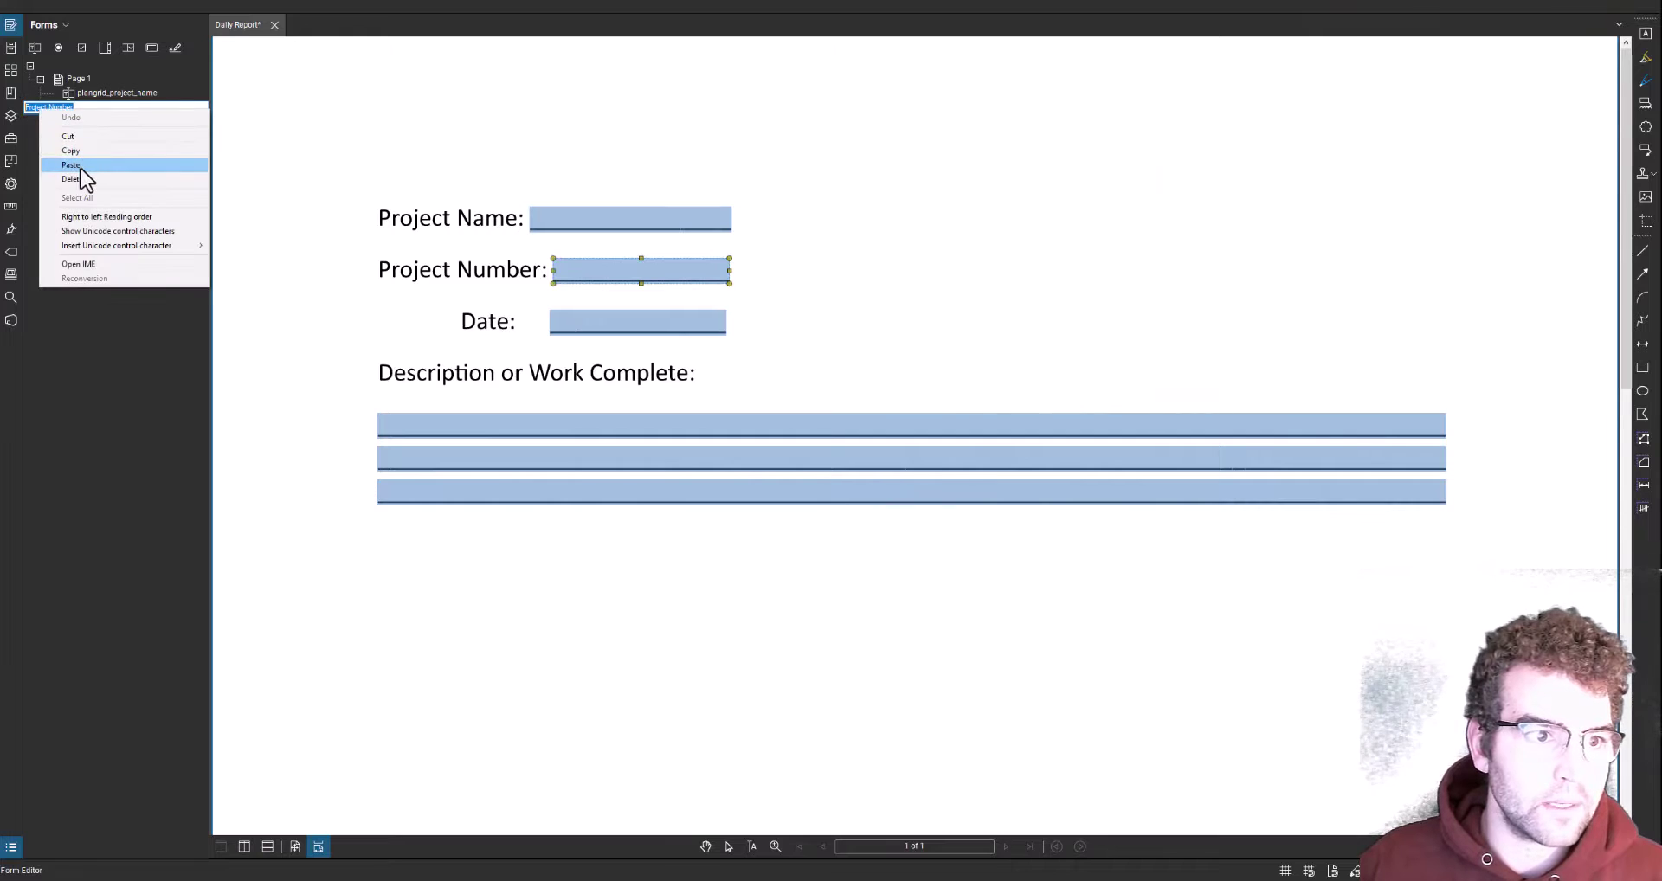
pyautogui.click(79, 166)
pyautogui.click(135, 230)
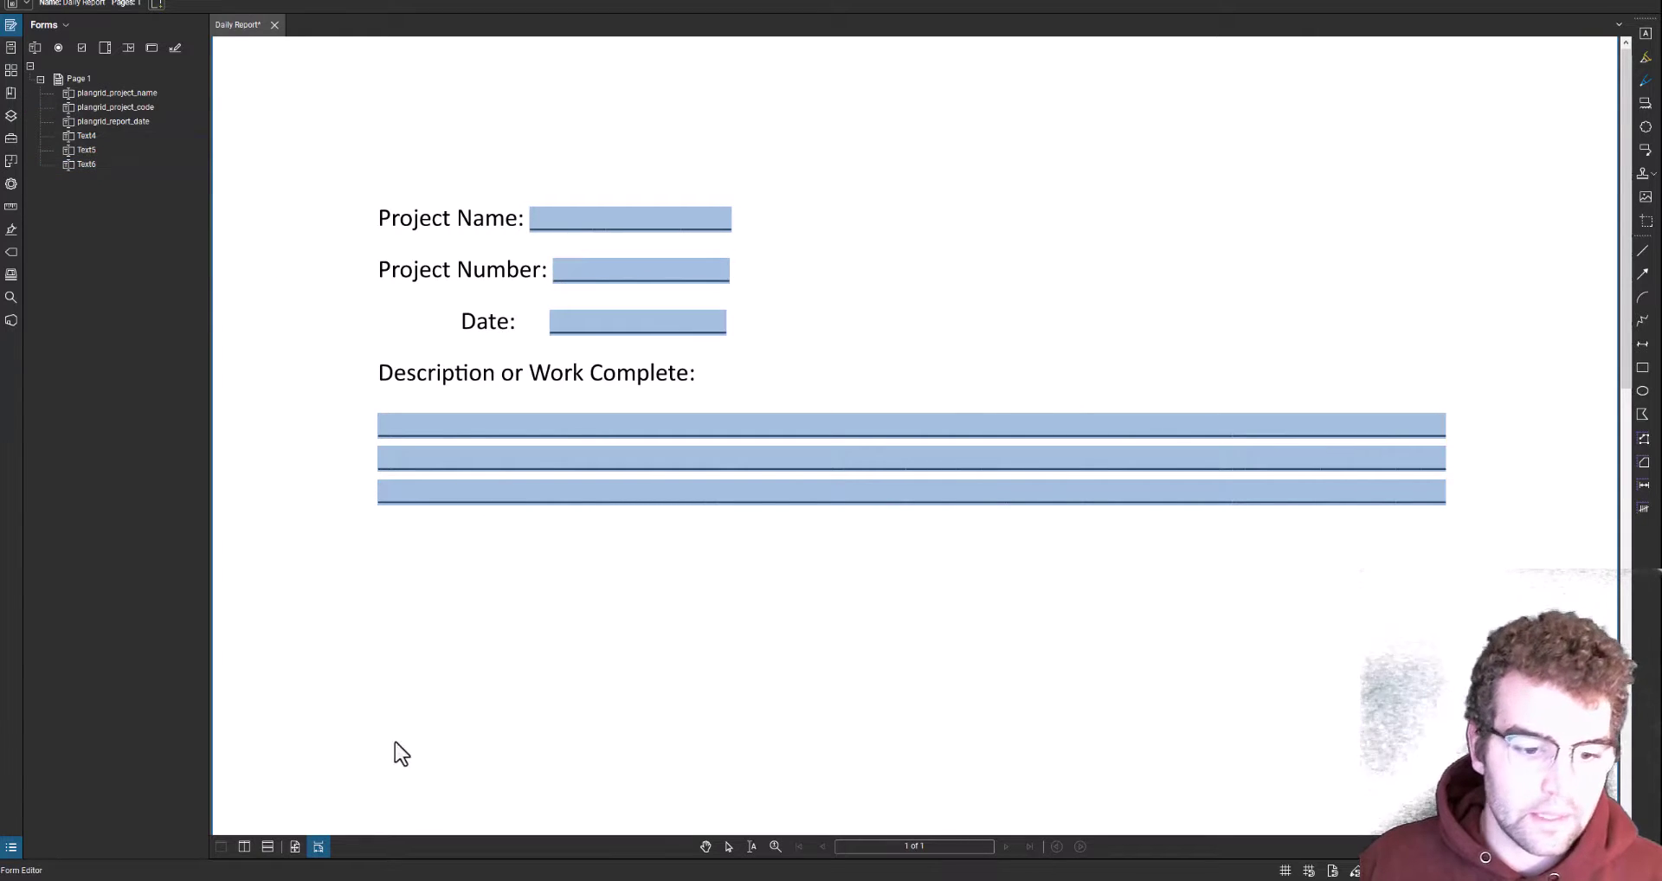
# Step: Switch to the smart fields help page in the browser and copy the field name plangrid_user_full_name
pyautogui.hotkey('alt', 'Tab')
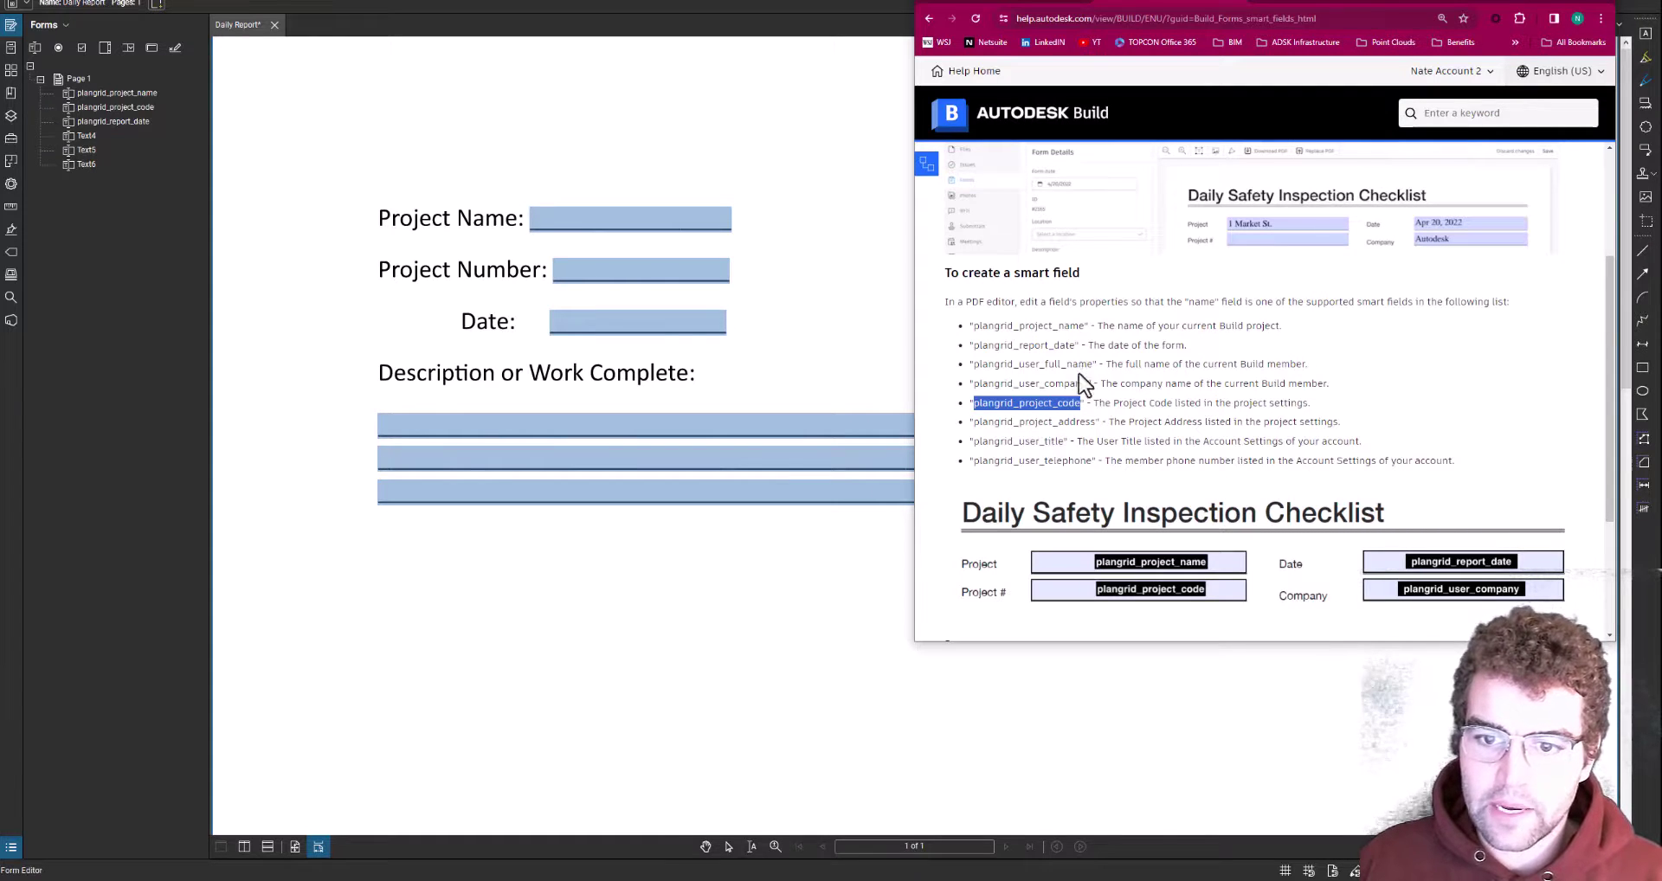
pyautogui.moveTo(1090, 363); pyautogui.dragTo(982, 367)
pyautogui.rightClick(979, 367)
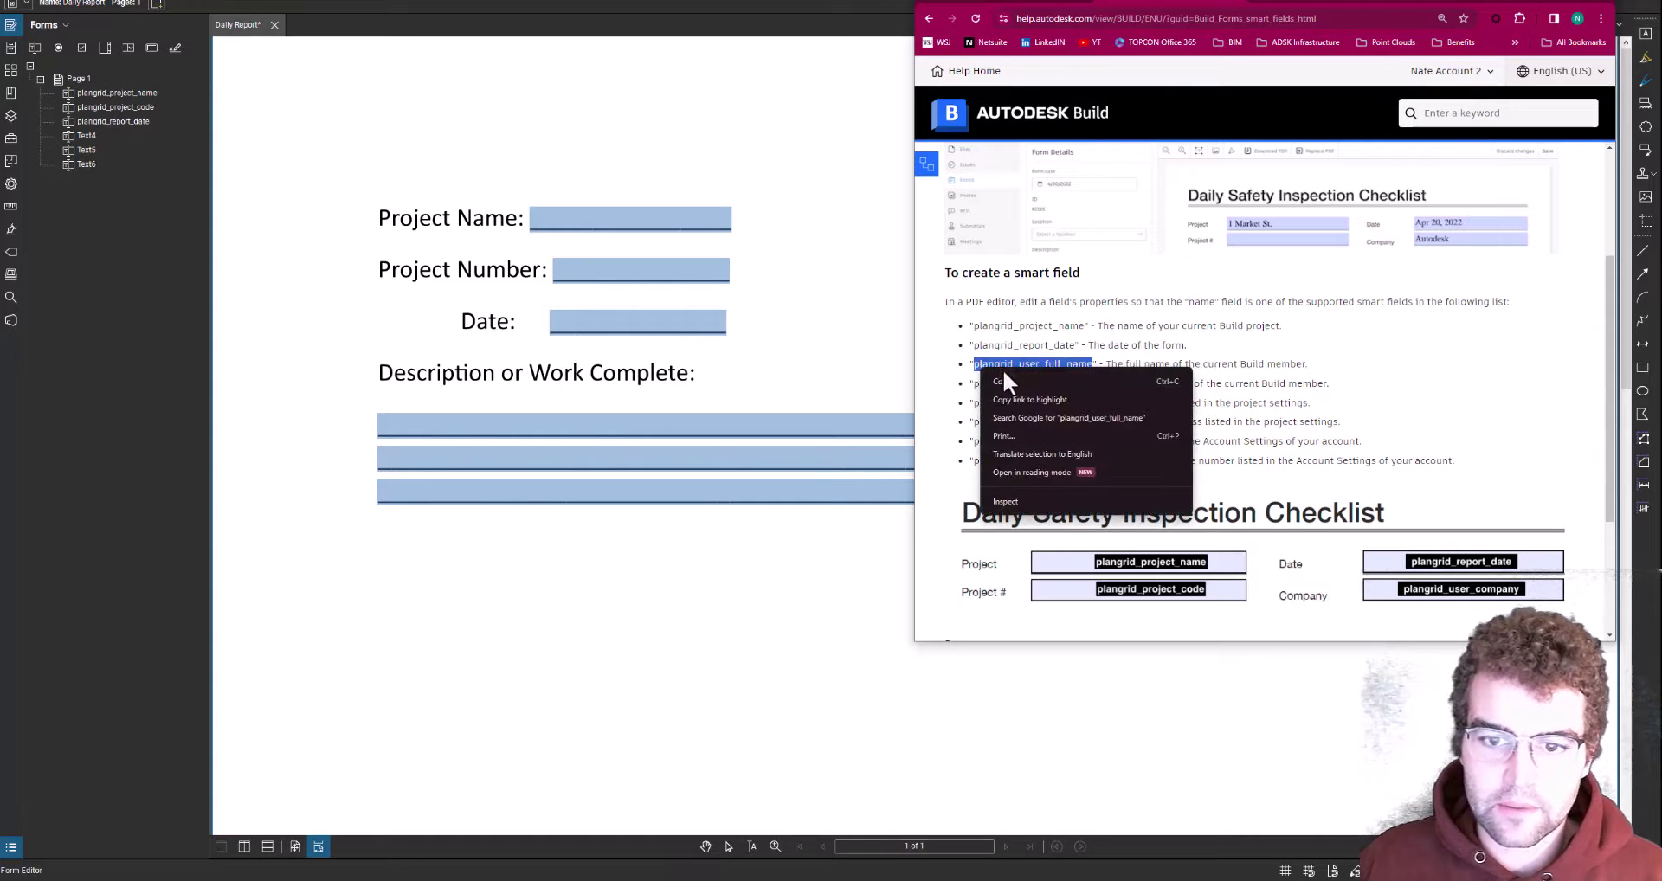
pyautogui.click(1004, 375)
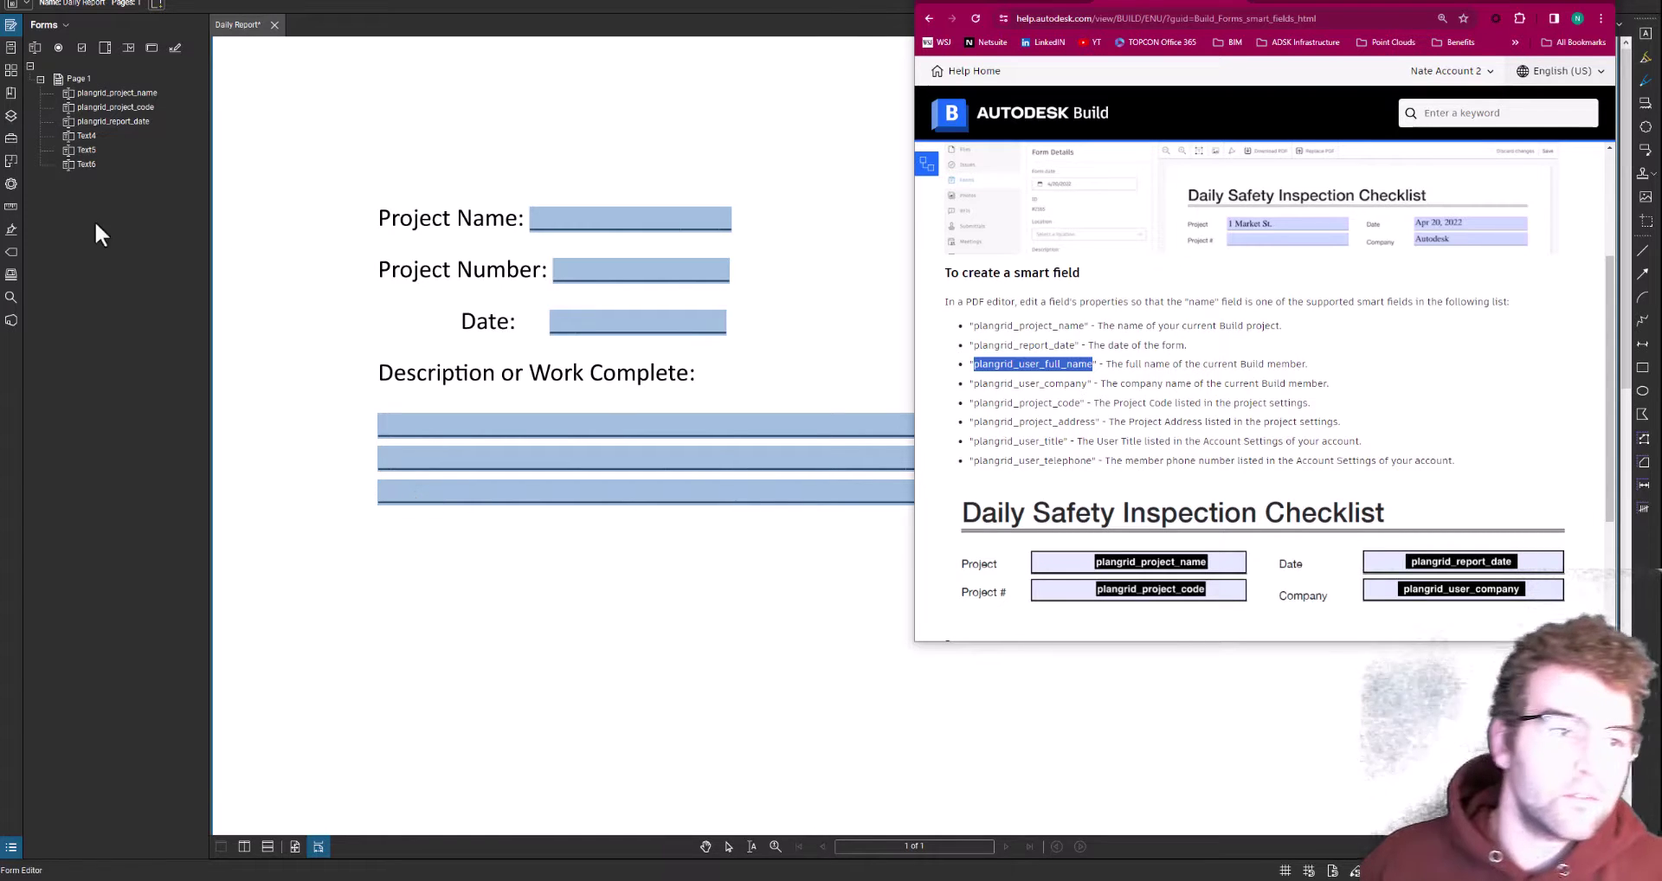
# Step: Return to the Daily Report PDF, rename the Text6 form field as plangrid_user_full_name, and save the document
pyautogui.click(86, 164)
pyautogui.click(93, 163)
pyautogui.rightClick(94, 163)
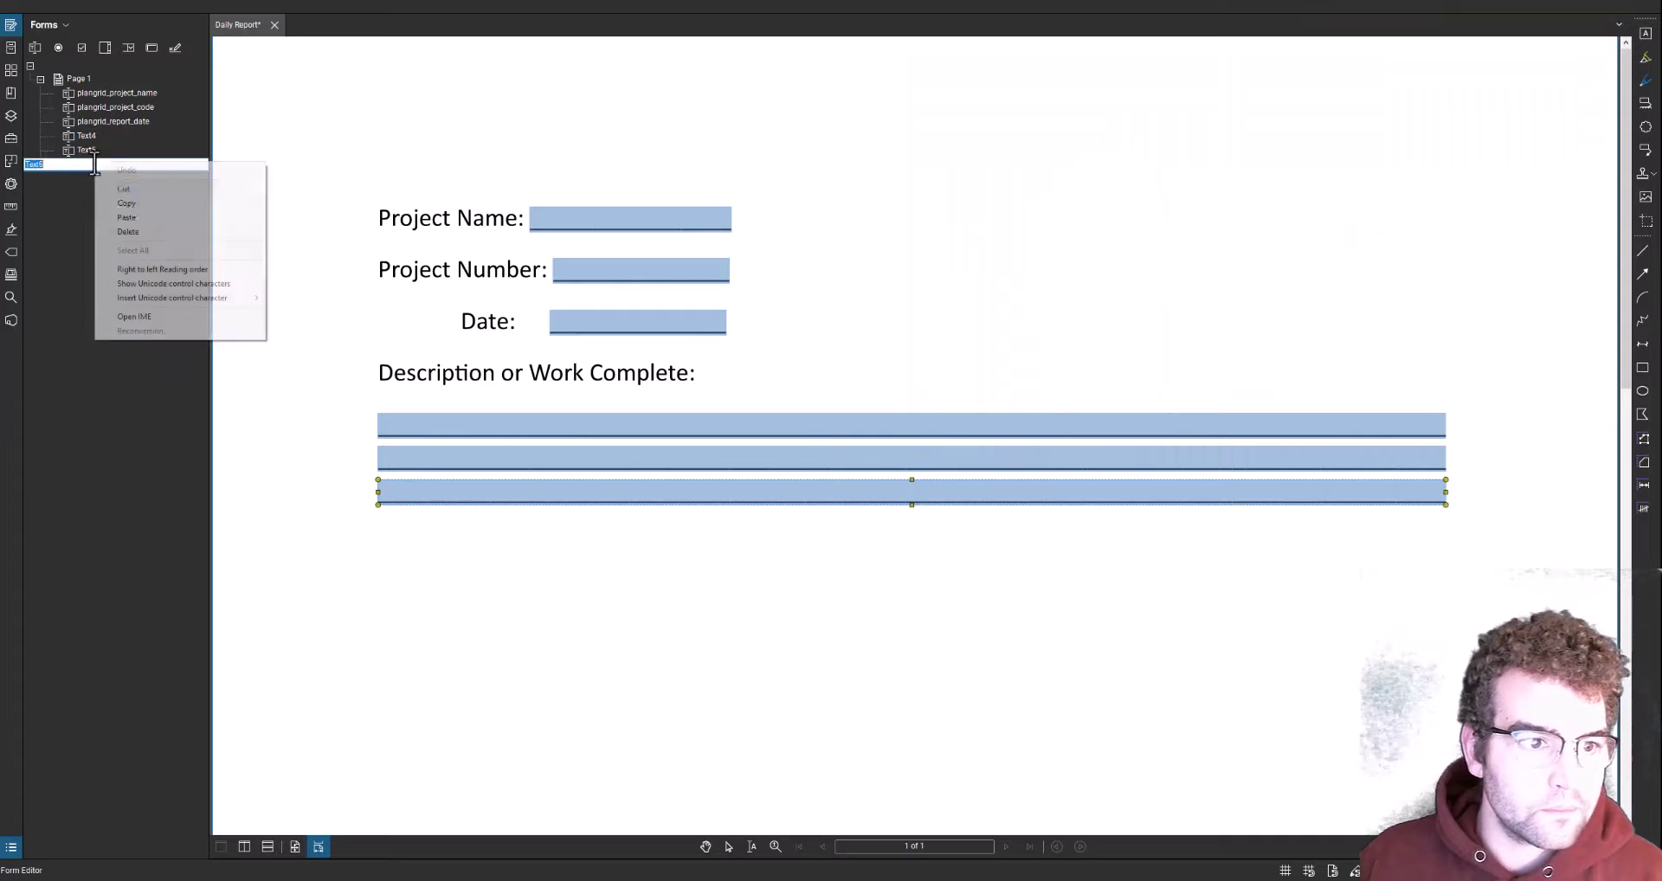
pyautogui.click(132, 217)
pyautogui.click(144, 309)
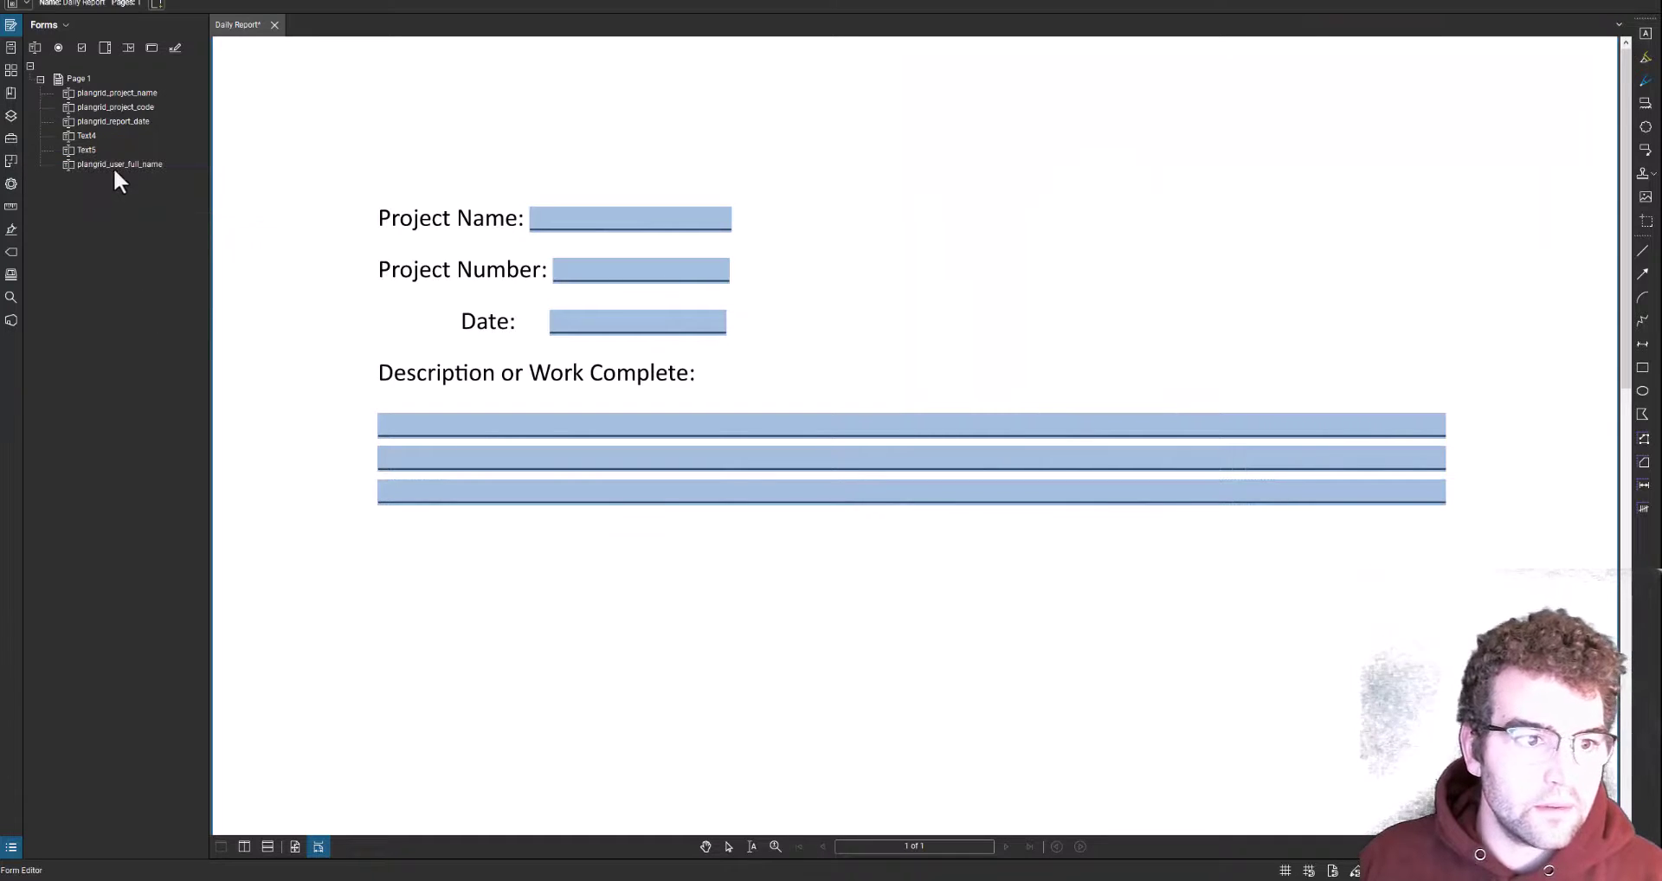
pyautogui.click(61, 3)
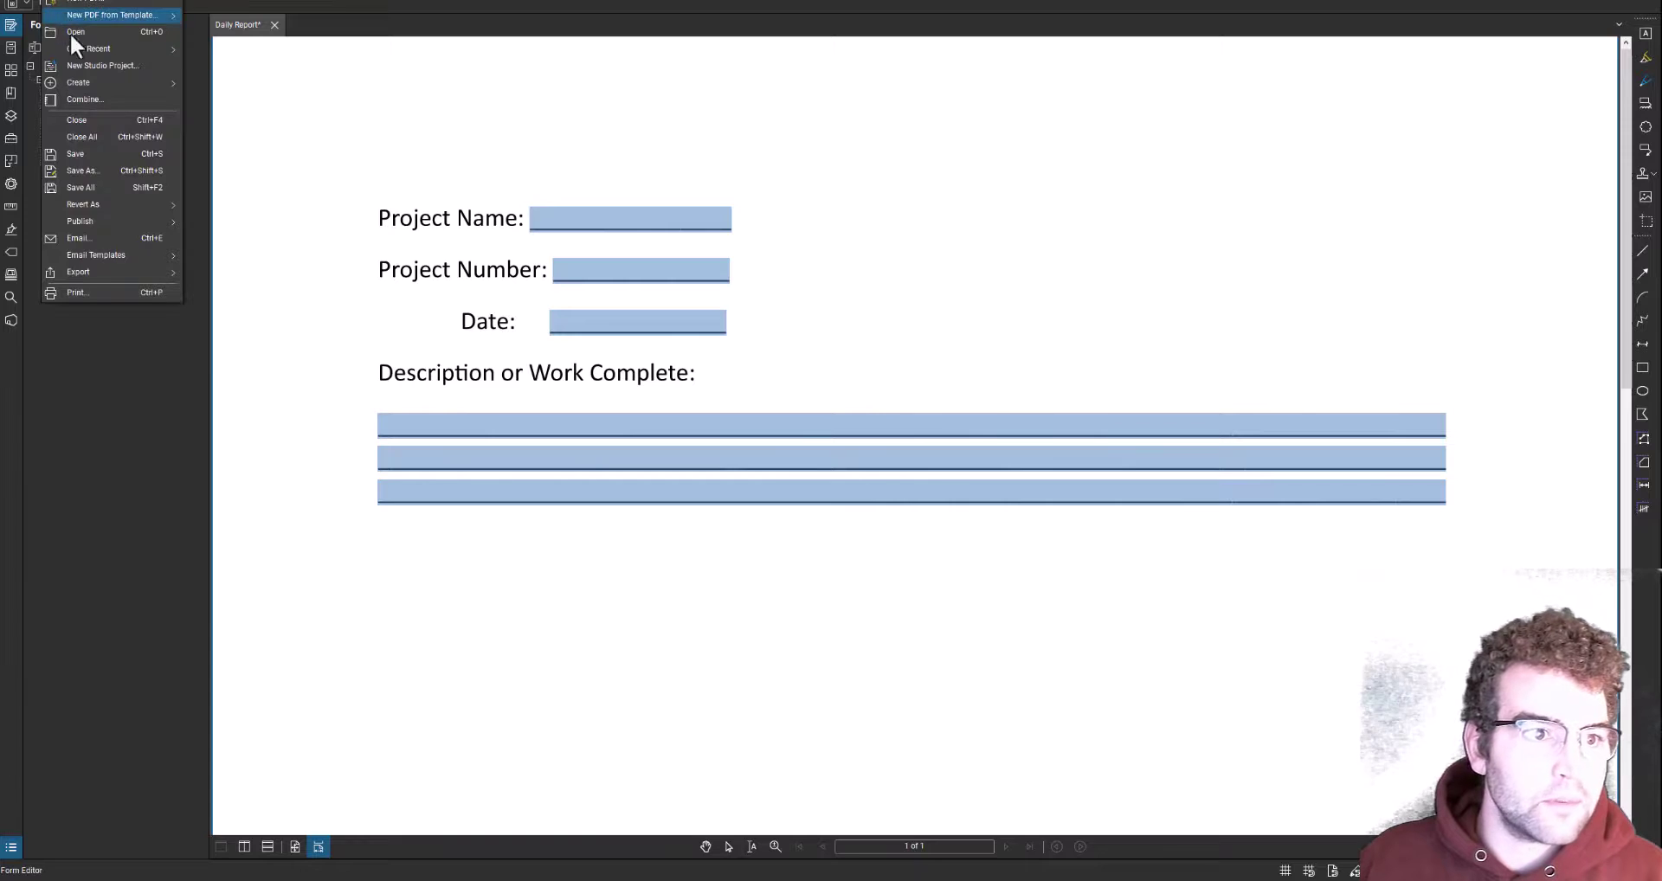
pyautogui.click(95, 149)
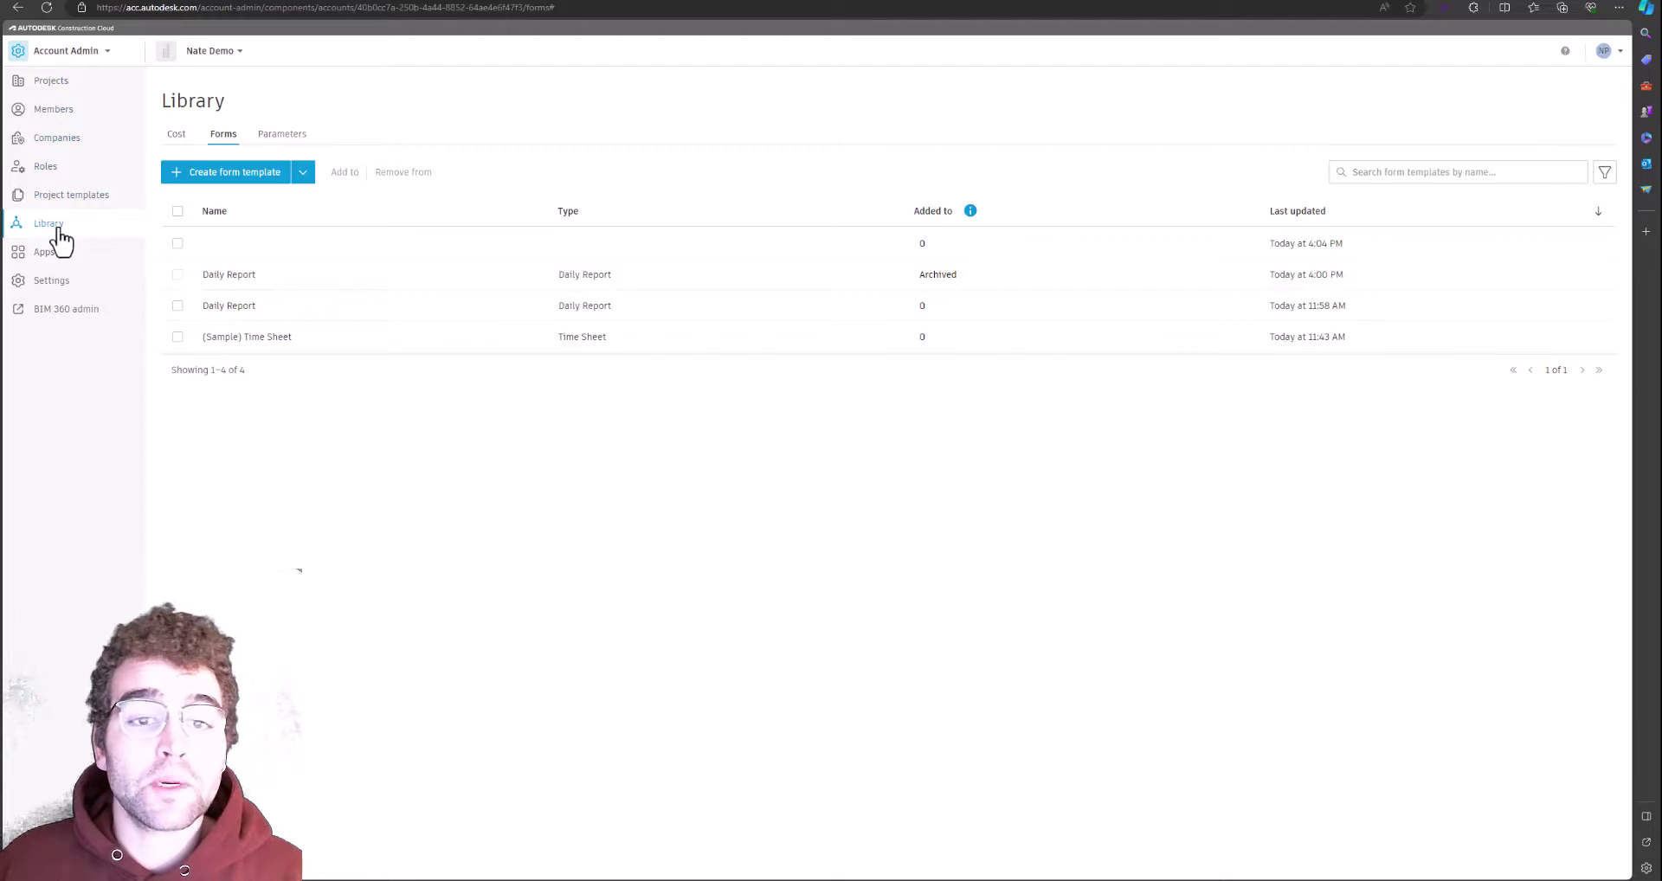
# Step: In the Autodesk Construction Cloud forms library, start a new form template and choose to upload an existing PDF form
pyautogui.click(302, 176)
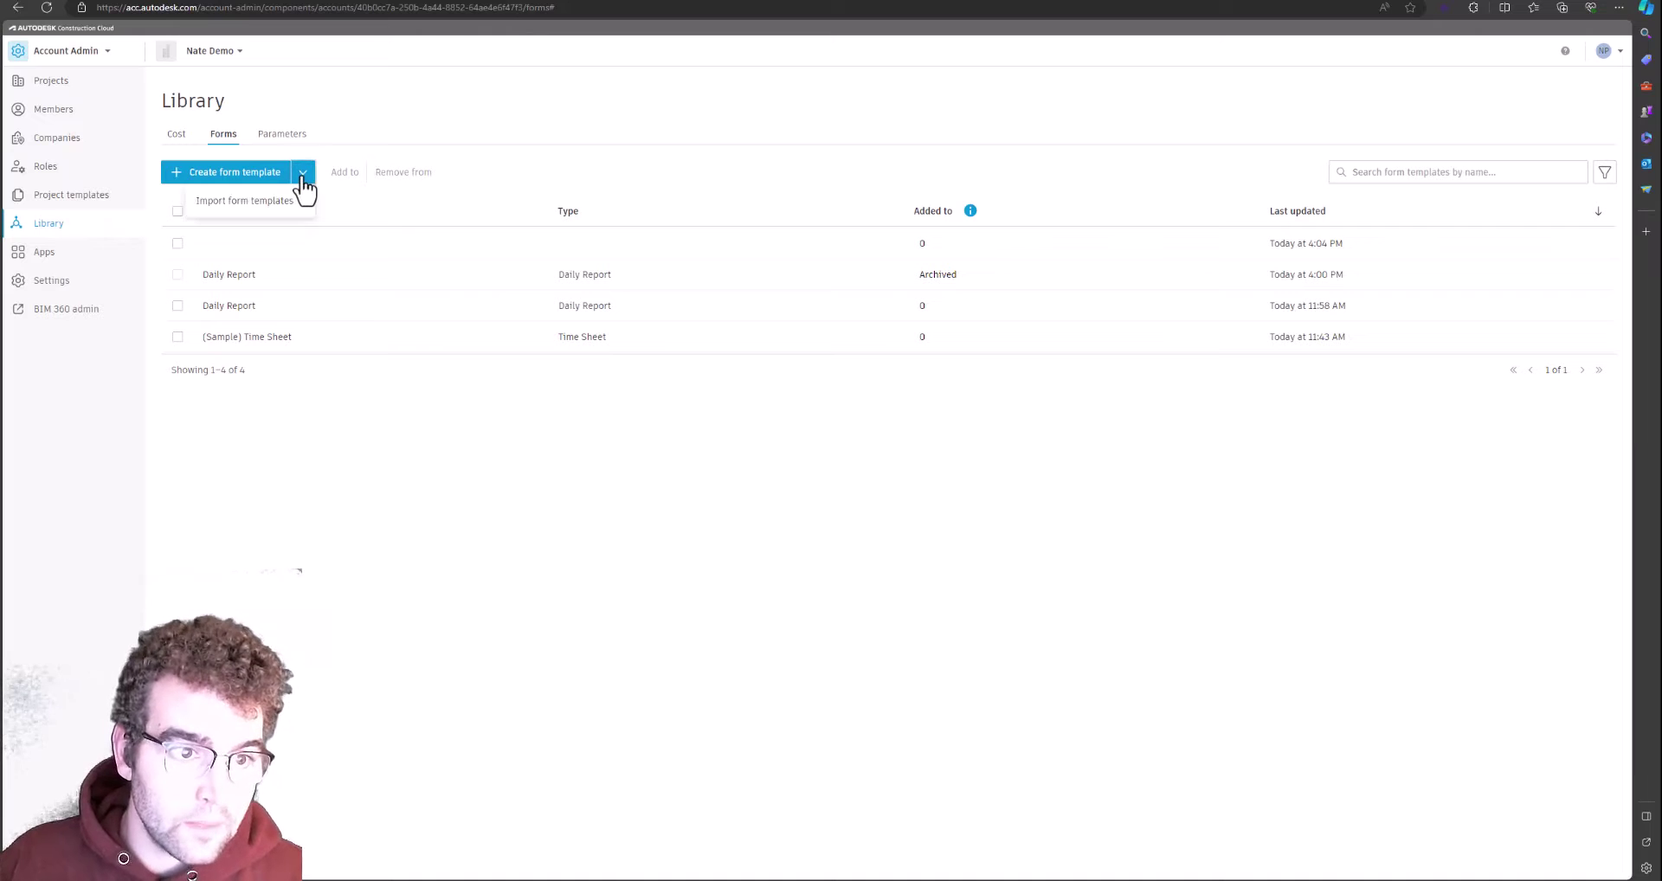
pyautogui.click(244, 176)
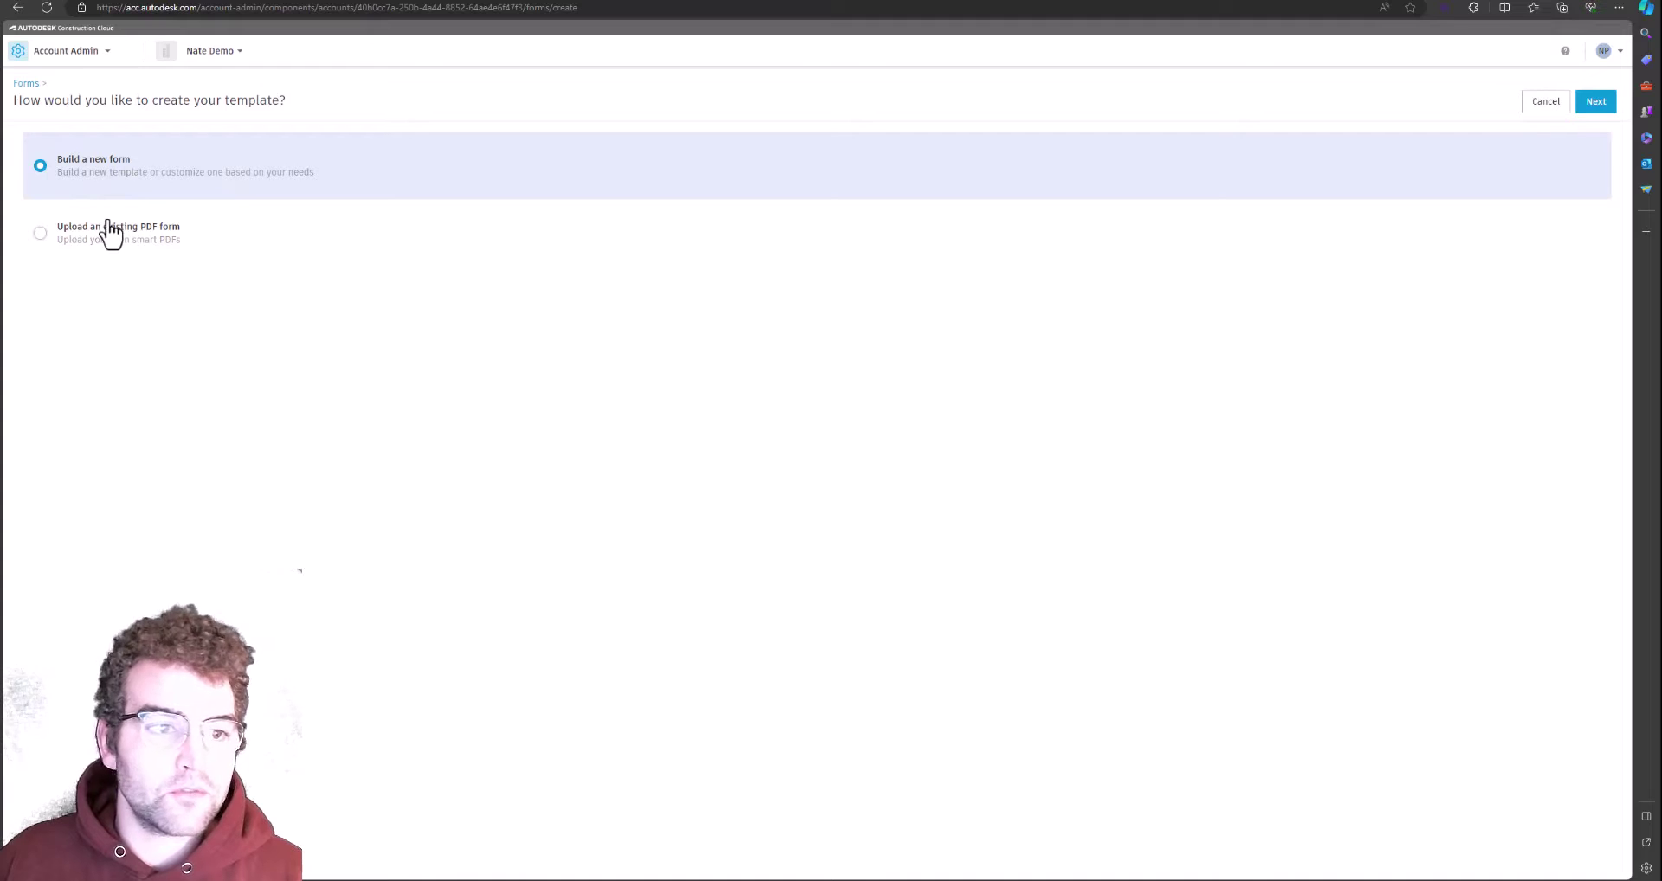
pyautogui.click(40, 232)
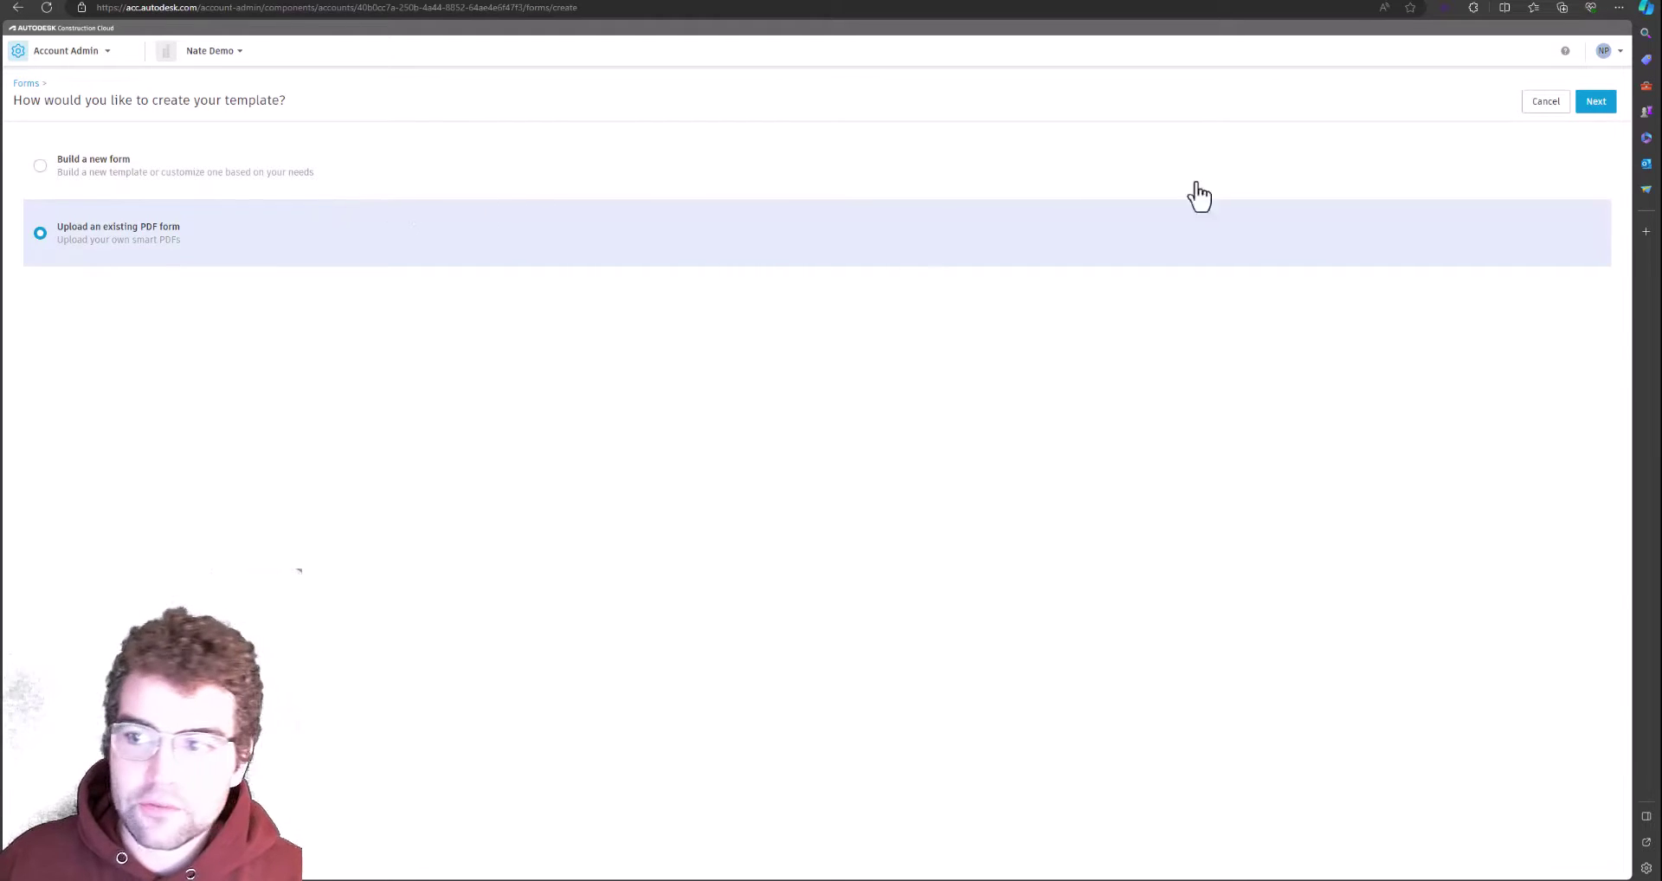
# Step: Upload Daily Report.pdf as the existing PDF form and continue to the form template setup
pyautogui.click(1594, 104)
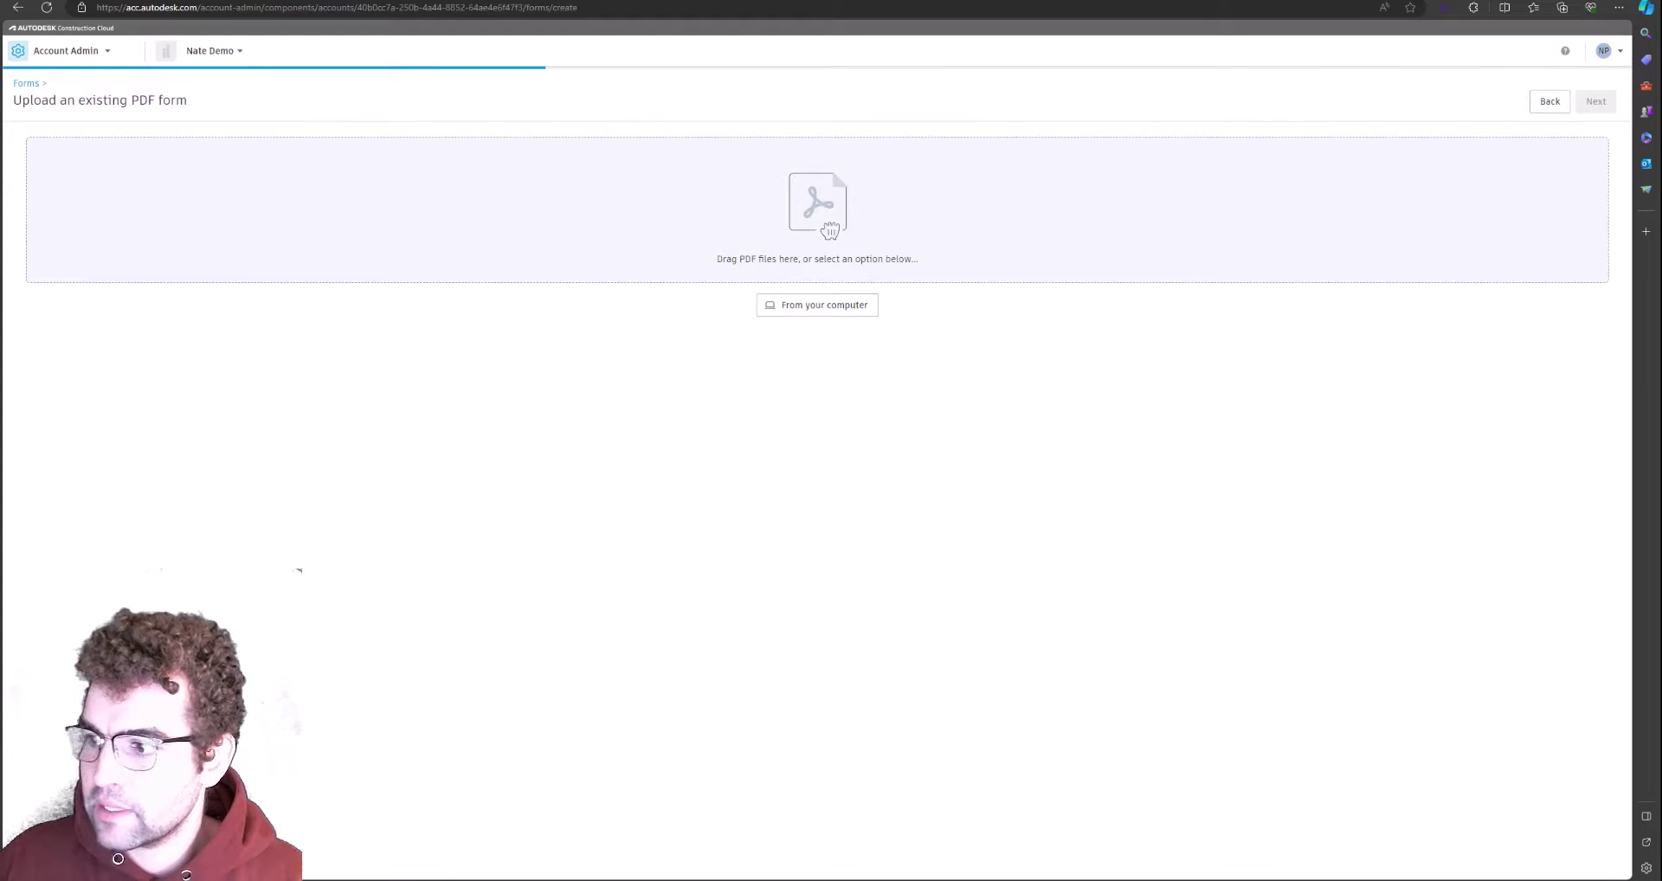
pyautogui.moveTo(1211, 429); pyautogui.dragTo(693, 199)
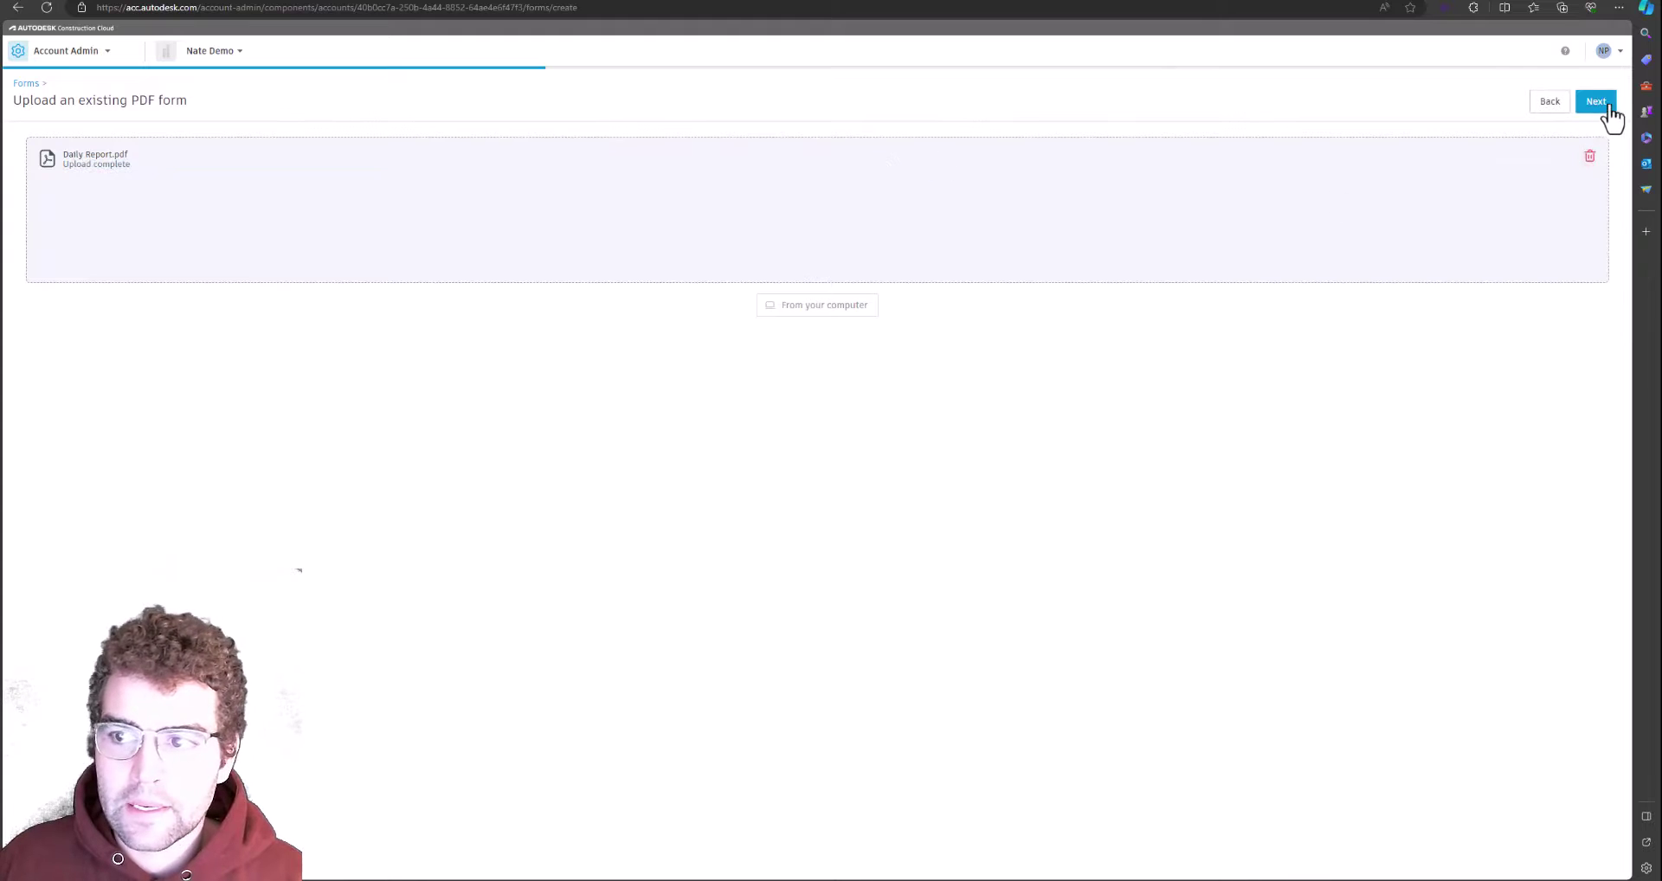
pyautogui.click(1602, 102)
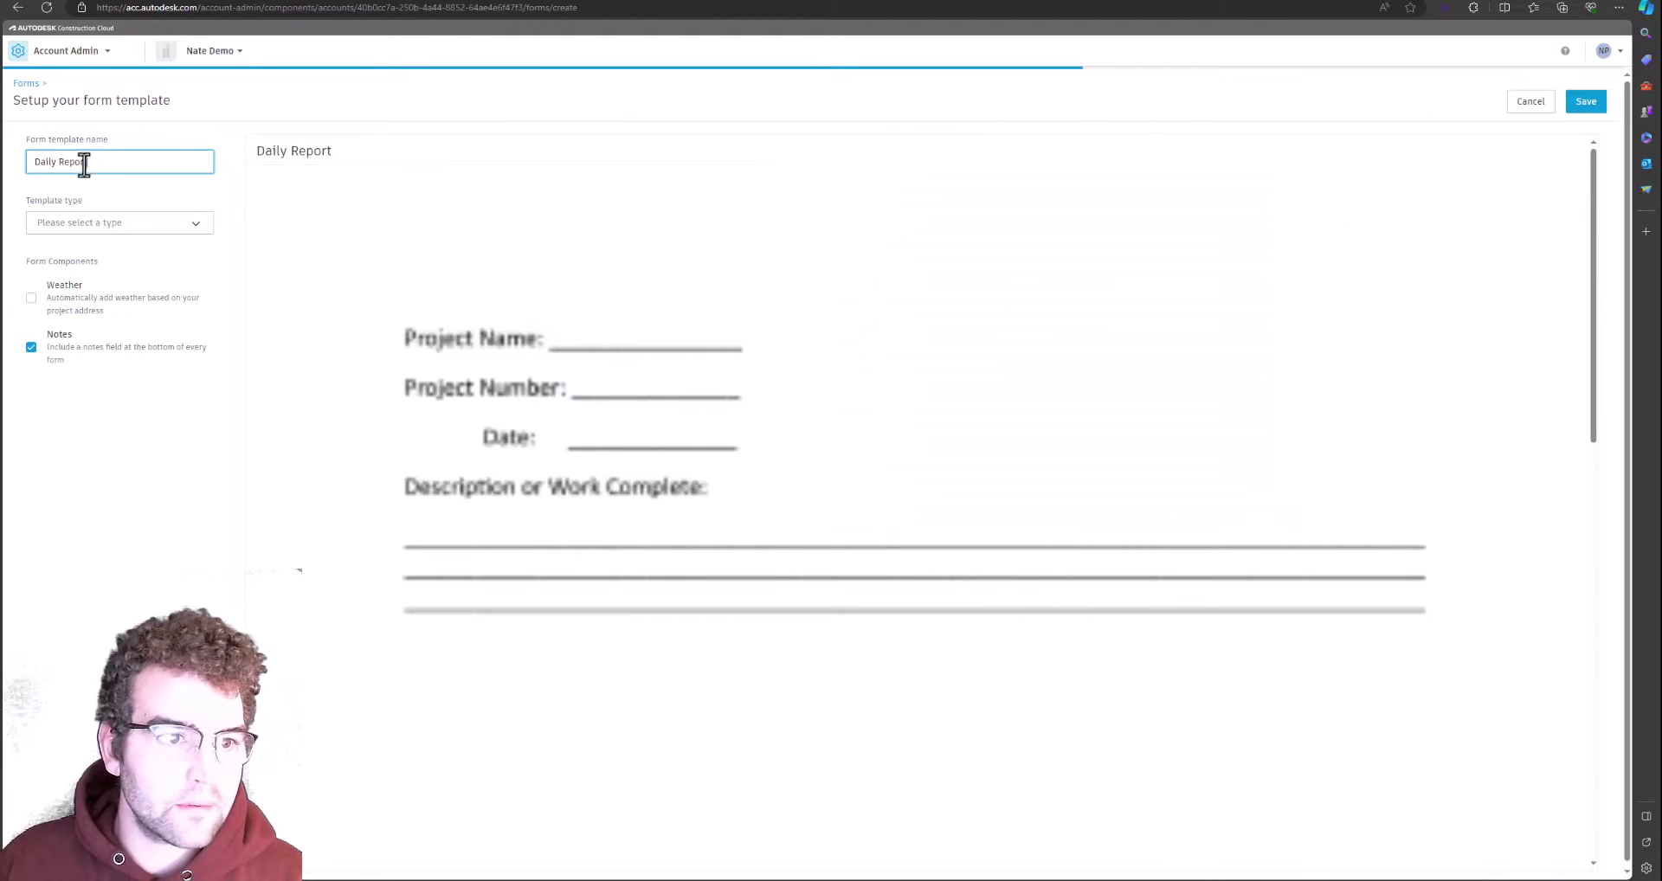
# Step: Set the template type to Daily Report, include Weather, exclude Notes, and save the form template
pyautogui.click(129, 227)
pyautogui.click(102, 246)
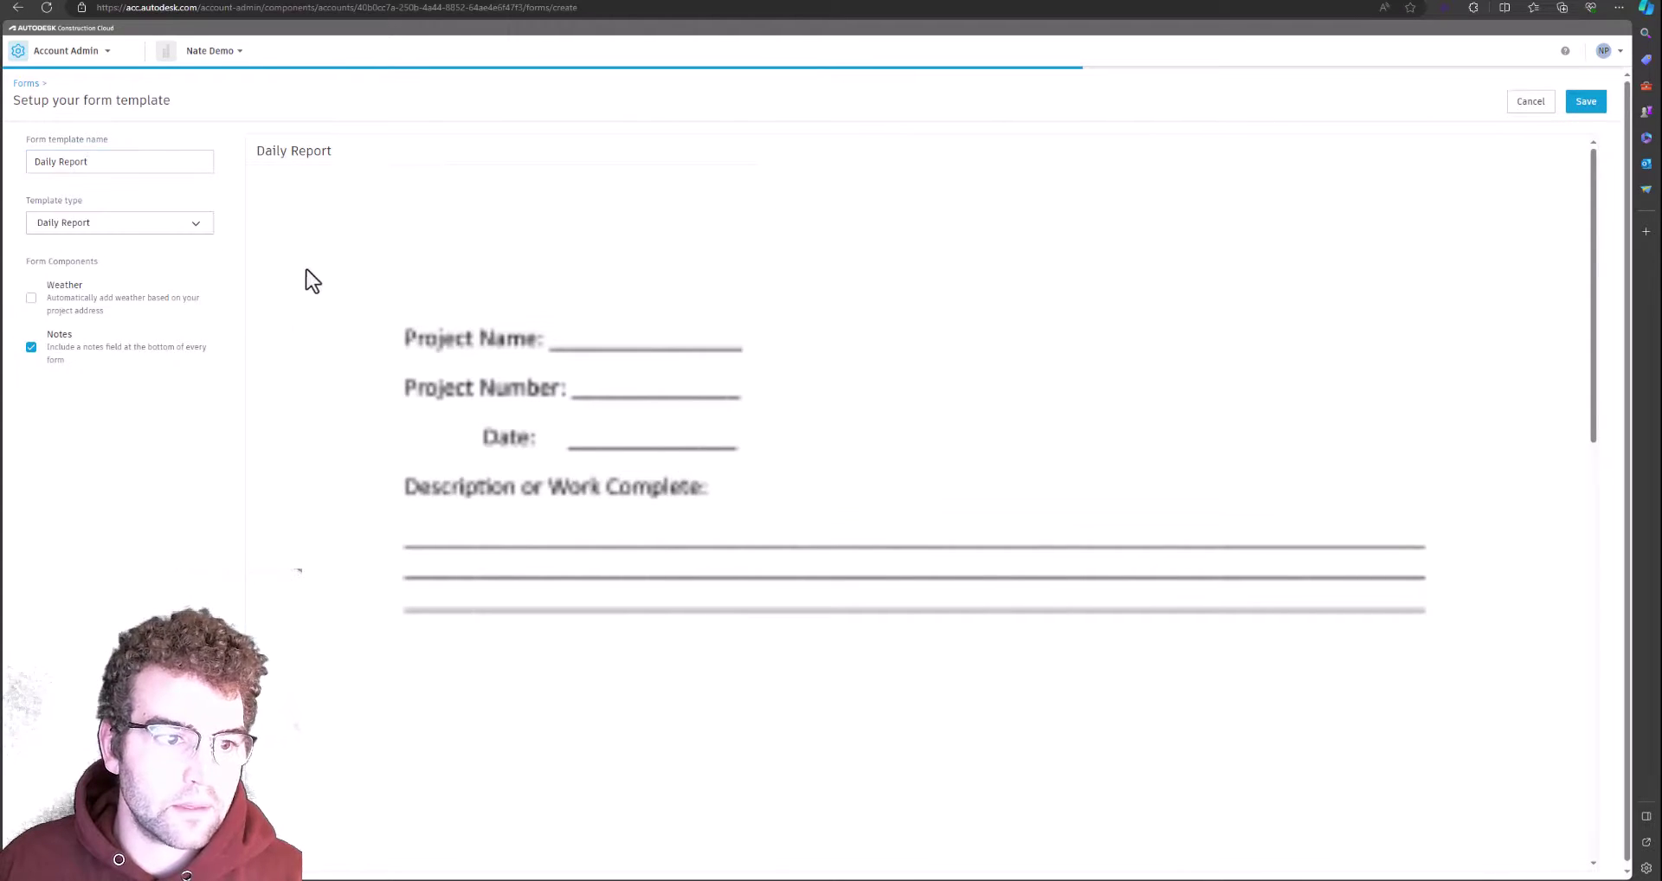
pyautogui.click(31, 347)
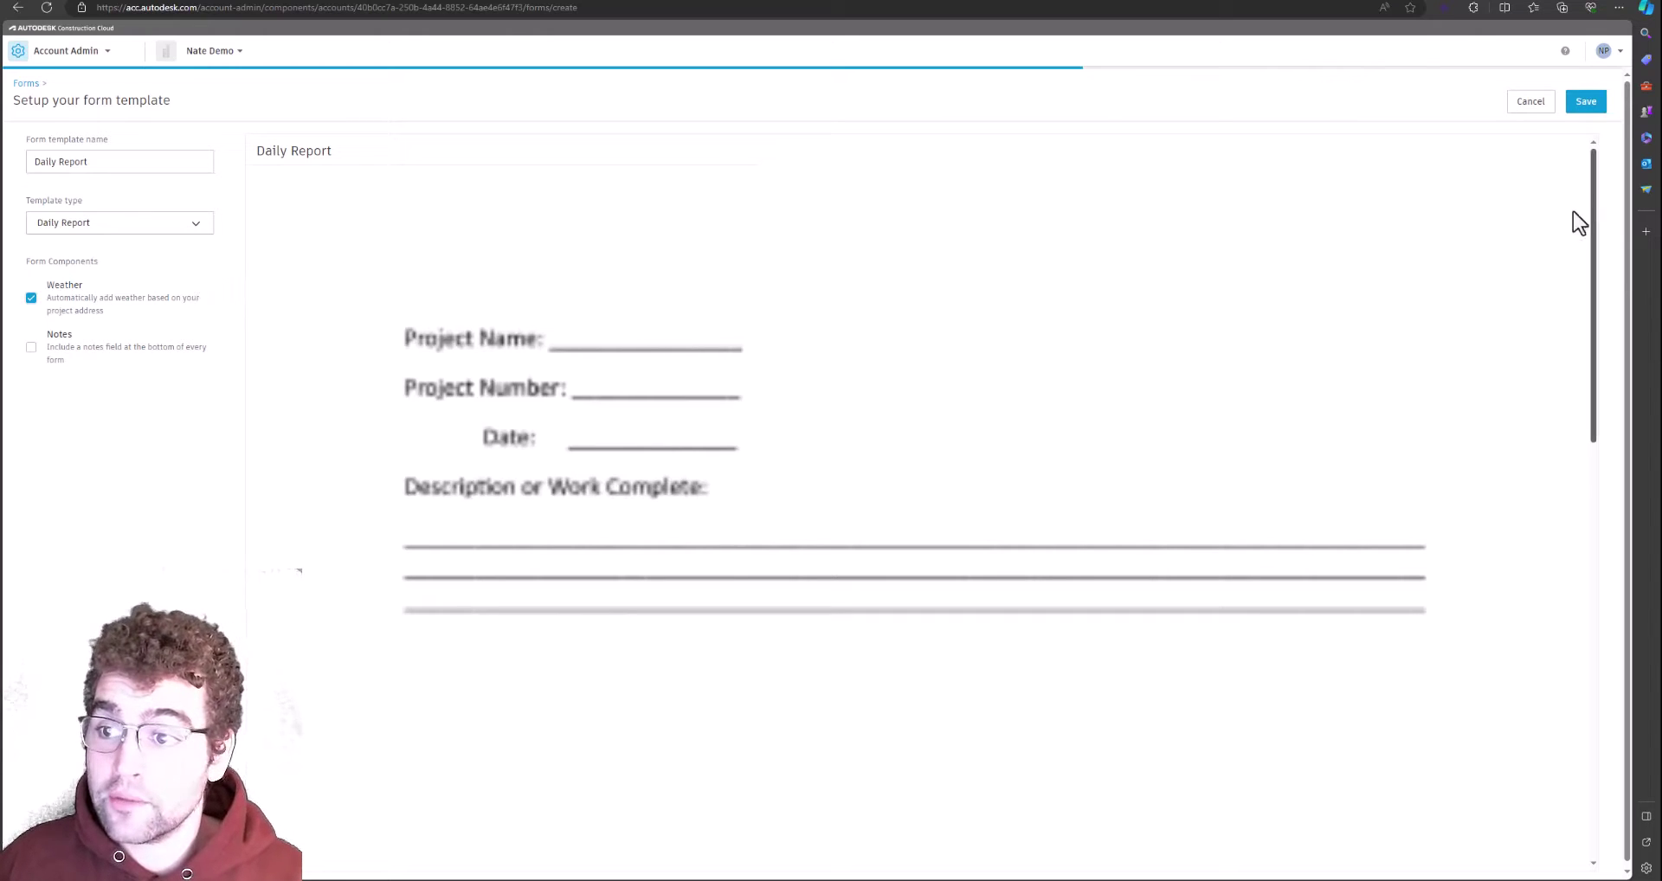
pyautogui.click(1585, 102)
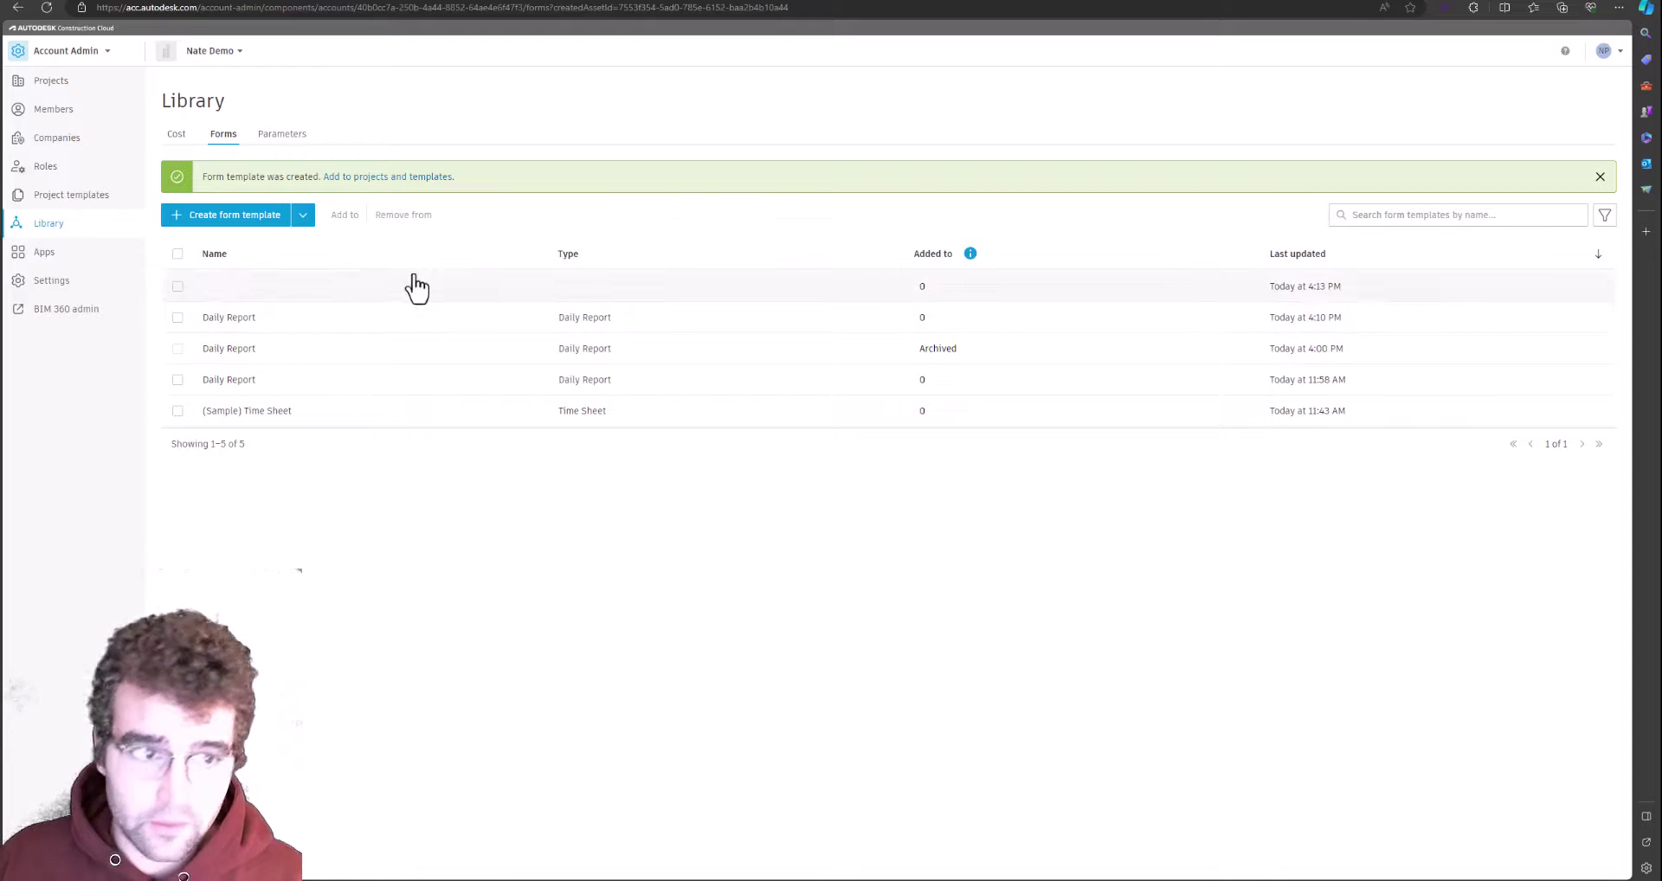
# Step: Start another form template in the library by building a new form from the Blank Template
pyautogui.click(309, 223)
pyautogui.click(257, 215)
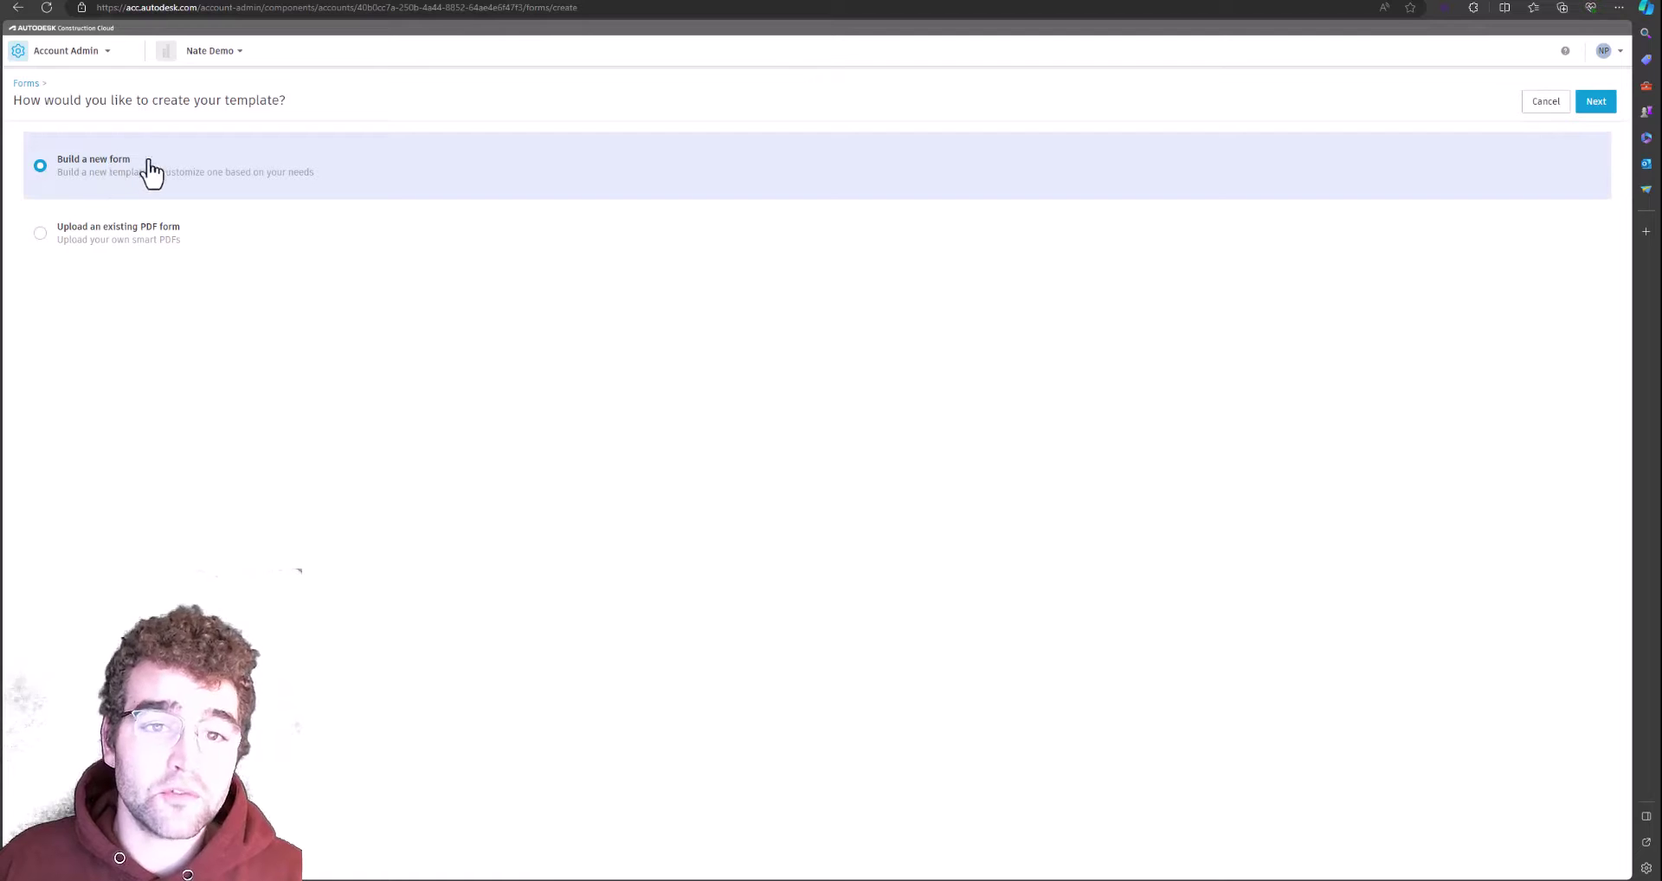
pyautogui.click(1592, 107)
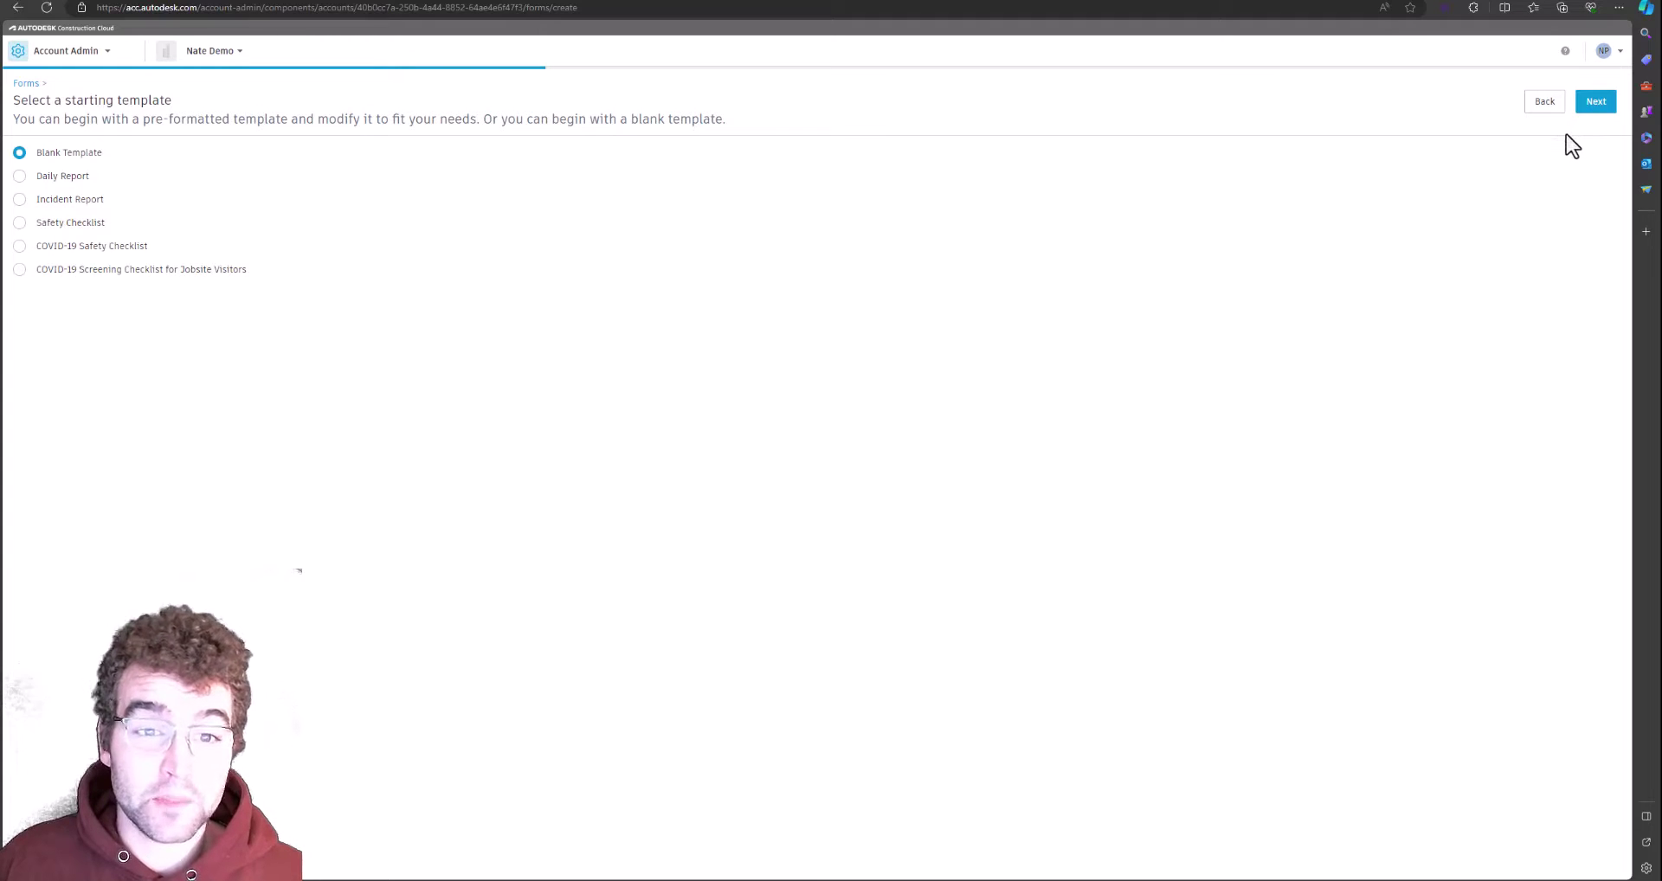
pyautogui.click(1598, 102)
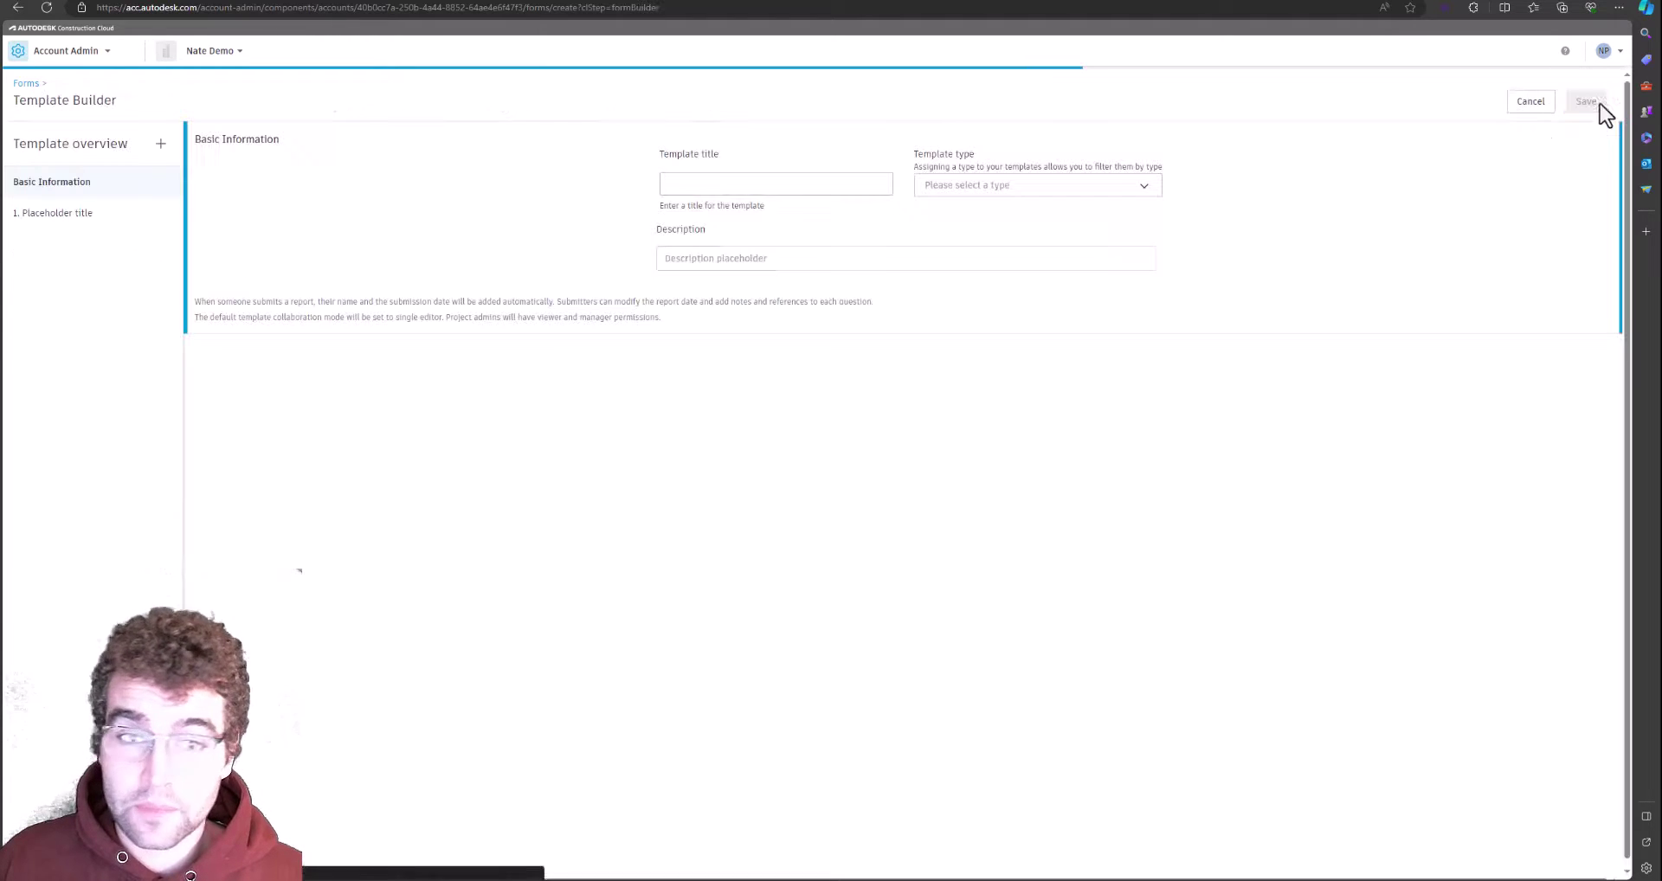
# Step: Title the template Daily Report Built in ACC and set its template type to Daily Report
pyautogui.click(763, 185)
pyautogui.write('Da')
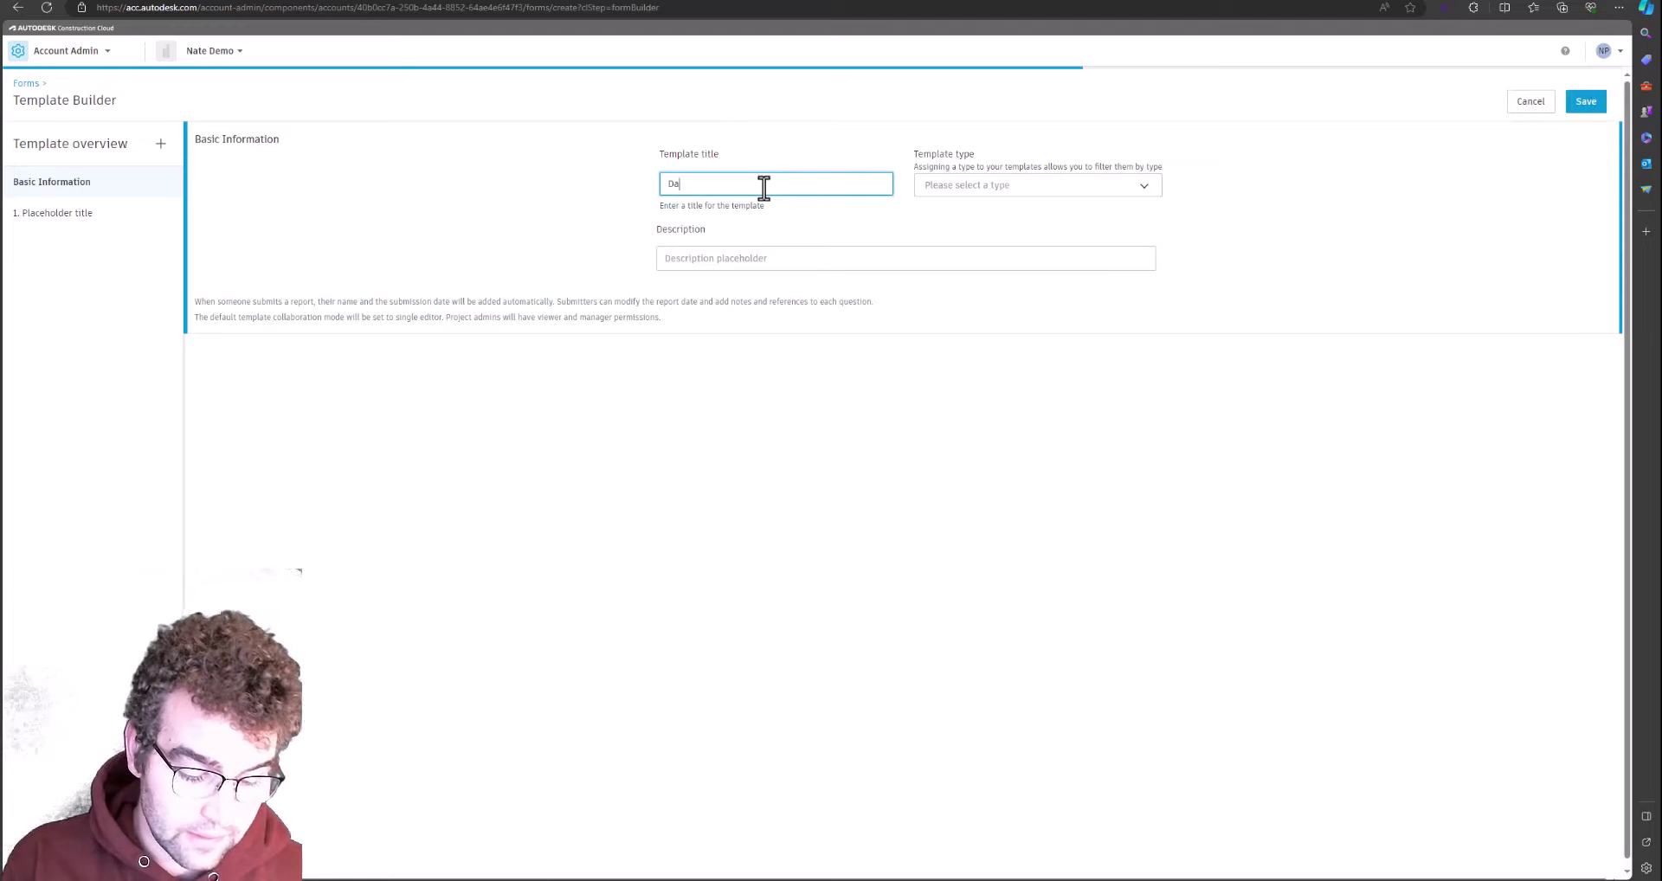
pyautogui.write('ily Report Built in A')
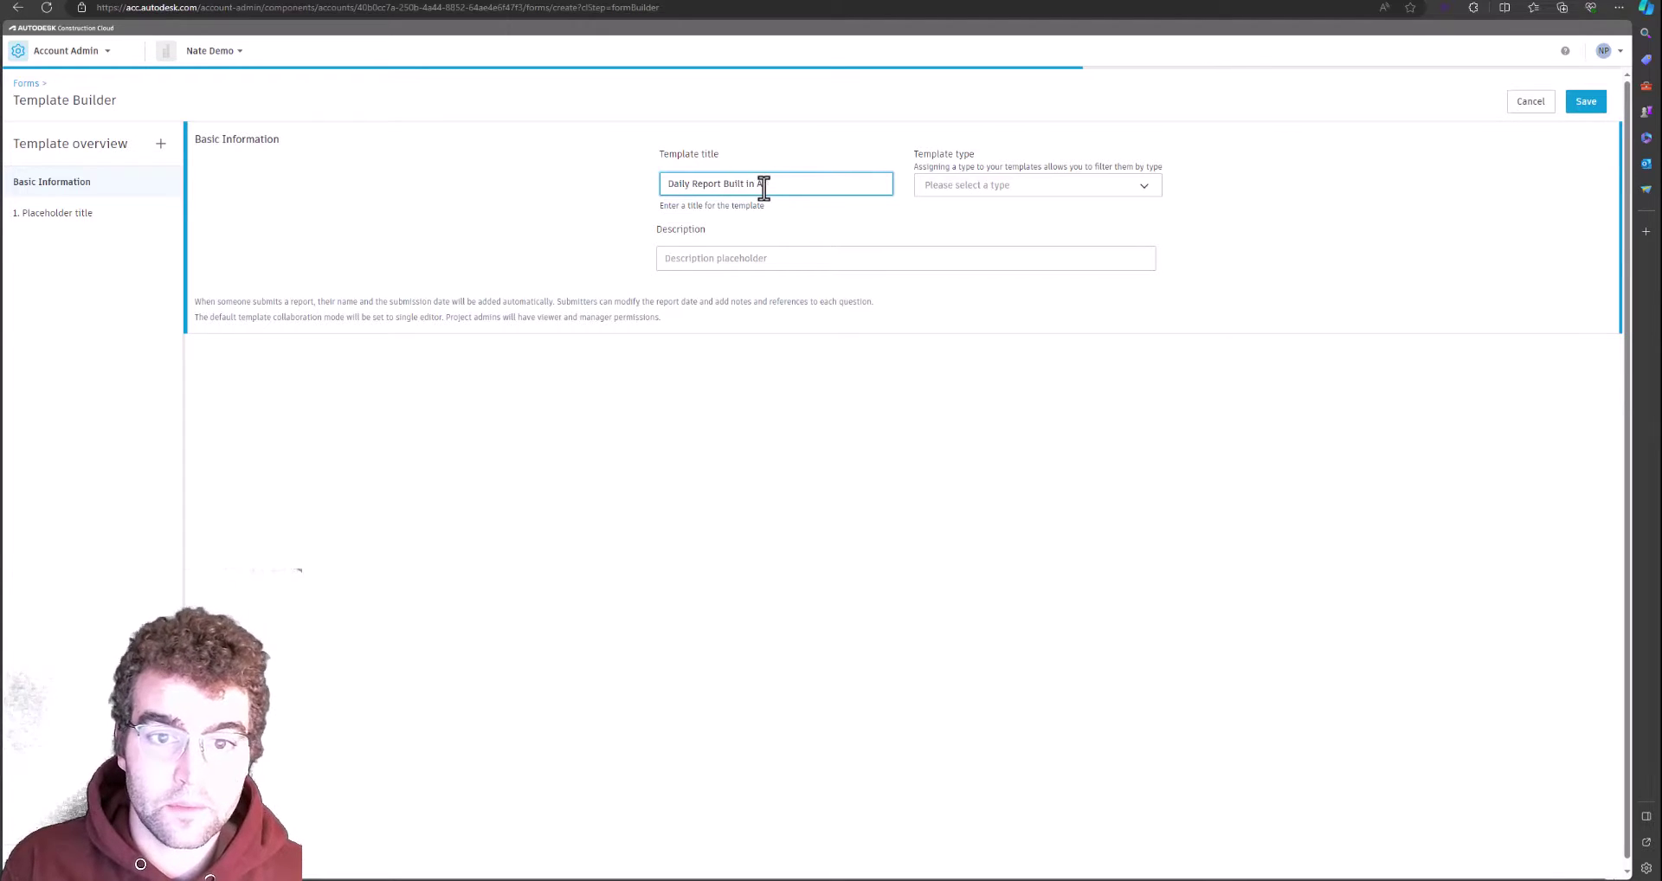
pyautogui.write('CC')
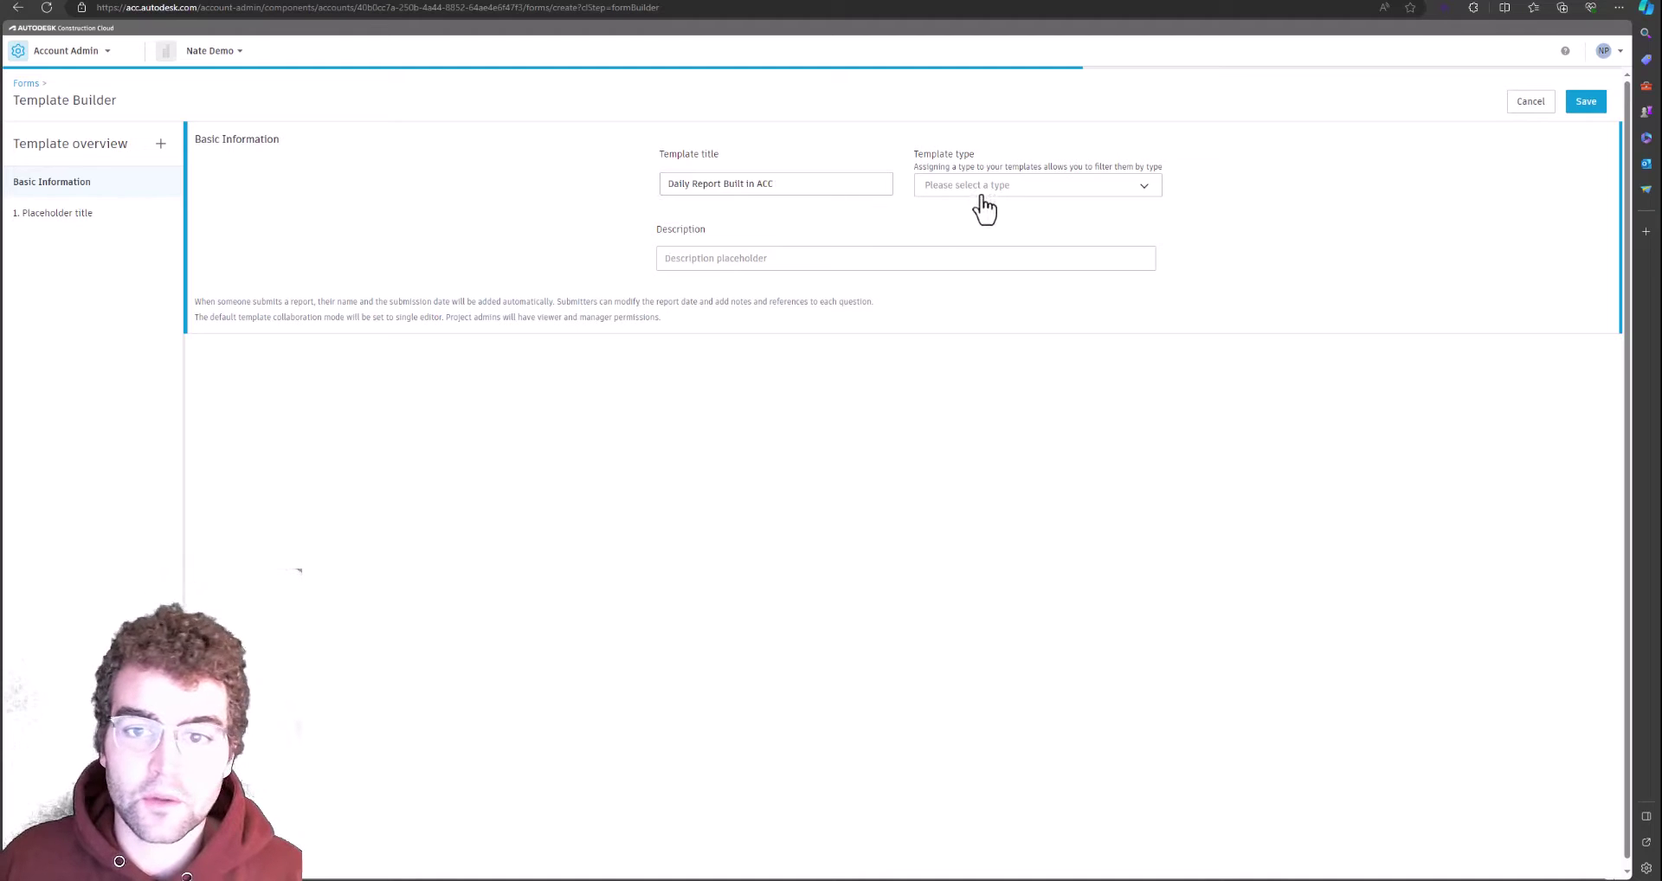
pyautogui.click(978, 189)
pyautogui.click(987, 216)
pyautogui.click(755, 258)
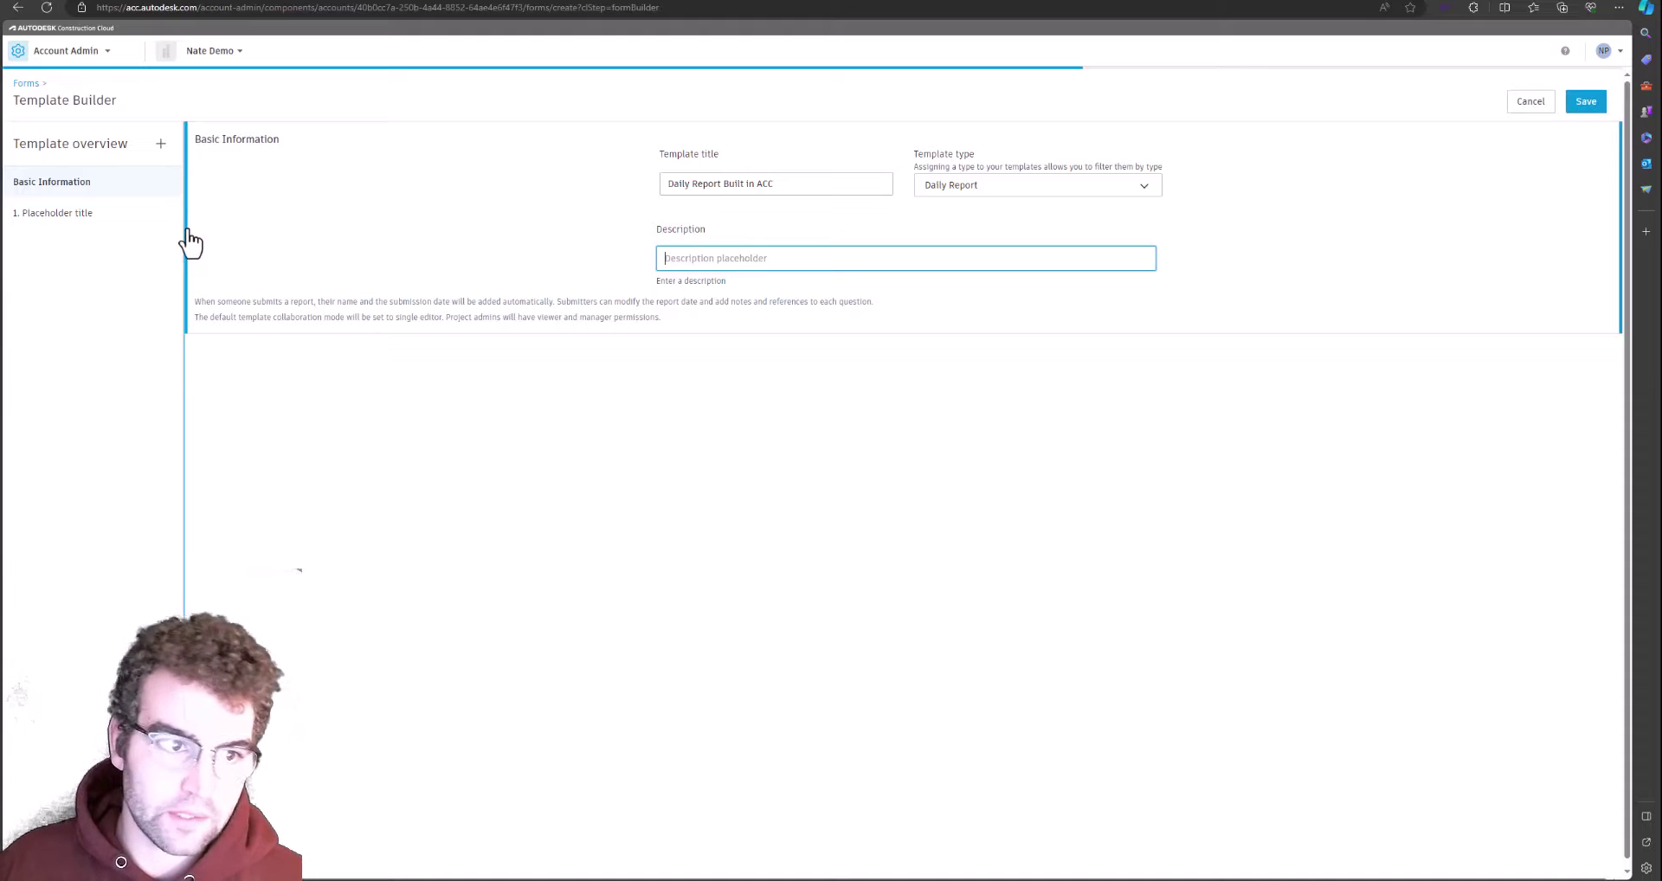
# Step: In the first section, change question 1.1 to Materials Delivered Satisfactory and review its response types, keeping preconfigured responses
pyautogui.click(79, 227)
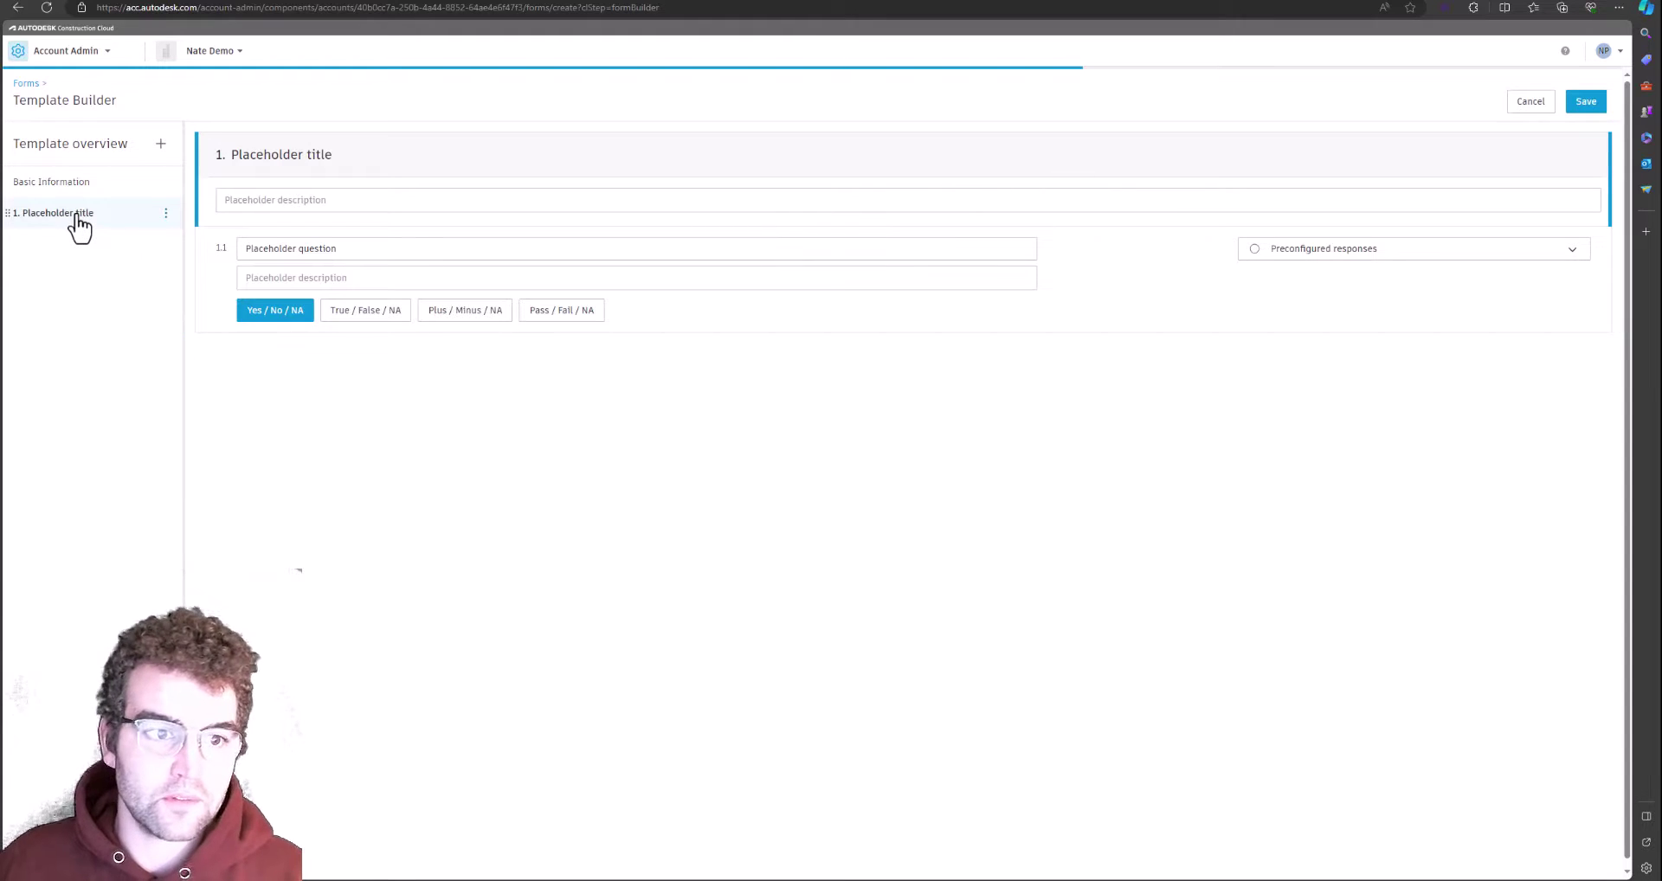
pyautogui.click(342, 249)
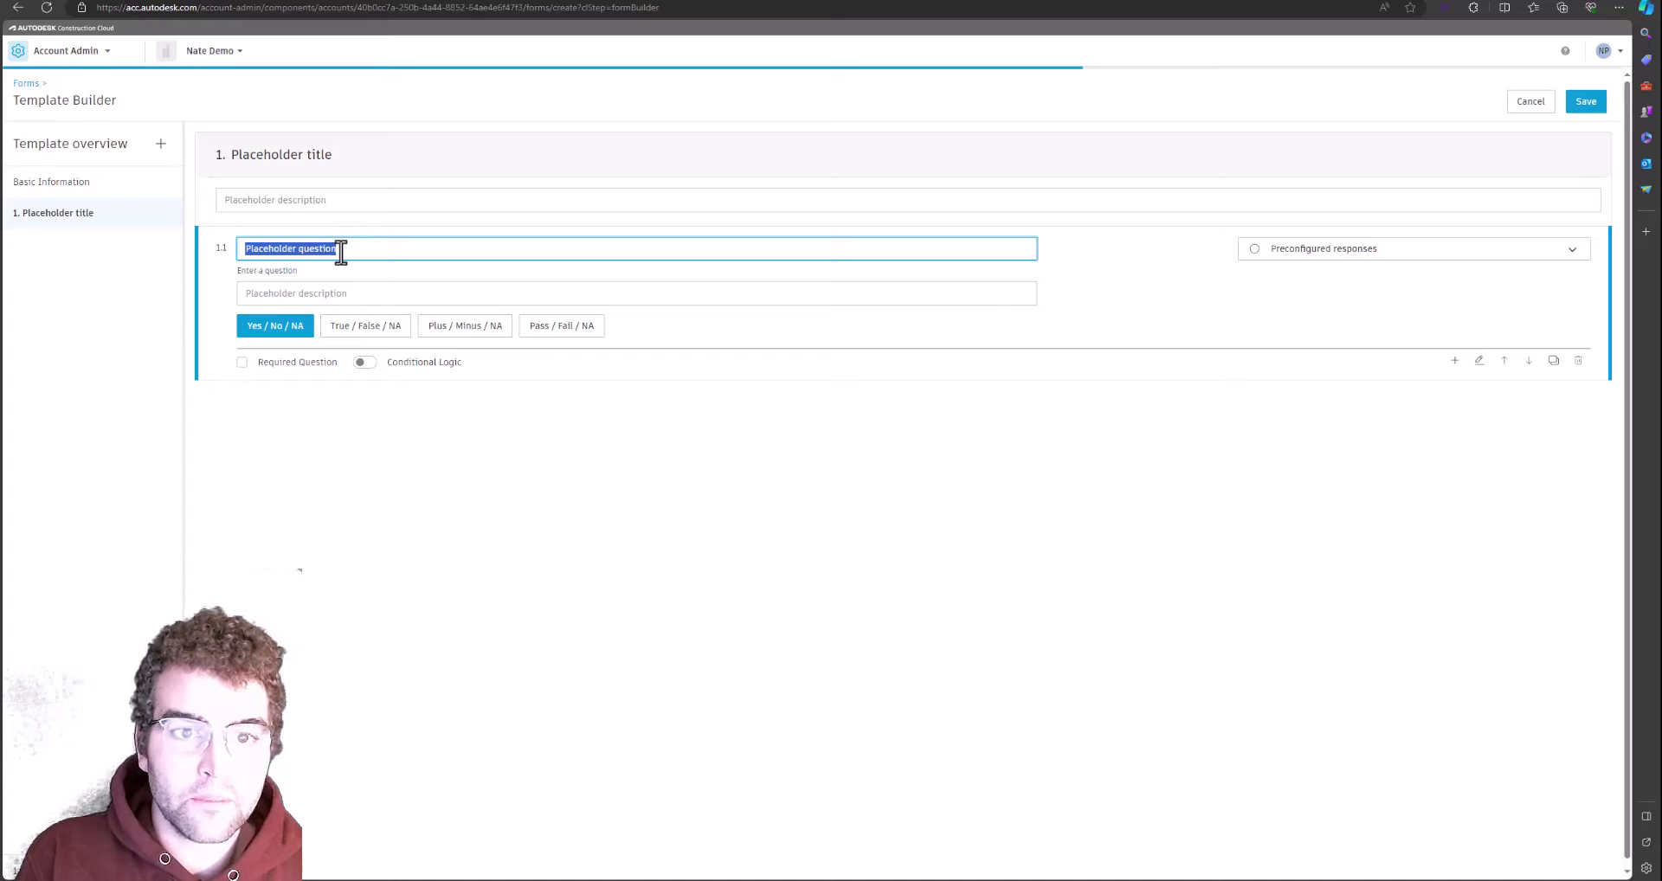
pyautogui.write('Materials Delivered Satisfactory')
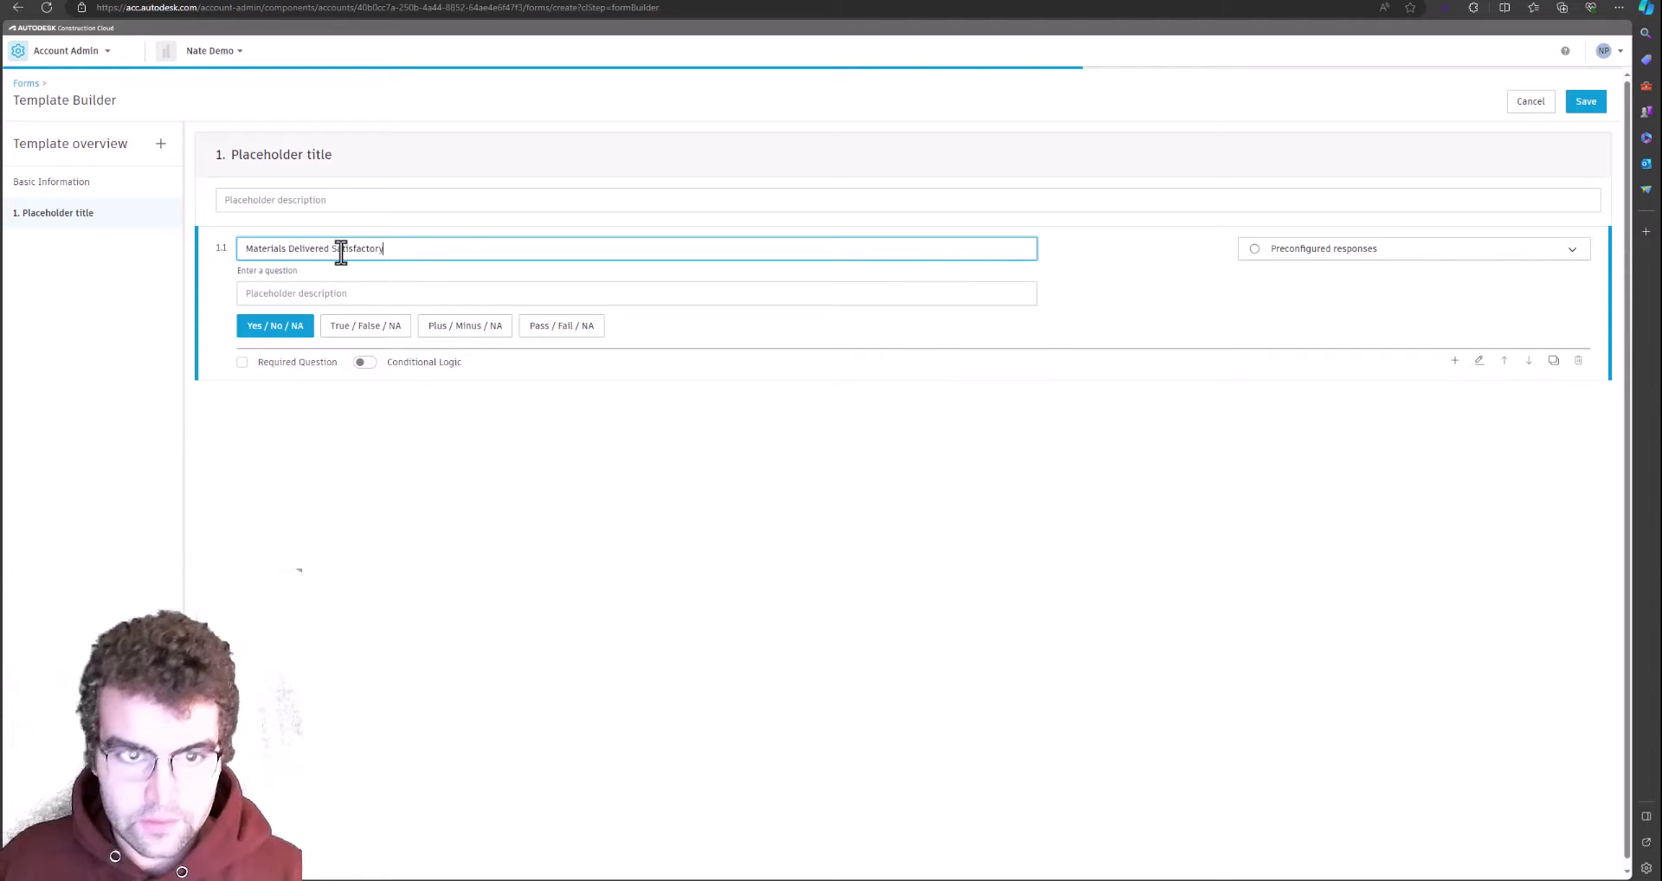
pyautogui.click(1180, 313)
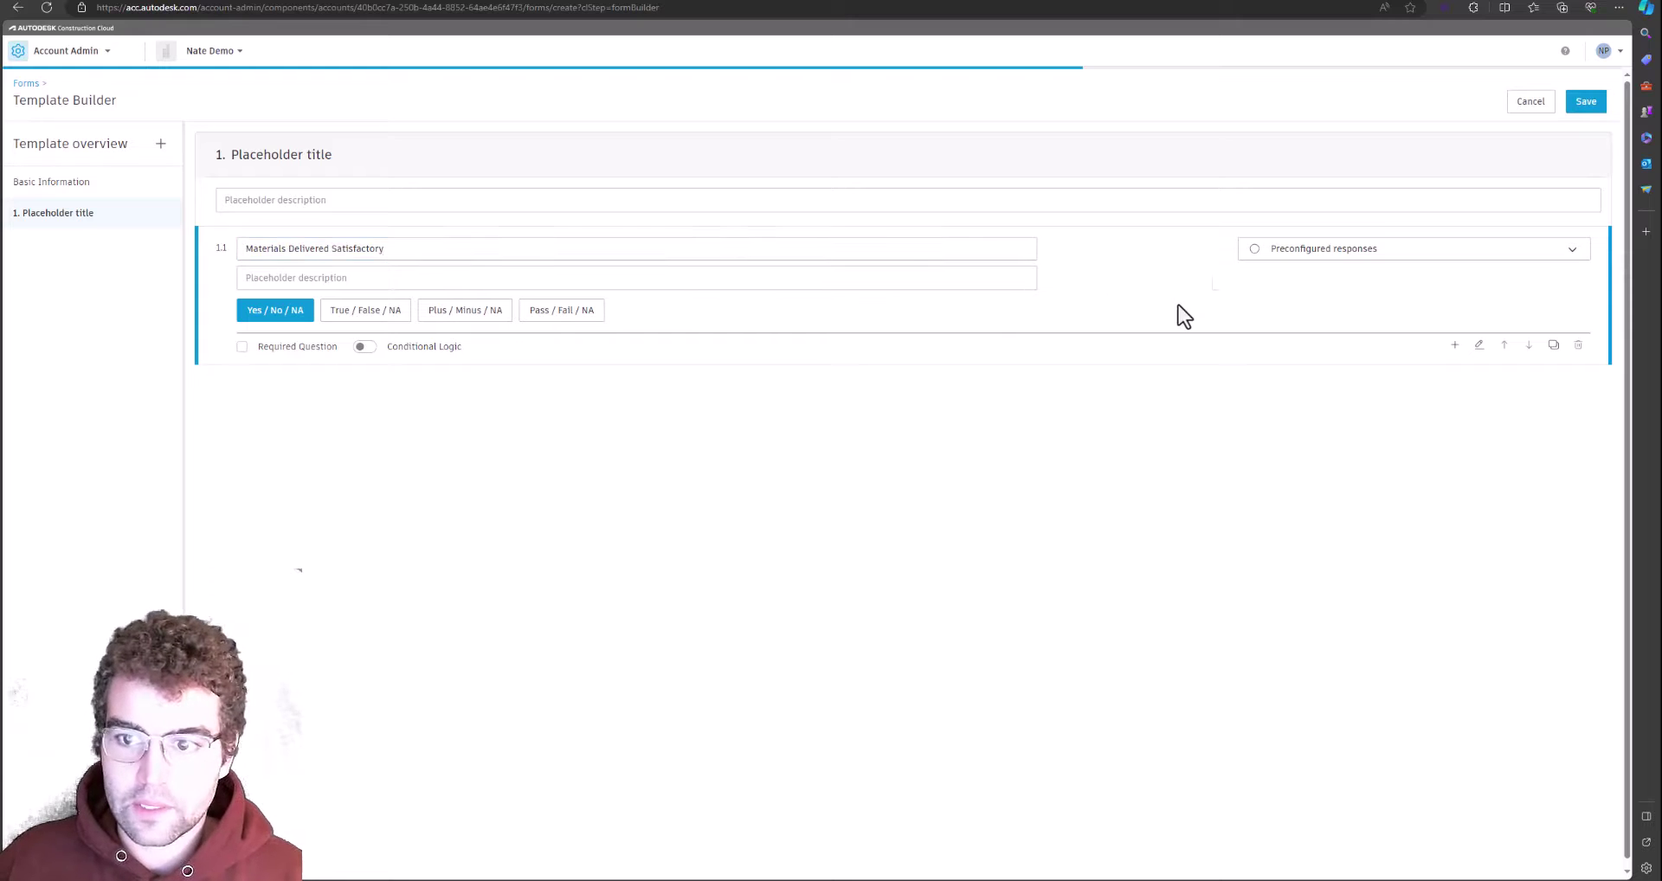
pyautogui.click(1366, 259)
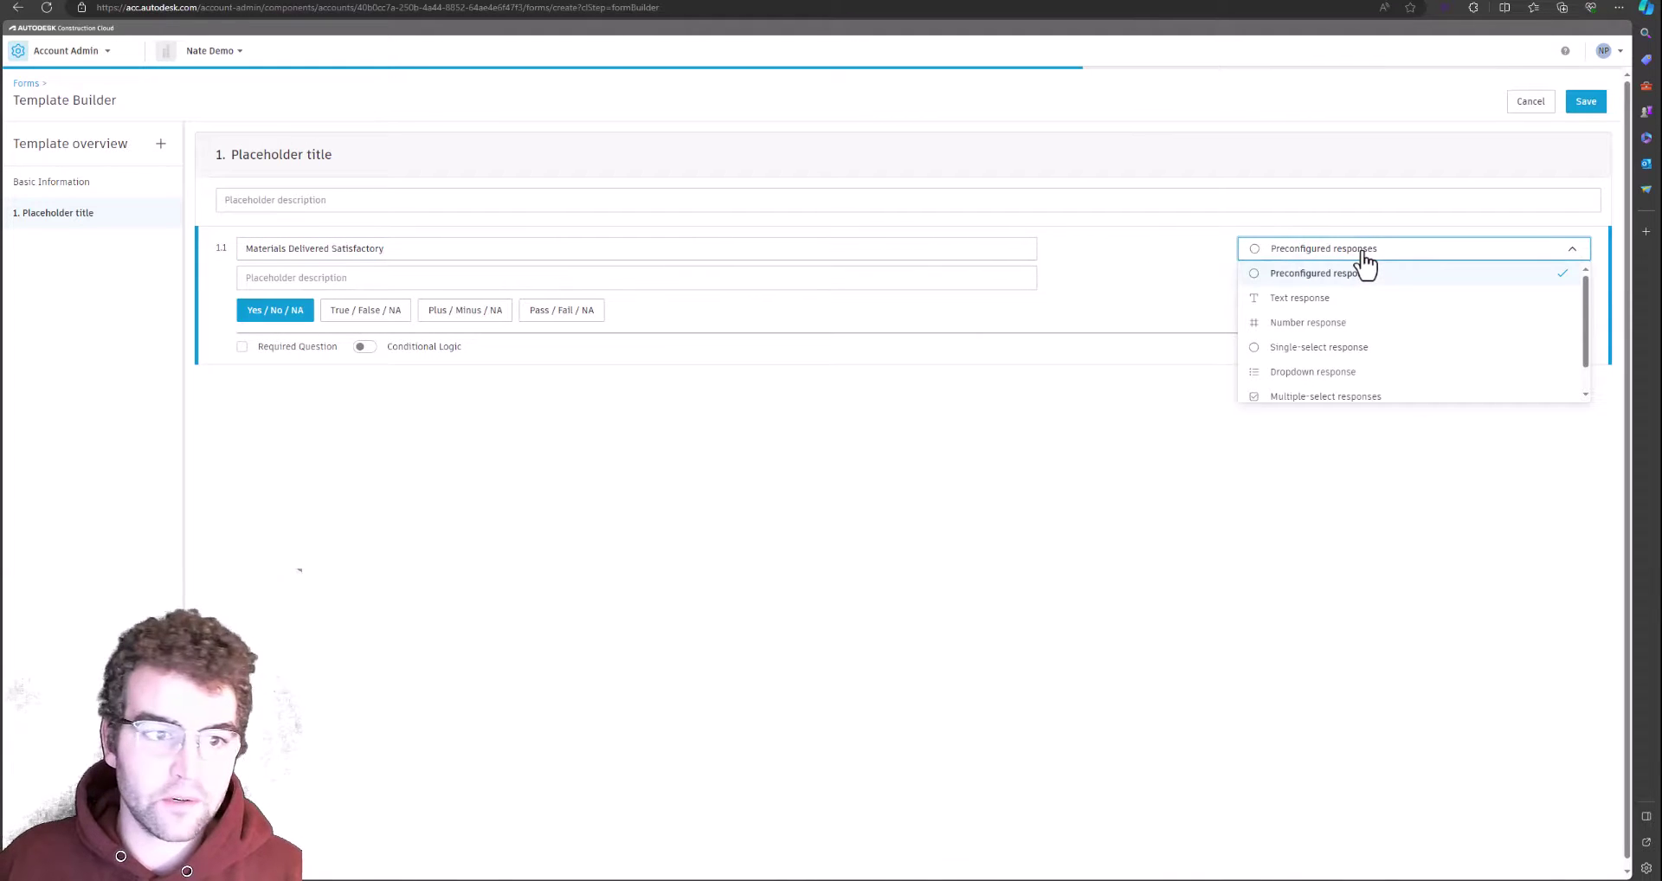
pyautogui.click(1364, 256)
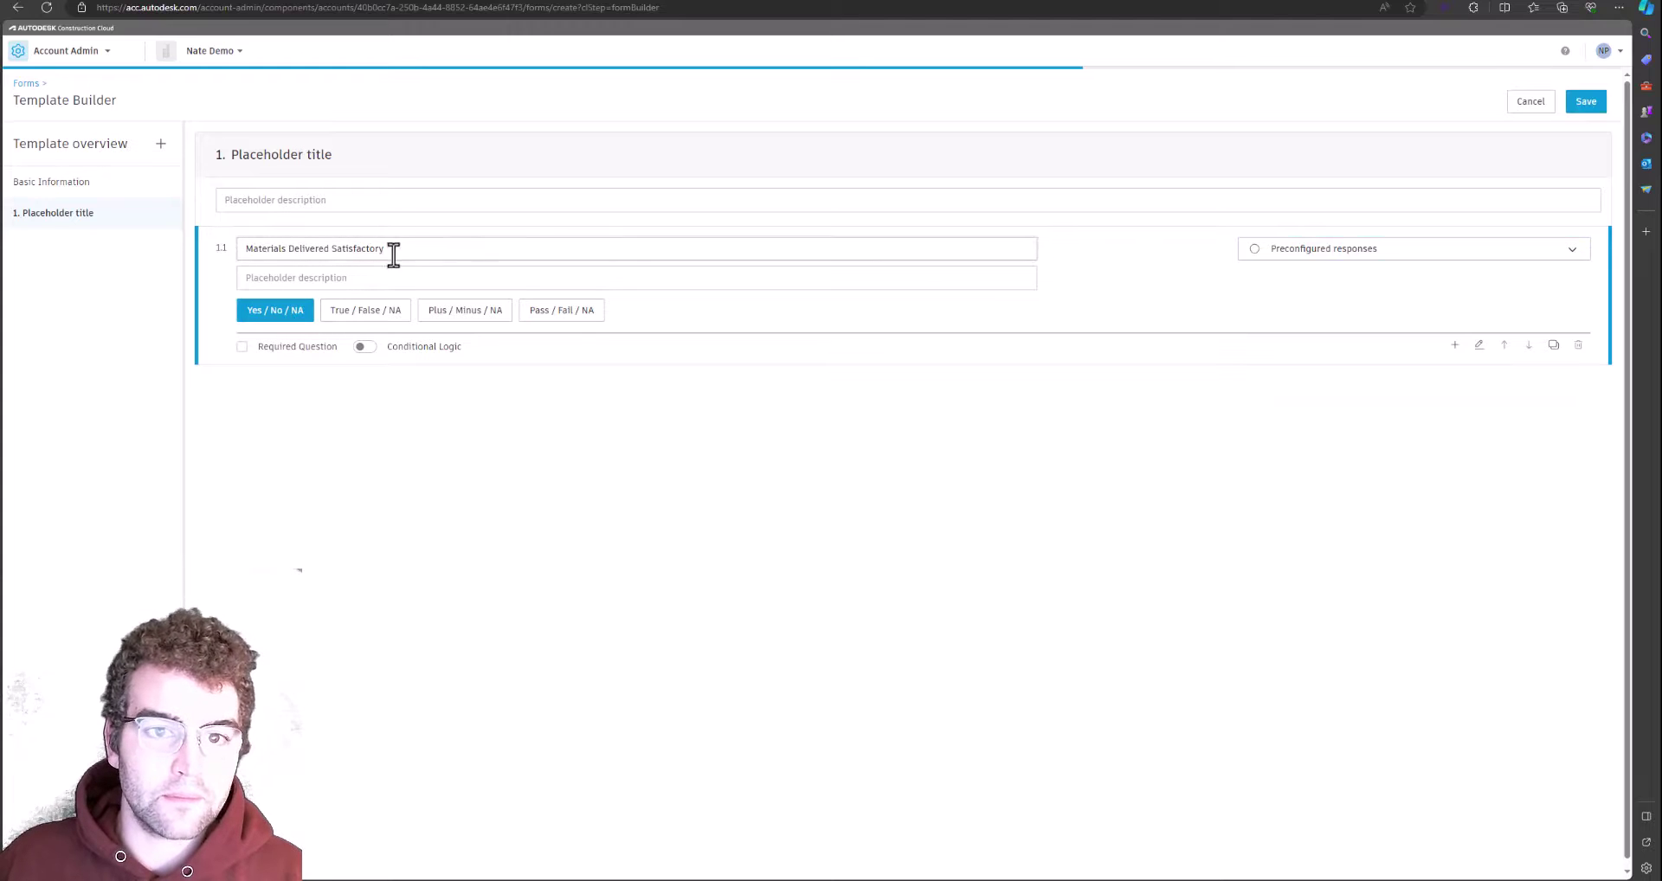
# Step: Add conditional logic to the question that requires an issue for a No answer, make the question required, and save the template
pyautogui.click(364, 347)
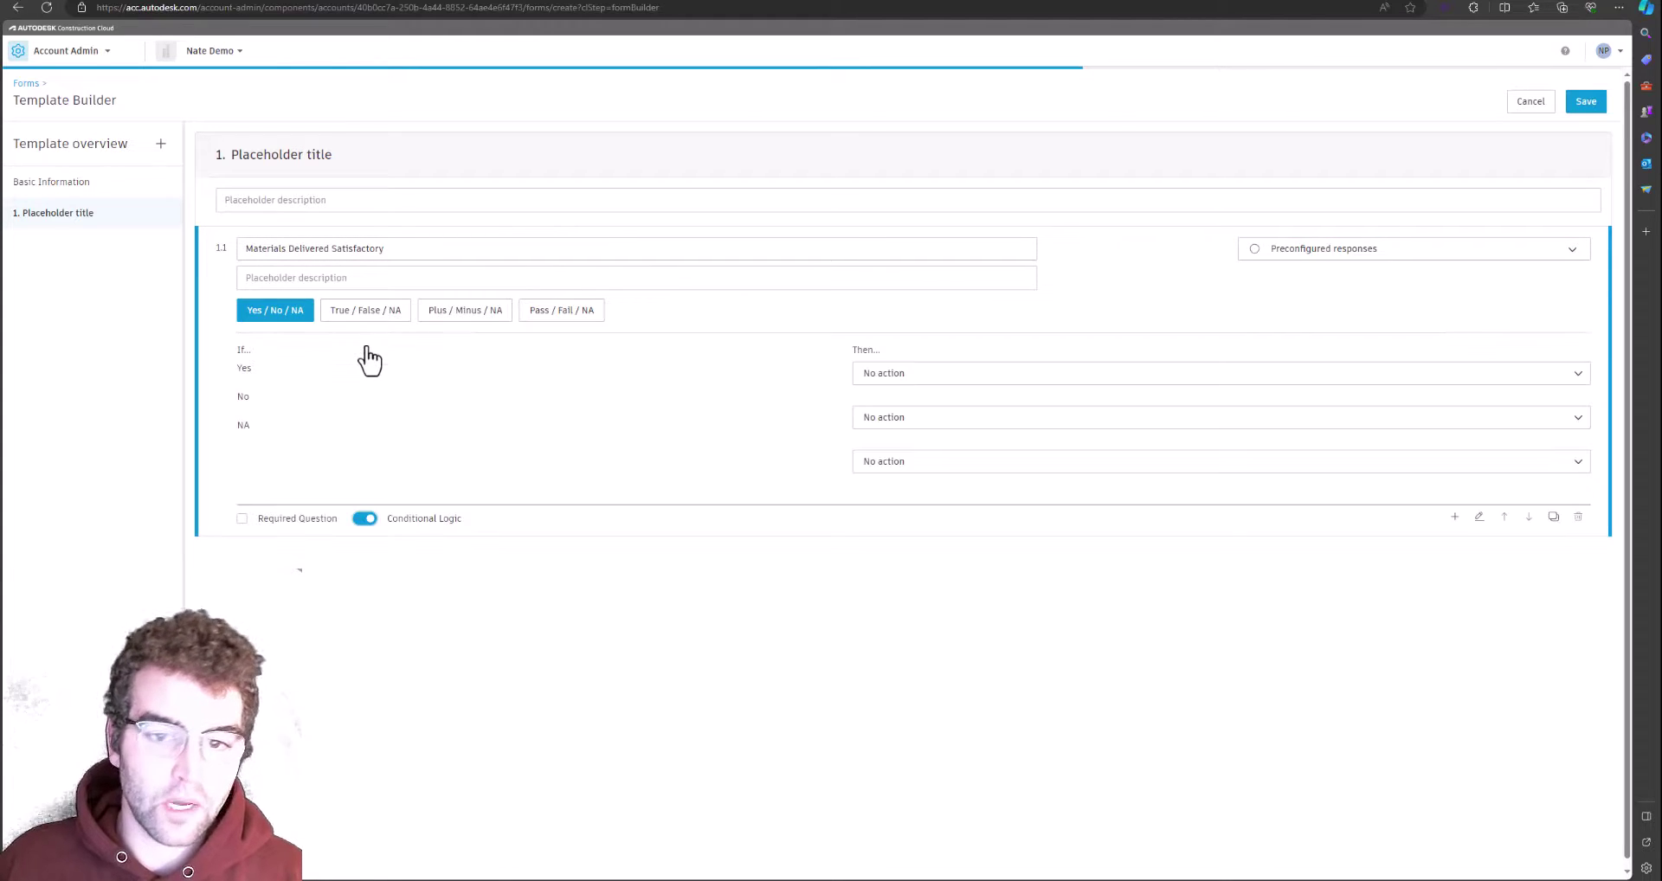
pyautogui.click(886, 420)
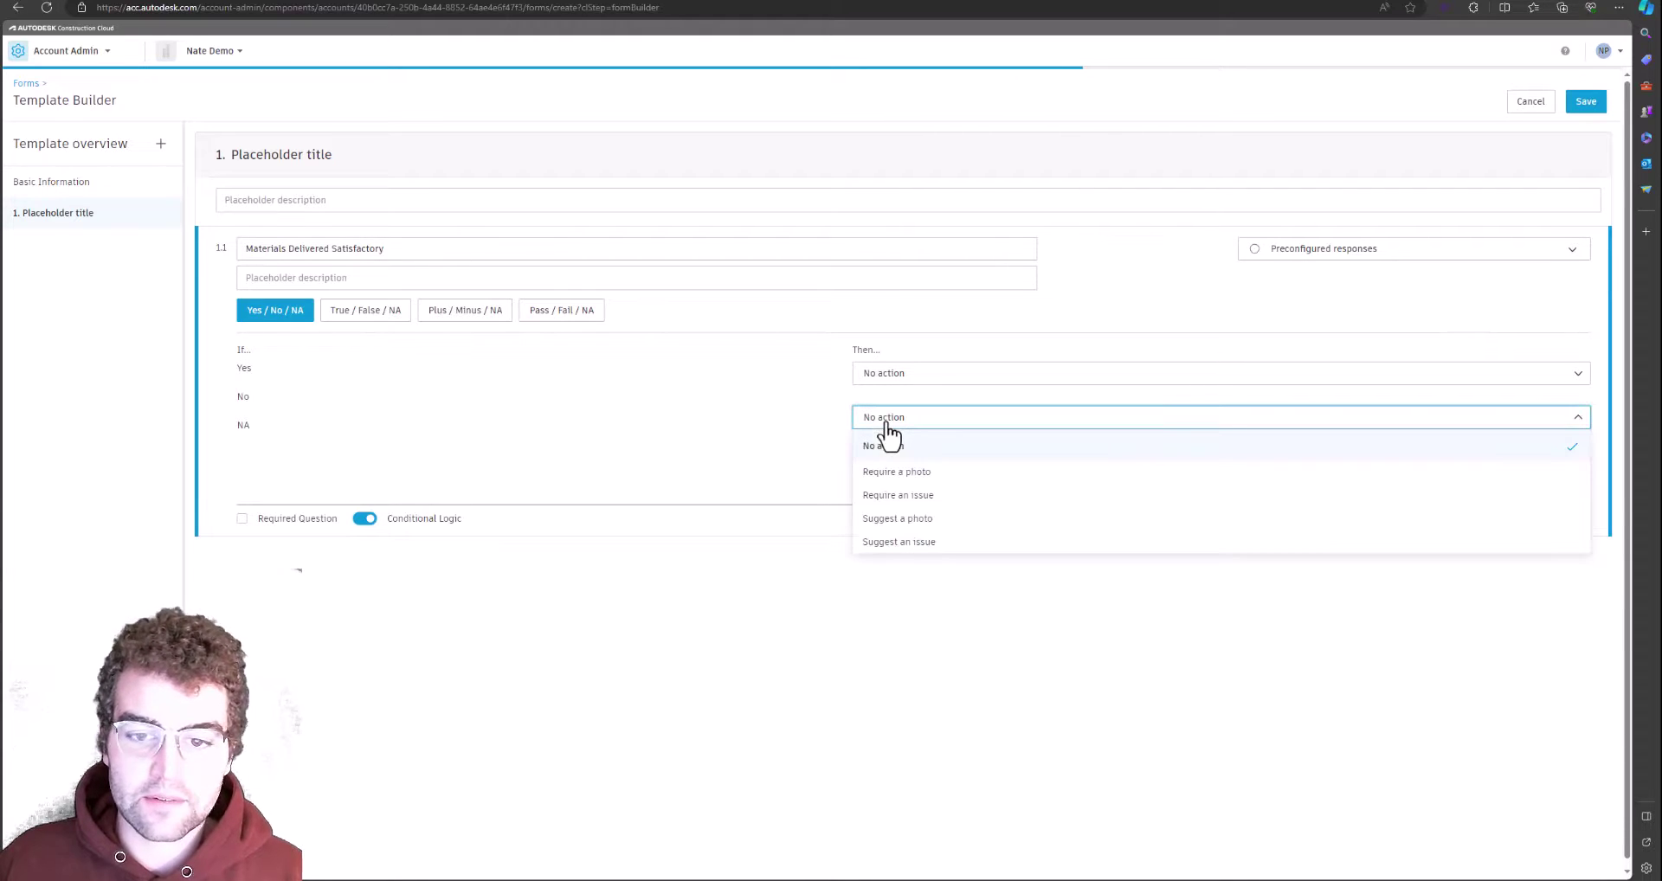
pyautogui.click(911, 496)
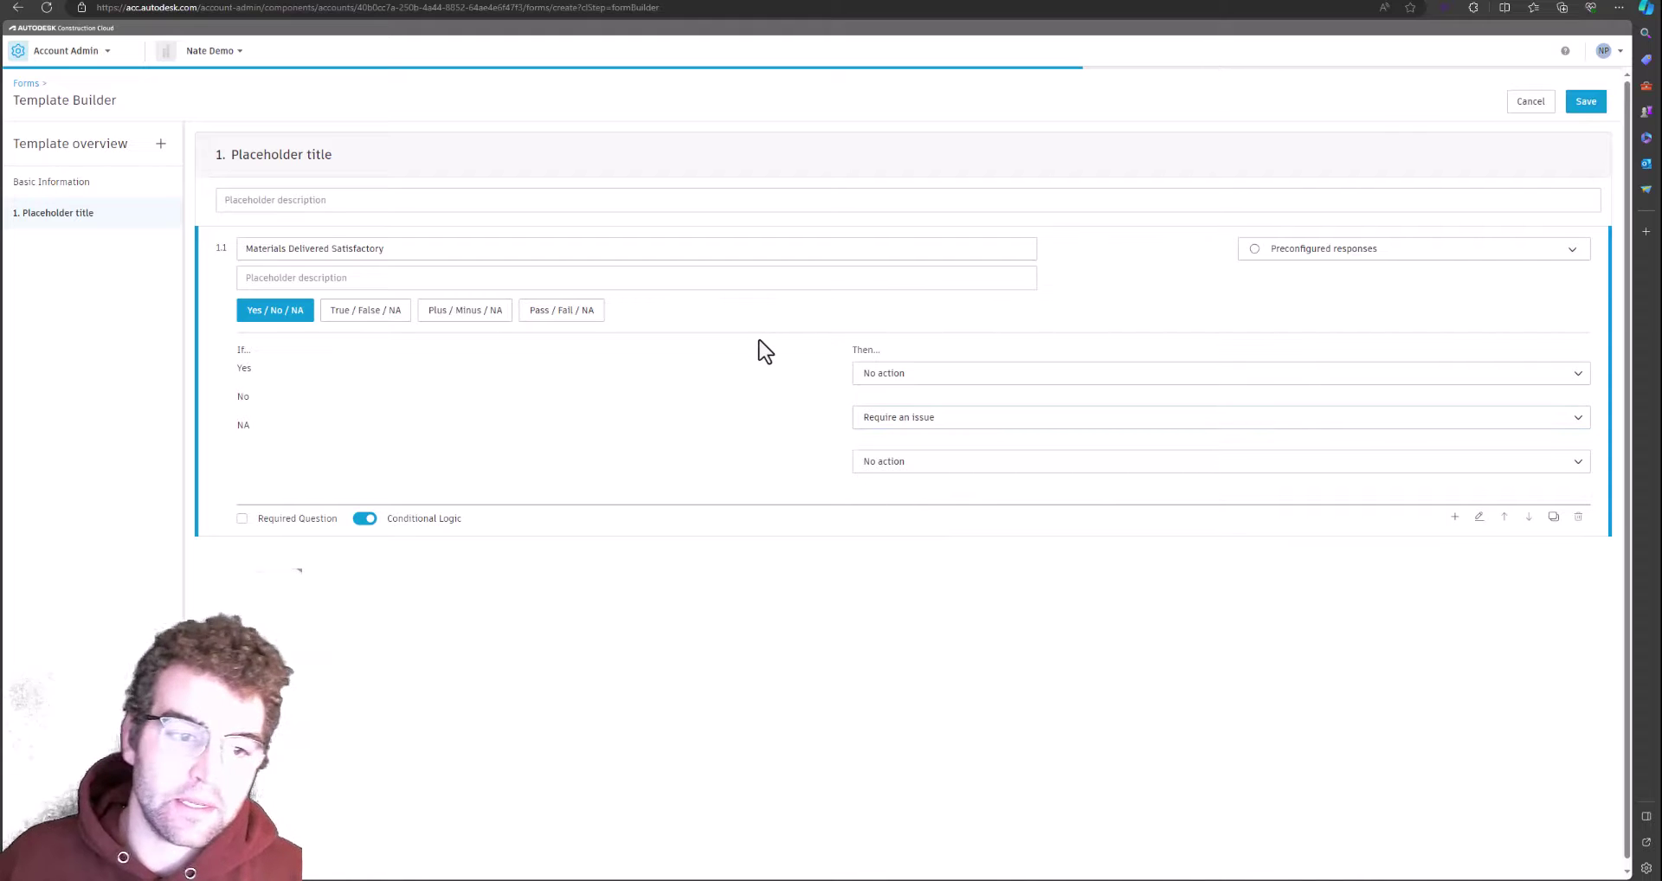
pyautogui.click(241, 518)
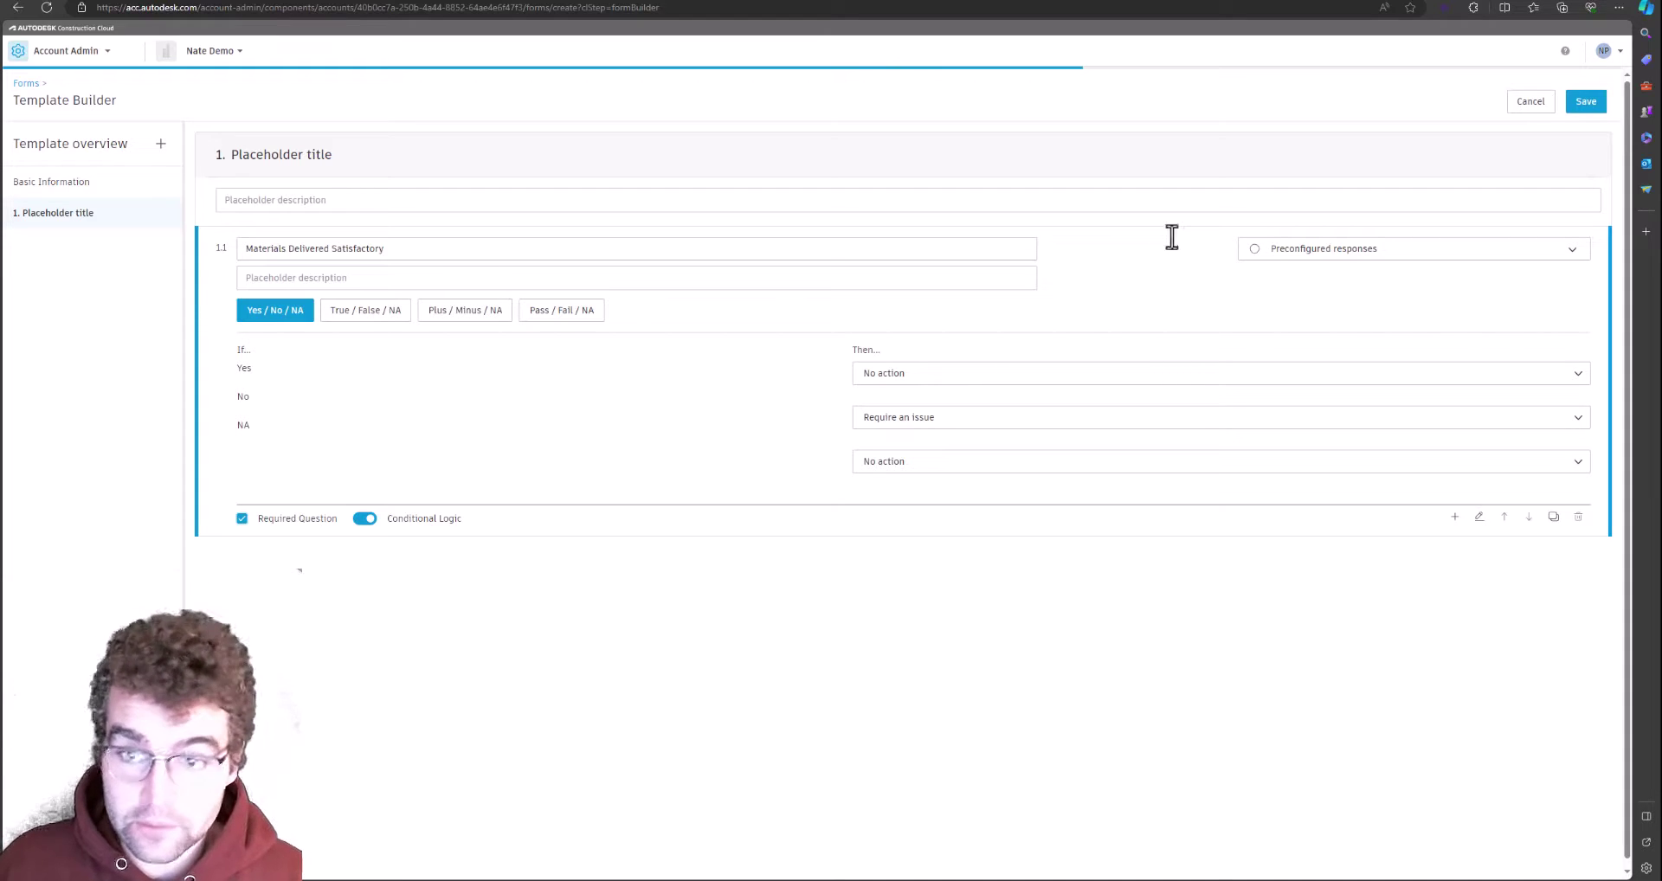
pyautogui.click(1586, 102)
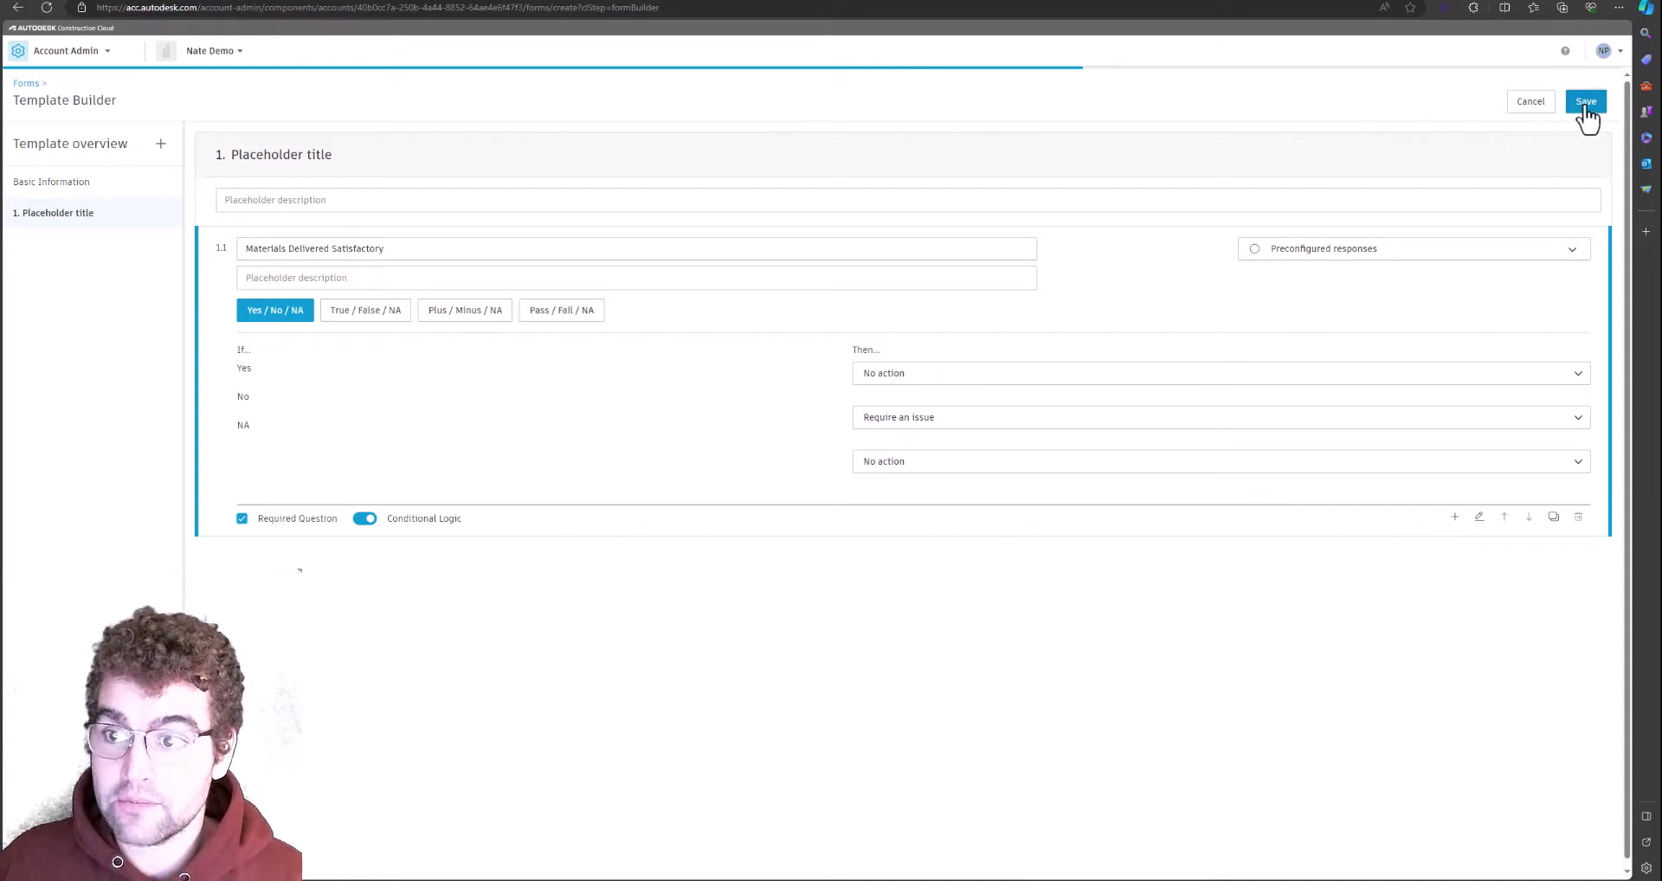
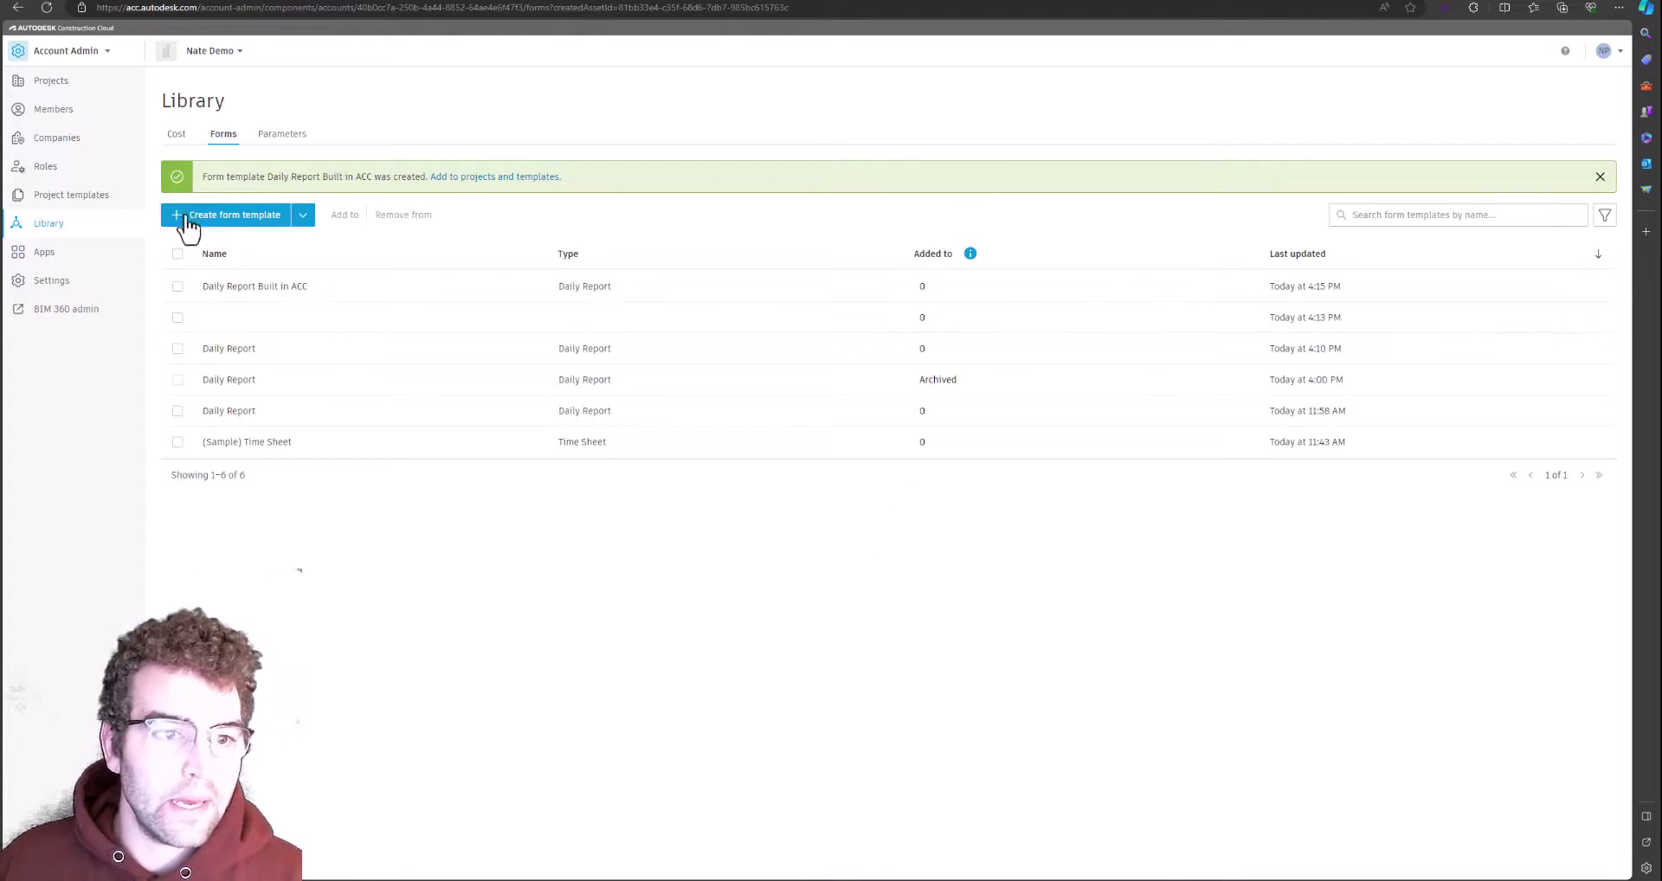
# Step: Add the uploaded PDF form template and Daily Report Built in ACC to the demo project
pyautogui.click(178, 317)
pyautogui.click(346, 218)
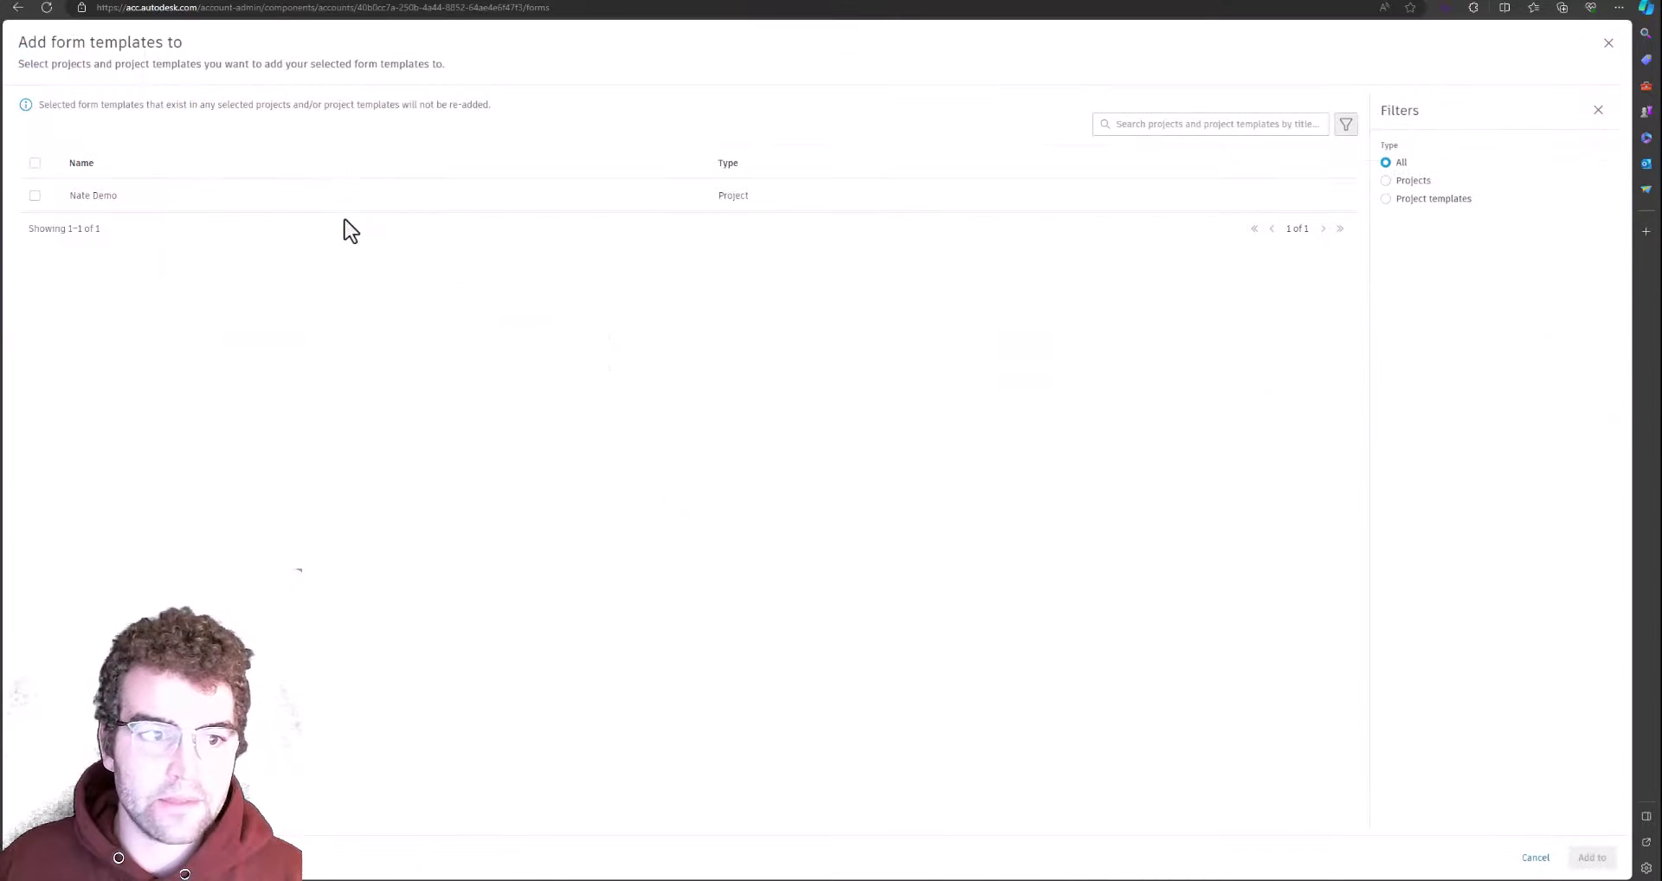
pyautogui.click(35, 197)
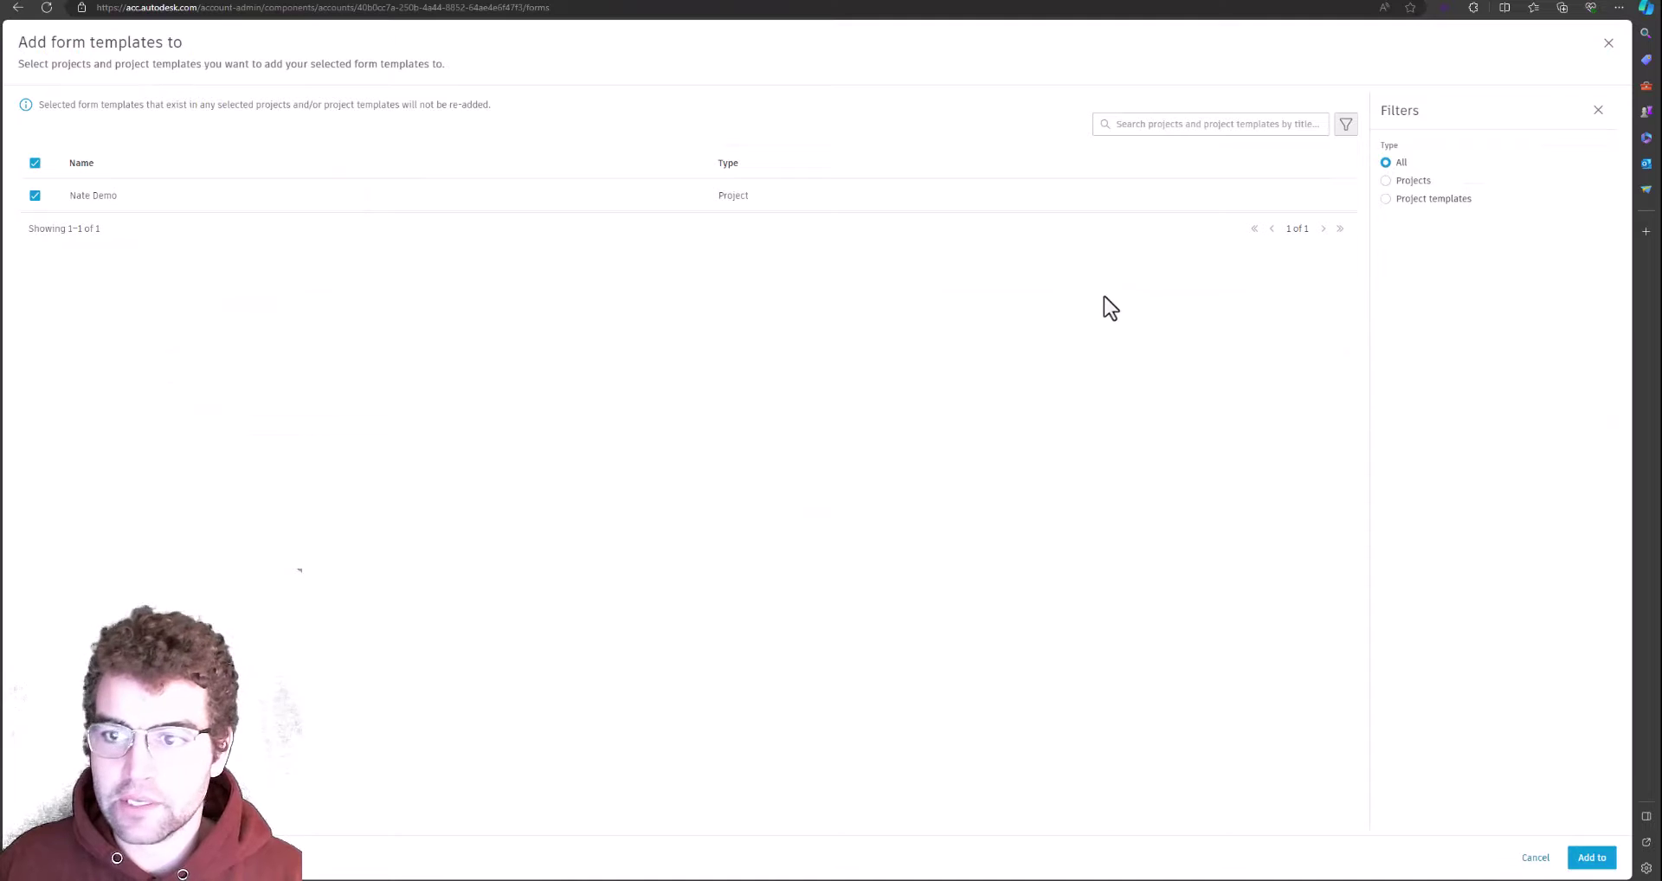
pyautogui.click(1597, 859)
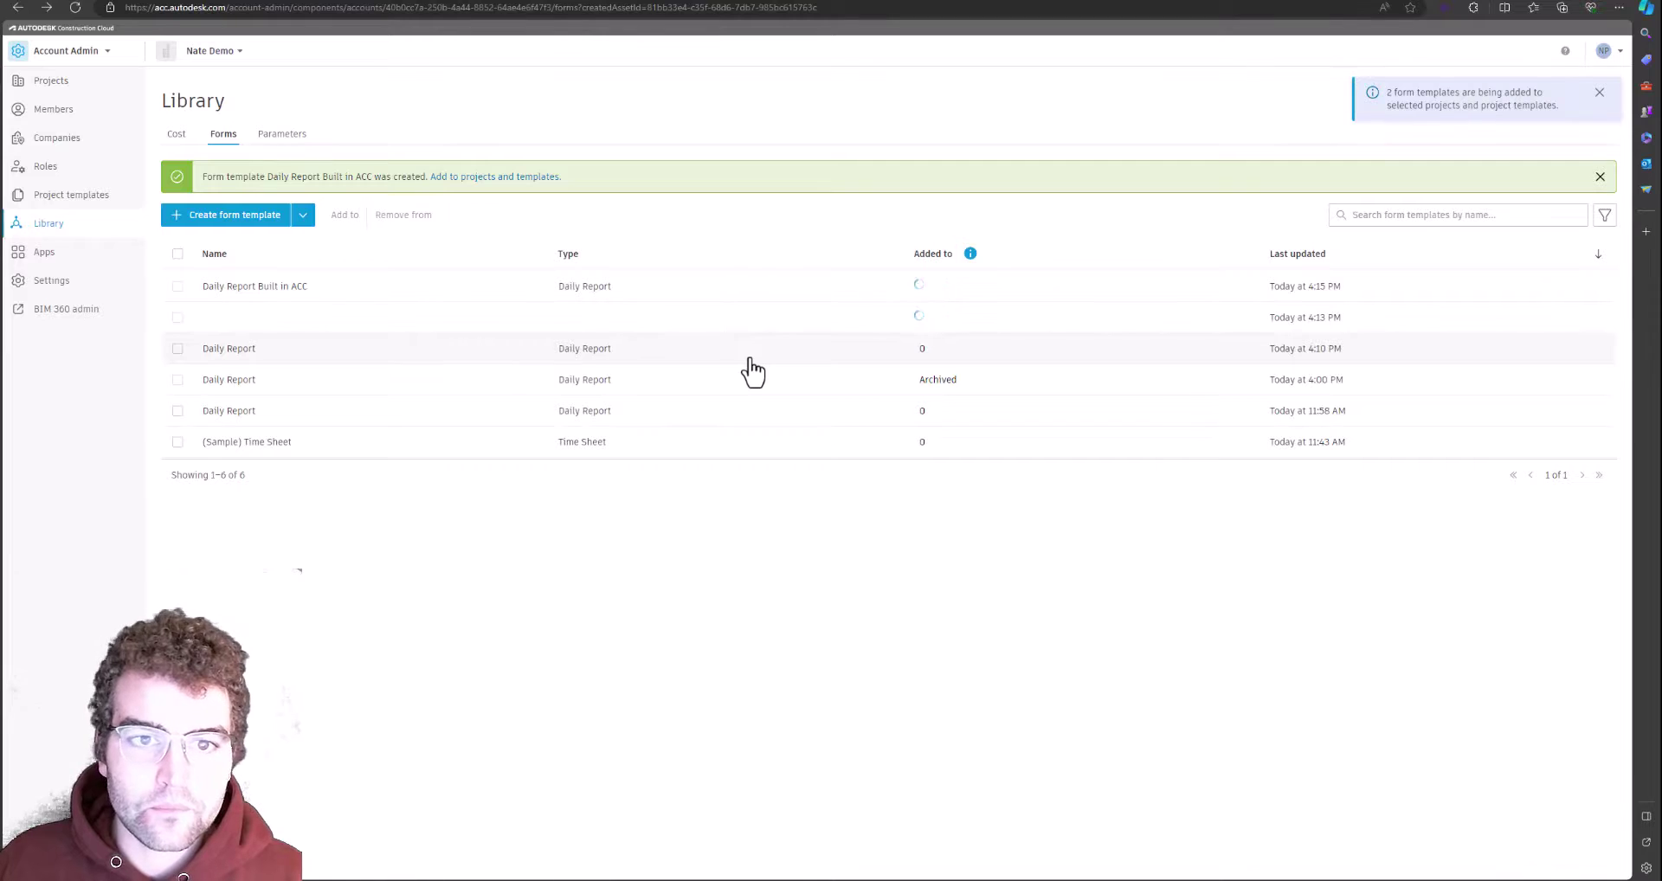
# Step: Open the demo project from the account's project list and switch to its Forms in Build
pyautogui.click(221, 52)
pyautogui.click(220, 53)
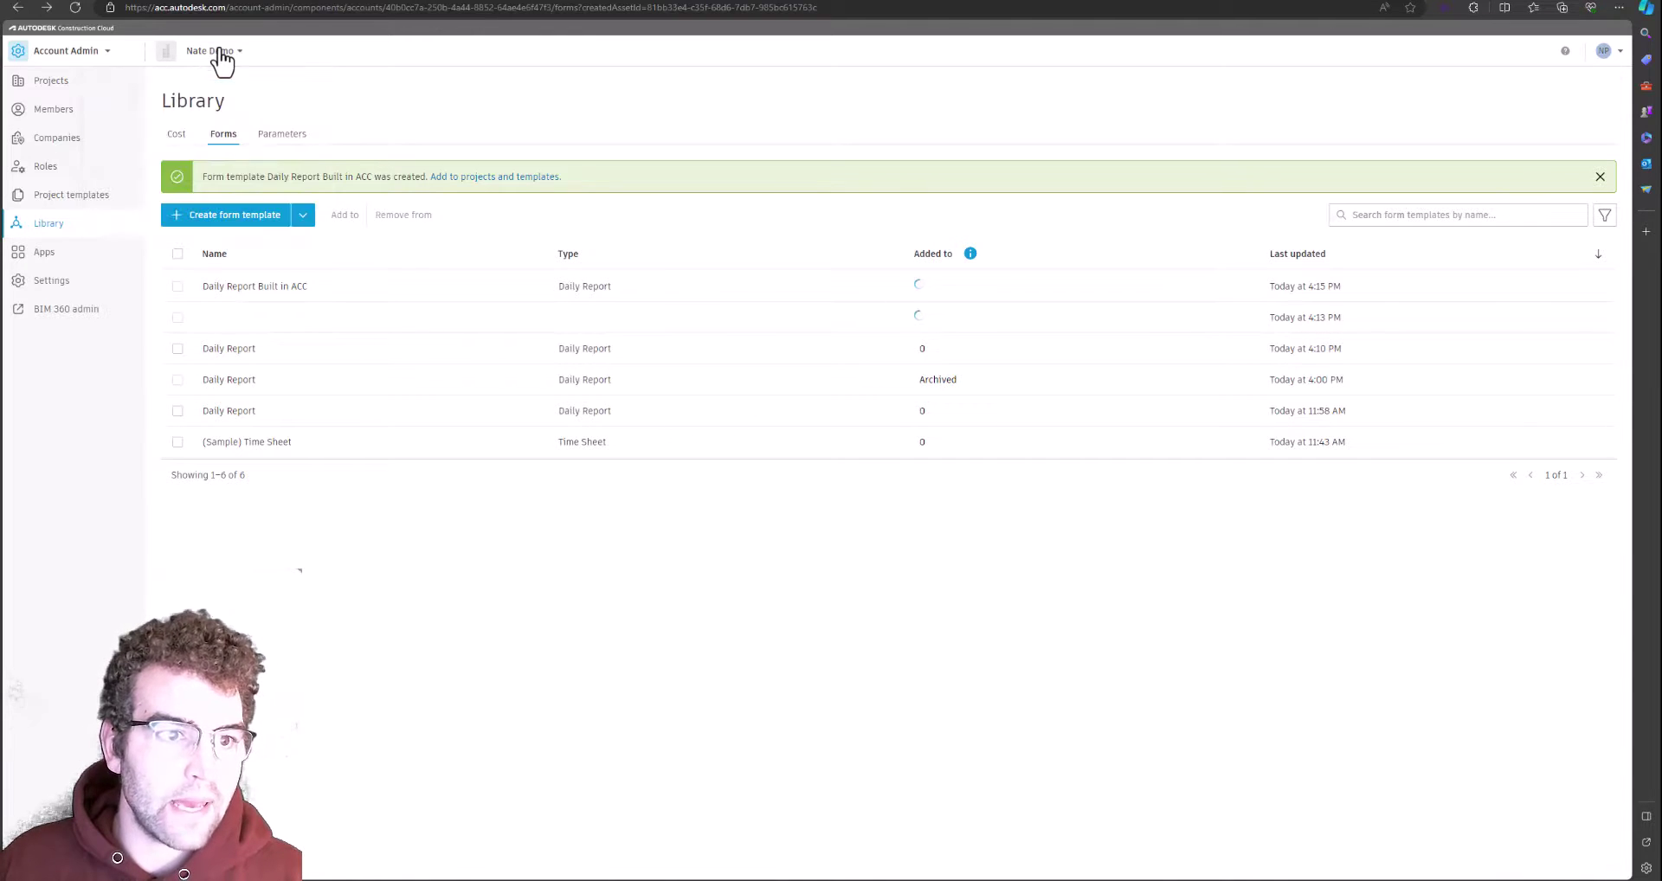
pyautogui.click(49, 87)
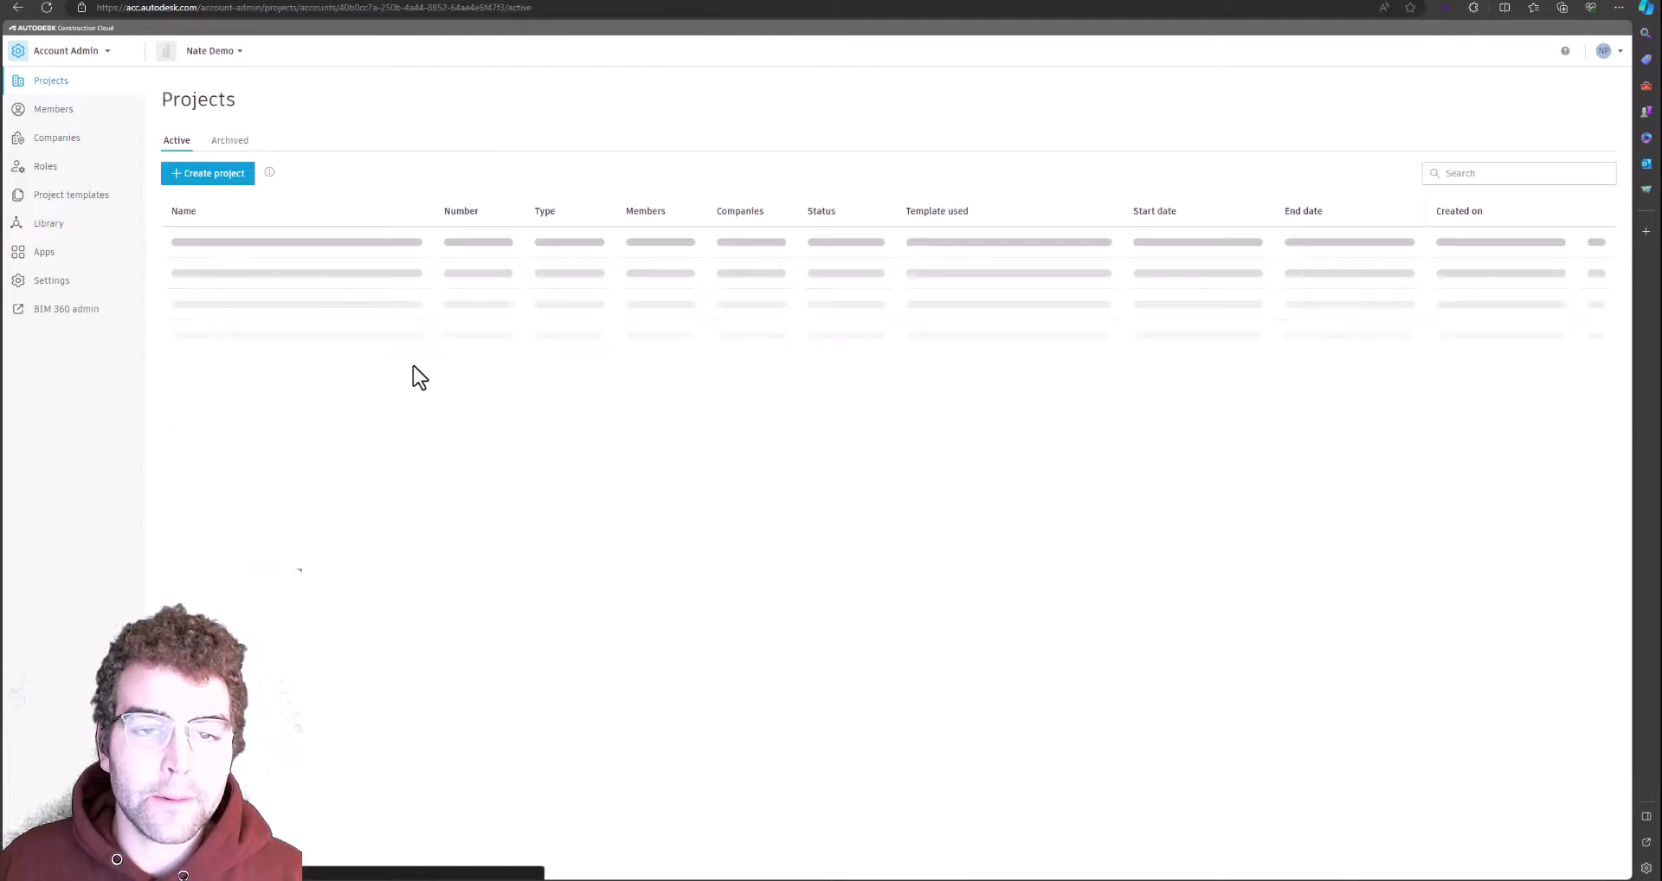
pyautogui.click(223, 248)
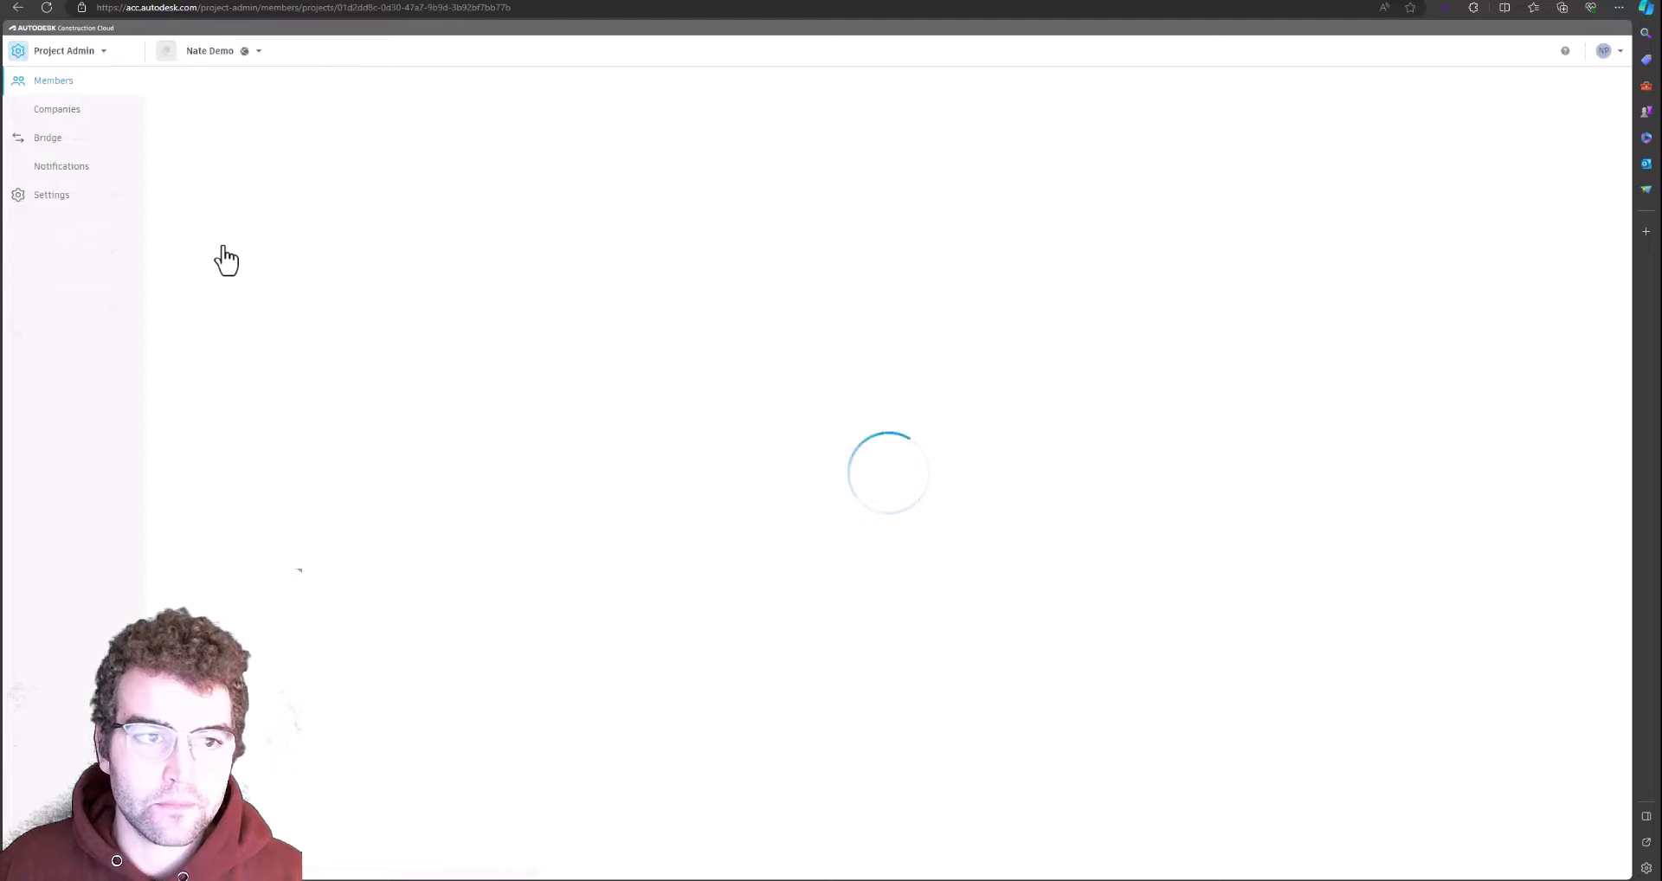
pyautogui.click(68, 52)
pyautogui.click(62, 166)
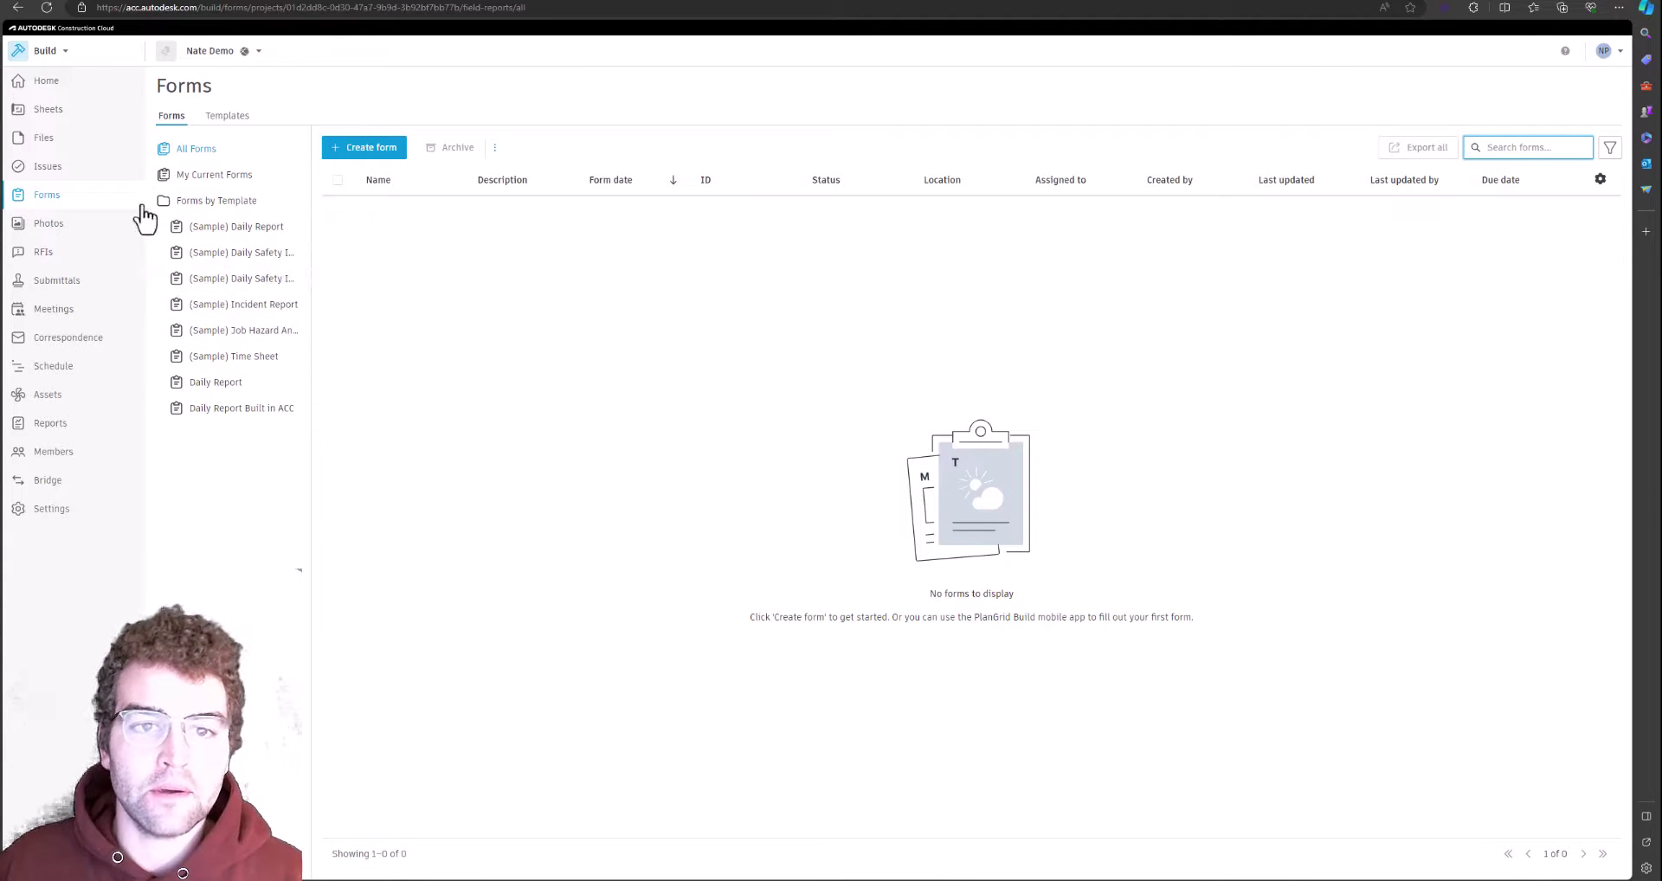
# Step: Create a form from the Daily Report template and examine its prefilled Project Name field
pyautogui.click(359, 151)
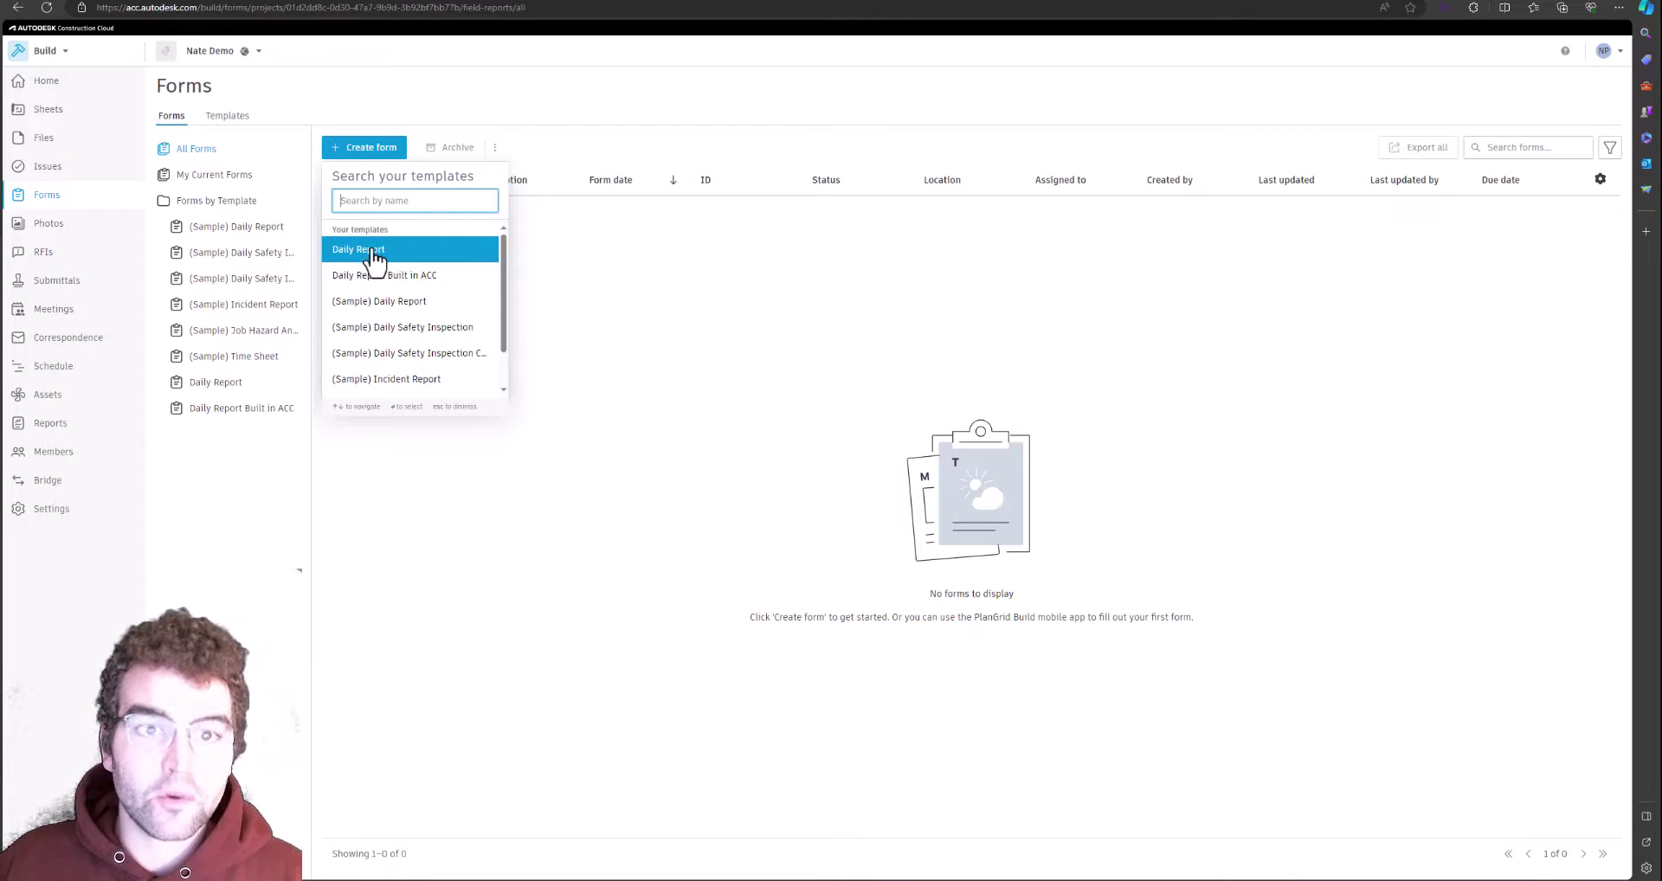
pyautogui.click(375, 251)
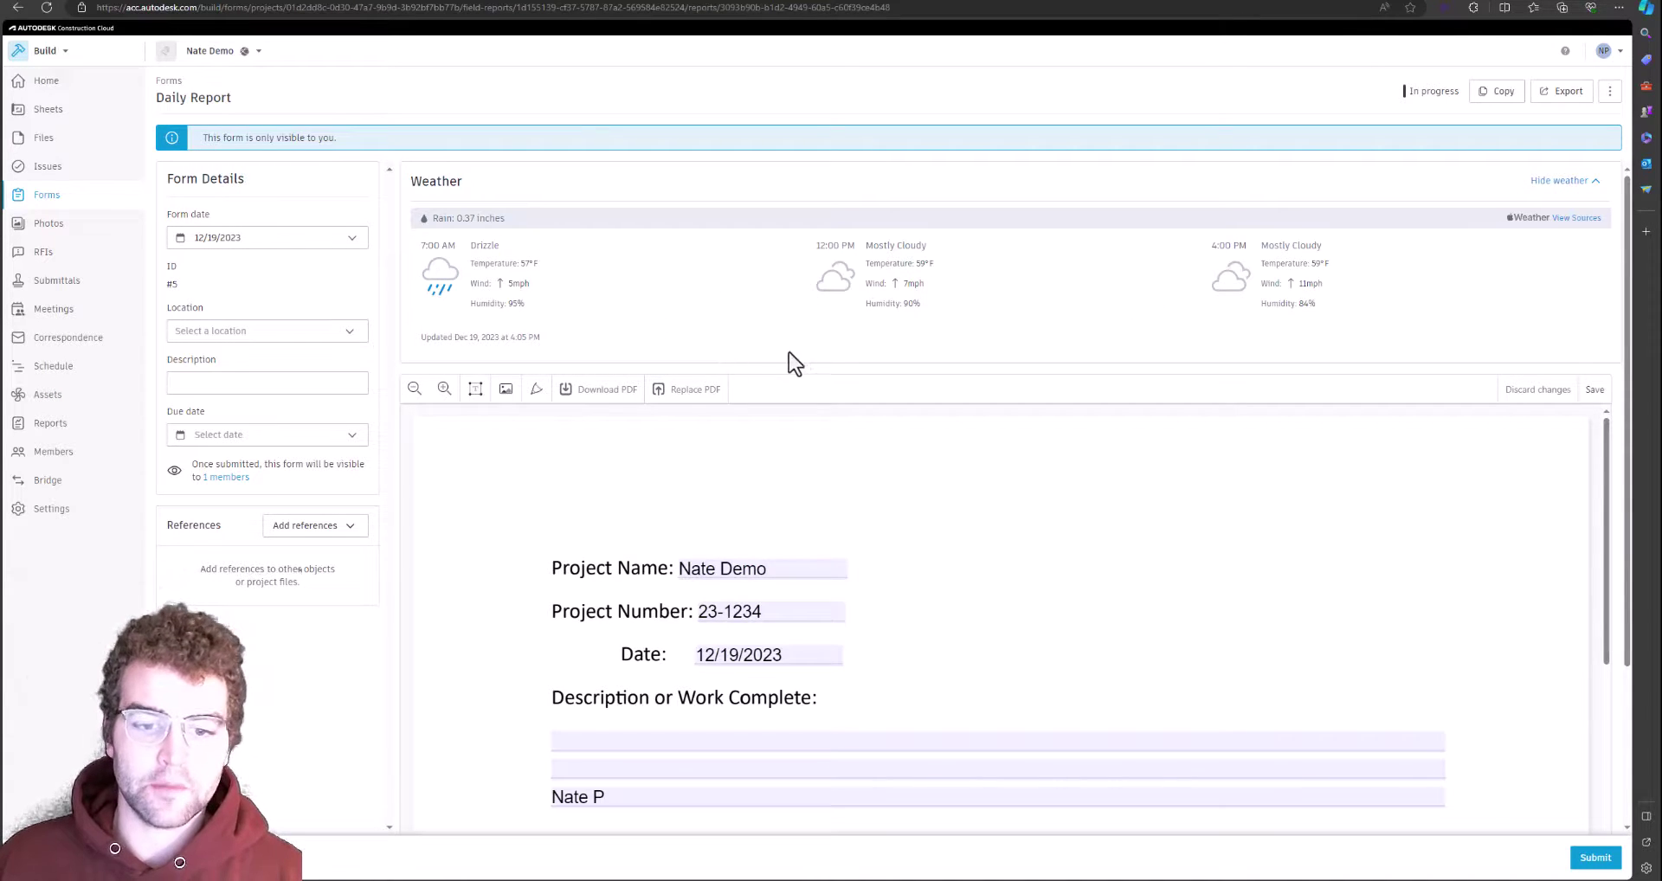
pyautogui.scroll(-1, 723, 433)
pyautogui.moveTo(766, 468); pyautogui.dragTo(660, 470)
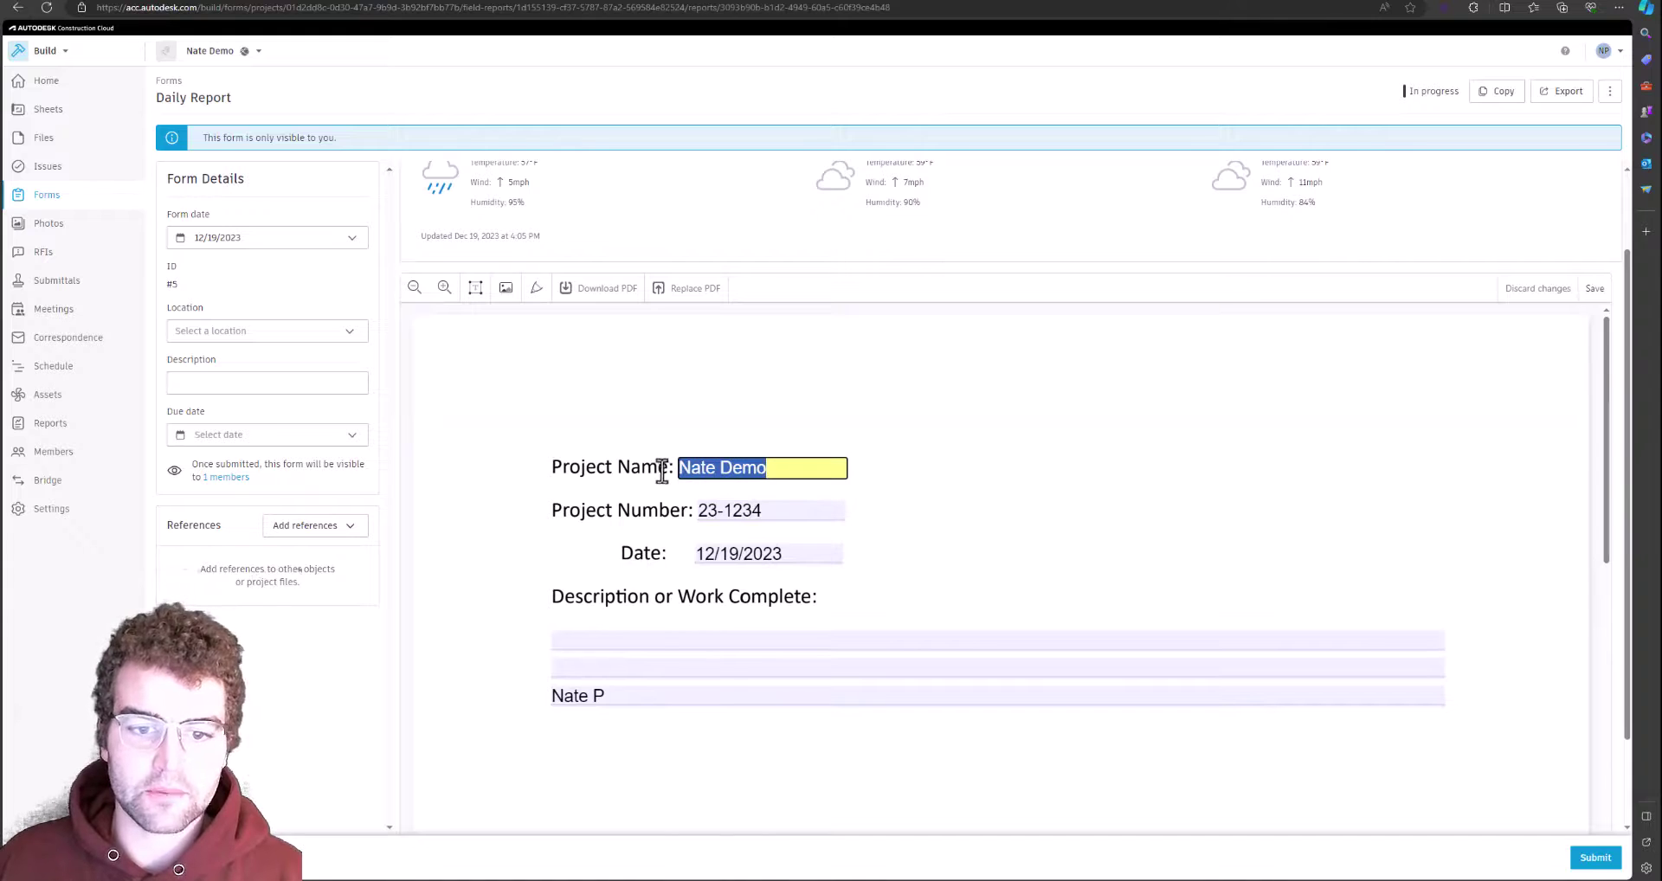
# Step: Examine the prefilled project number, date and creator name fields in the Daily Report form
pyautogui.moveTo(786, 513); pyautogui.dragTo(700, 512)
pyautogui.moveTo(805, 554); pyautogui.dragTo(630, 509)
pyautogui.scroll(-1, 440, 421)
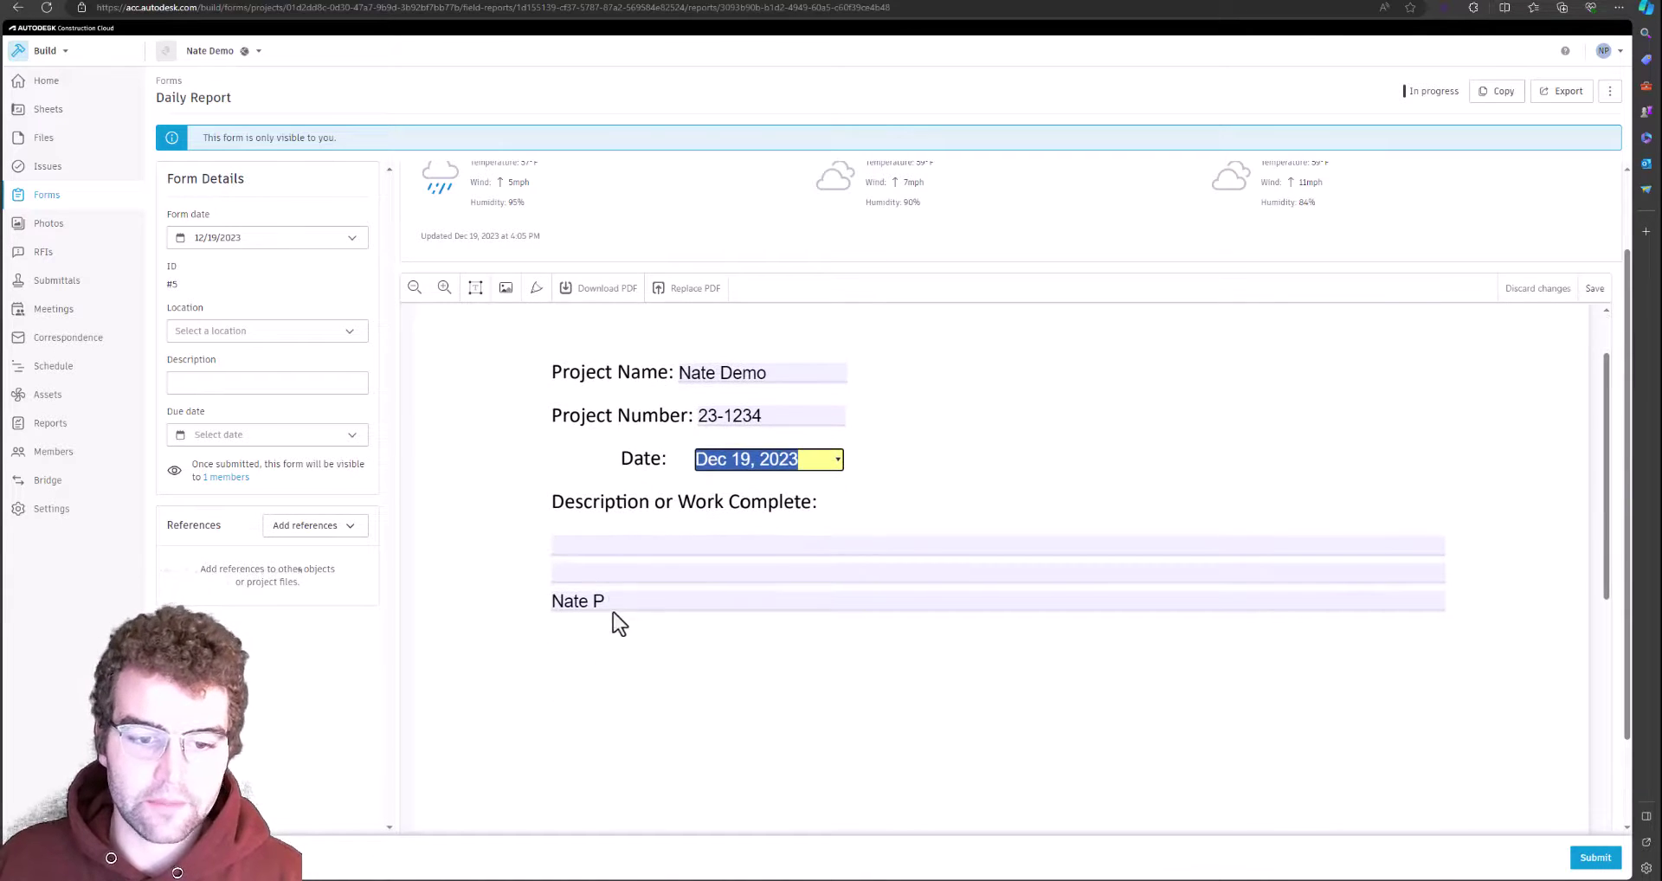
pyautogui.moveTo(612, 600); pyautogui.dragTo(537, 603)
pyautogui.click(484, 561)
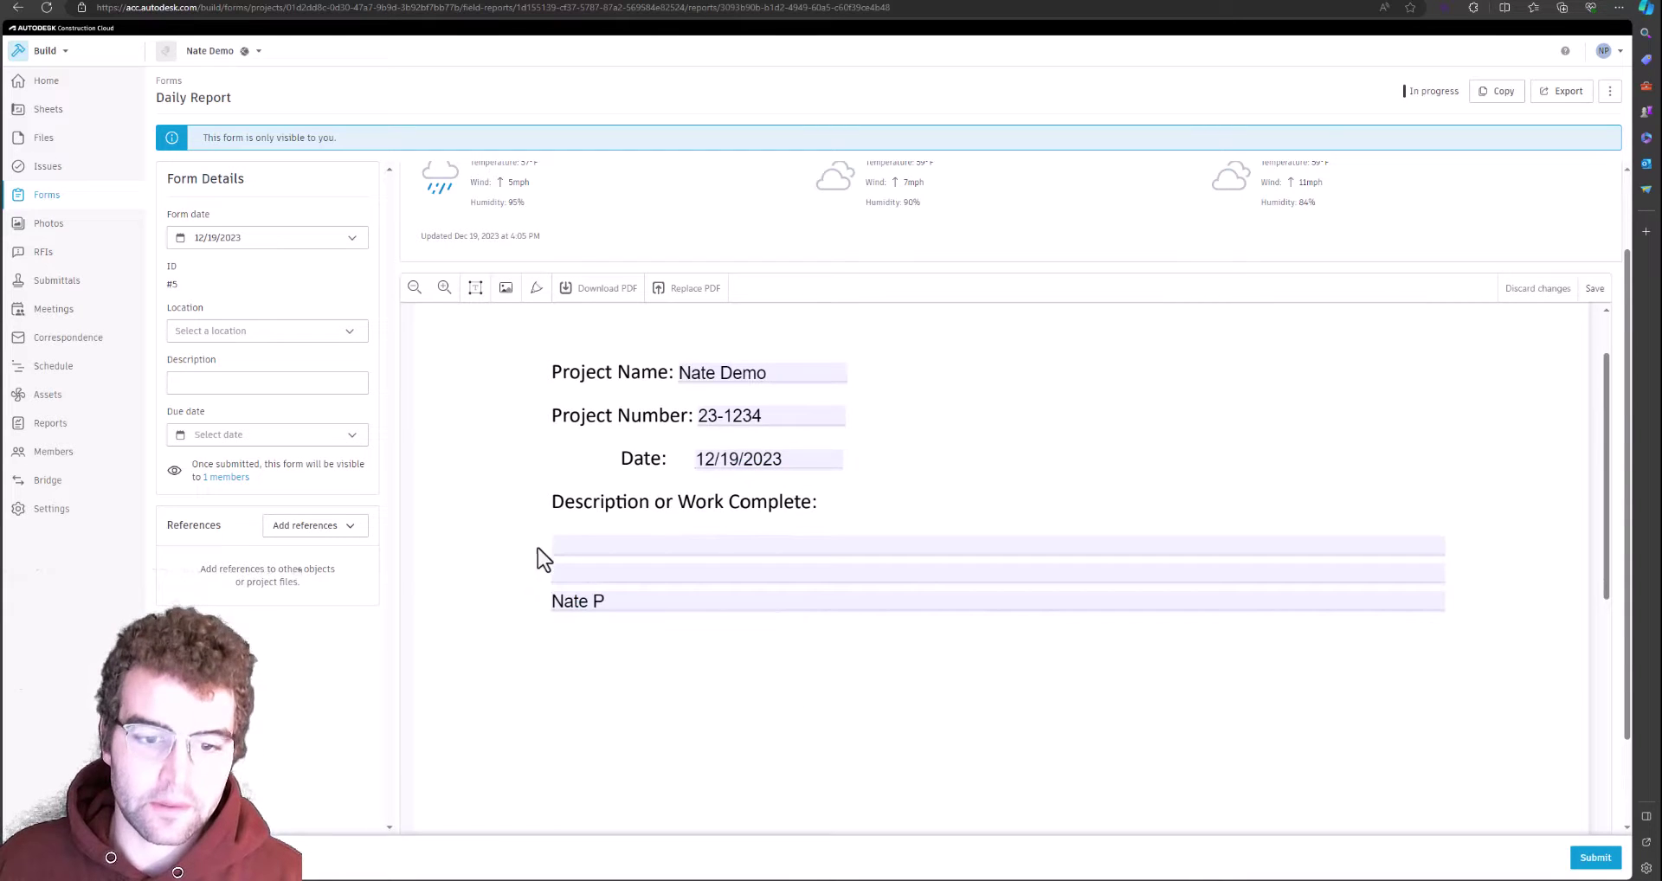
# Step: Enter "Work is done" on the first line of Description or Work Complete
pyautogui.click(610, 543)
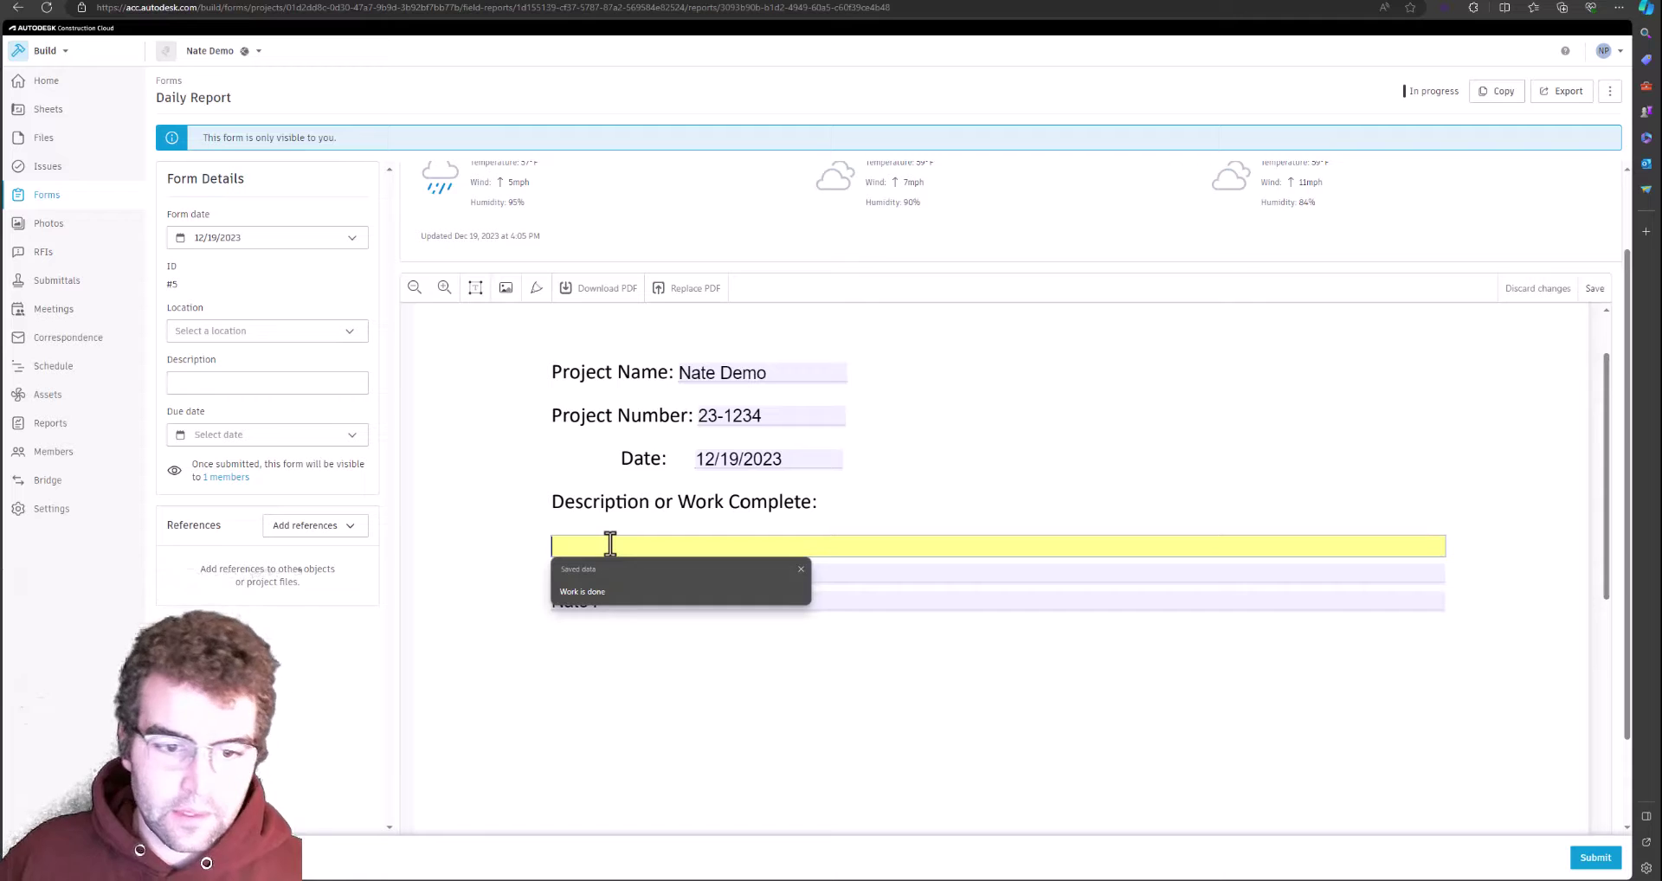
pyautogui.write('W')
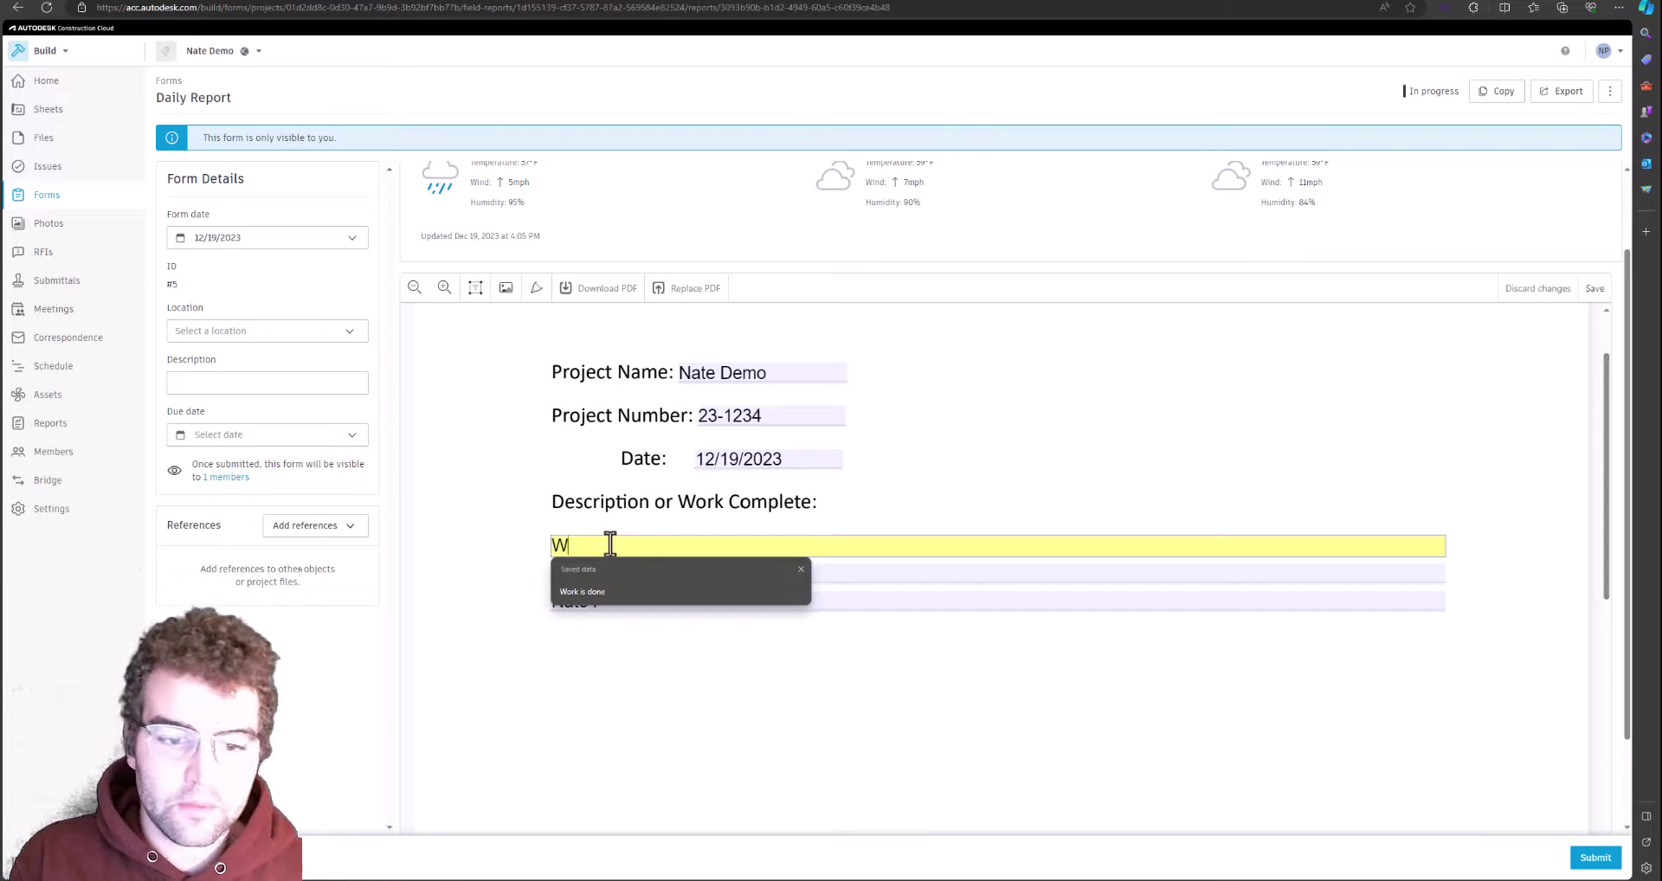
pyautogui.write('ork is done')
pyautogui.press('Escape')
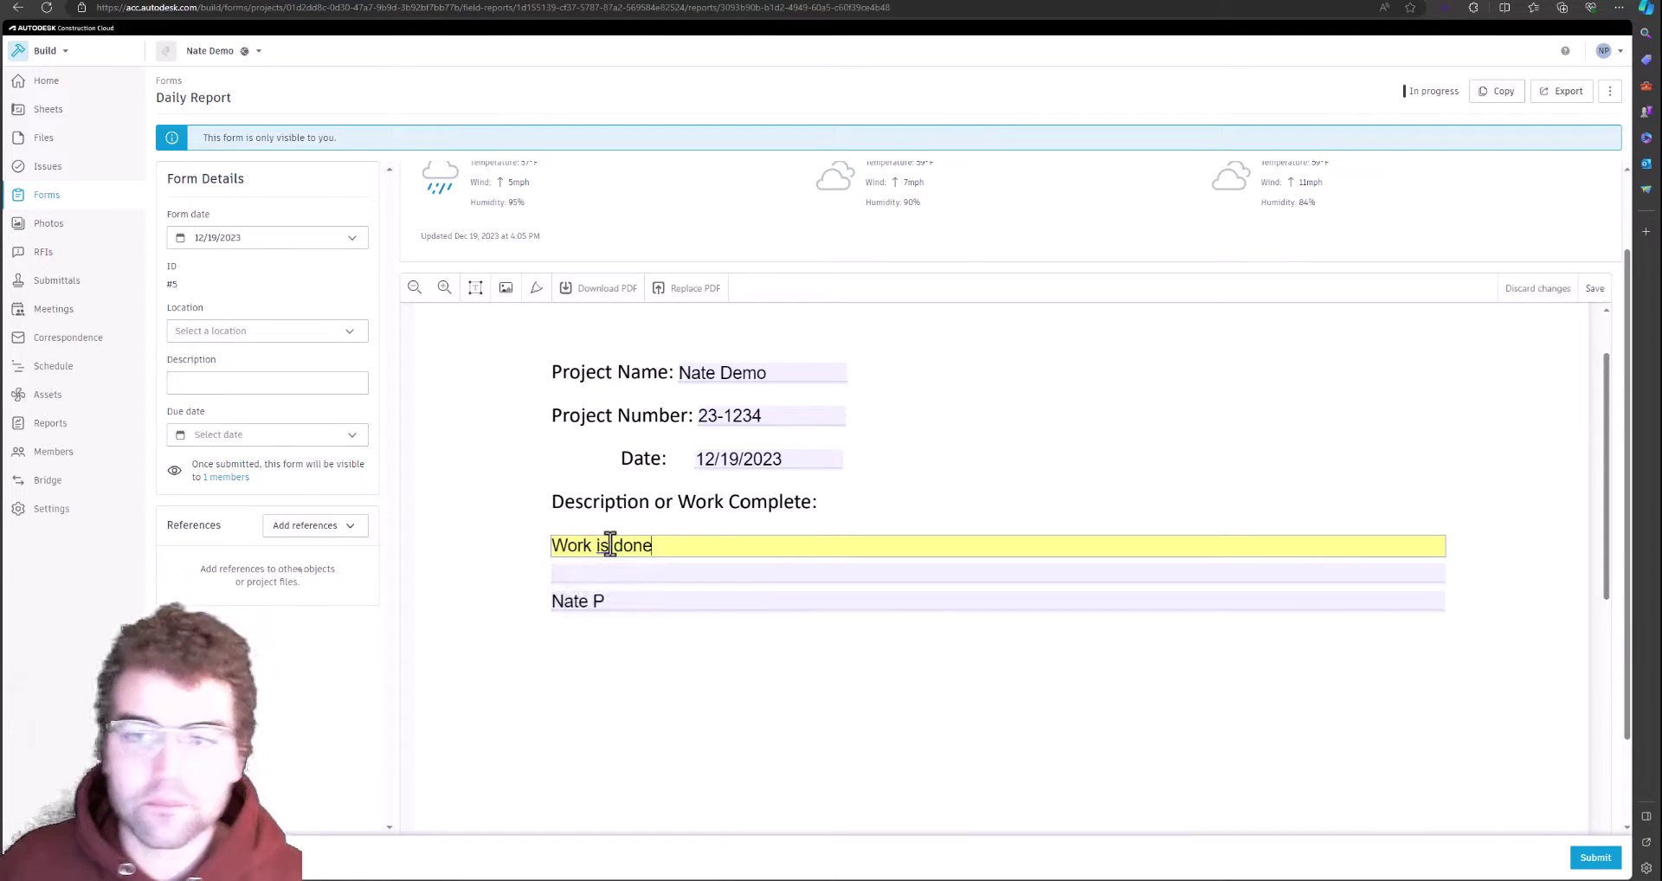
pyautogui.click(1004, 467)
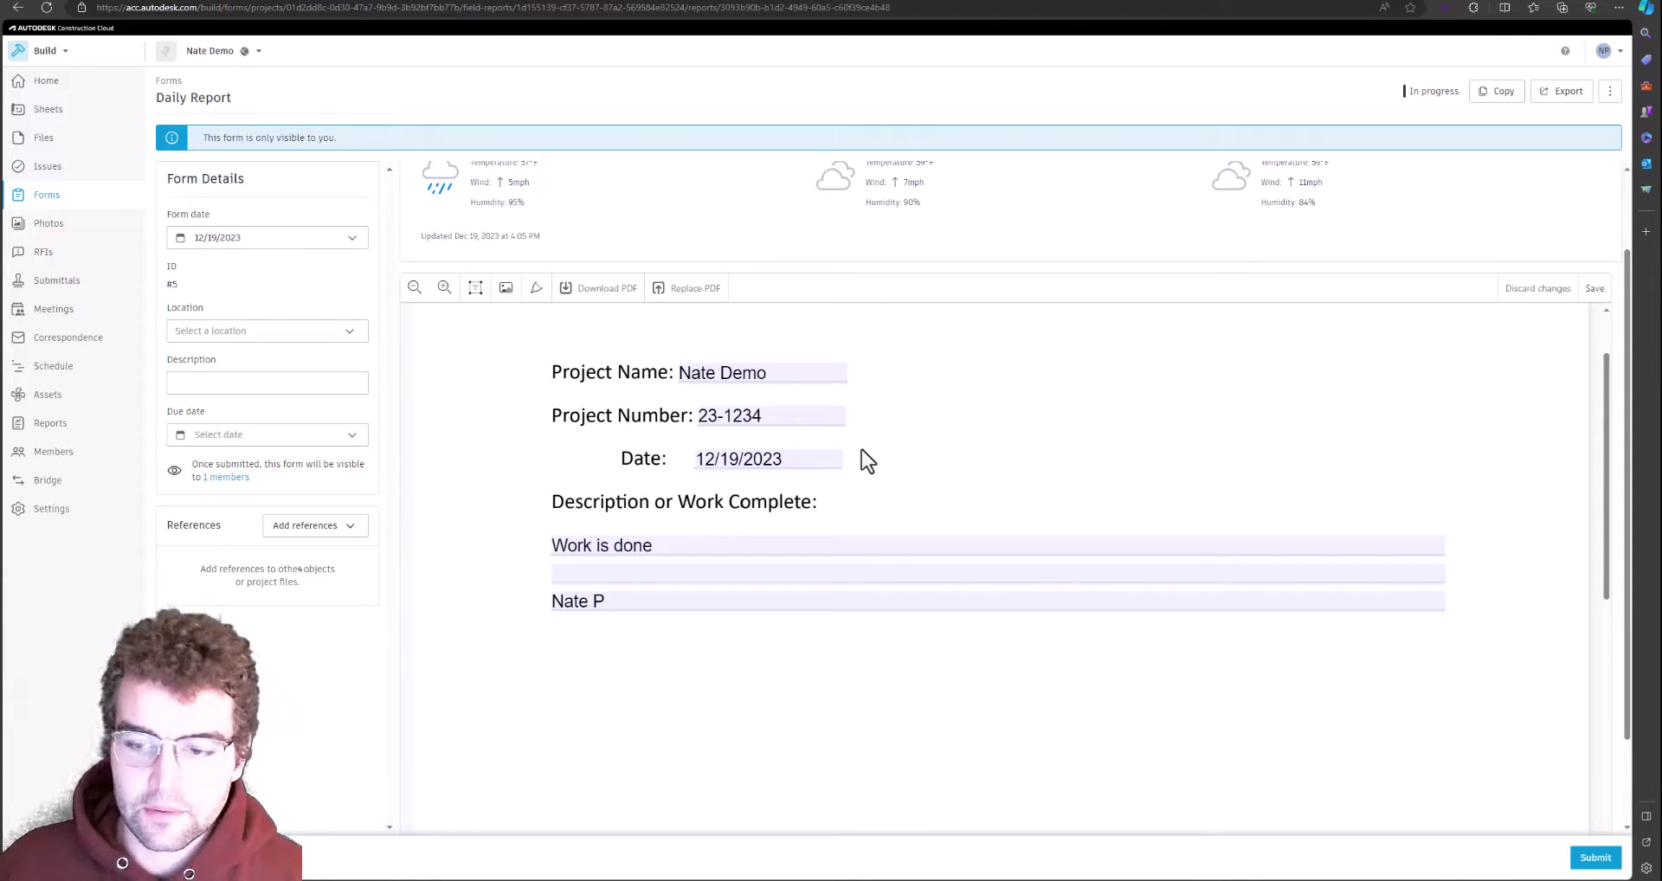
# Step: Submit the Daily Report form, confirm the submission, and return to the project's forms list
pyautogui.click(1593, 858)
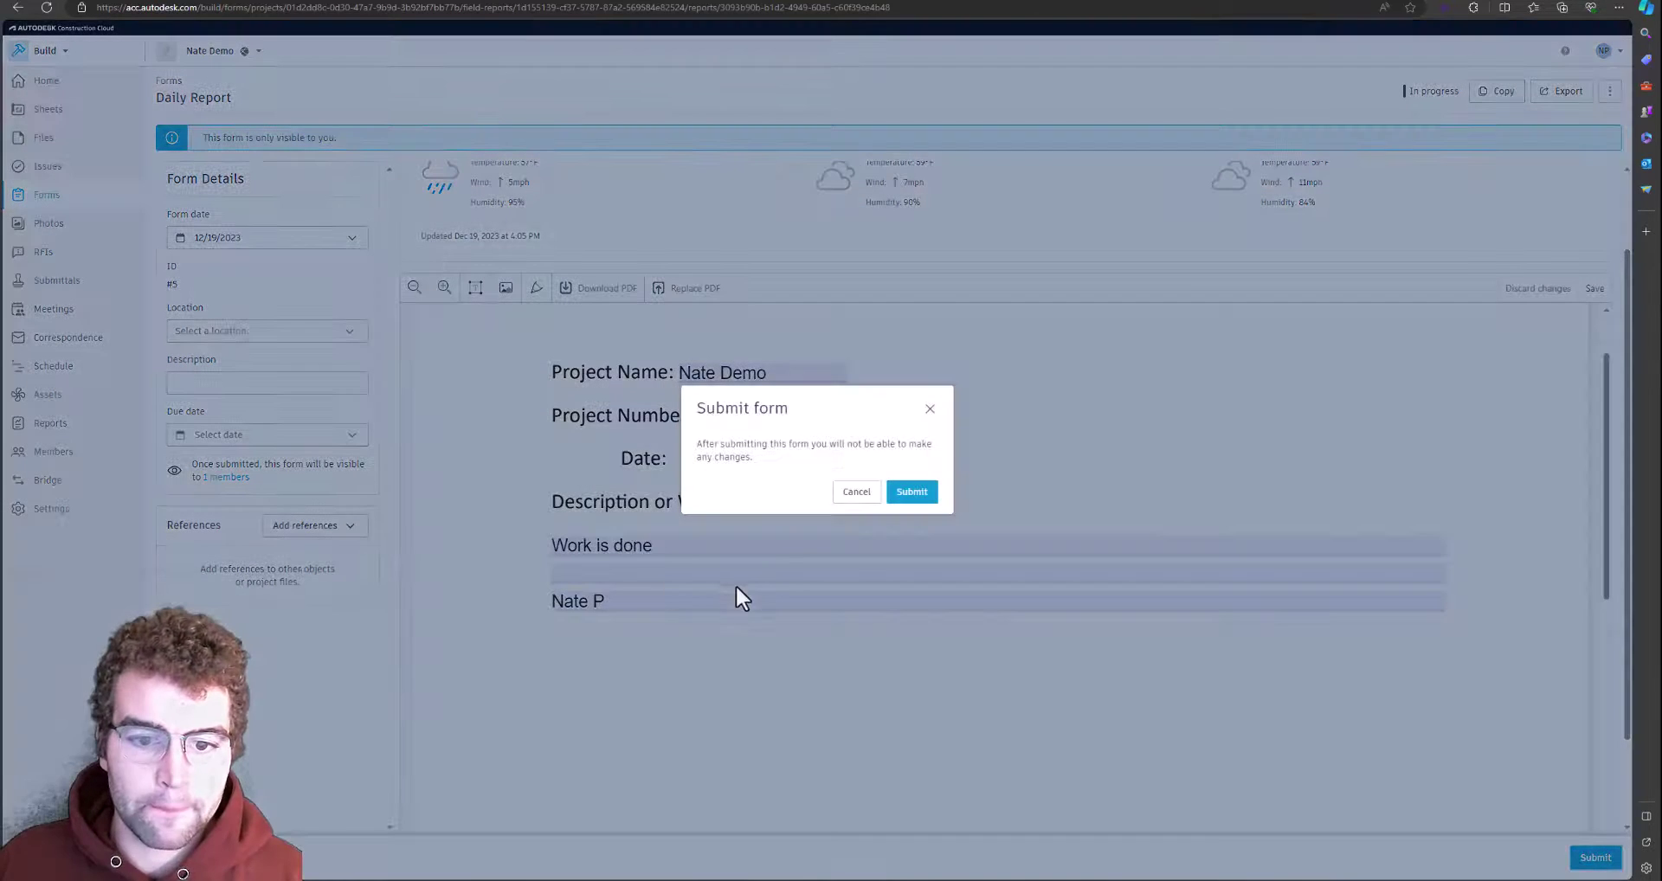
pyautogui.click(910, 492)
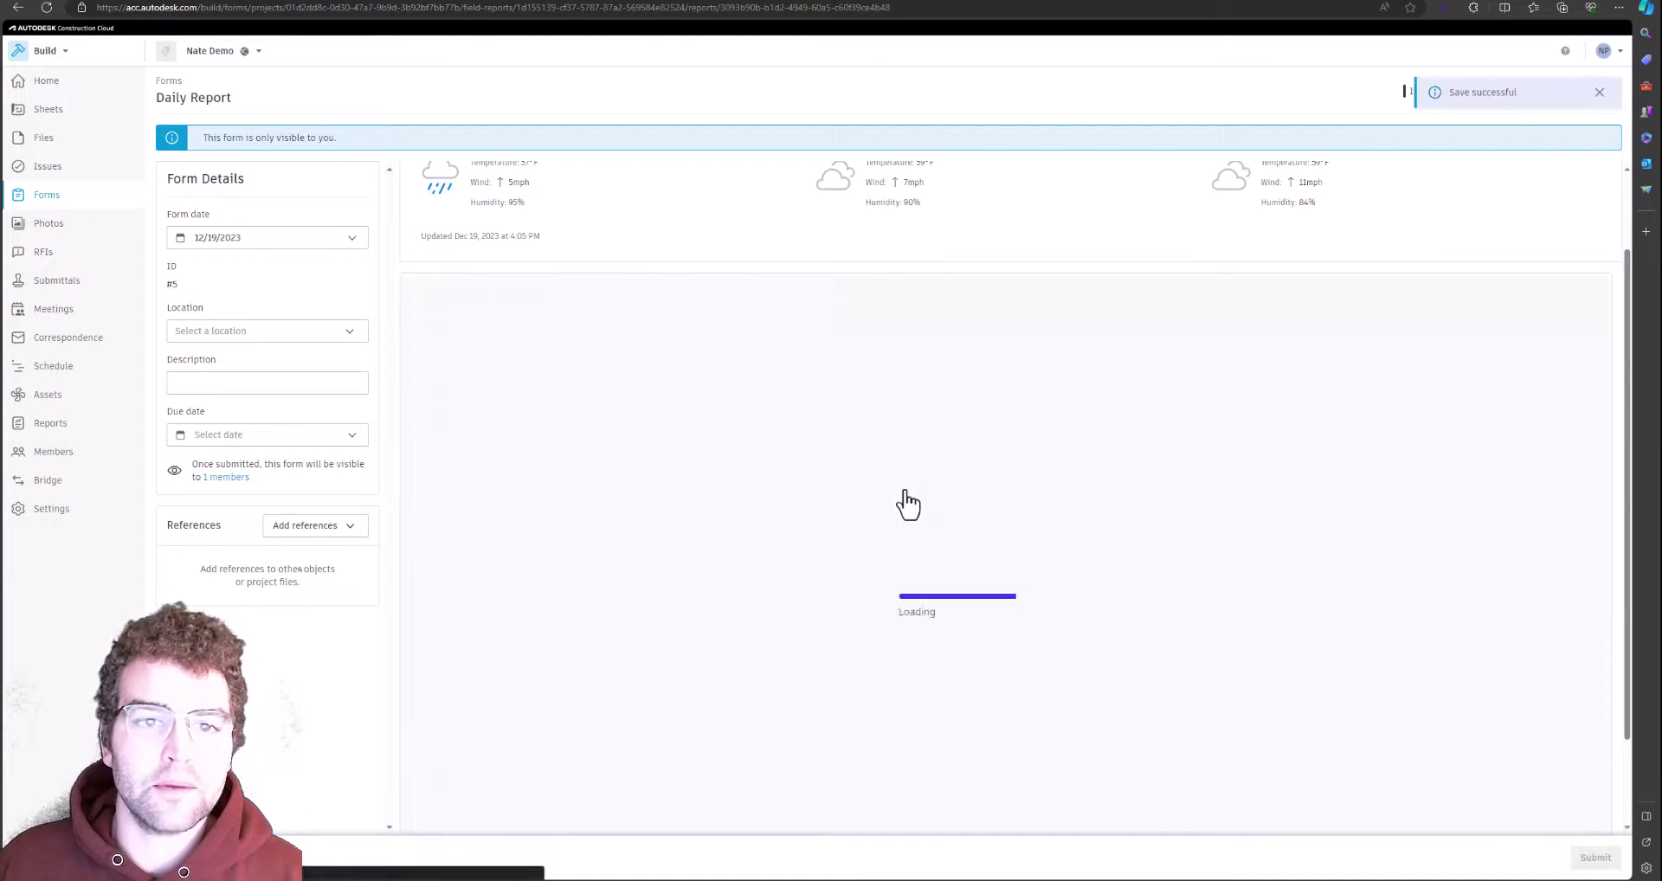
pyautogui.scroll(1, 511, 347)
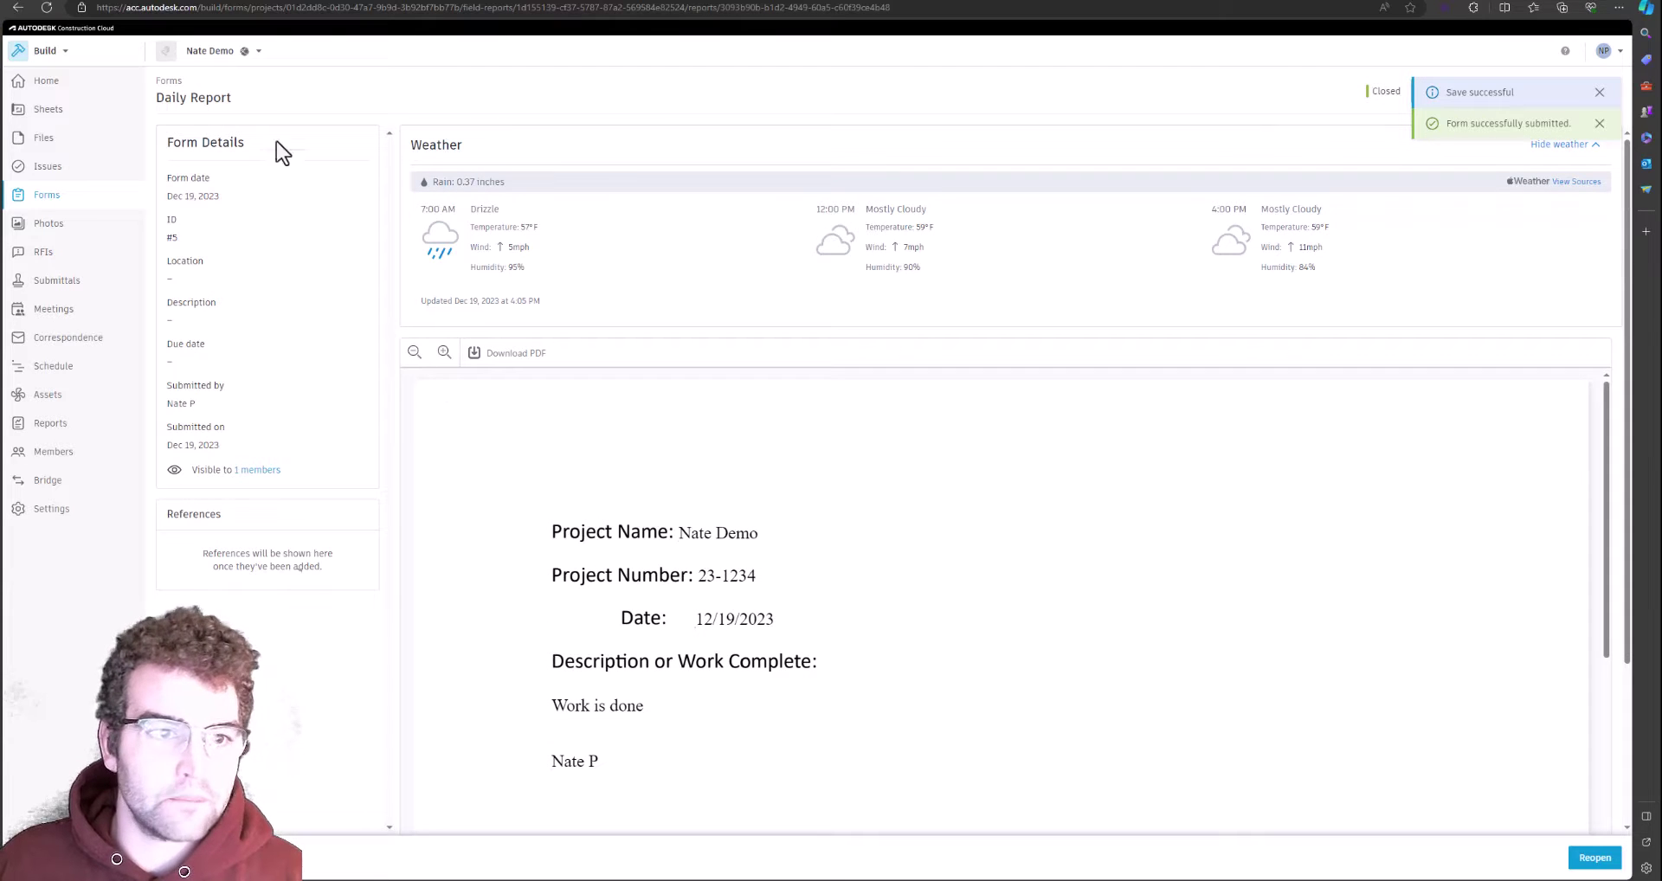
pyautogui.click(169, 81)
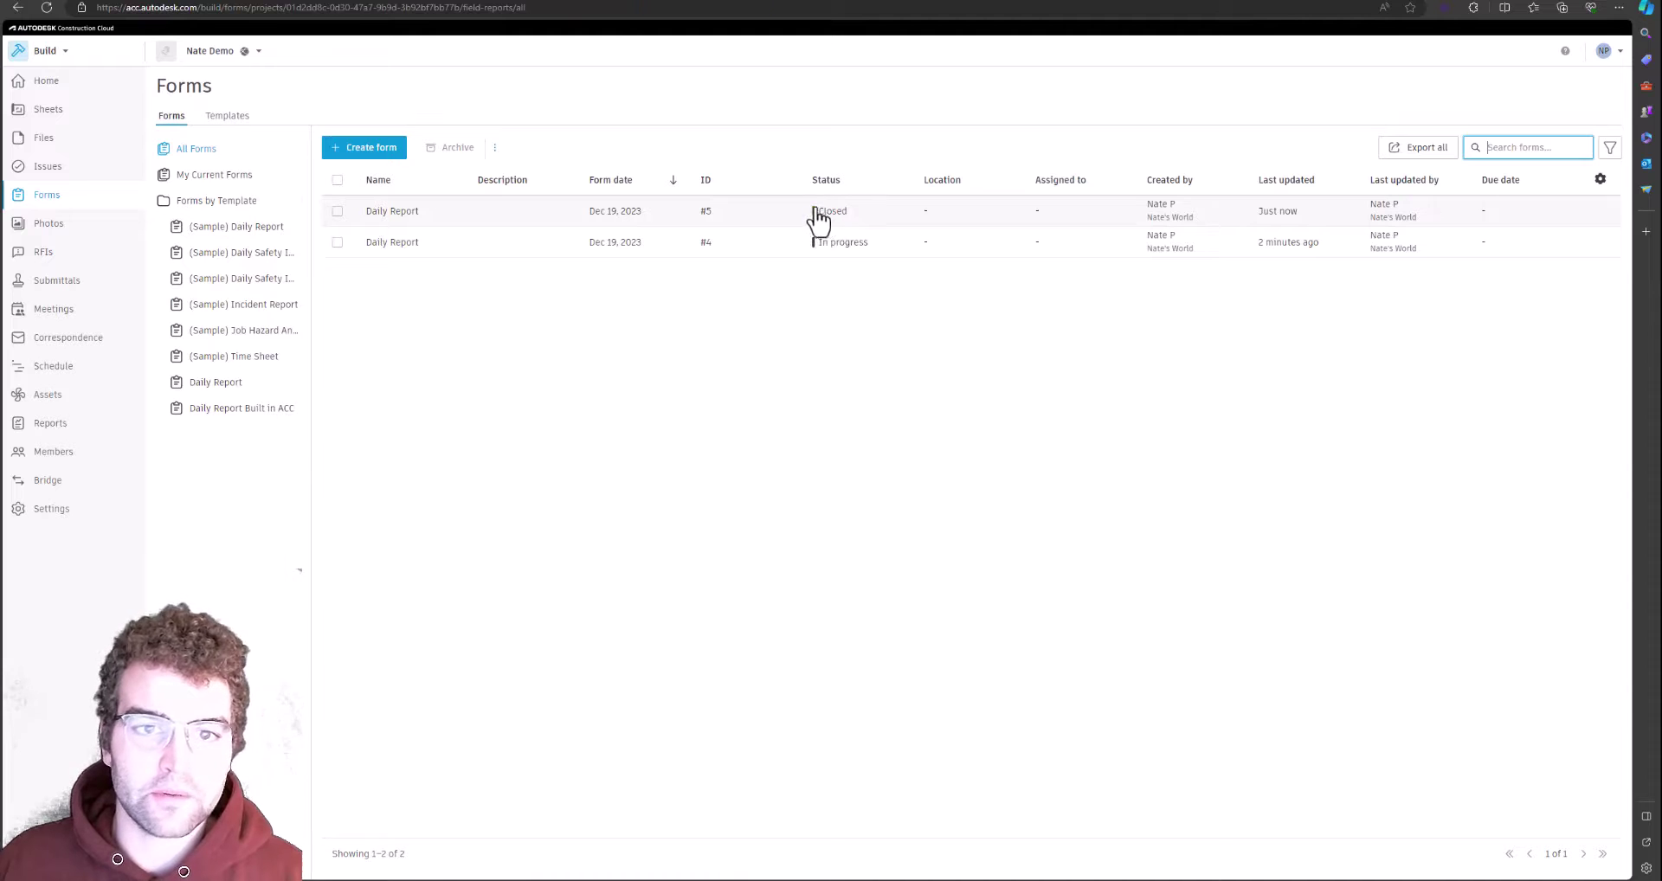
# Step: Create a form from the Daily Report Built in ACC template and look through its Basic Information and Placeholder title sections
pyautogui.click(374, 154)
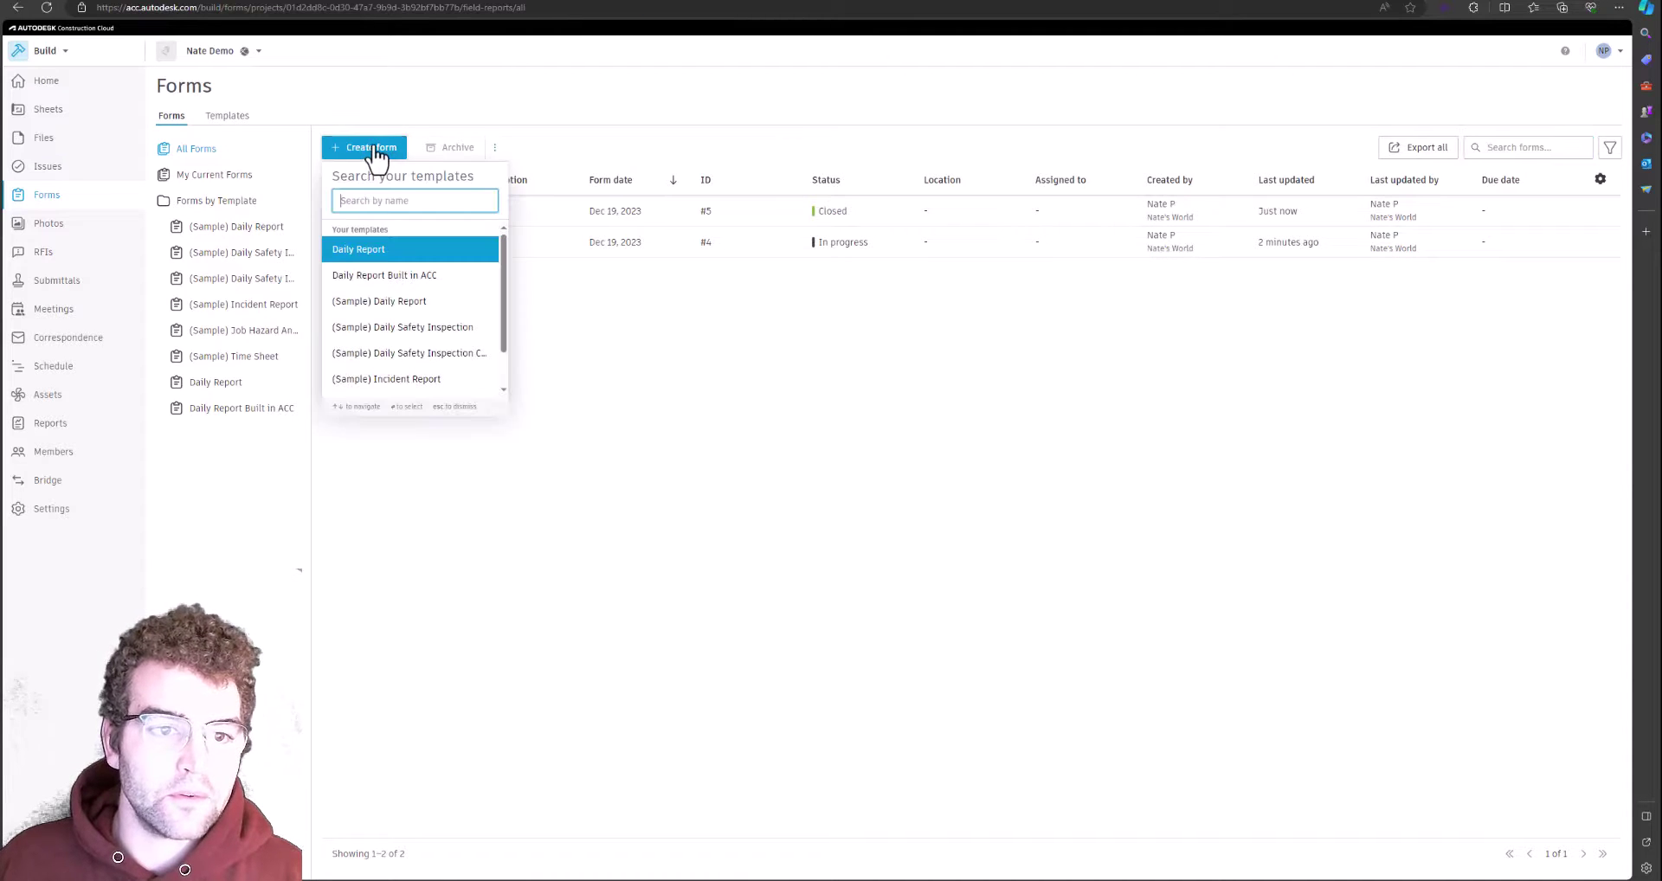
pyautogui.click(391, 276)
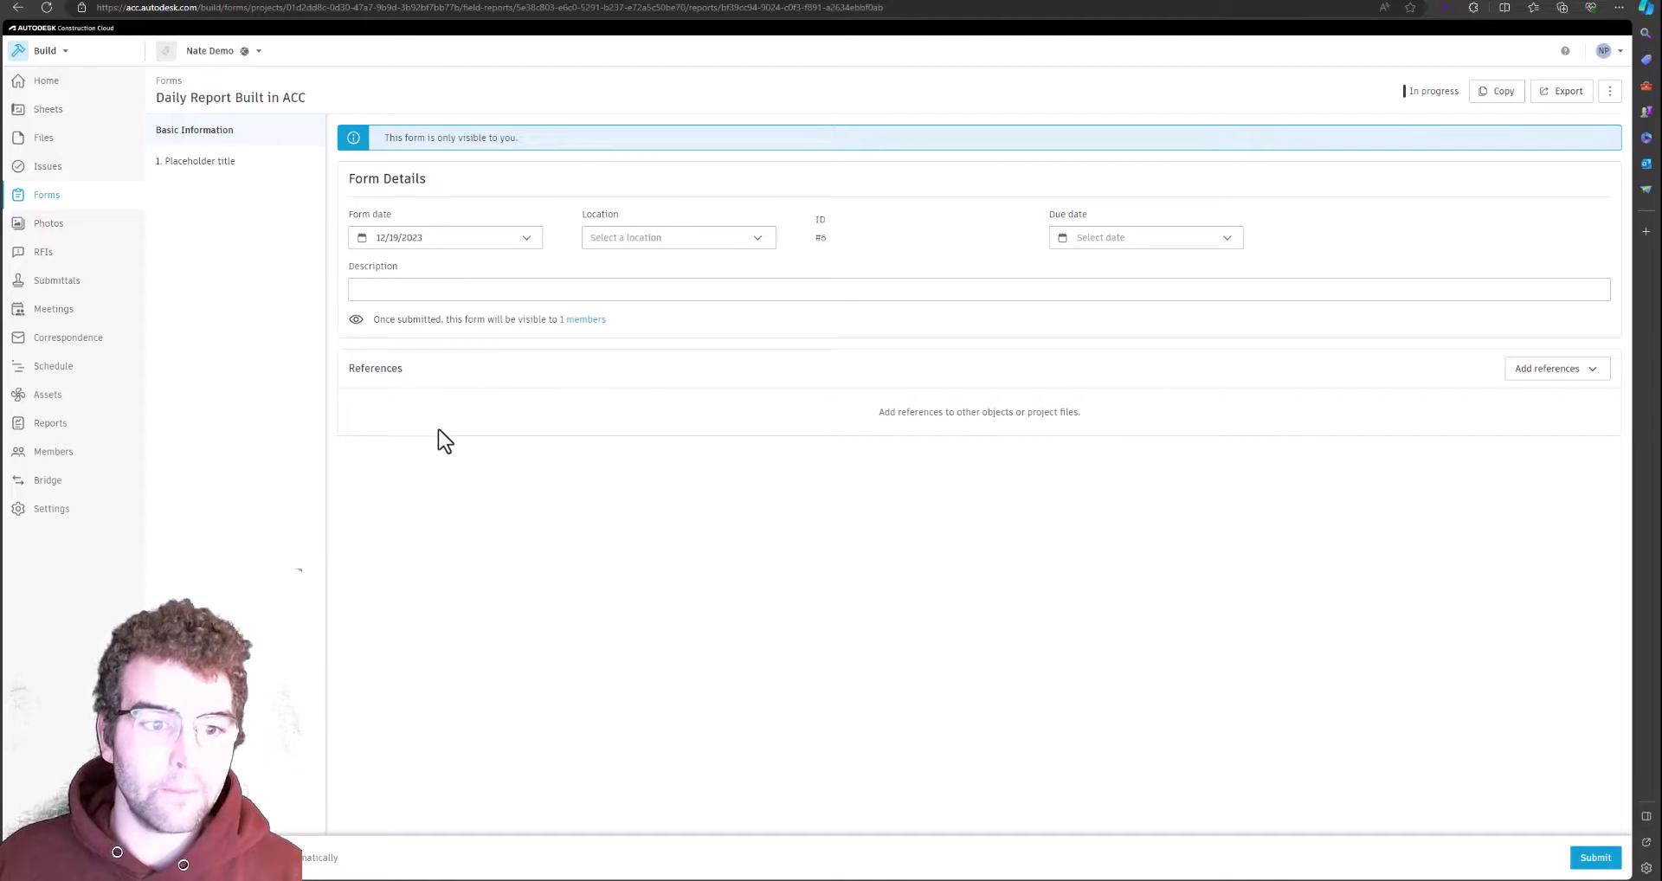
pyautogui.click(208, 163)
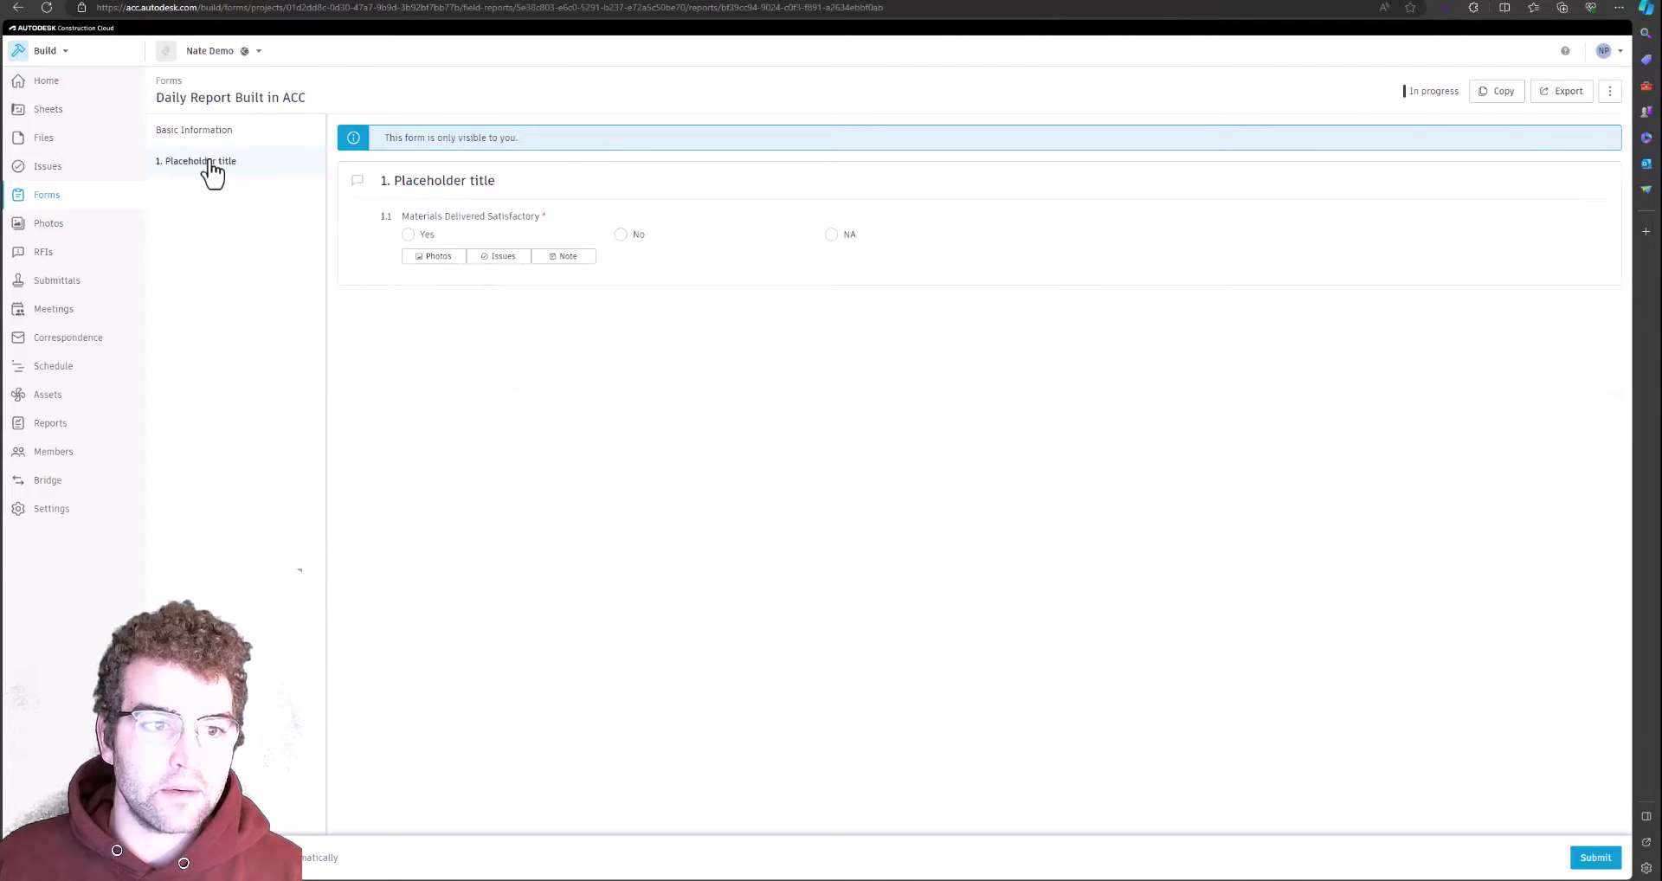
pyautogui.click(223, 132)
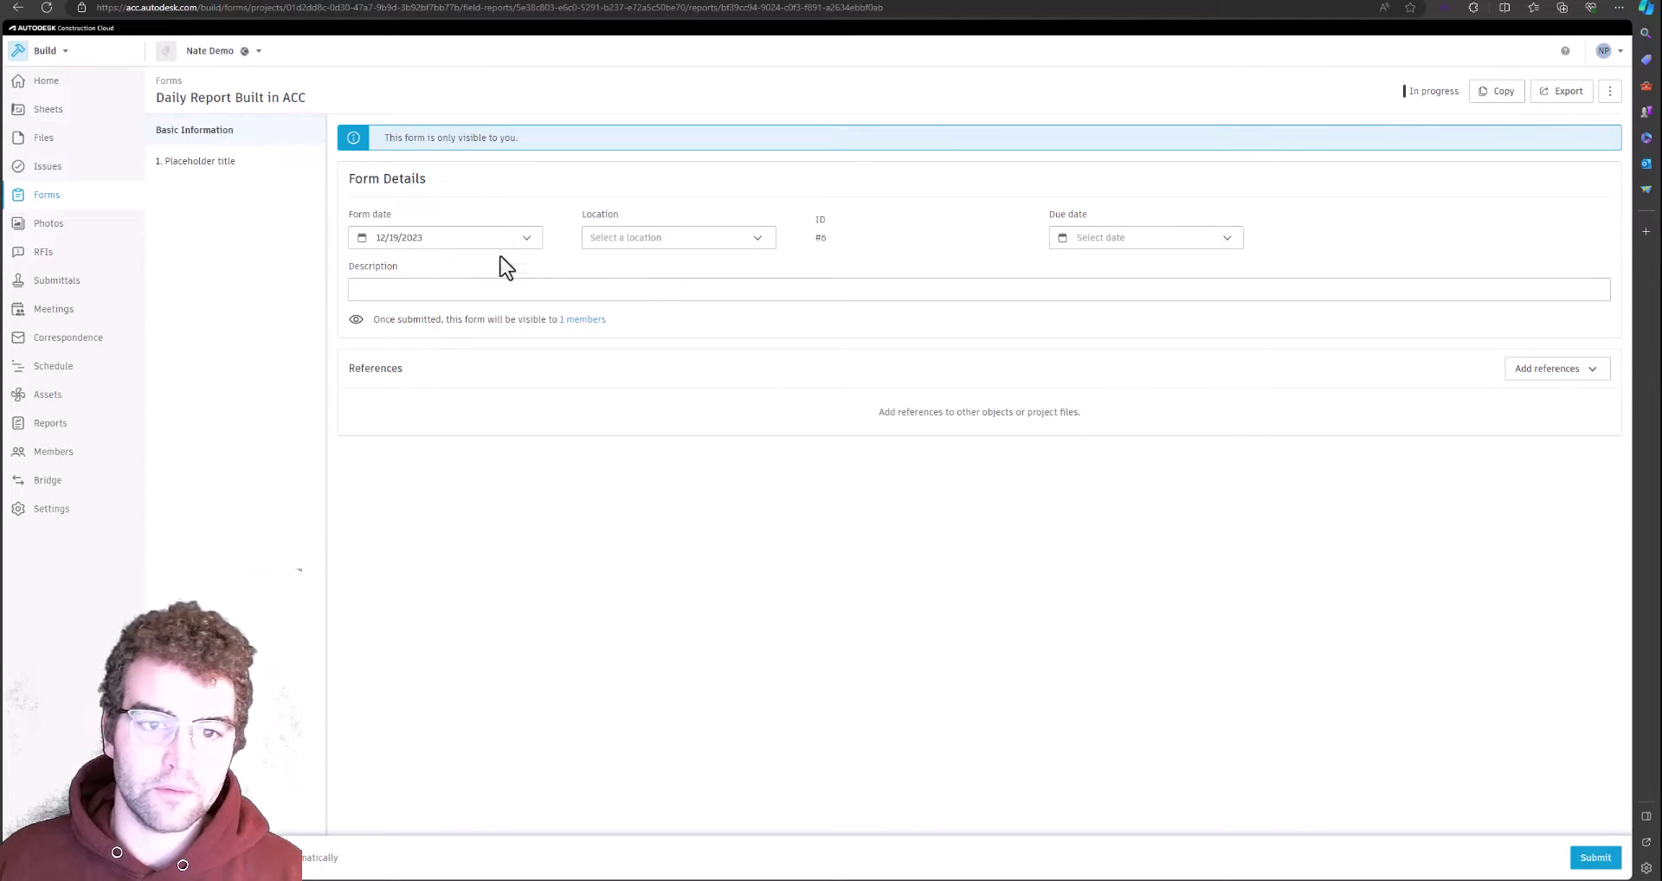
pyautogui.click(215, 165)
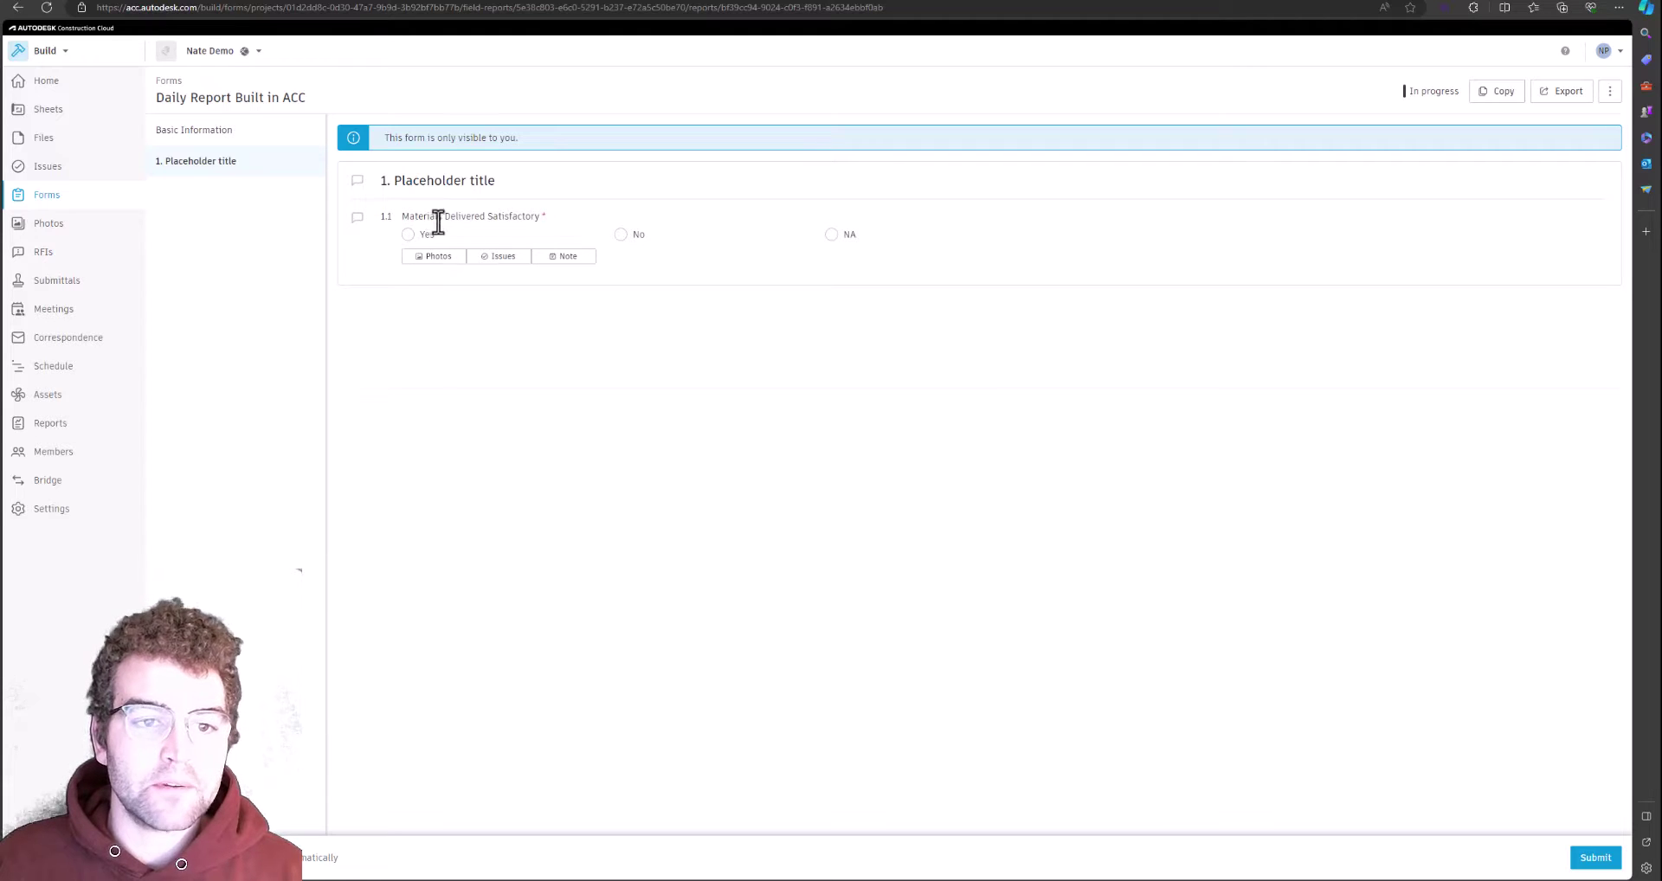
# Step: Try the Yes answer for Materials Delivered Satisfactory, and change the answer to No
pyautogui.moveTo(479, 216); pyautogui.dragTo(537, 217)
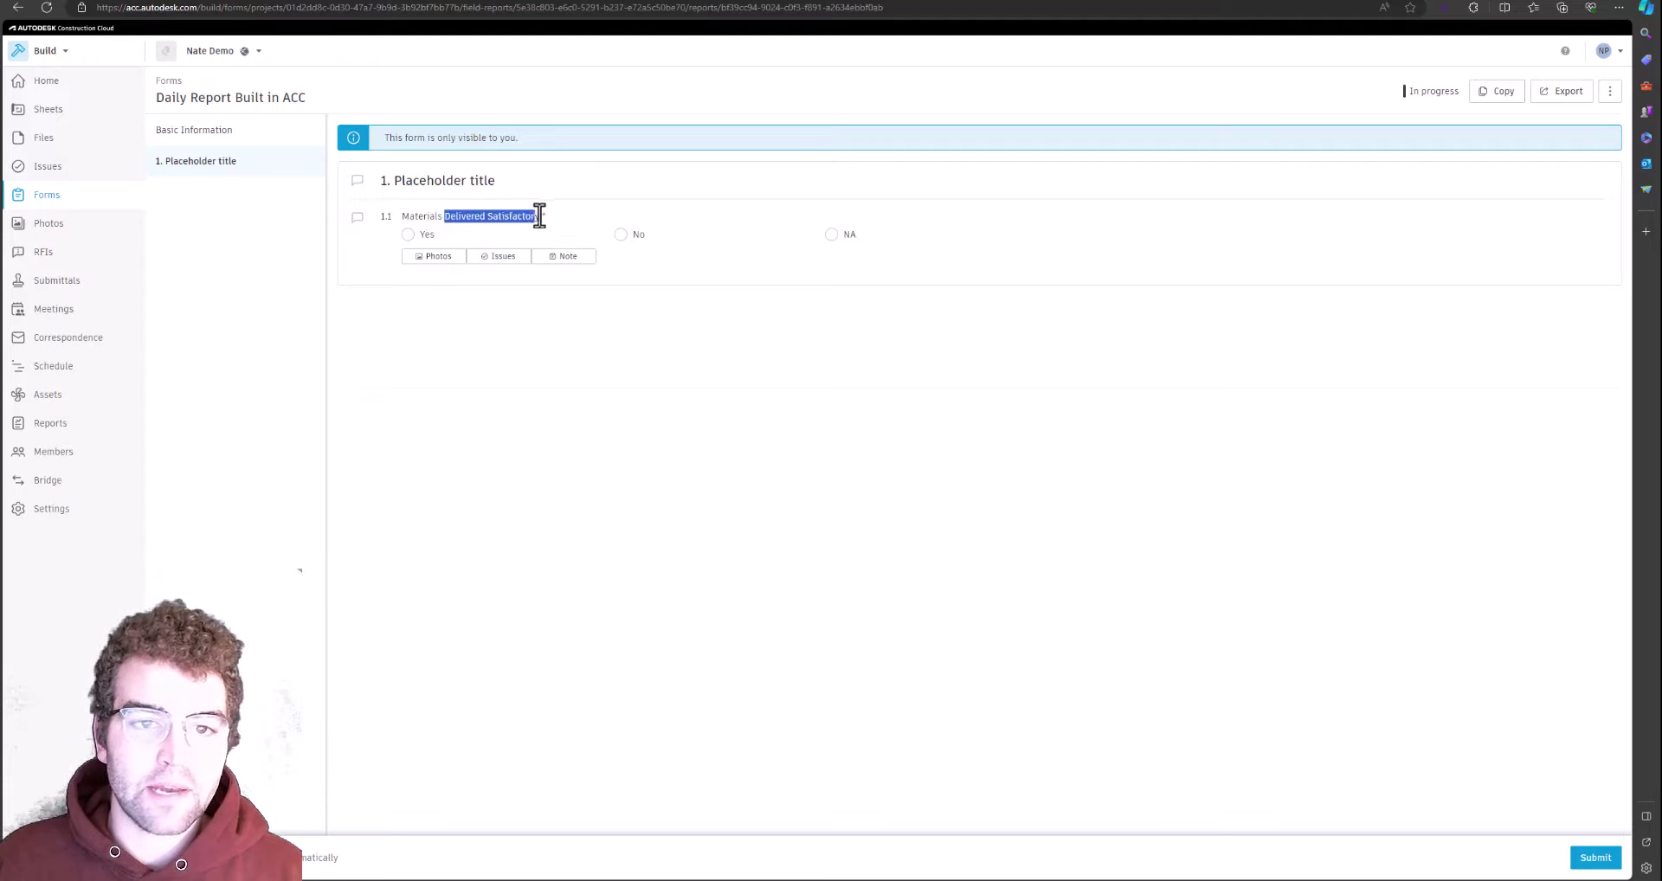
pyautogui.click(409, 237)
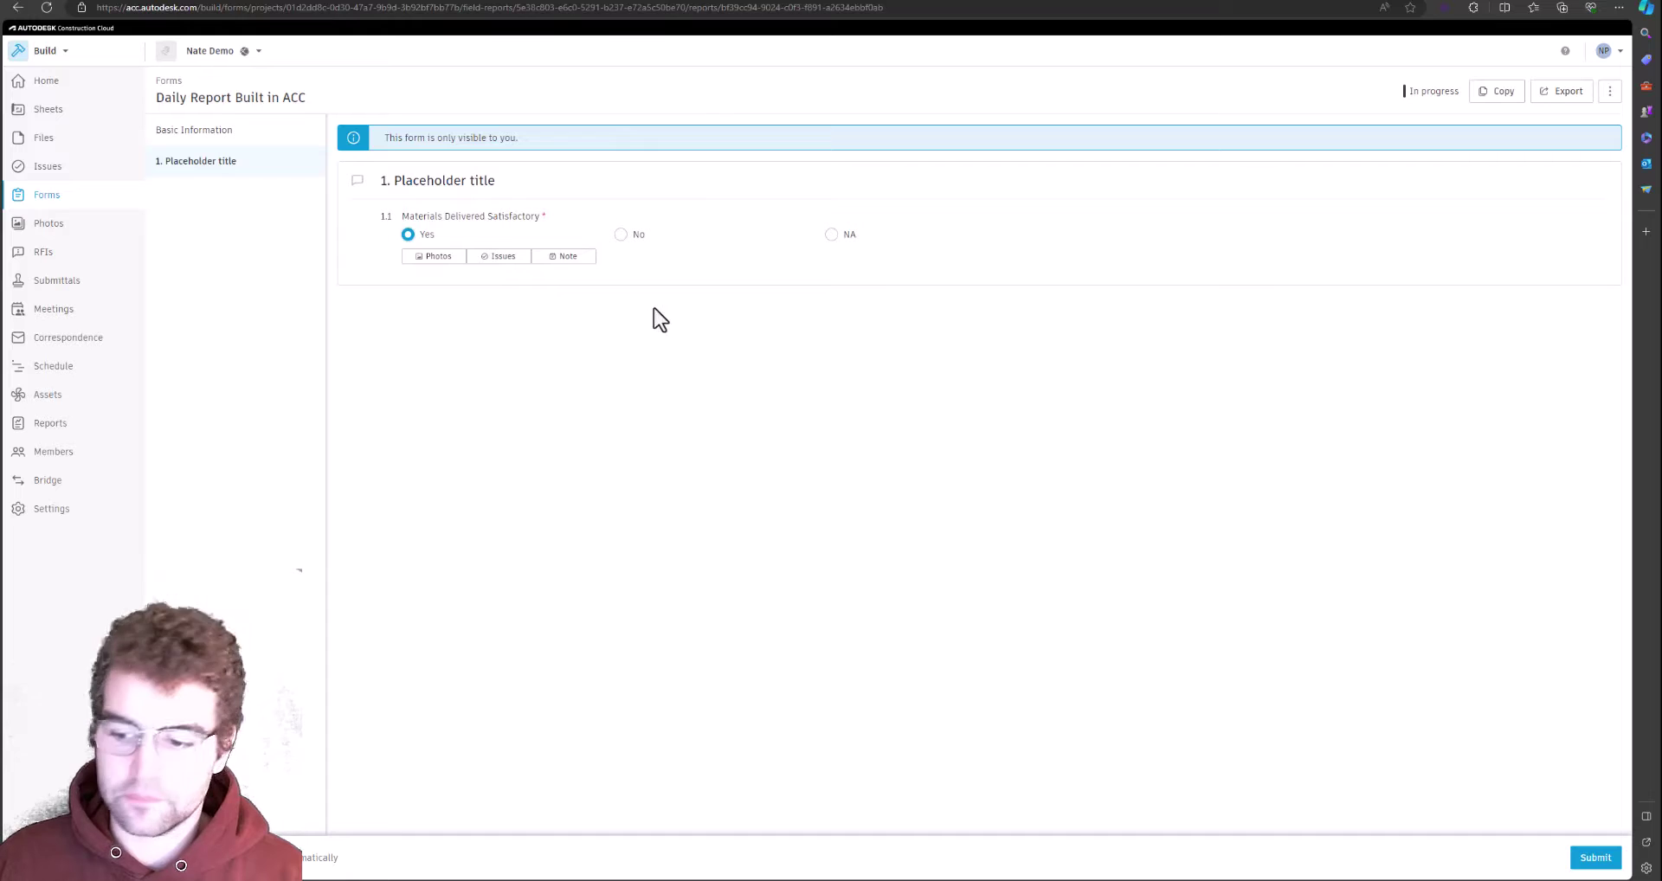
pyautogui.click(619, 235)
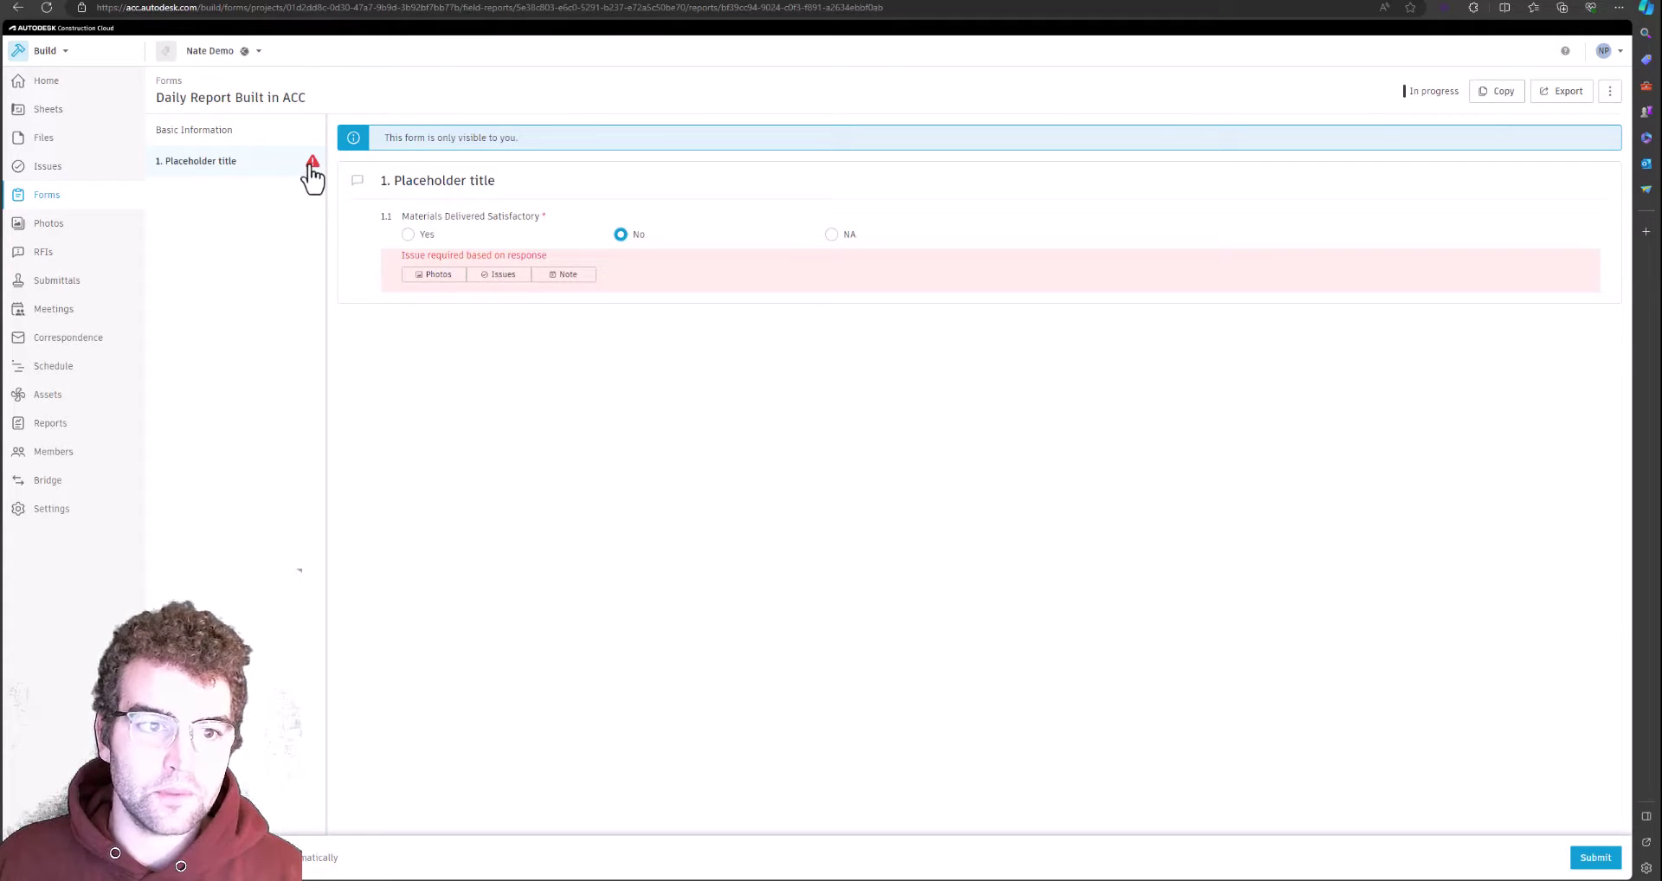
# Step: Create an open Commissioning issue as the reference for the No answer and submit the form
pyautogui.click(498, 276)
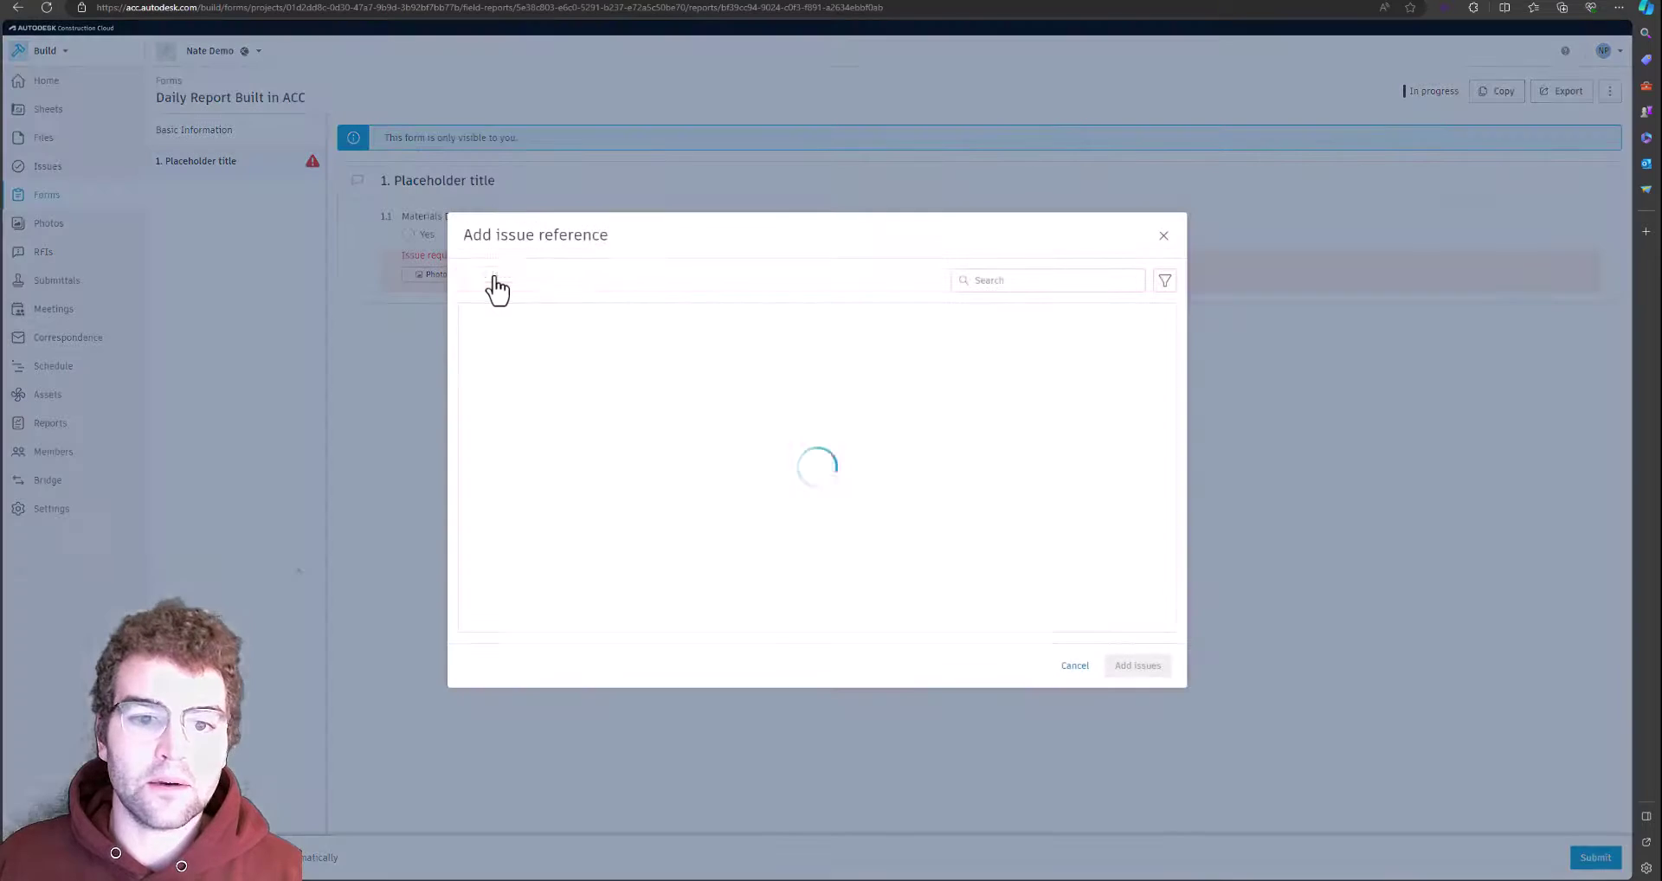
pyautogui.click(496, 283)
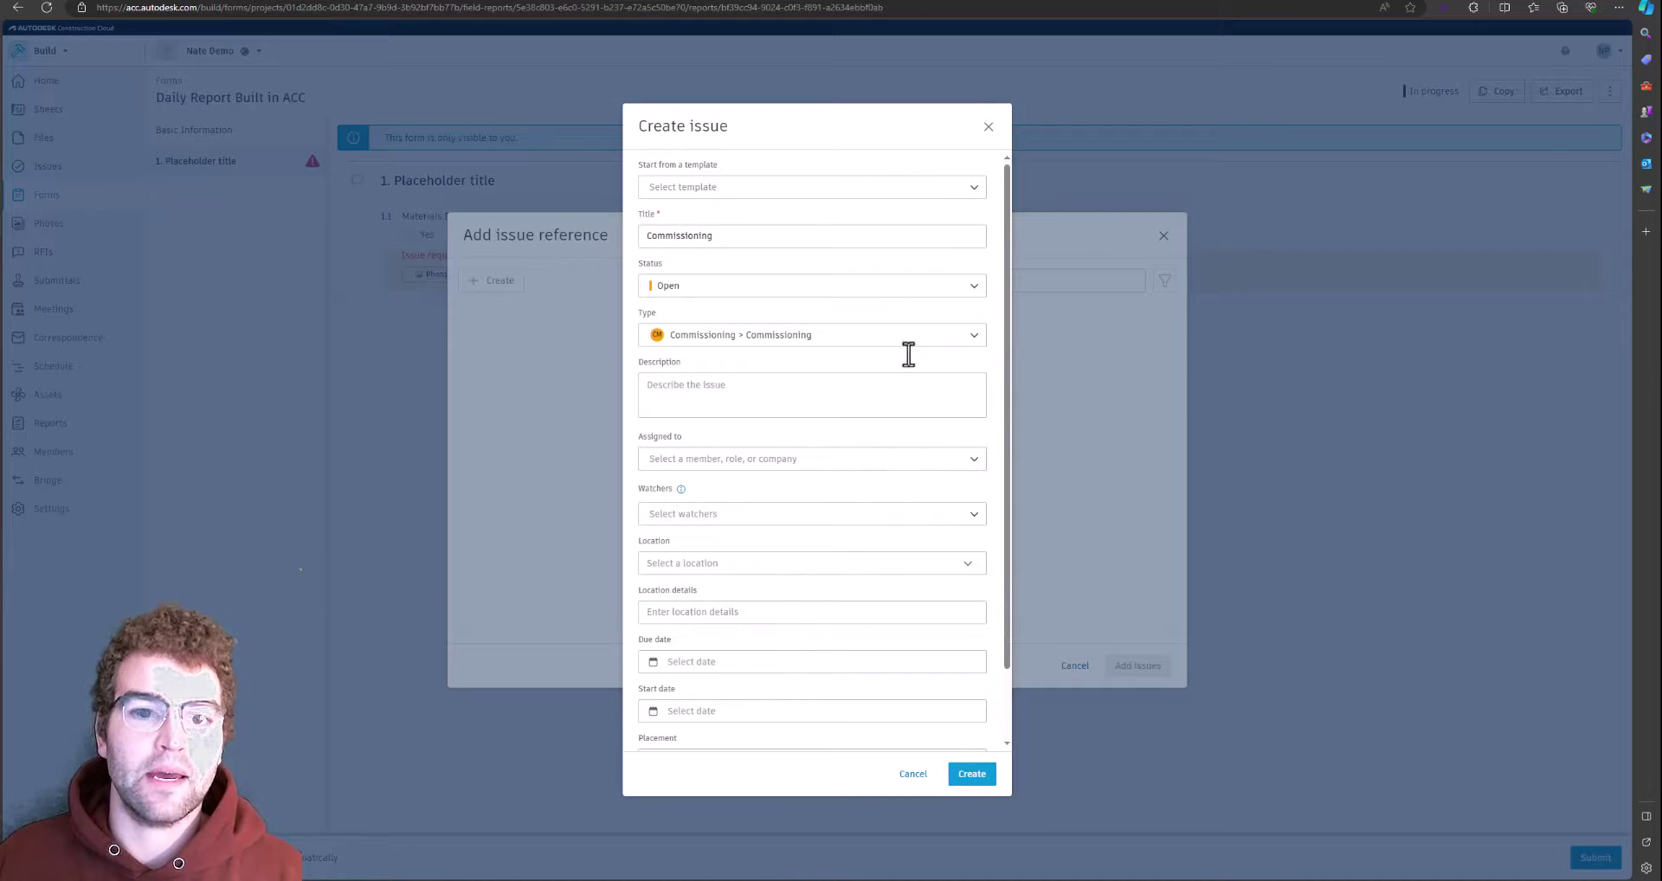
pyautogui.click(973, 776)
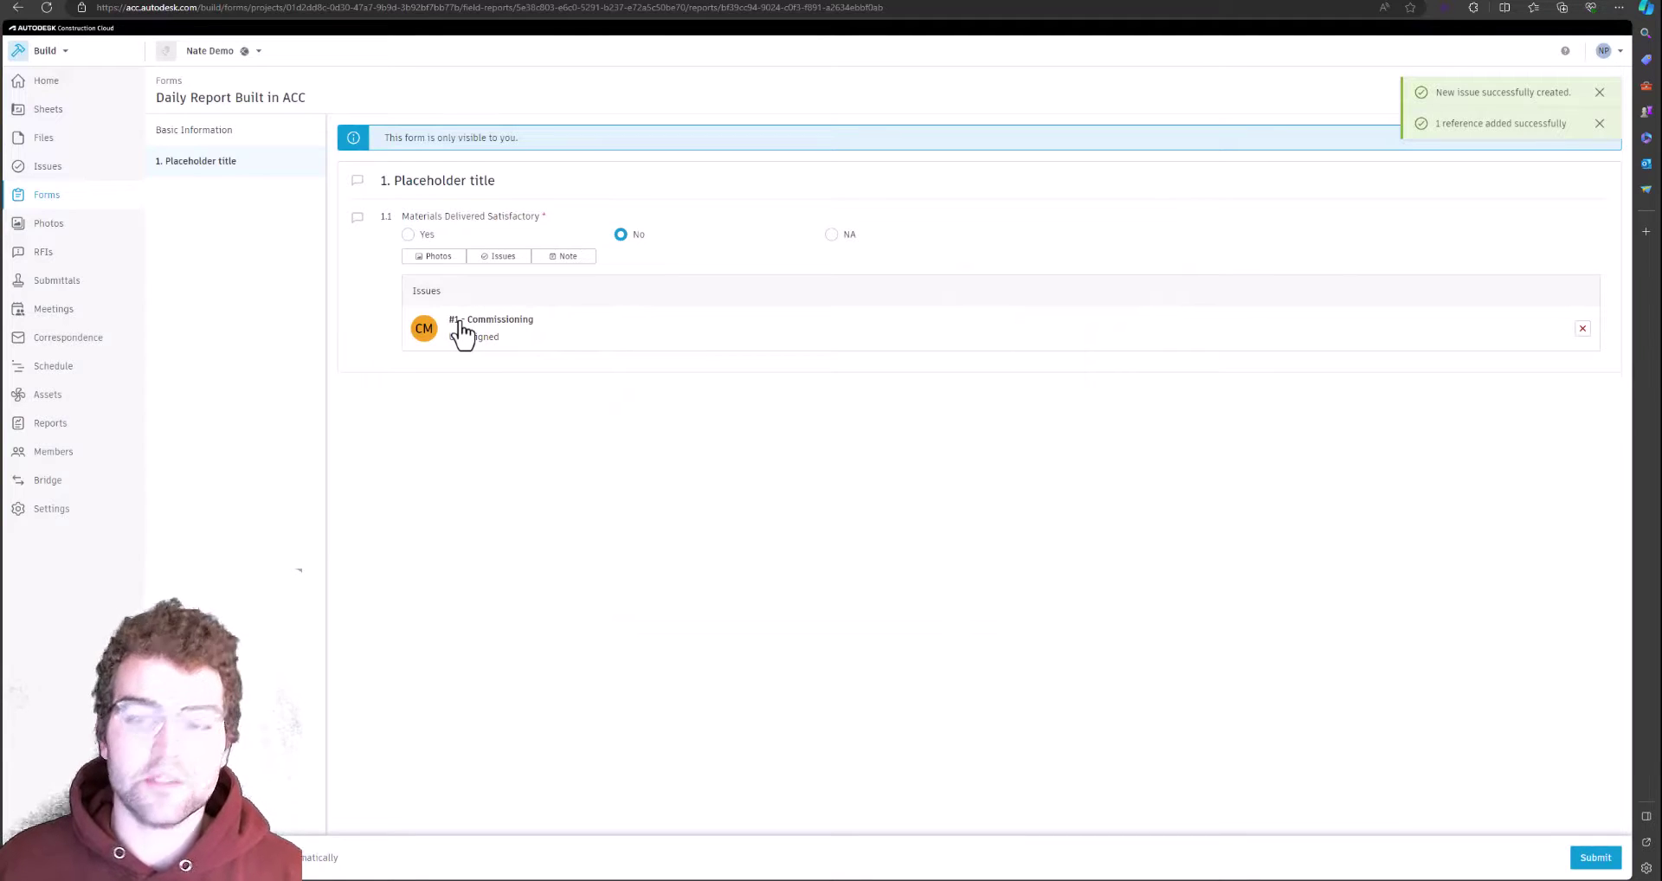
pyautogui.click(1595, 858)
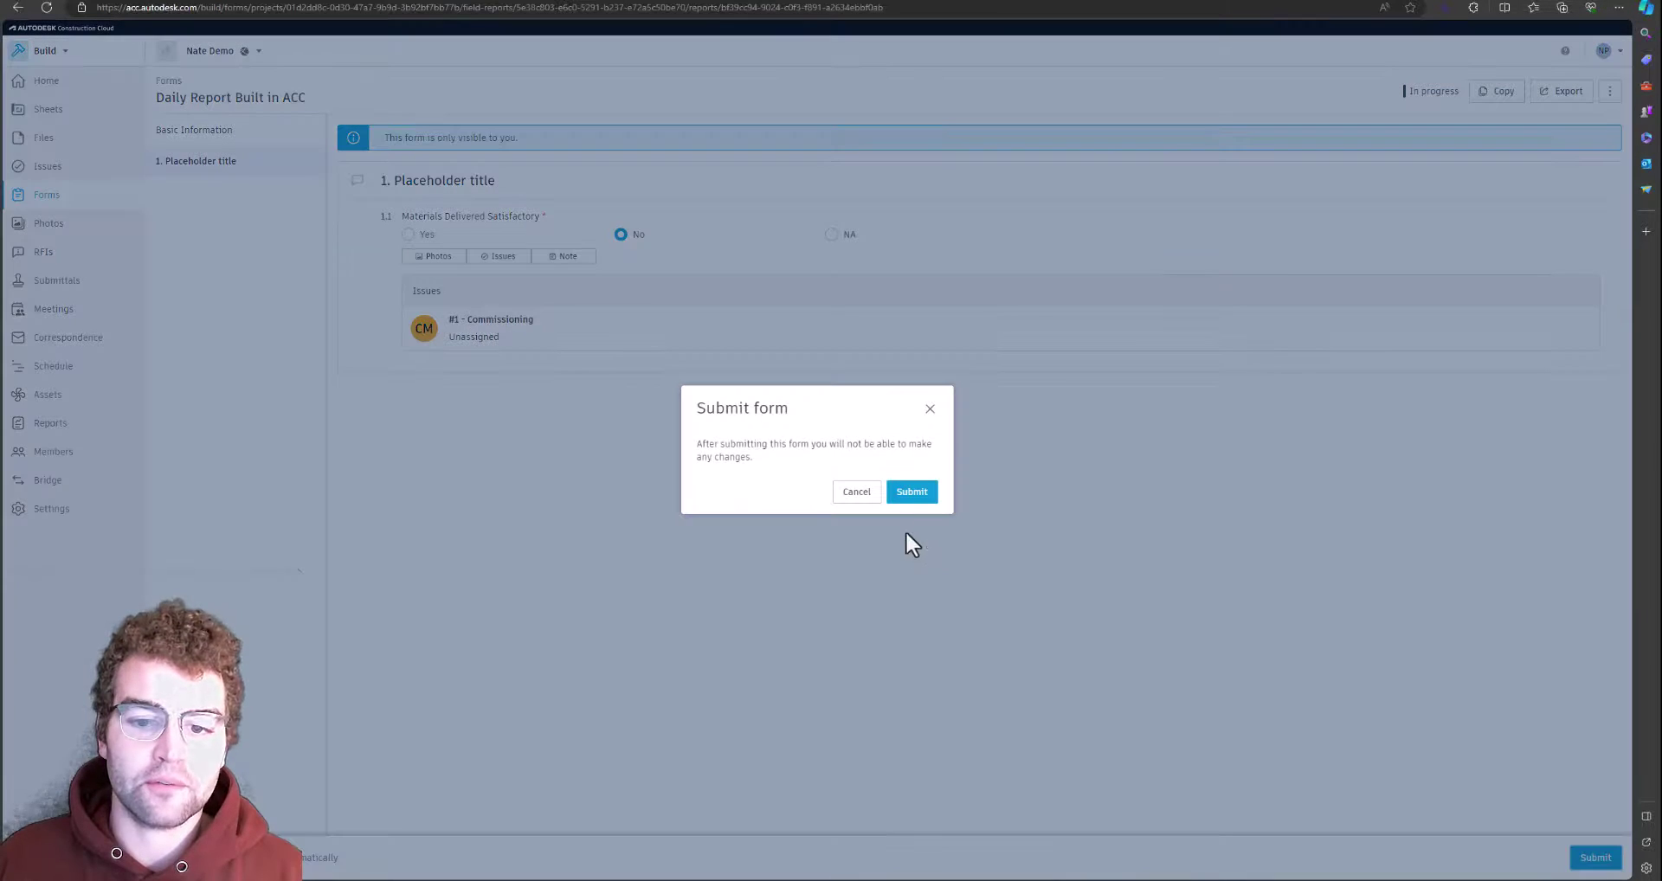
pyautogui.click(909, 491)
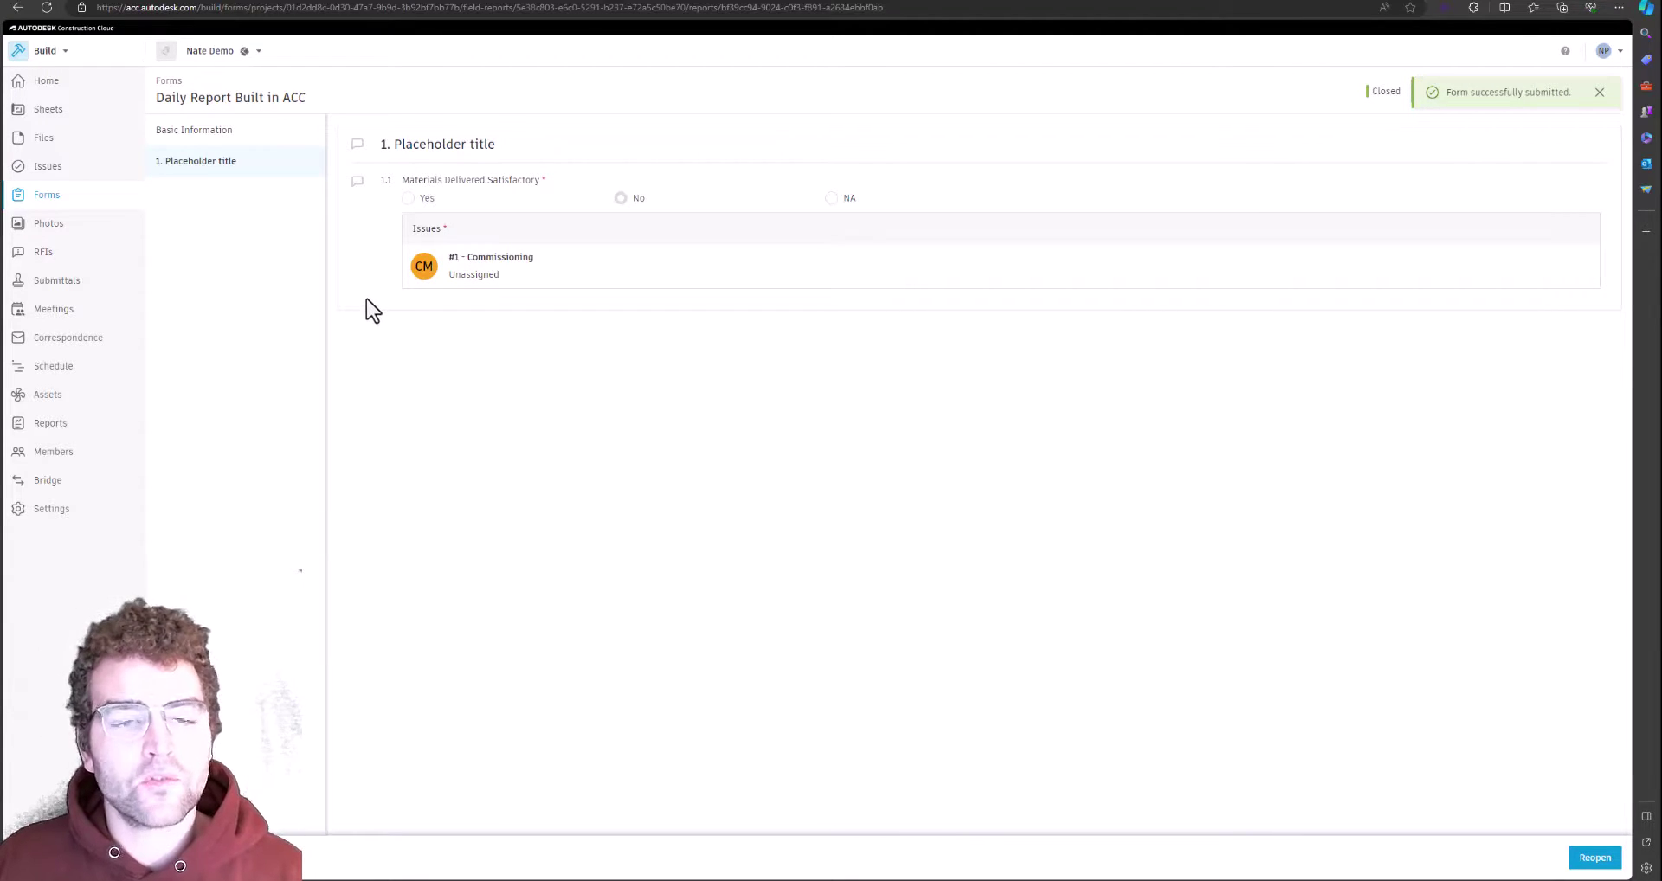
# Step: Open the project's Daily Report template for editing and review its collaboration mode and permission settings
pyautogui.click(168, 83)
pyautogui.click(225, 121)
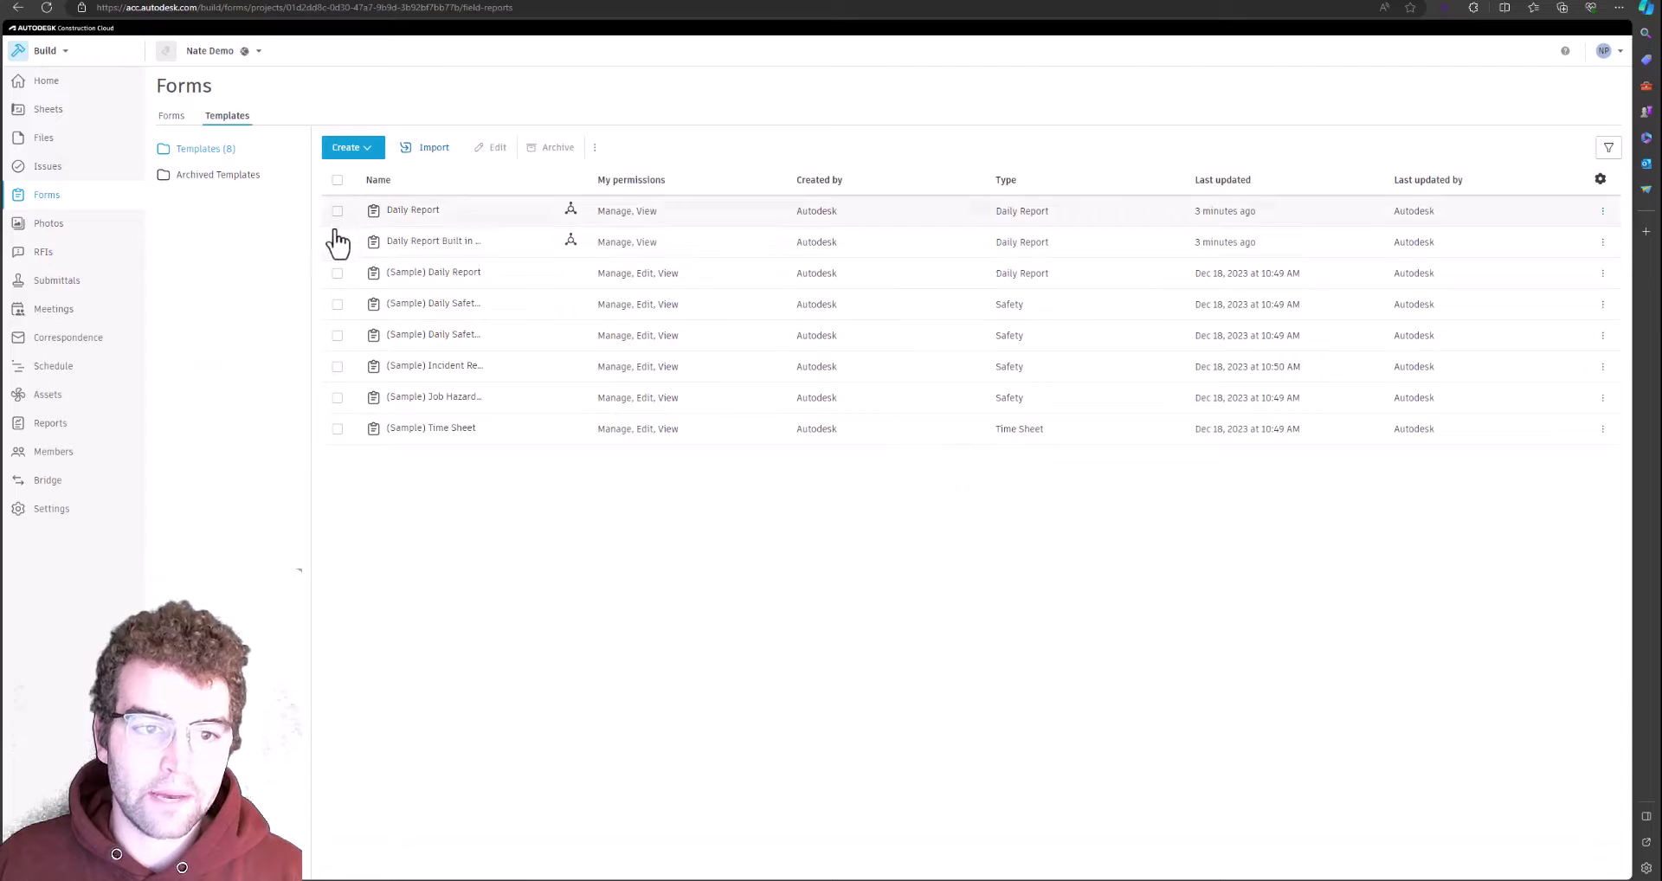
pyautogui.click(337, 210)
pyautogui.click(492, 149)
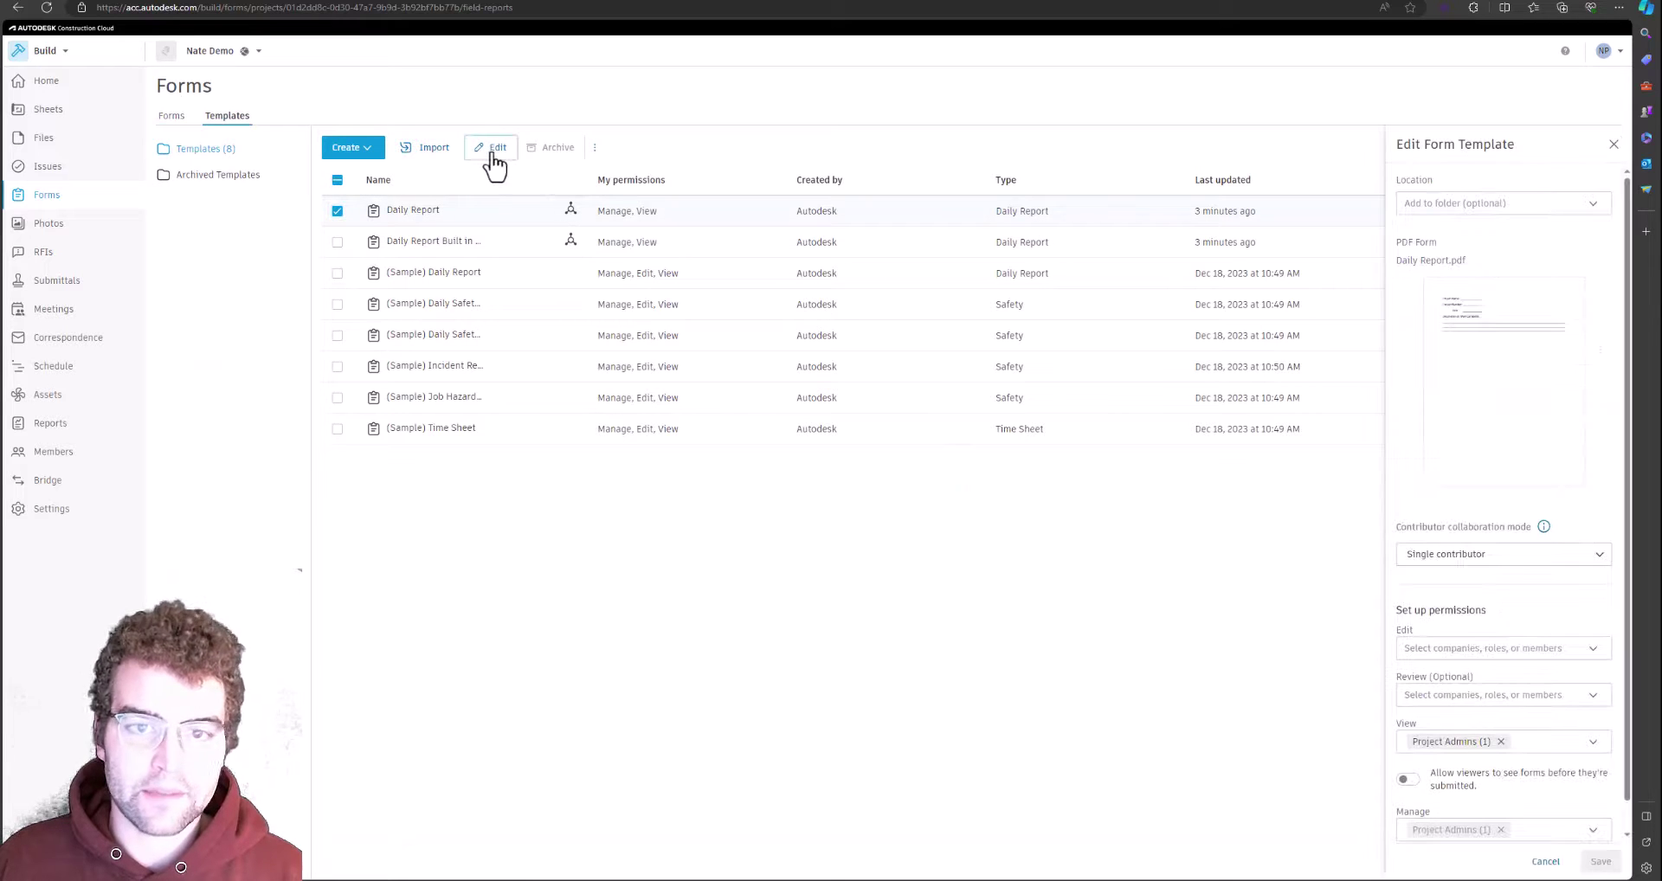
pyautogui.scroll(-1, 1417, 391)
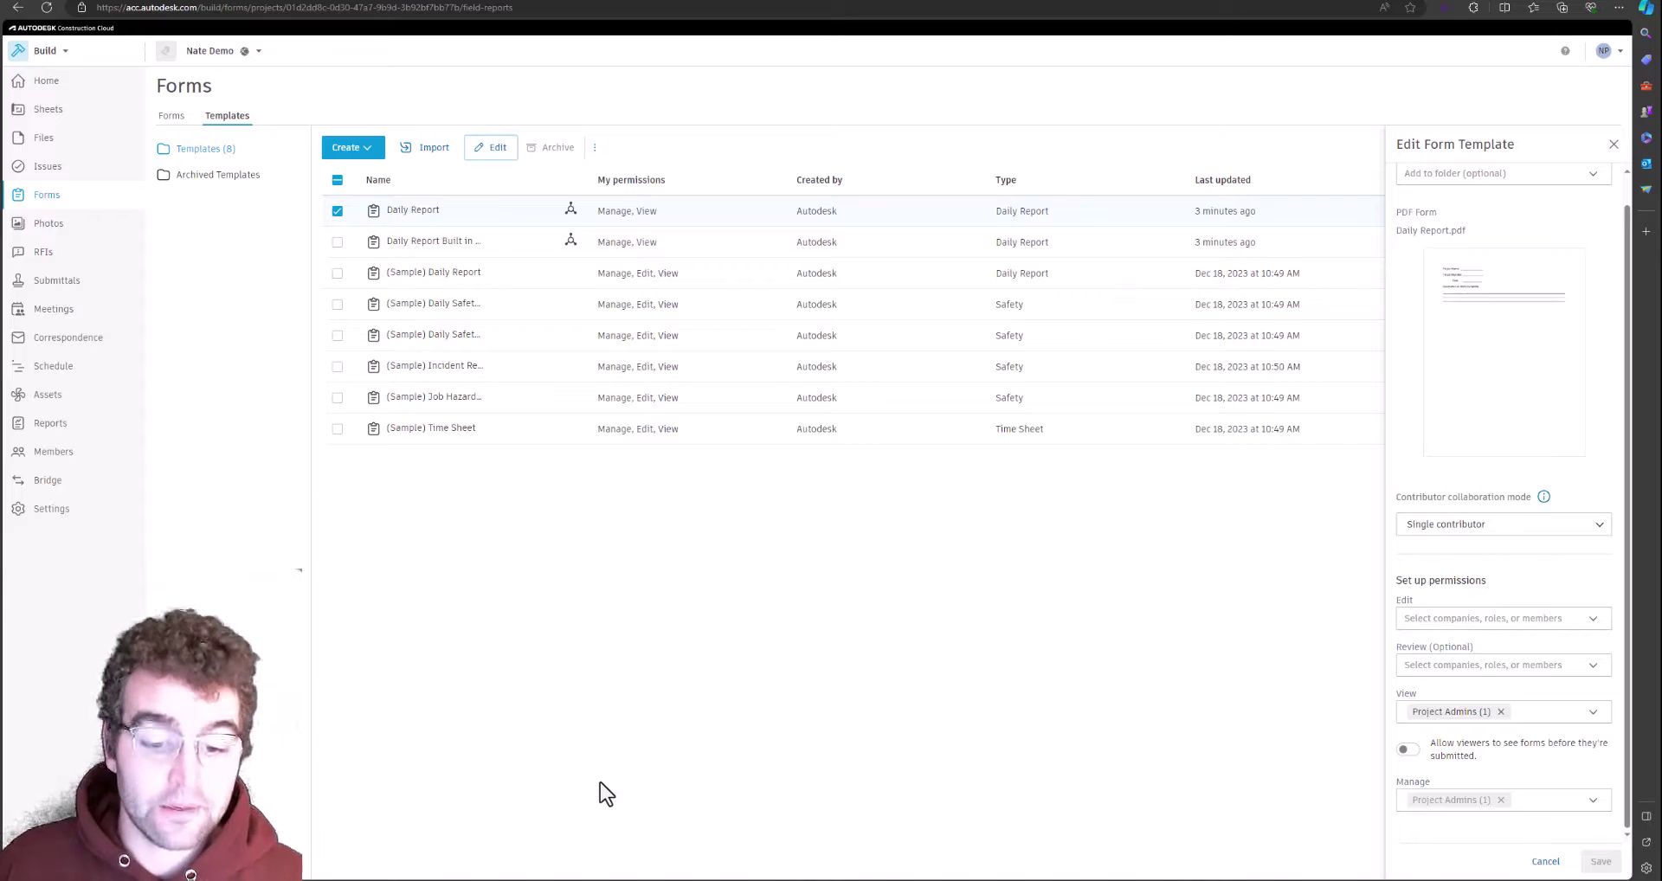
# Step: Switch to the second account's browser window, open the project's Forms, and check which templates it can create forms from
pyautogui.hotkey('alt', 'Tab')
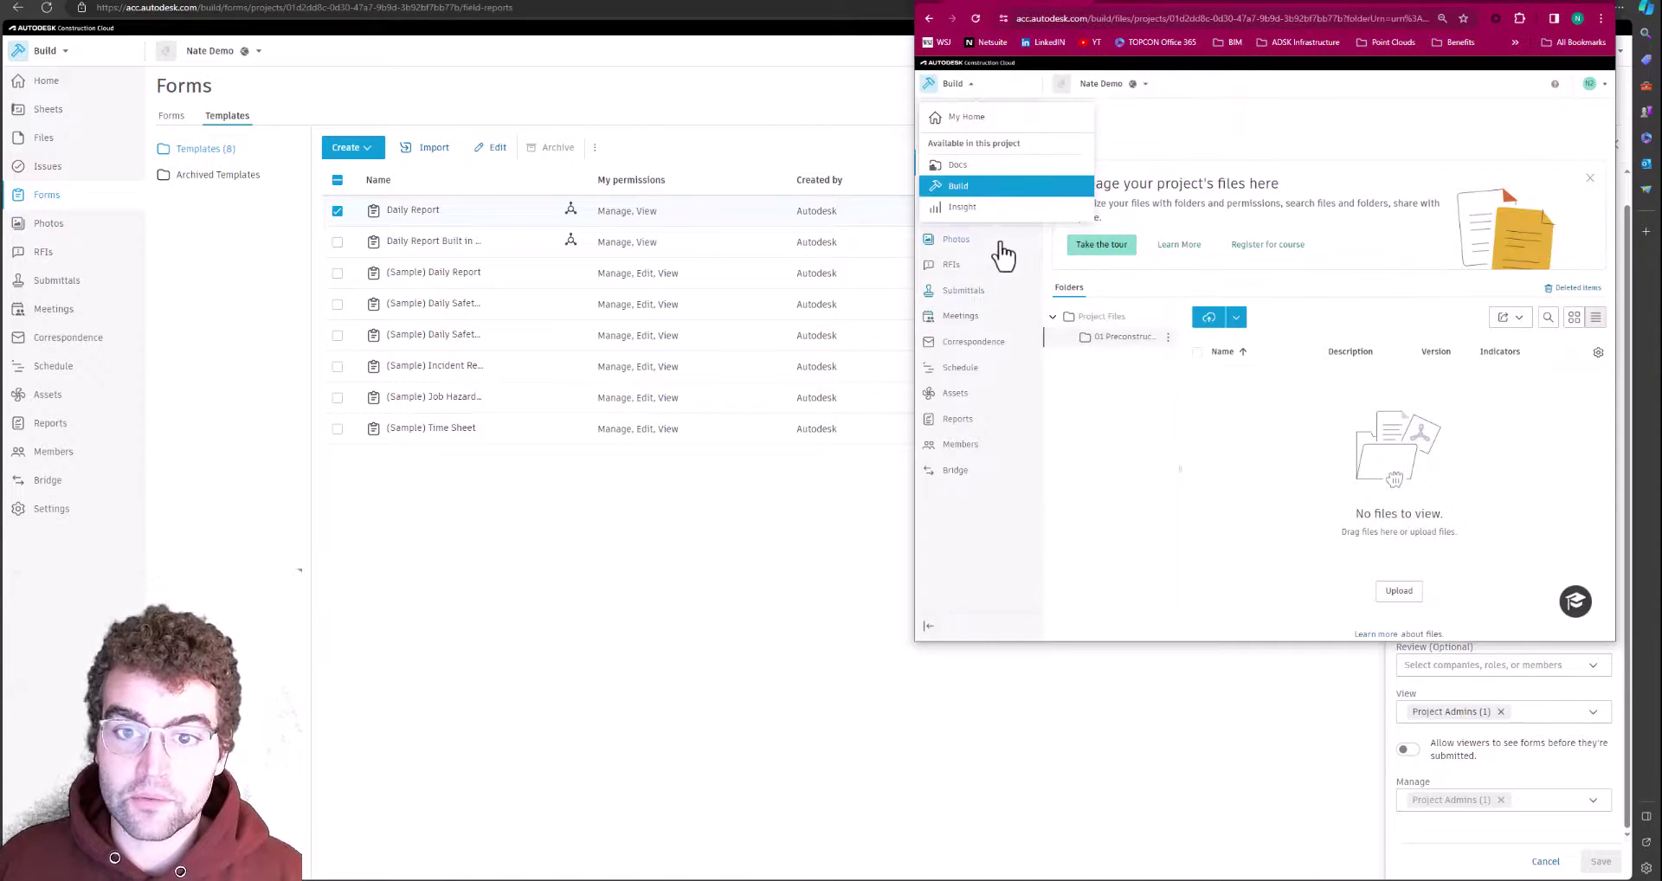
pyautogui.click(994, 490)
pyautogui.click(967, 218)
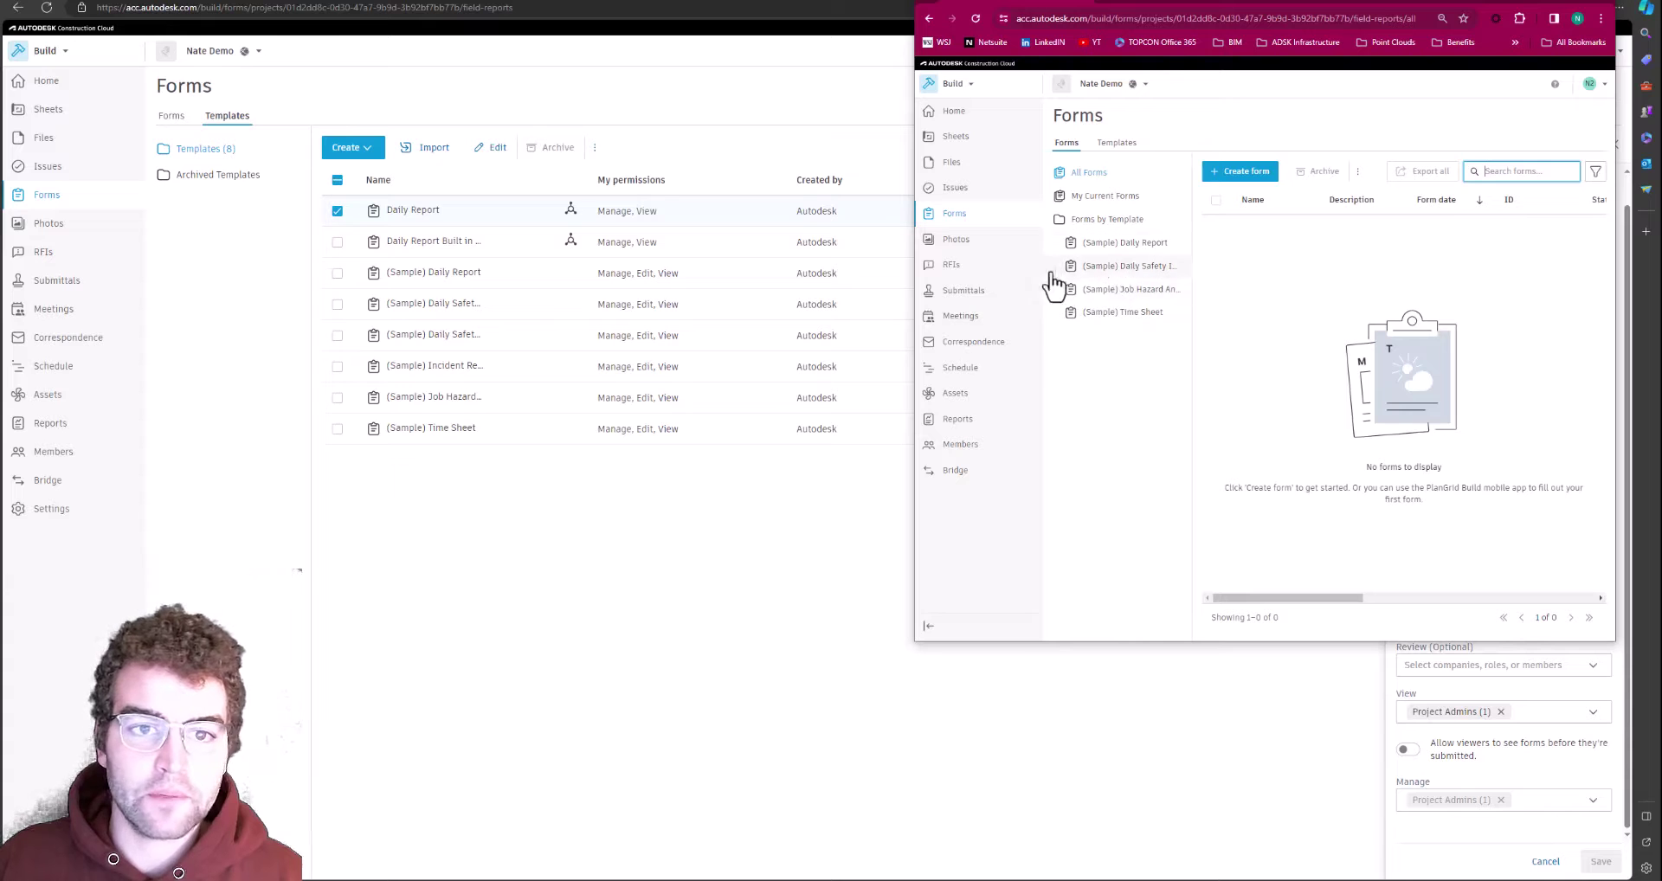
pyautogui.click(1243, 171)
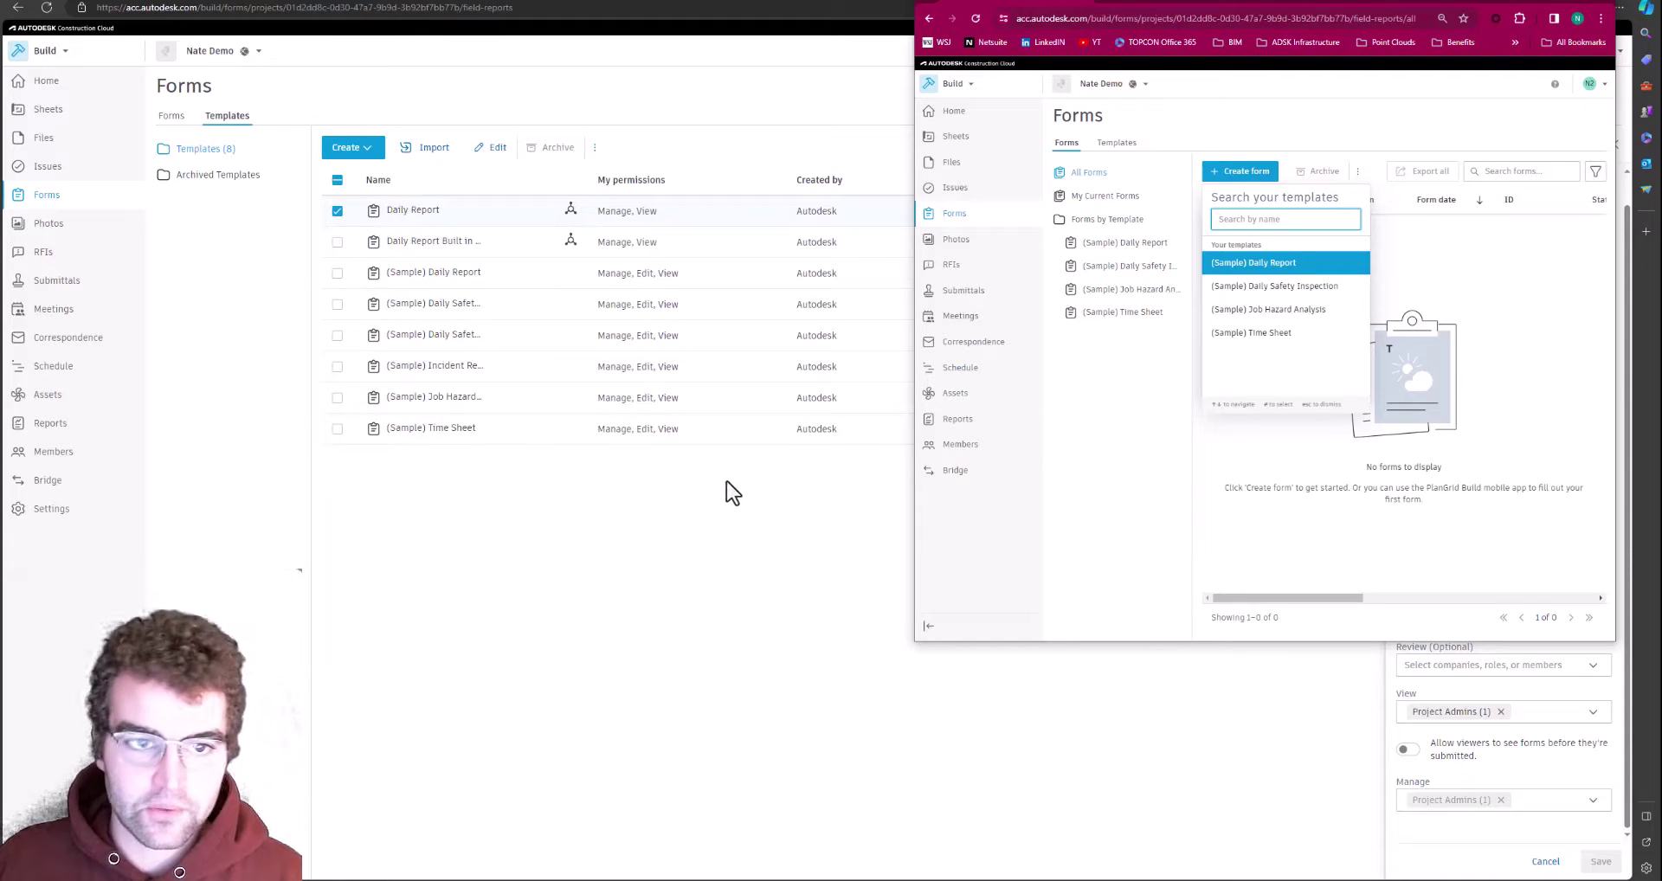
# Step: Return to the project admin's browser window and view the project's members and their roles
pyautogui.click(694, 491)
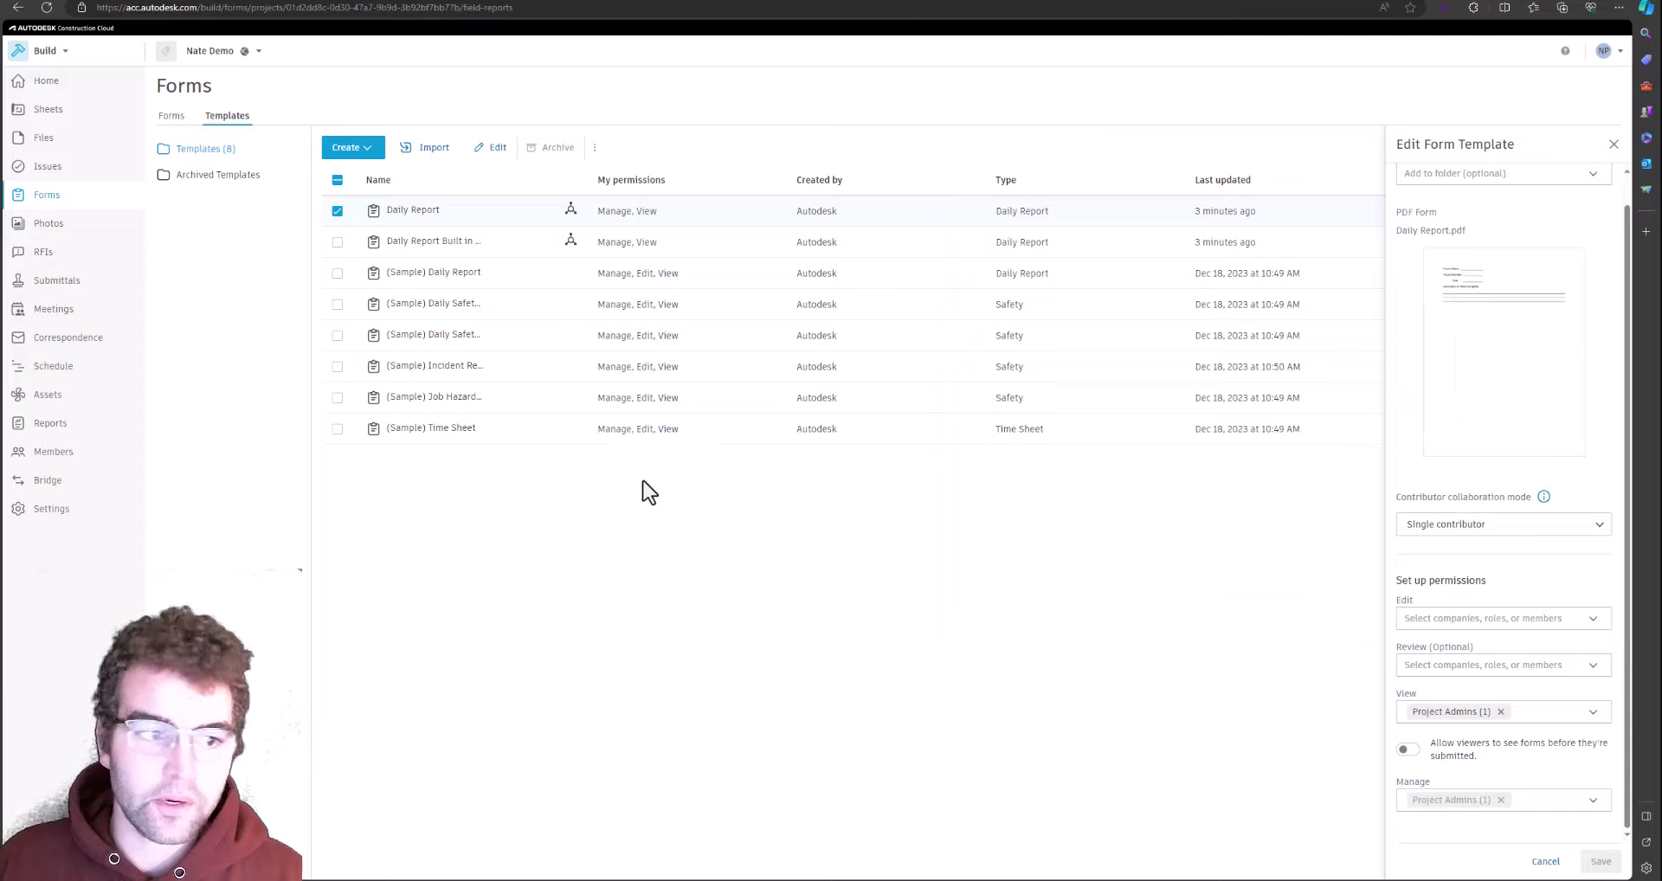
pyautogui.click(54, 454)
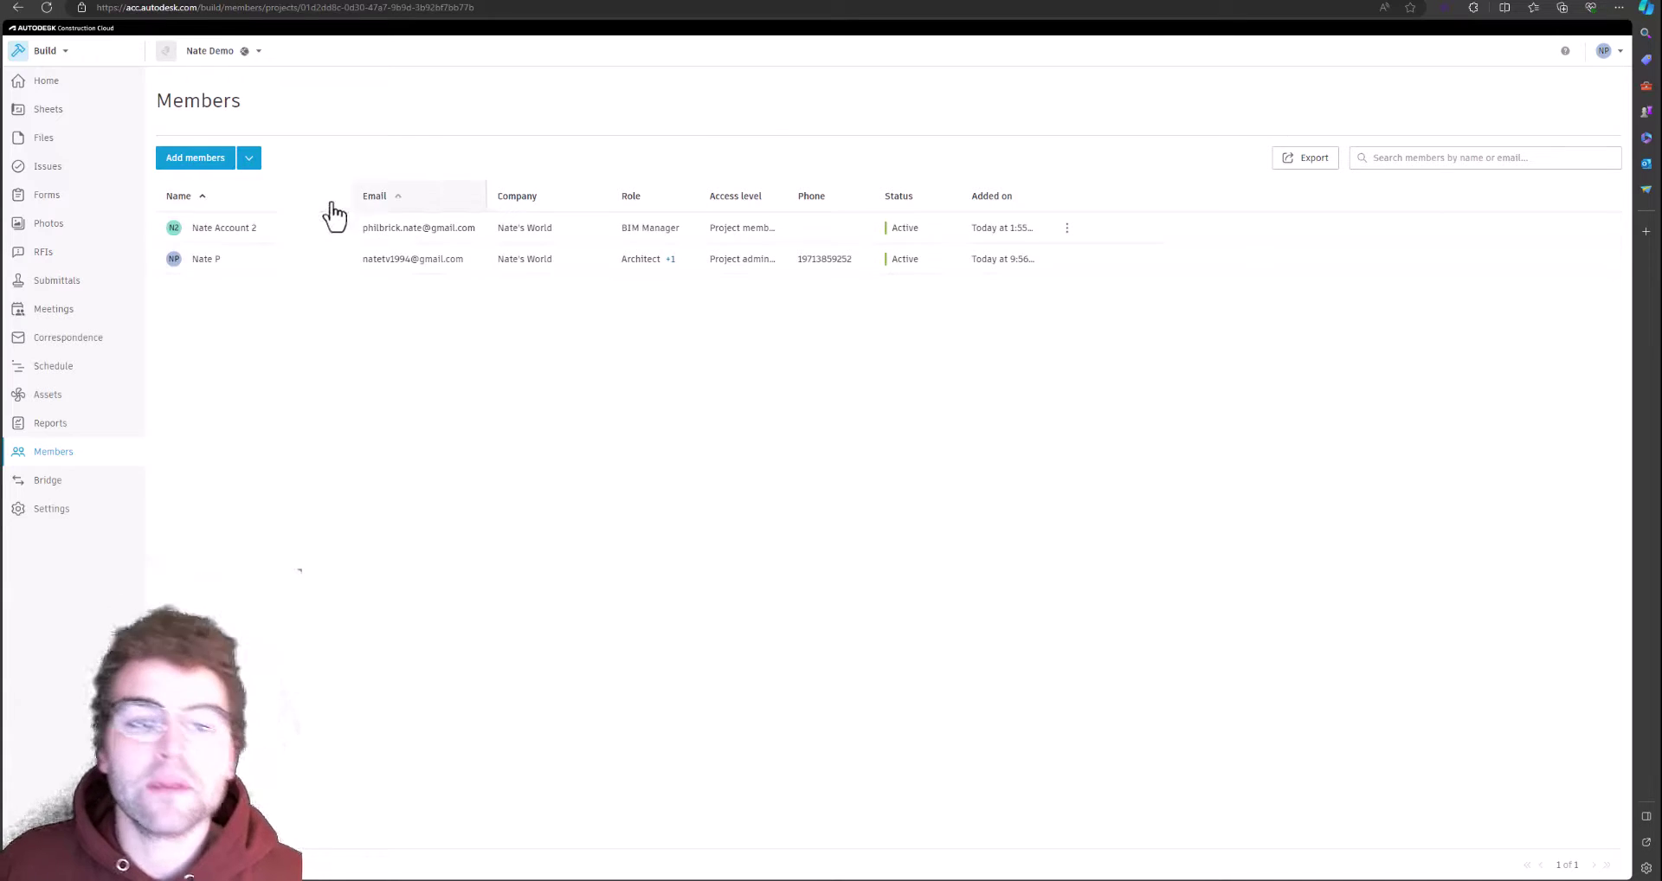
# Step: Open the Daily Report template from the project's Forms for editing and bring its permission settings into view
pyautogui.click(60, 199)
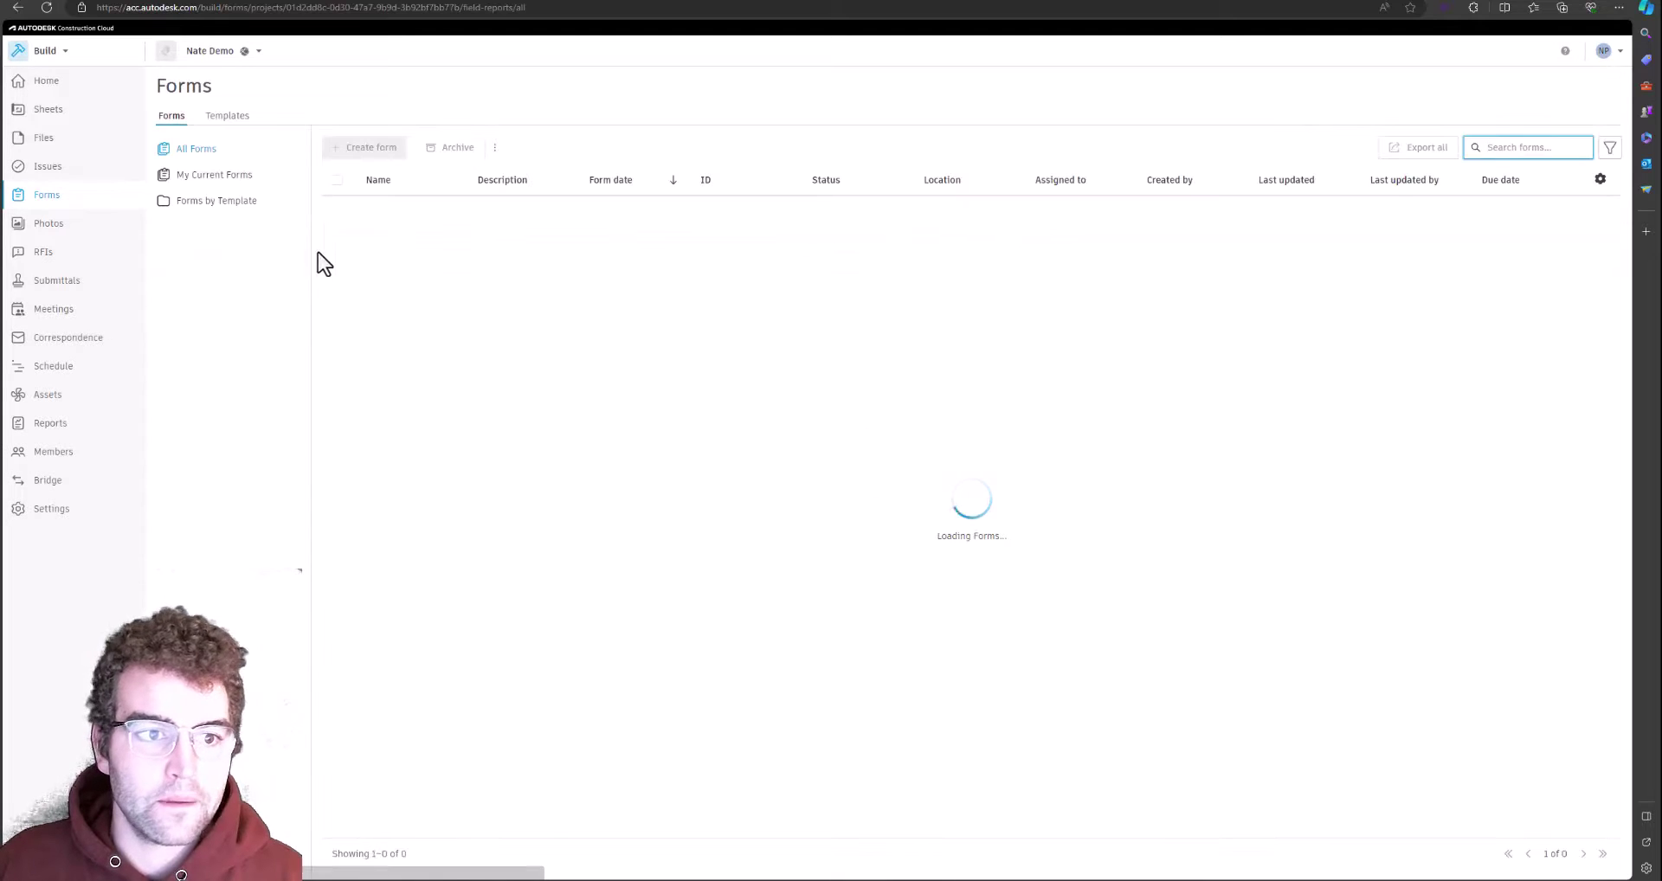
pyautogui.click(227, 116)
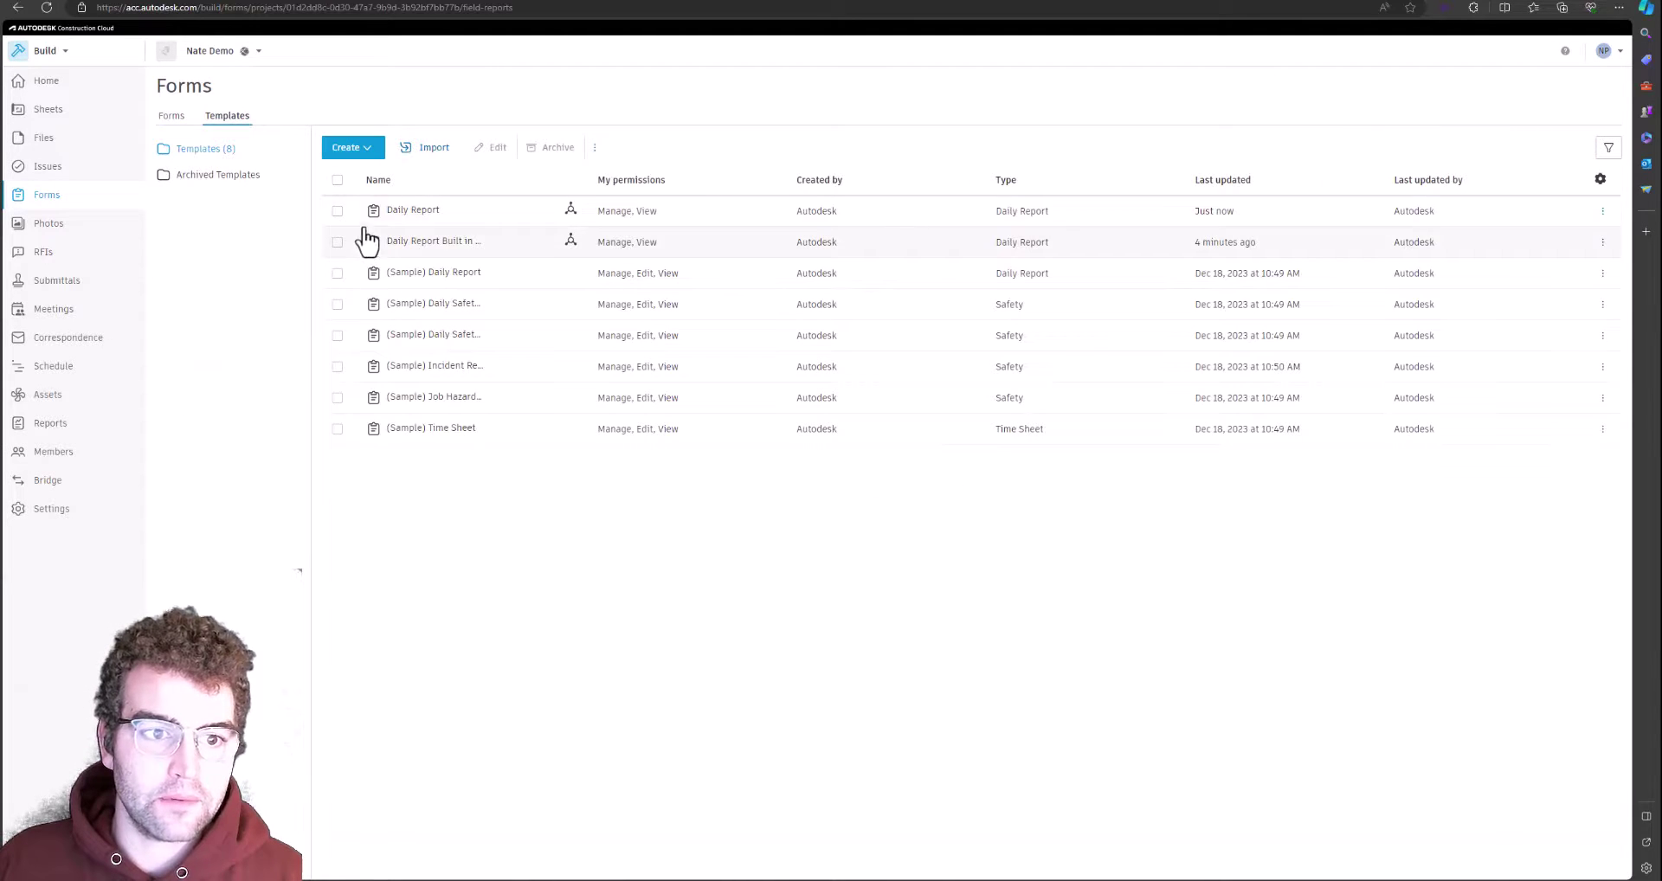
pyautogui.click(337, 212)
pyautogui.click(486, 149)
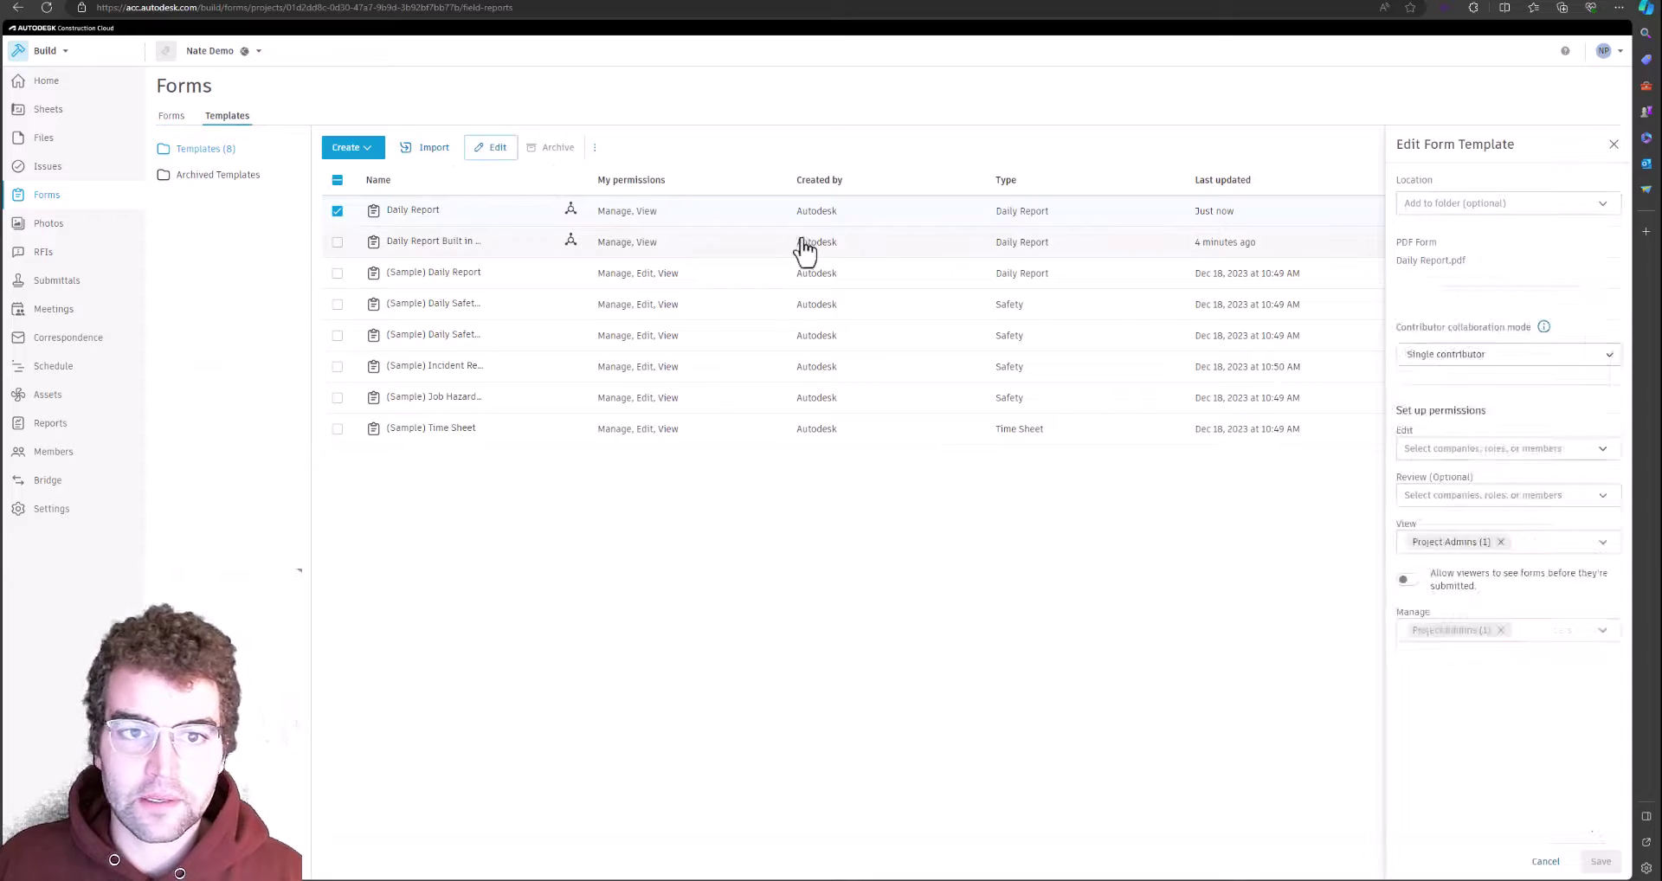
pyautogui.scroll(-1, 1461, 523)
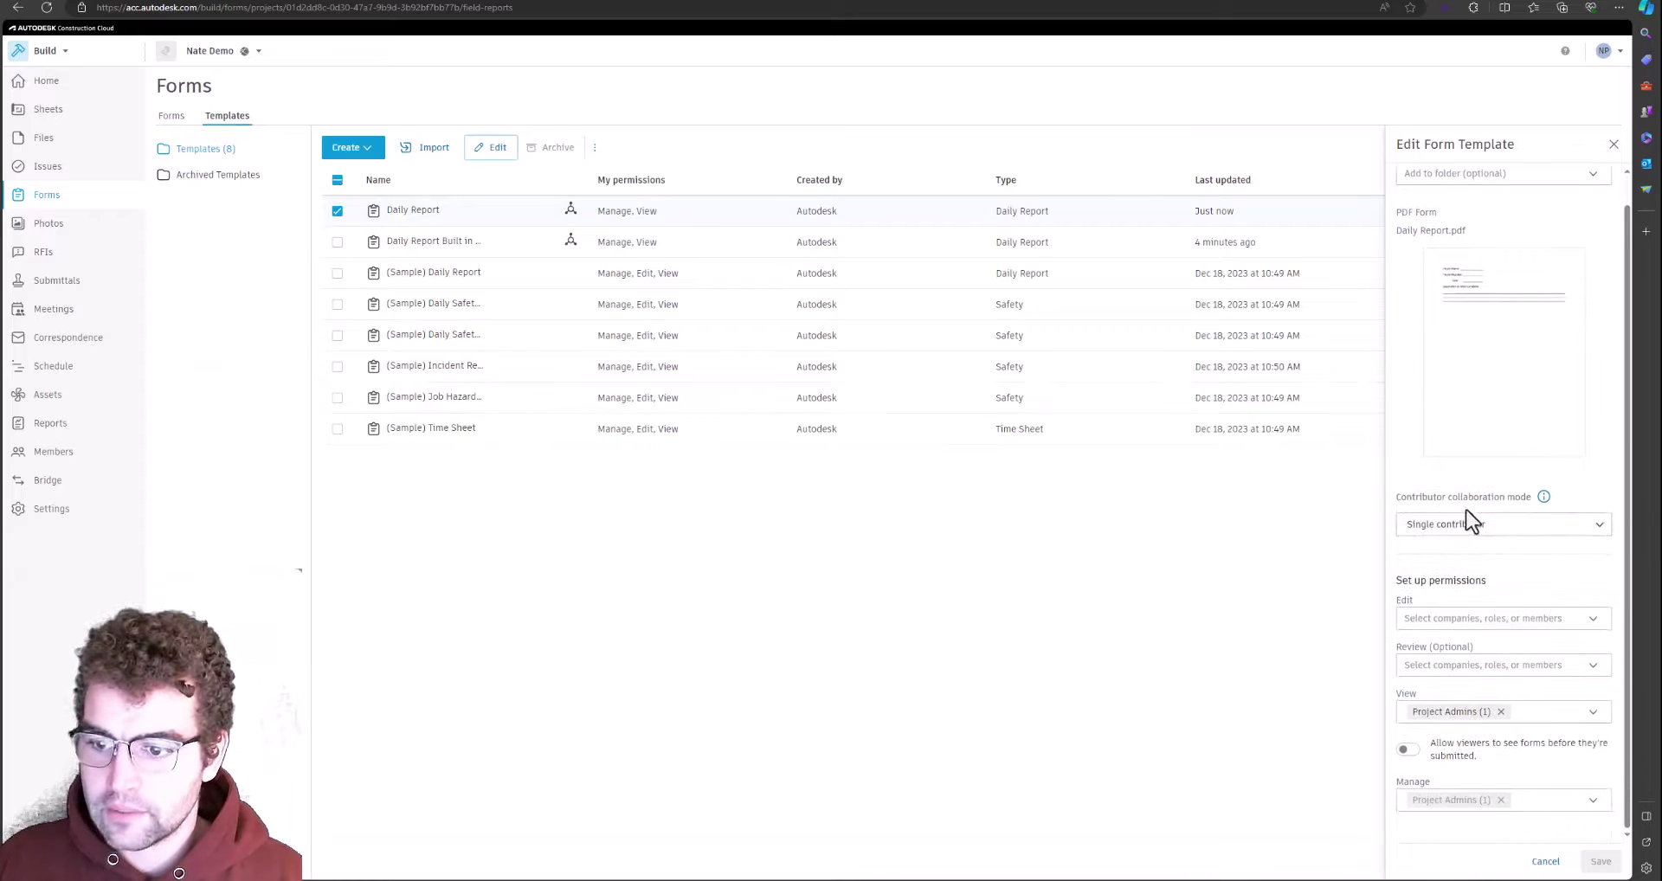
# Step: Give the company Nate's World Edit permission on the Daily Report template and save the change
pyautogui.click(1458, 618)
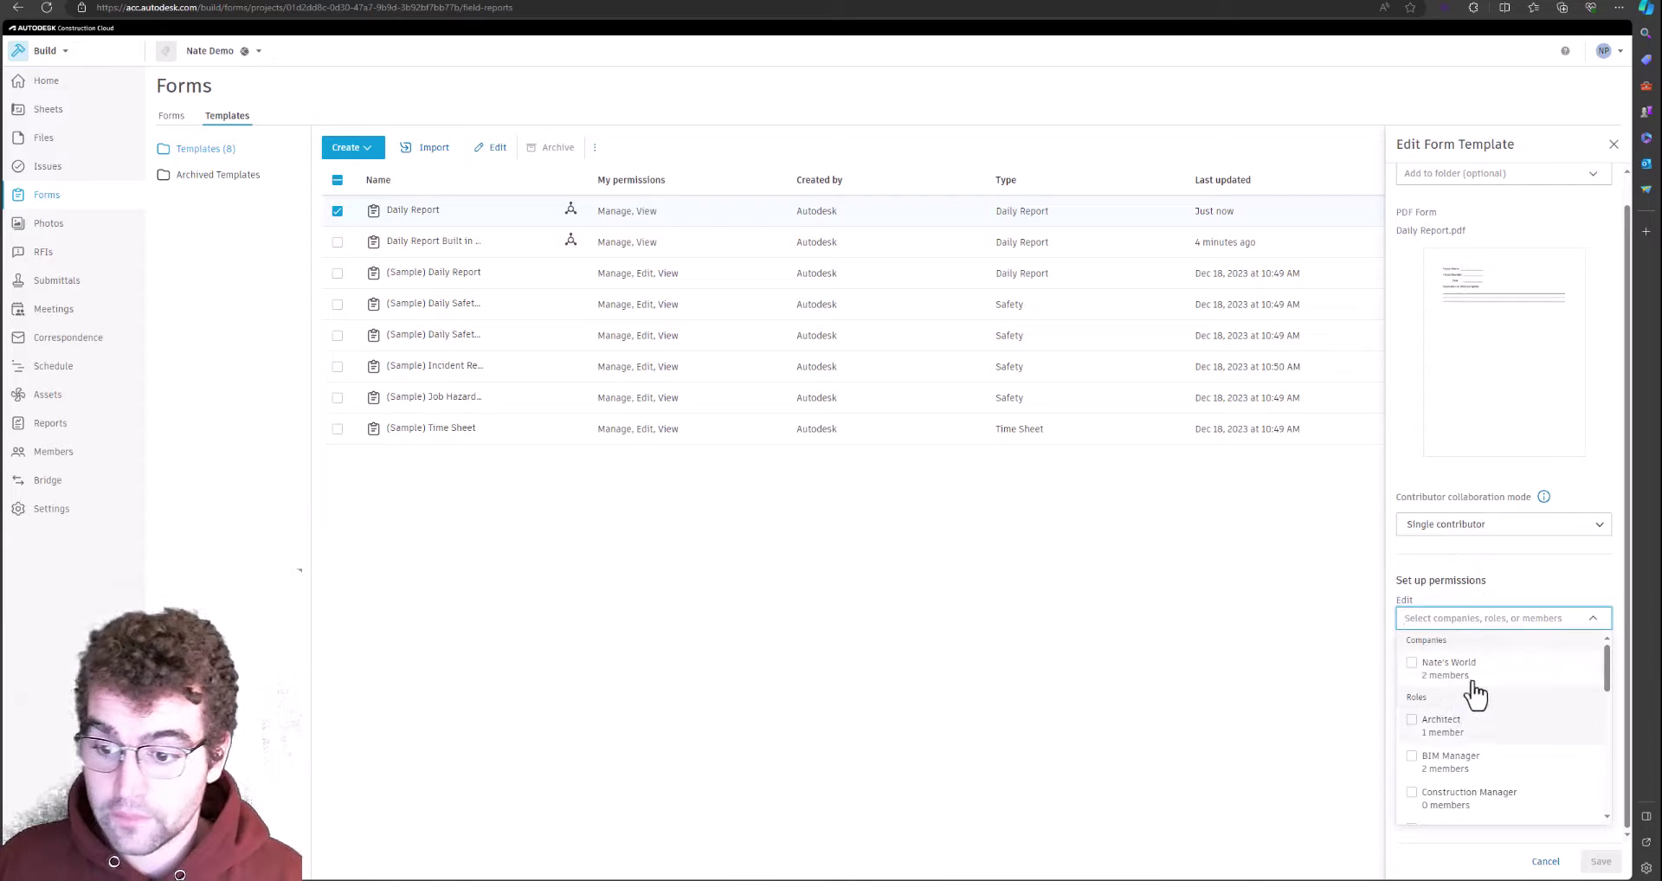
pyautogui.scroll(-1, 1458, 701)
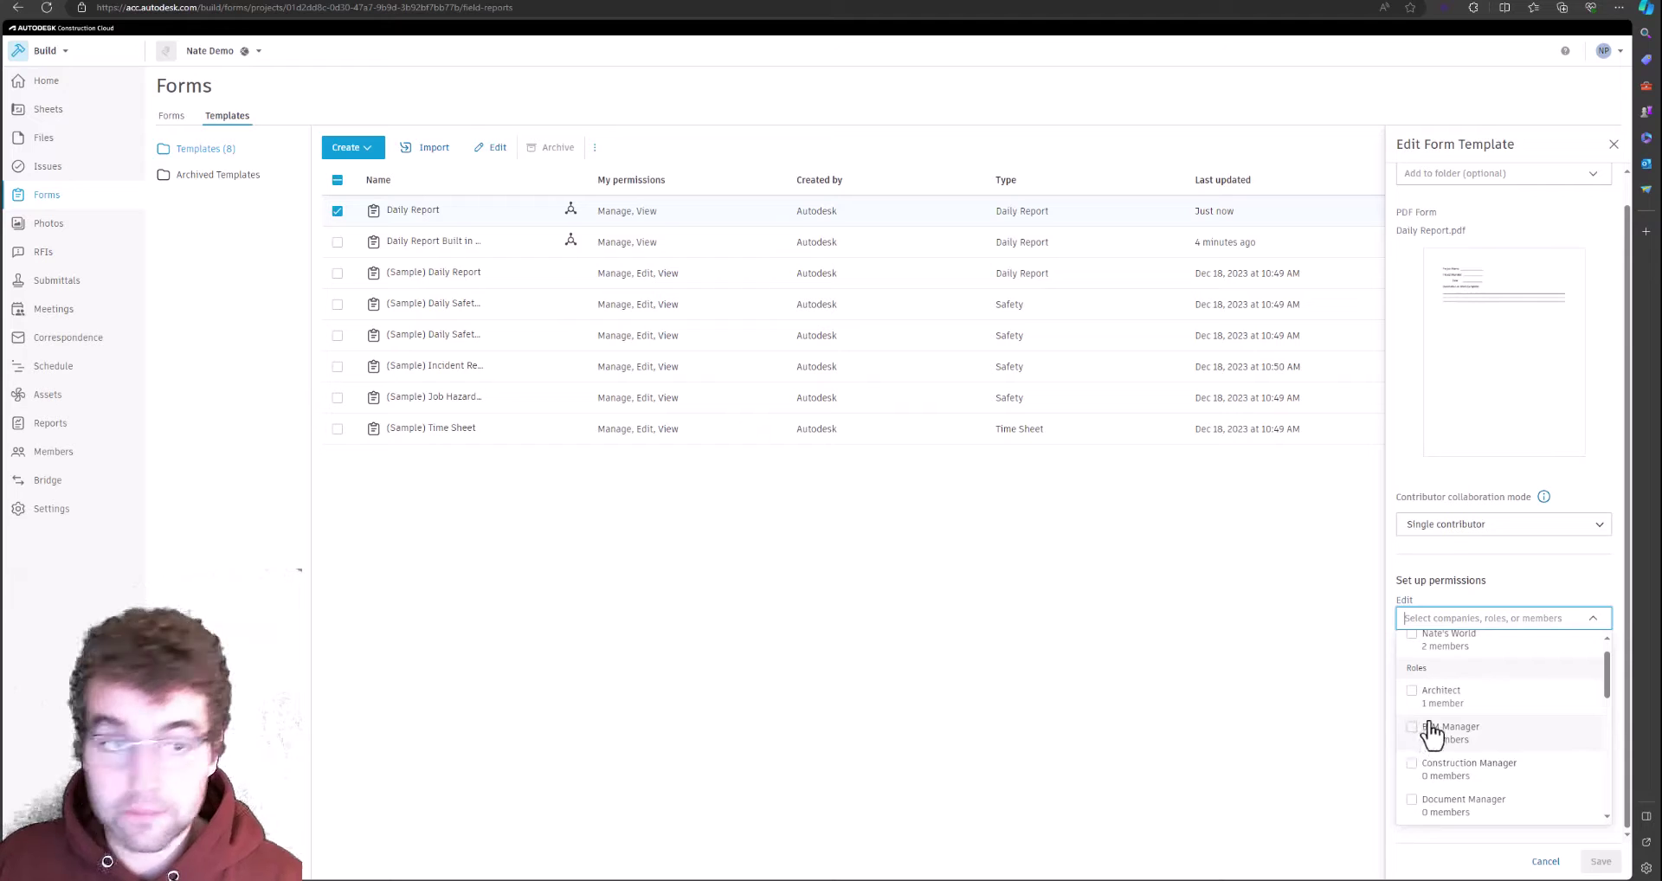
pyautogui.scroll(-6, 1473, 719)
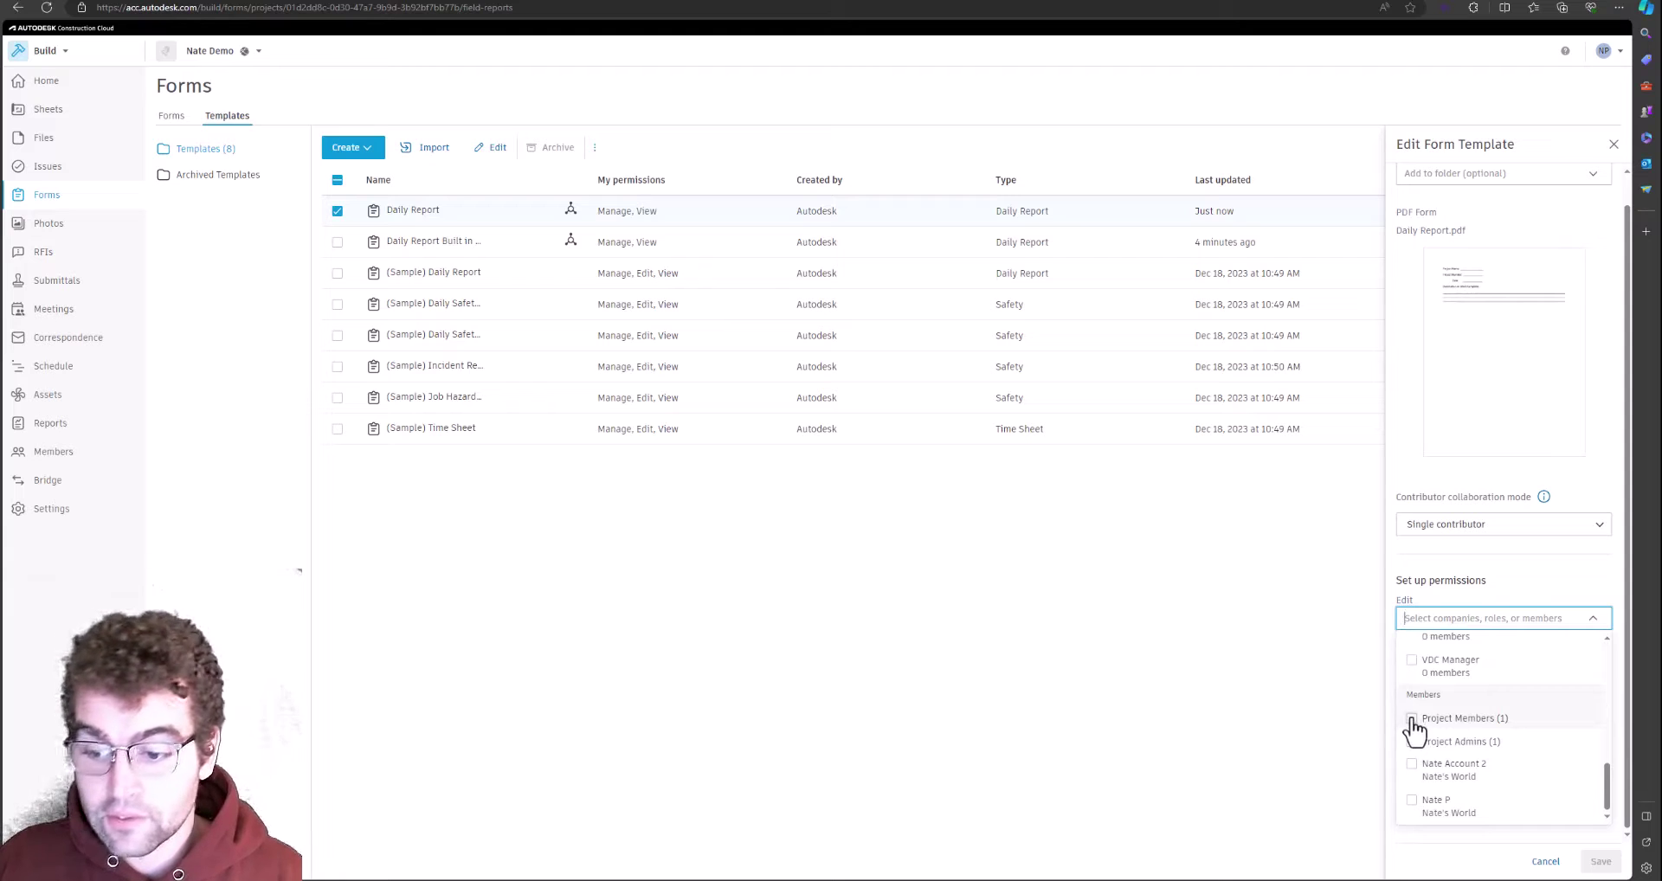
pyautogui.scroll(7, 1429, 723)
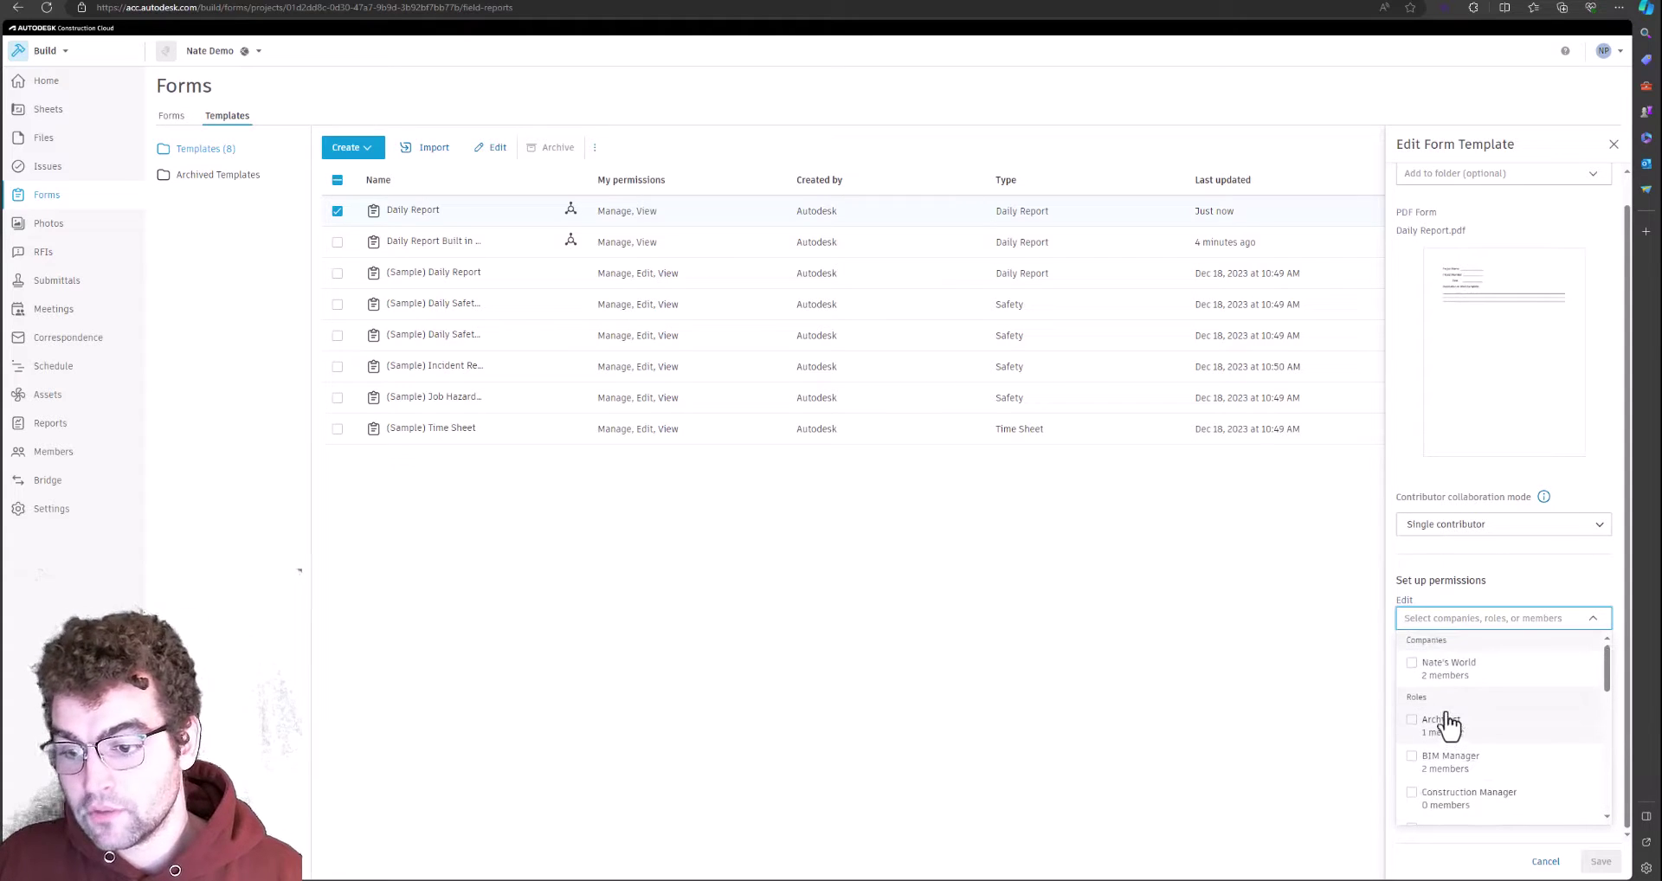
pyautogui.click(1412, 665)
pyautogui.click(1412, 665)
pyautogui.click(1412, 665)
pyautogui.click(1495, 587)
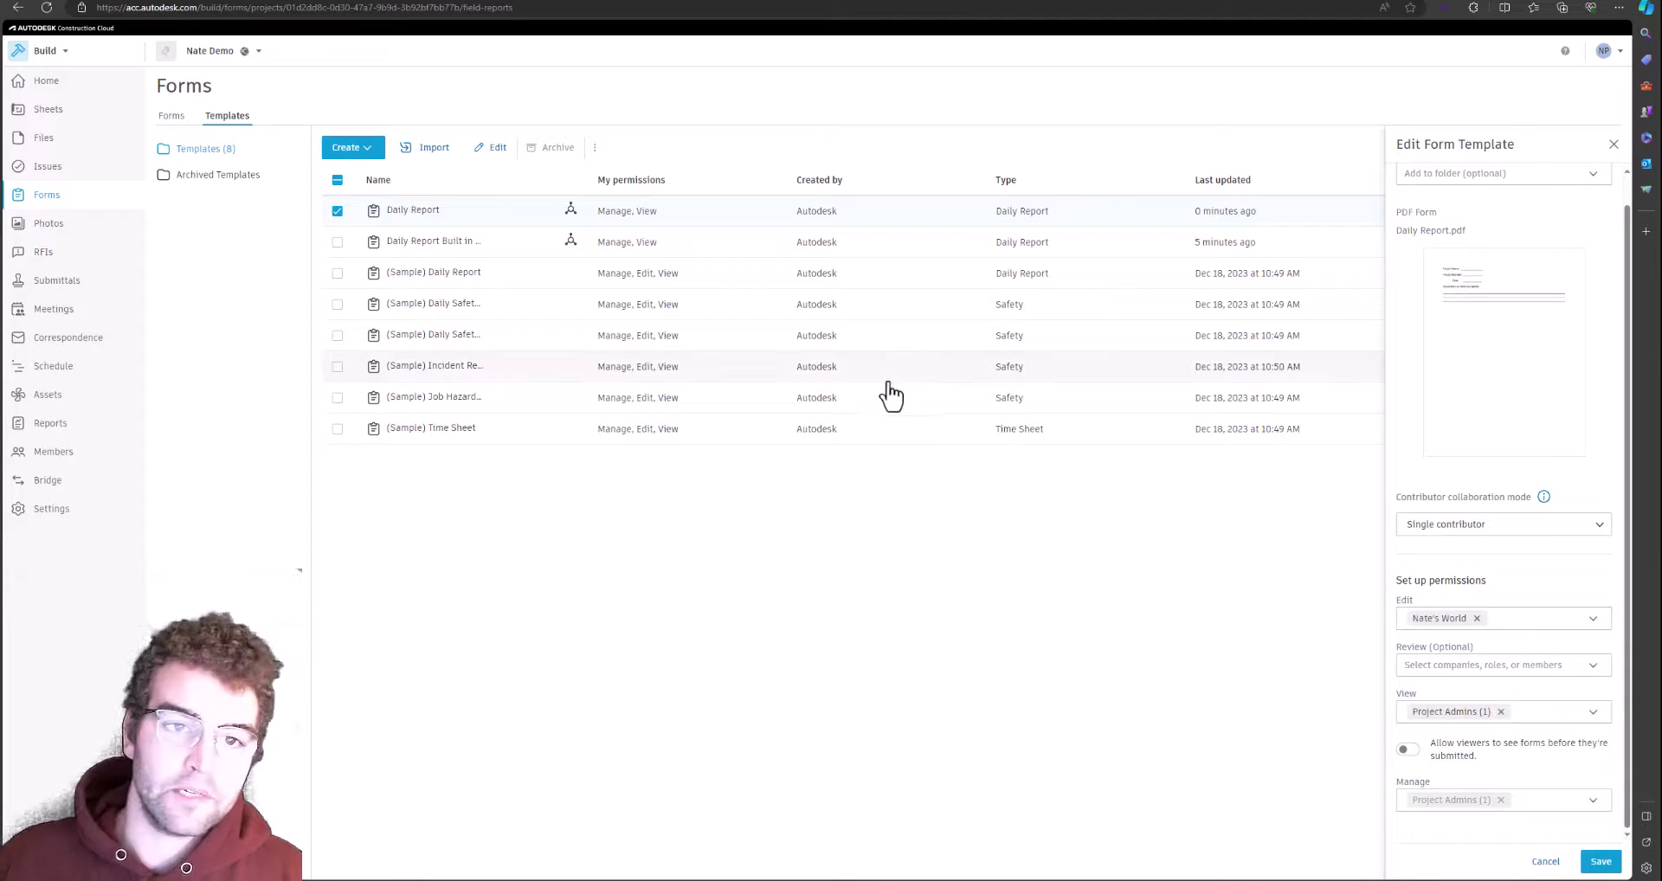
pyautogui.click(1600, 862)
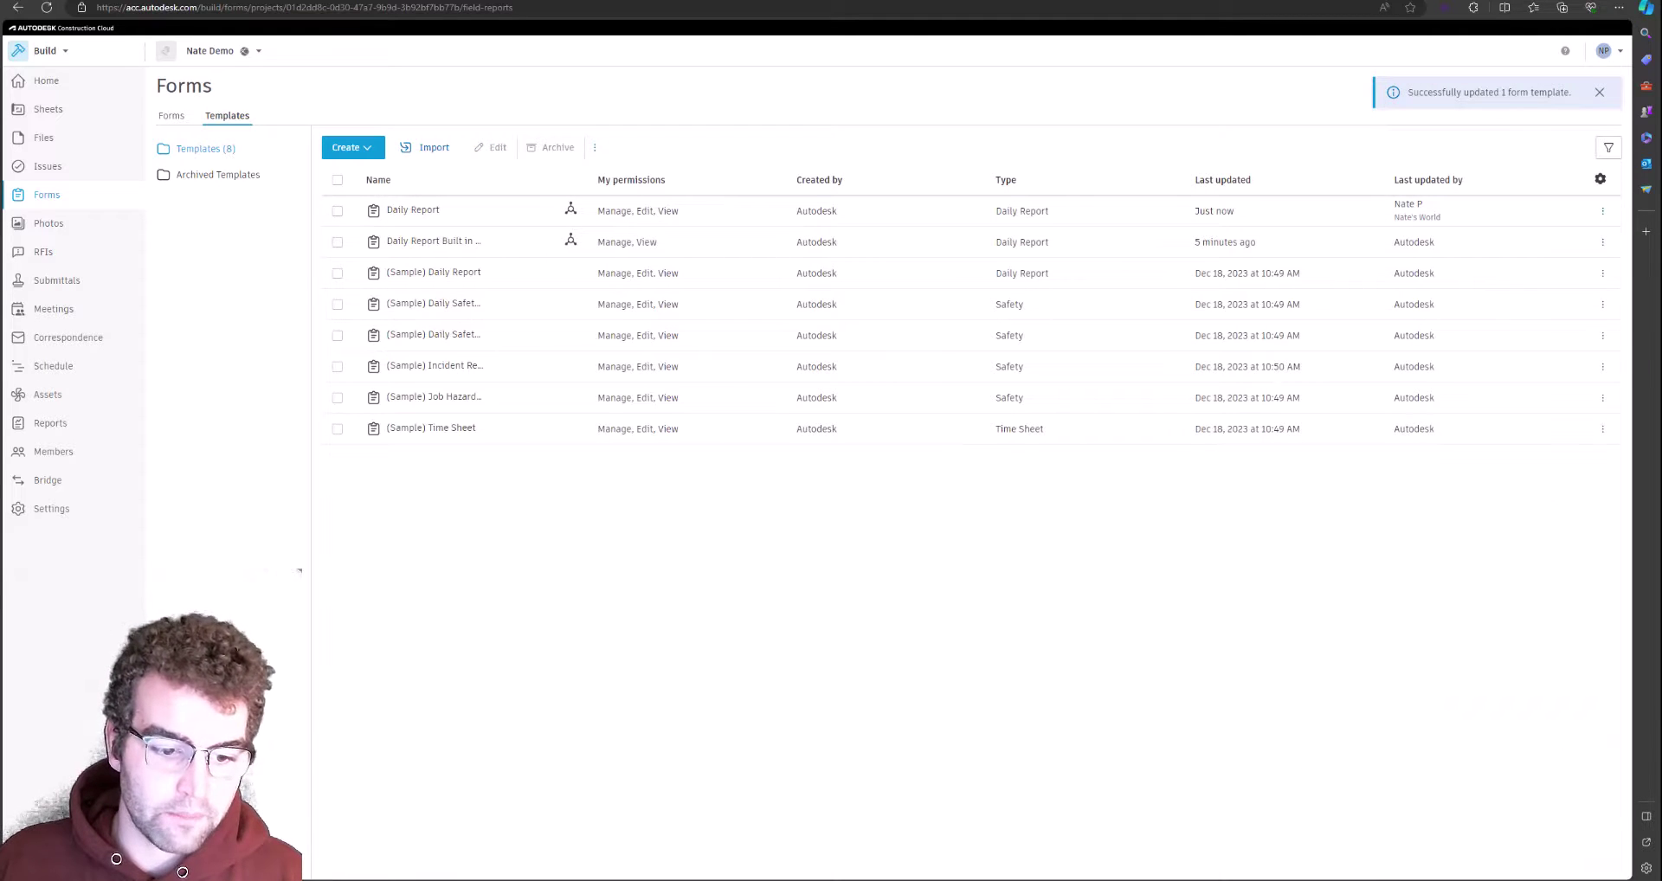
# Step: Switch to the second account's browser window, reload Forms, and check which templates it can create forms from
pyautogui.hotkey('alt', 'Tab')
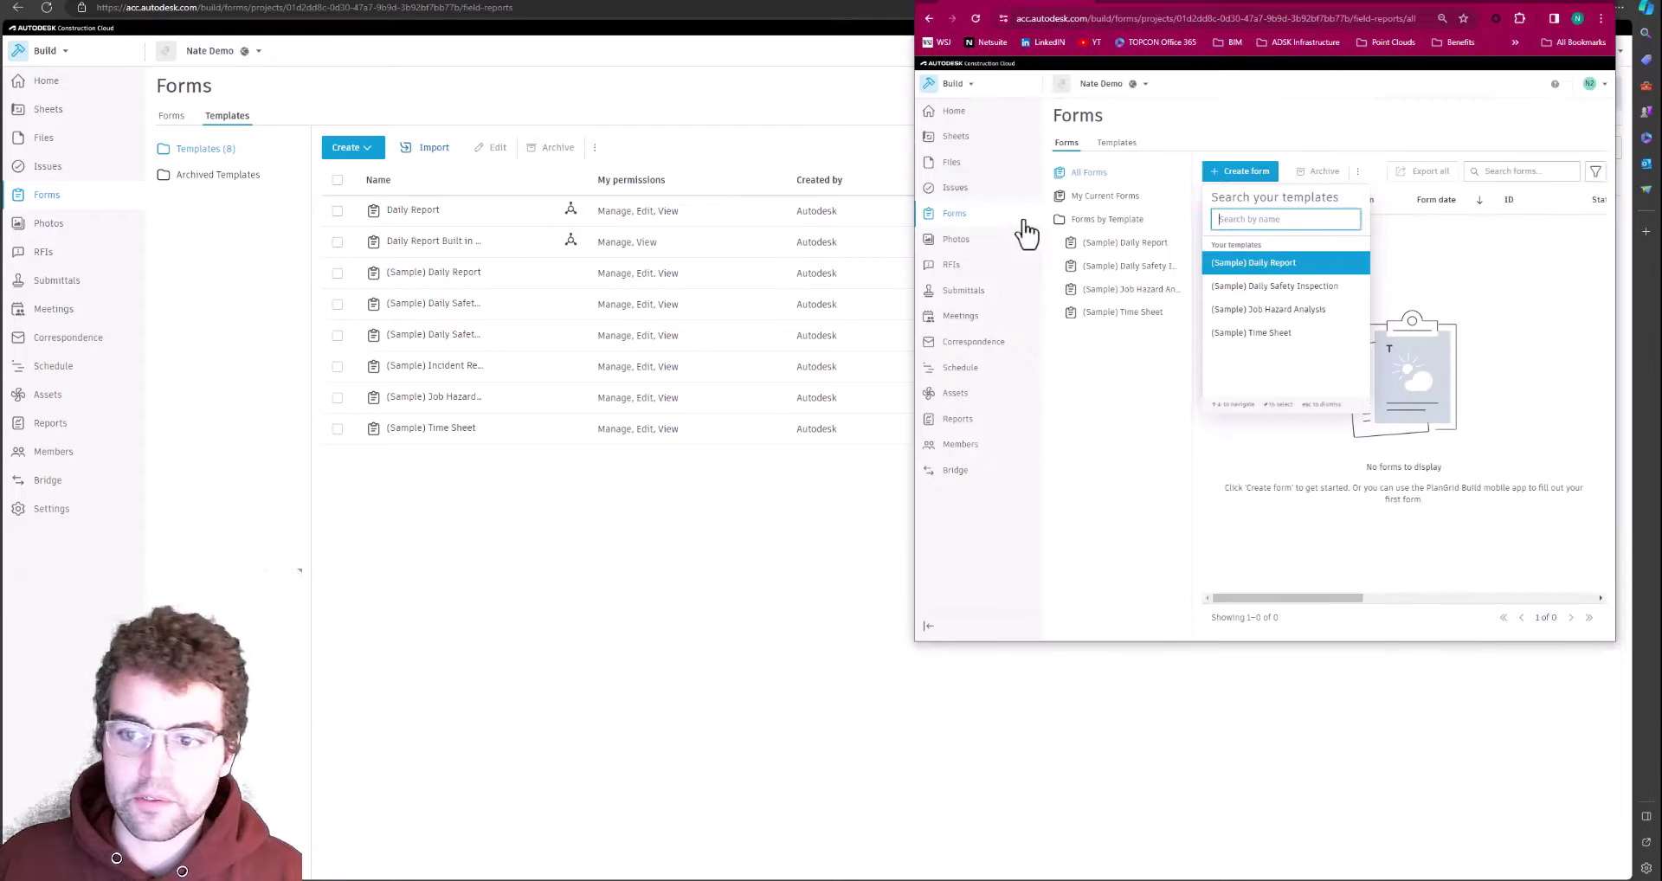
pyautogui.click(977, 18)
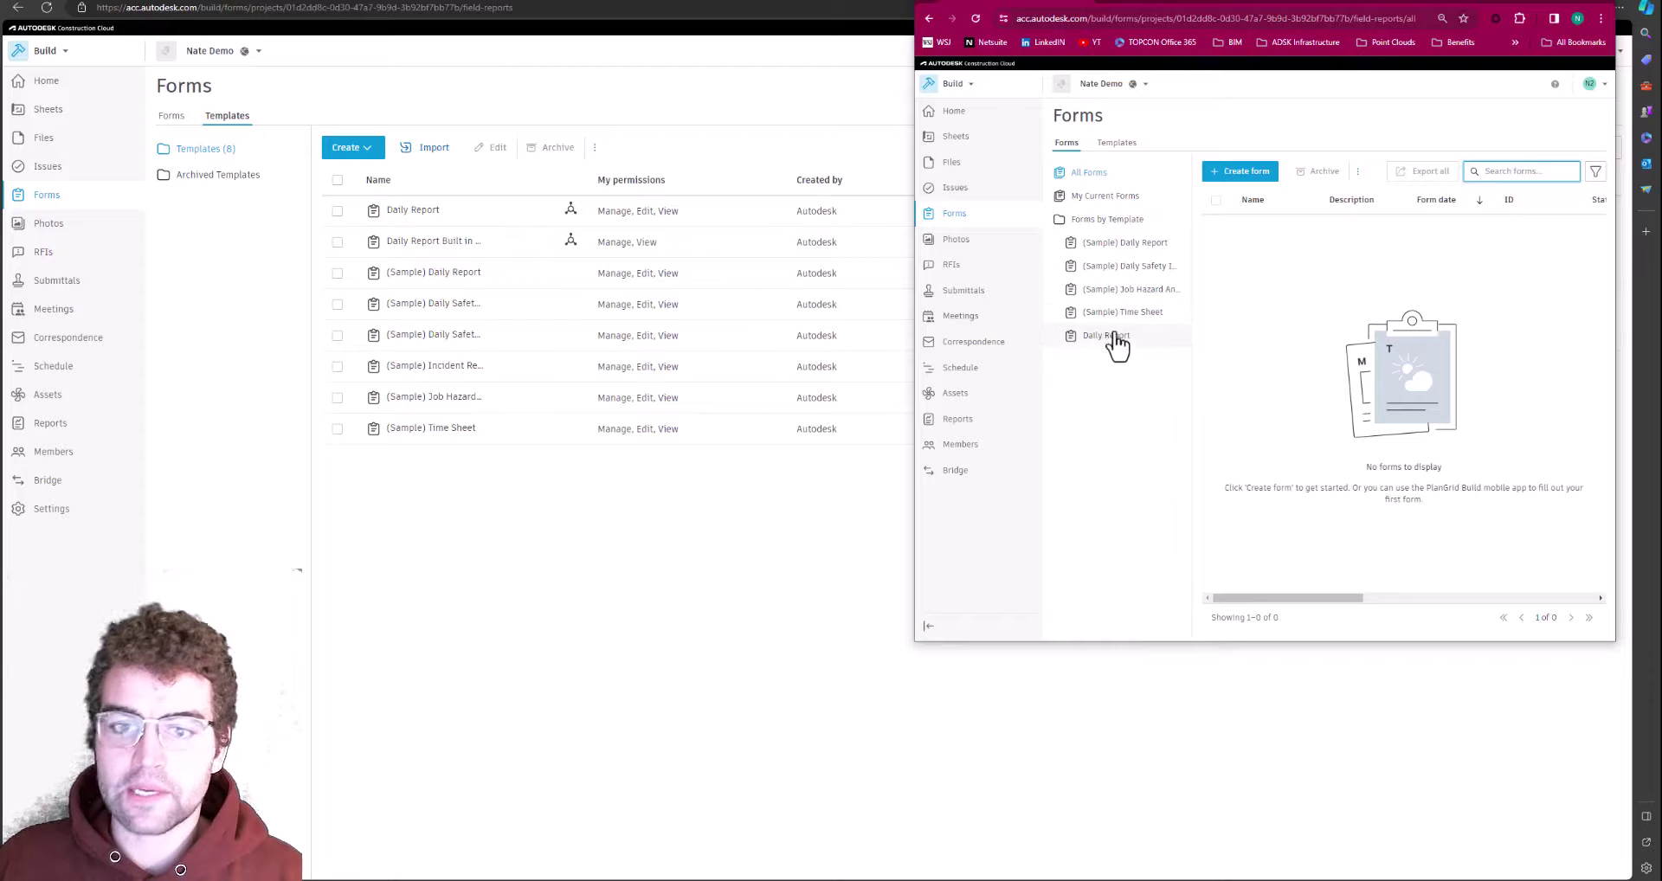
pyautogui.click(1238, 172)
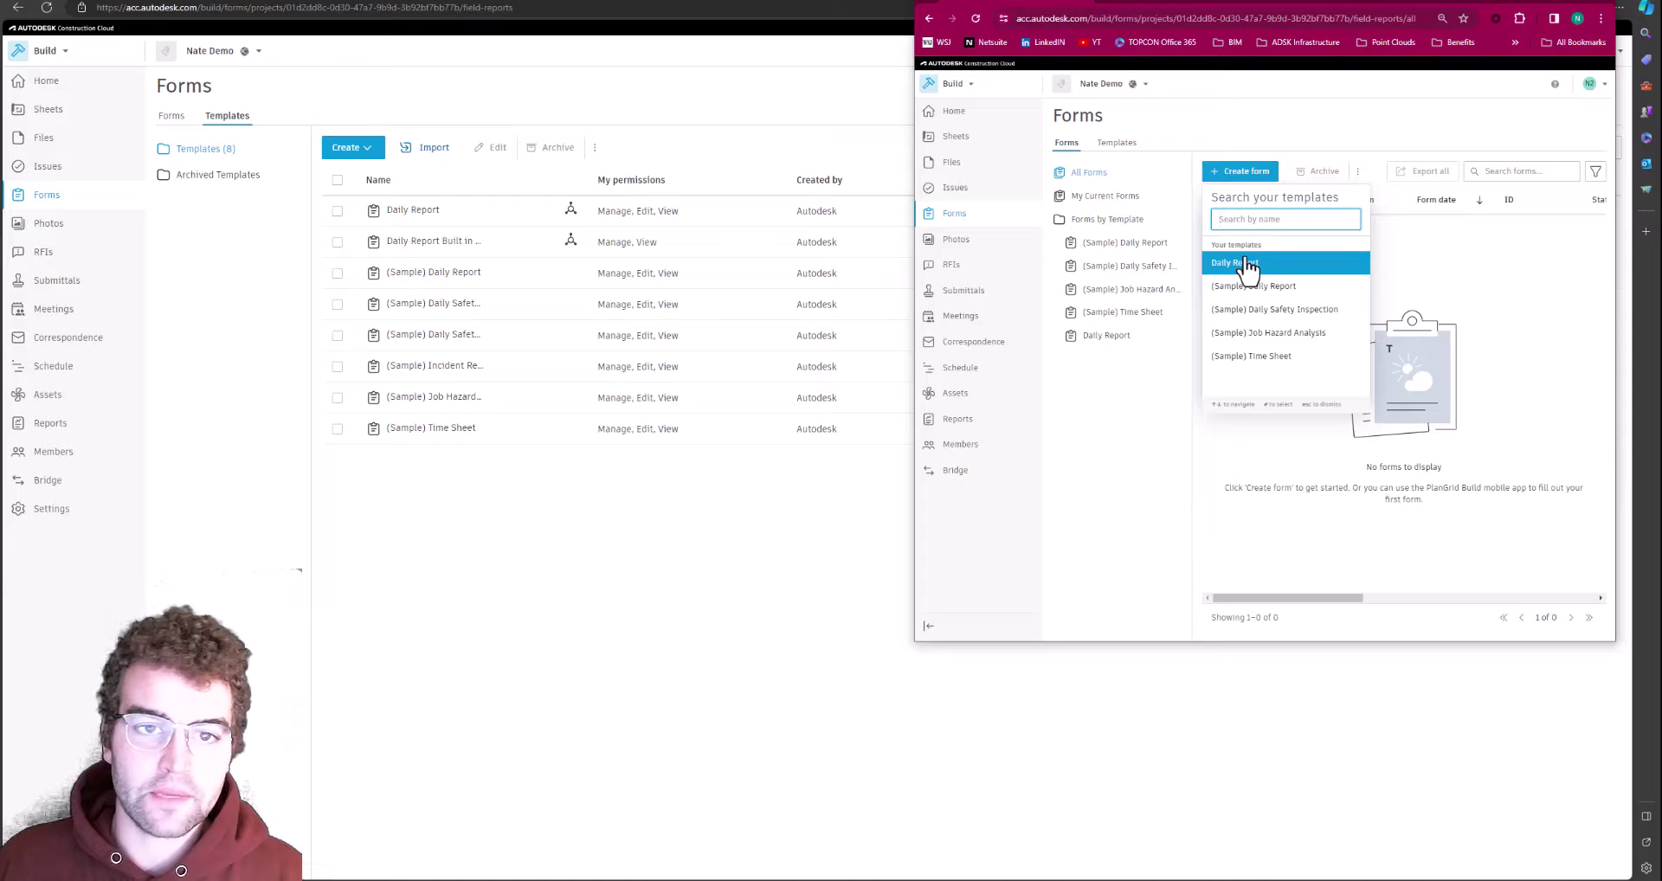
# Step: Return to the project admin's browser window, set Project Admins as reviewers of the Daily Report template, and save
pyautogui.click(641, 518)
pyautogui.click(337, 211)
pyautogui.click(489, 148)
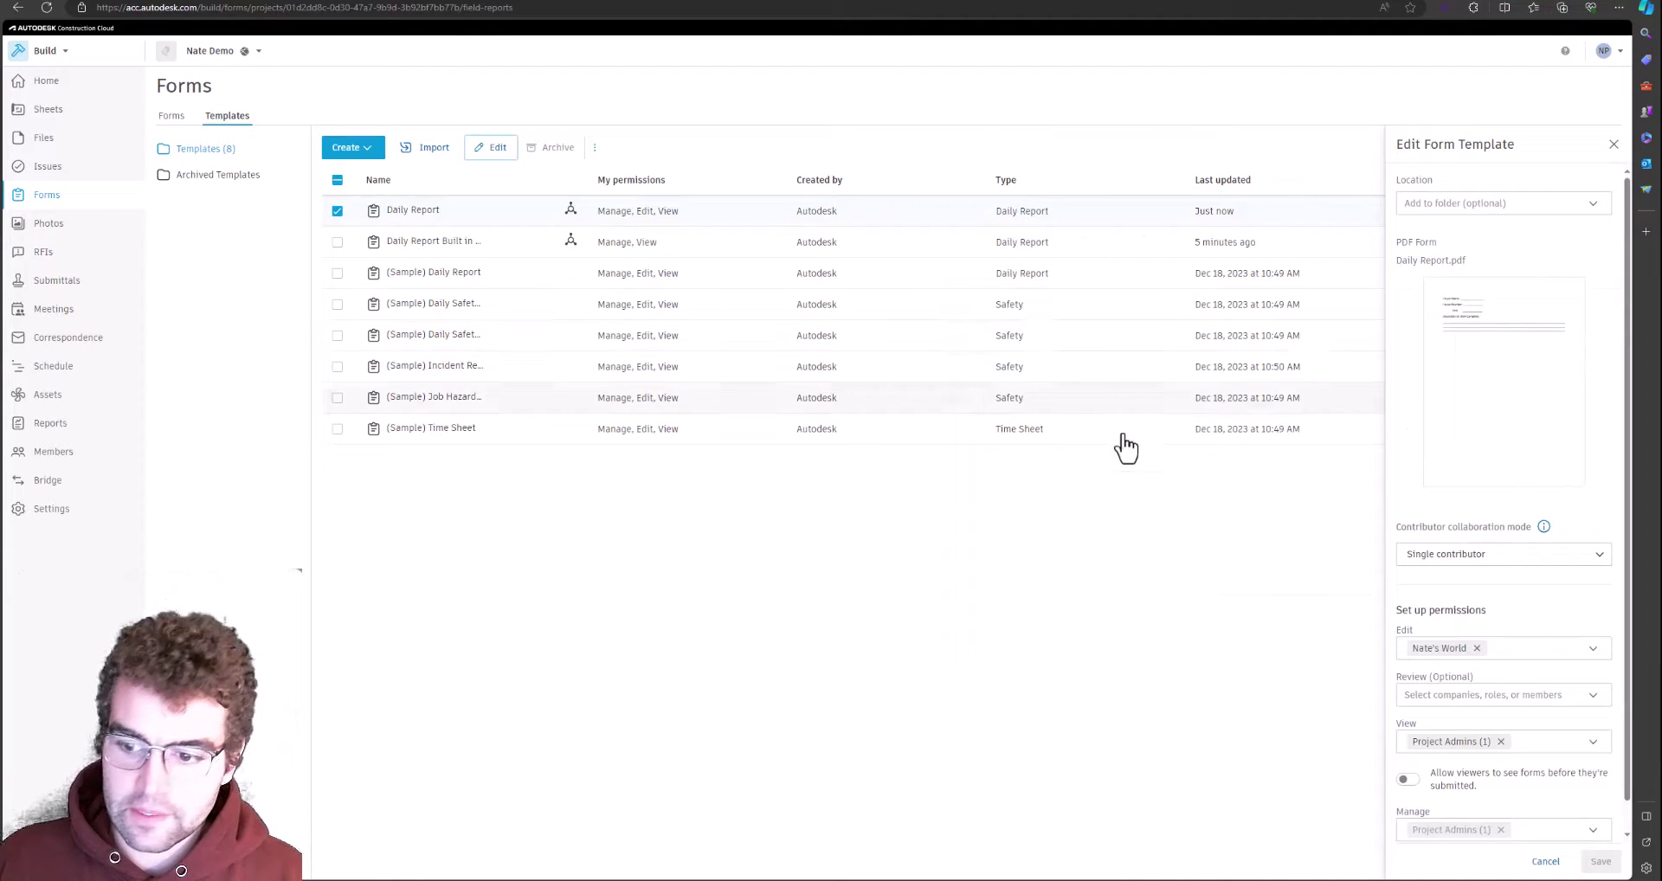
pyautogui.scroll(-1, 1529, 623)
pyautogui.click(1499, 665)
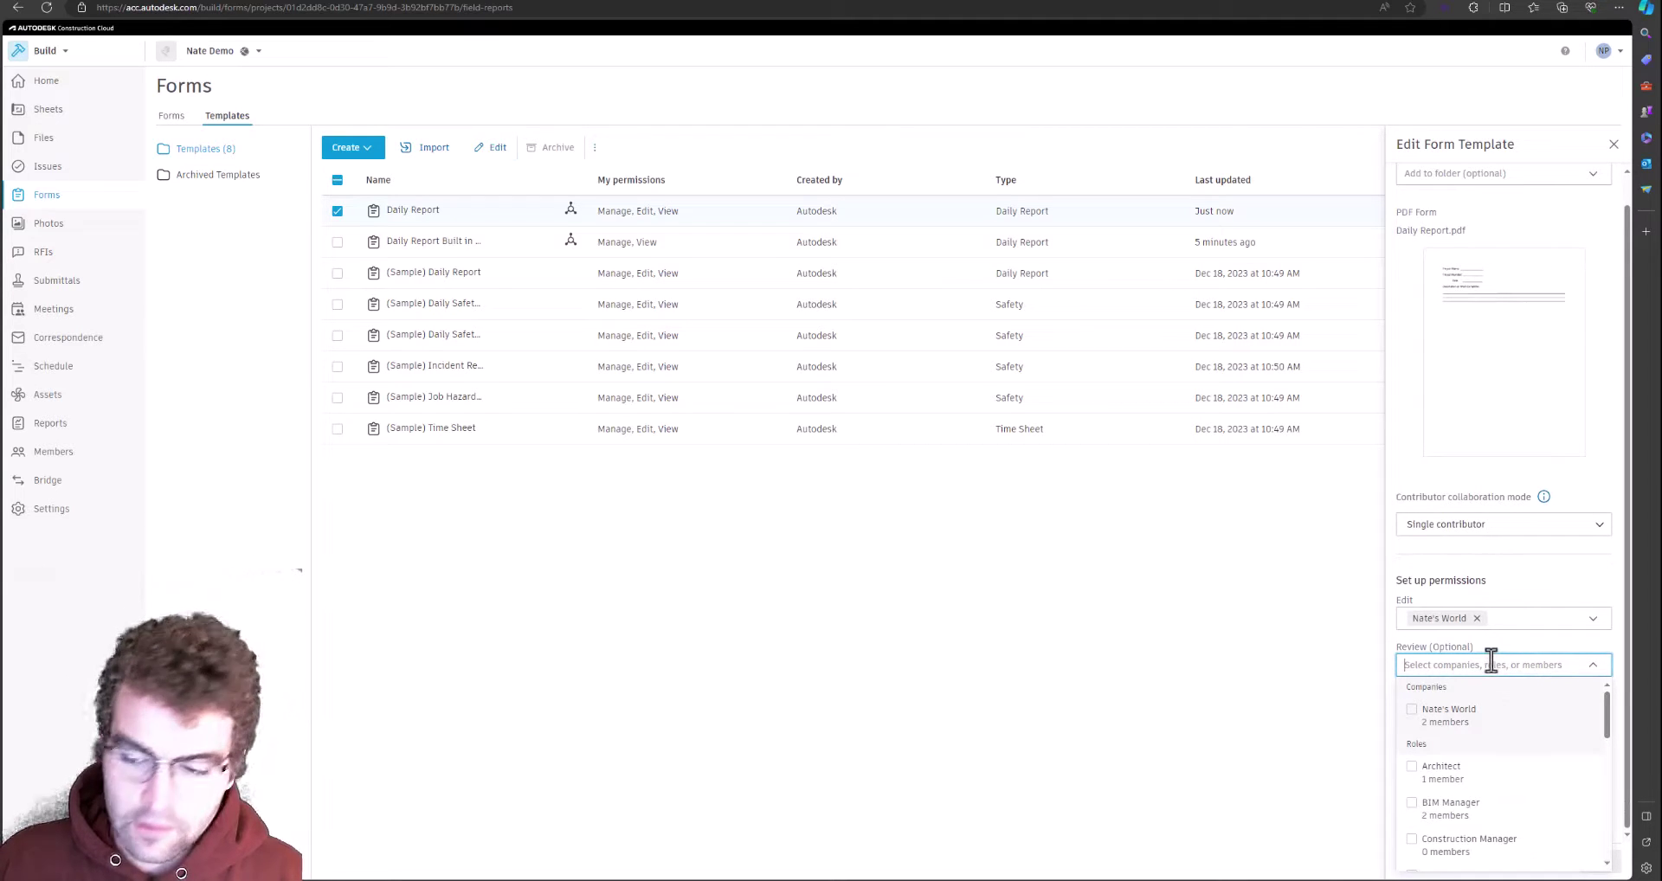
pyautogui.scroll(-1, 1482, 679)
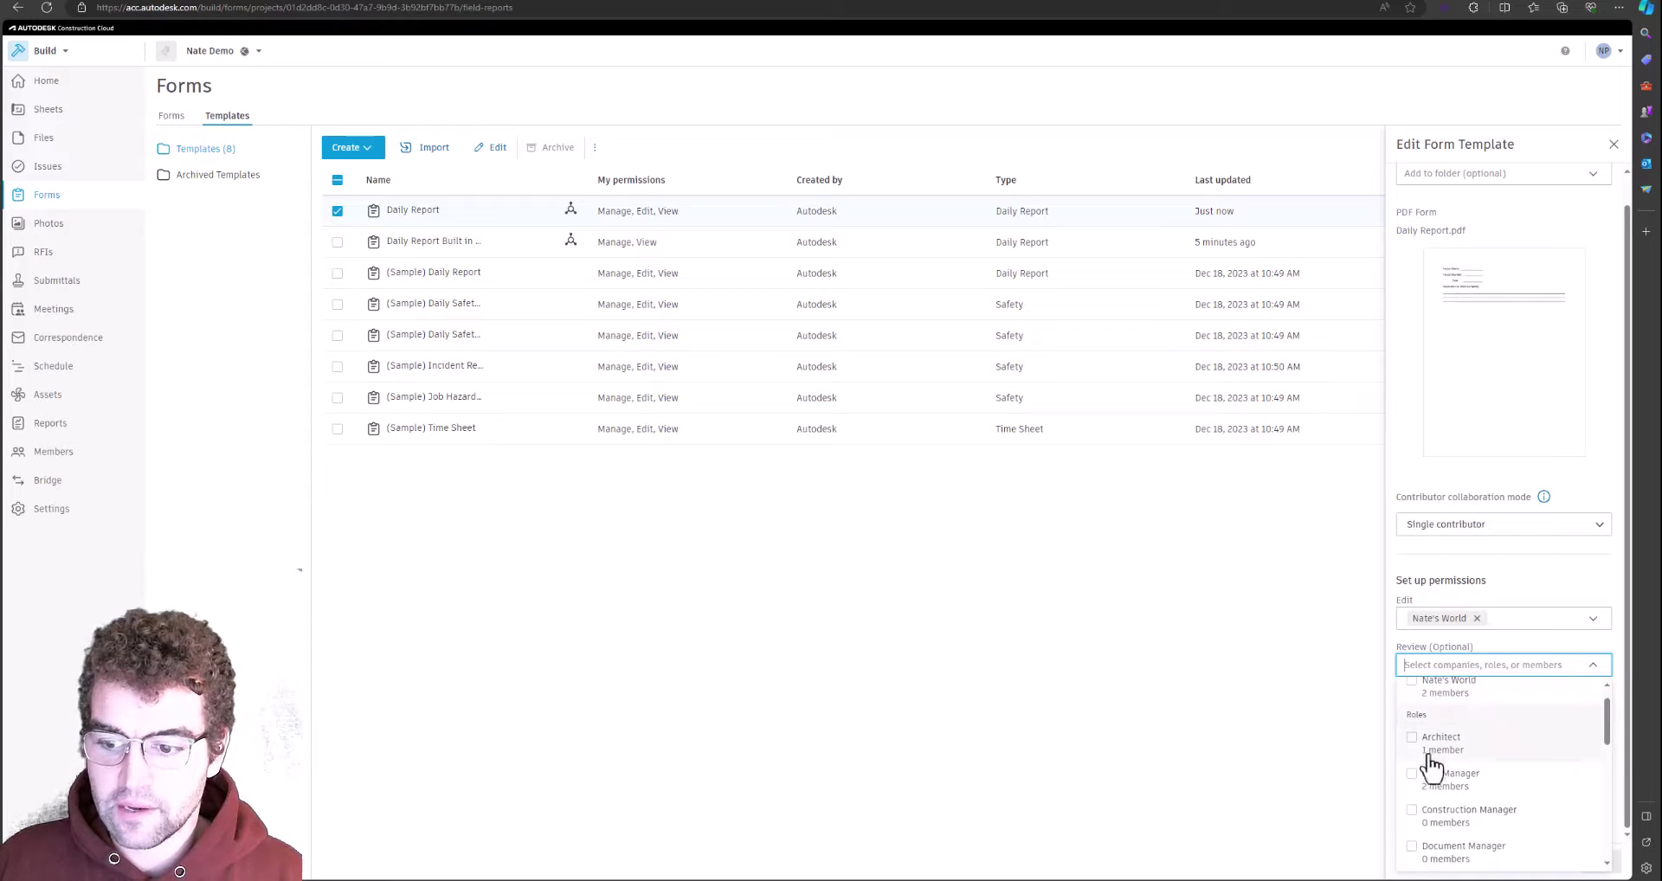
pyautogui.scroll(1, 1441, 740)
pyautogui.scroll(-1, 1440, 742)
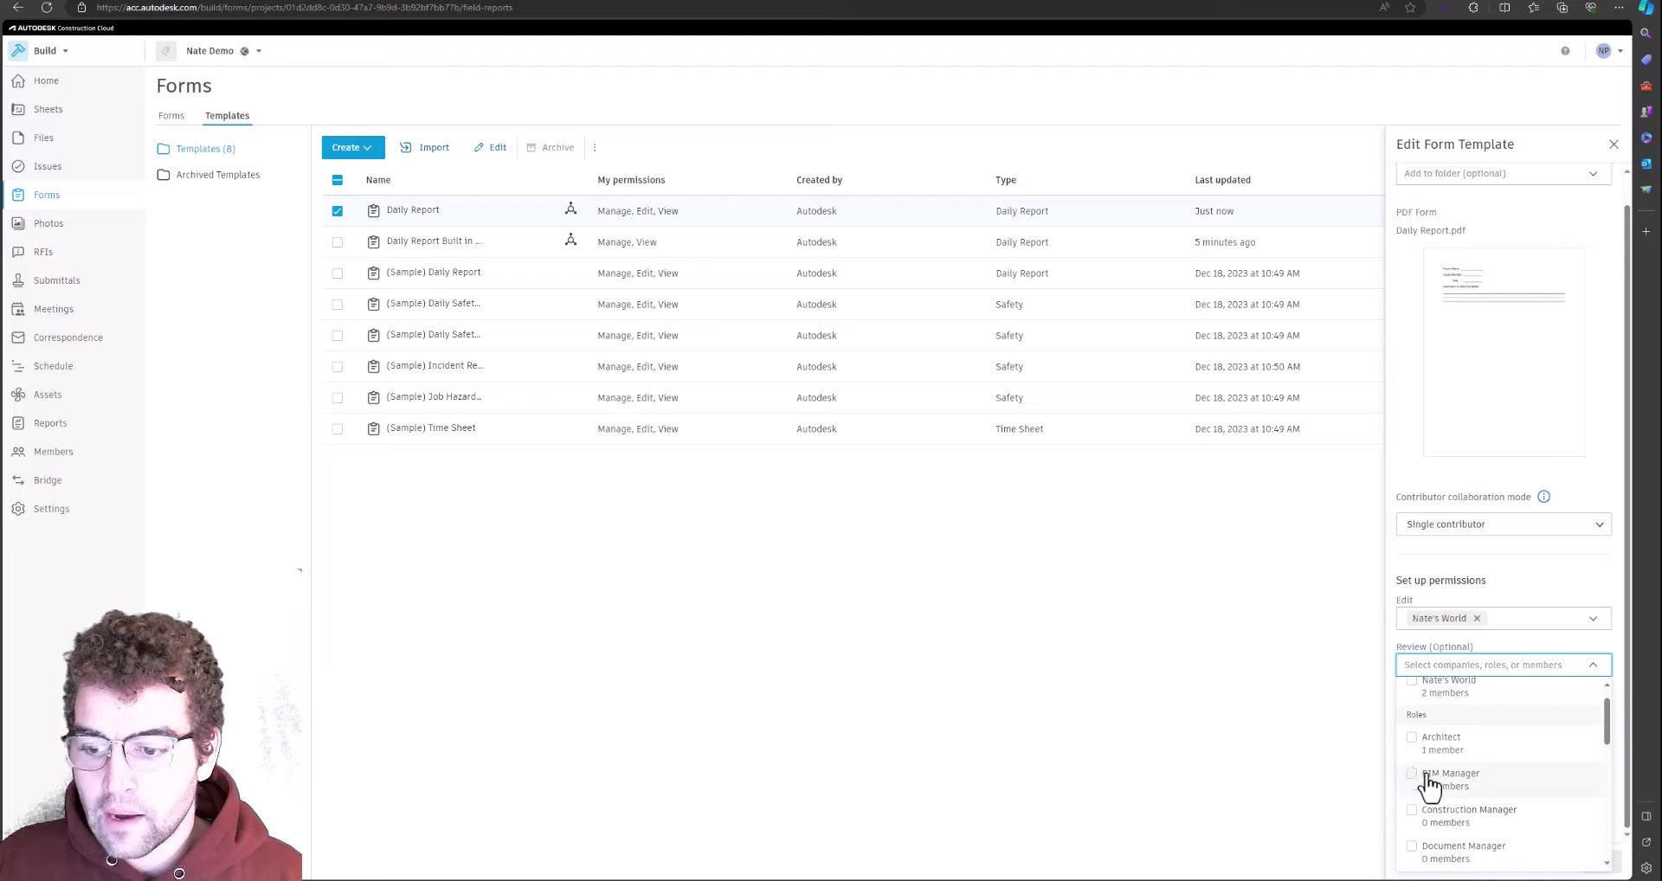
pyautogui.scroll(-5, 1420, 761)
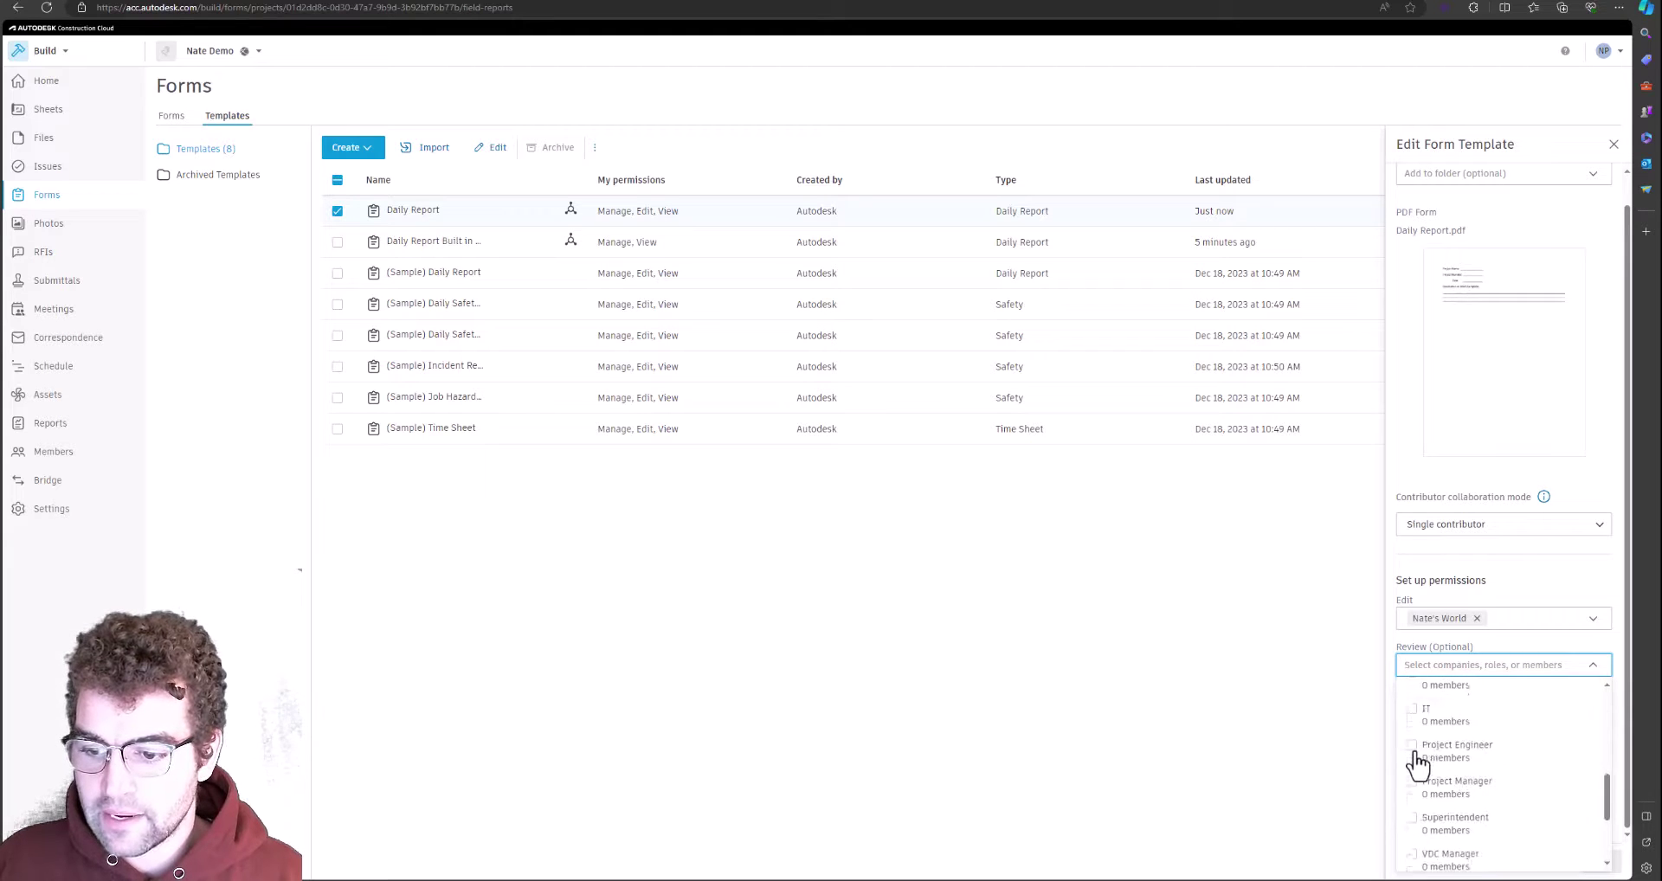
pyautogui.click(1412, 788)
pyautogui.click(1517, 639)
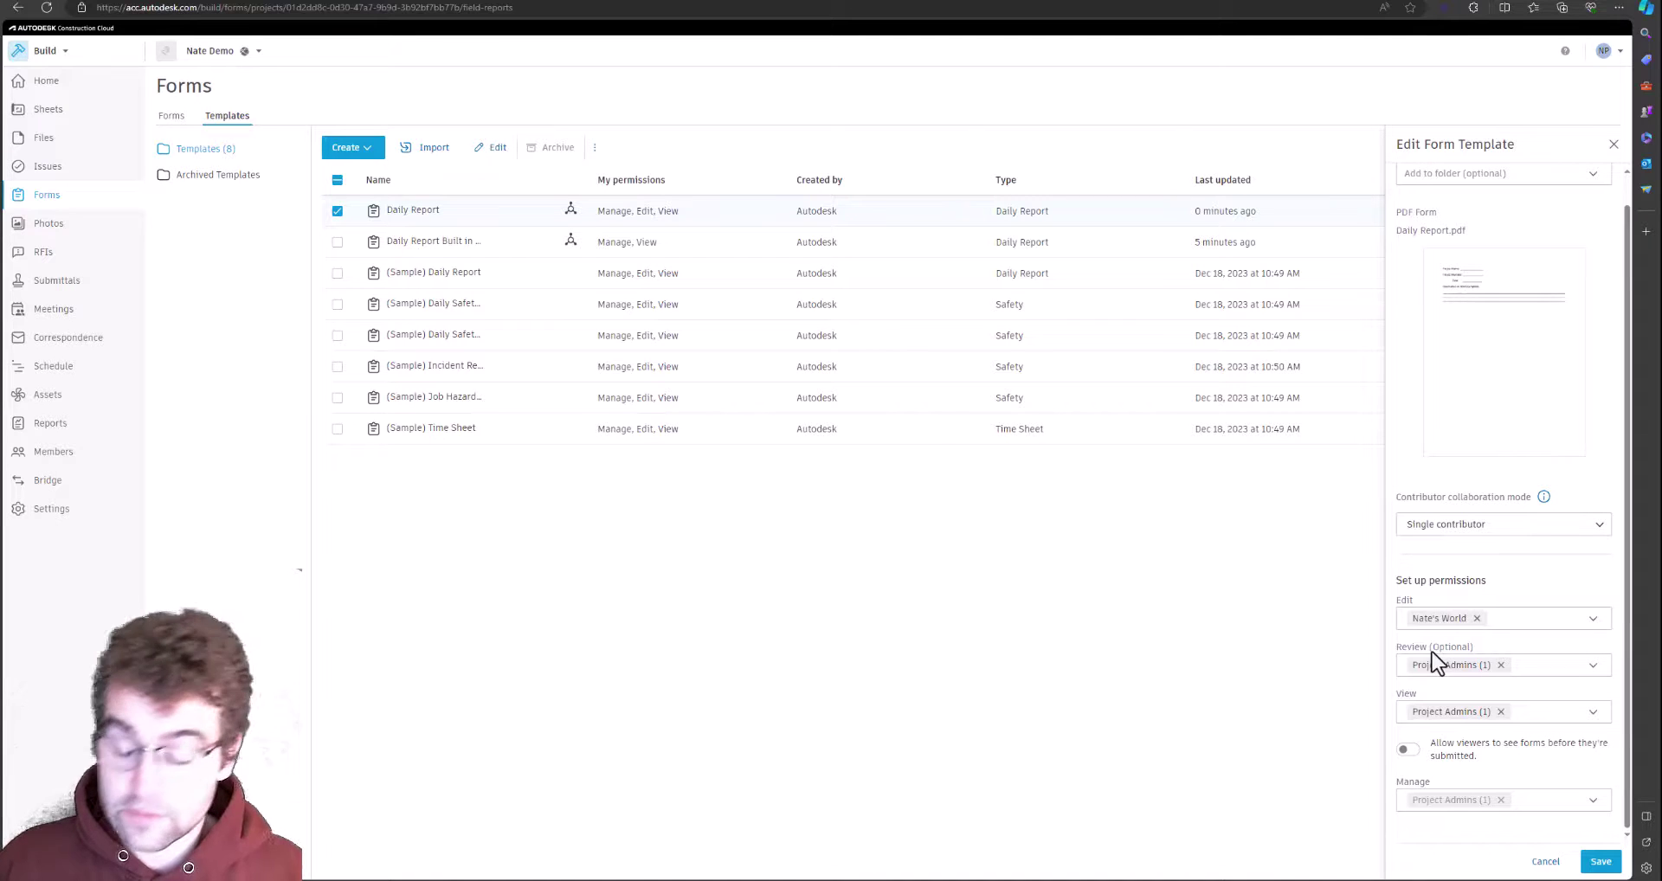
pyautogui.click(1600, 864)
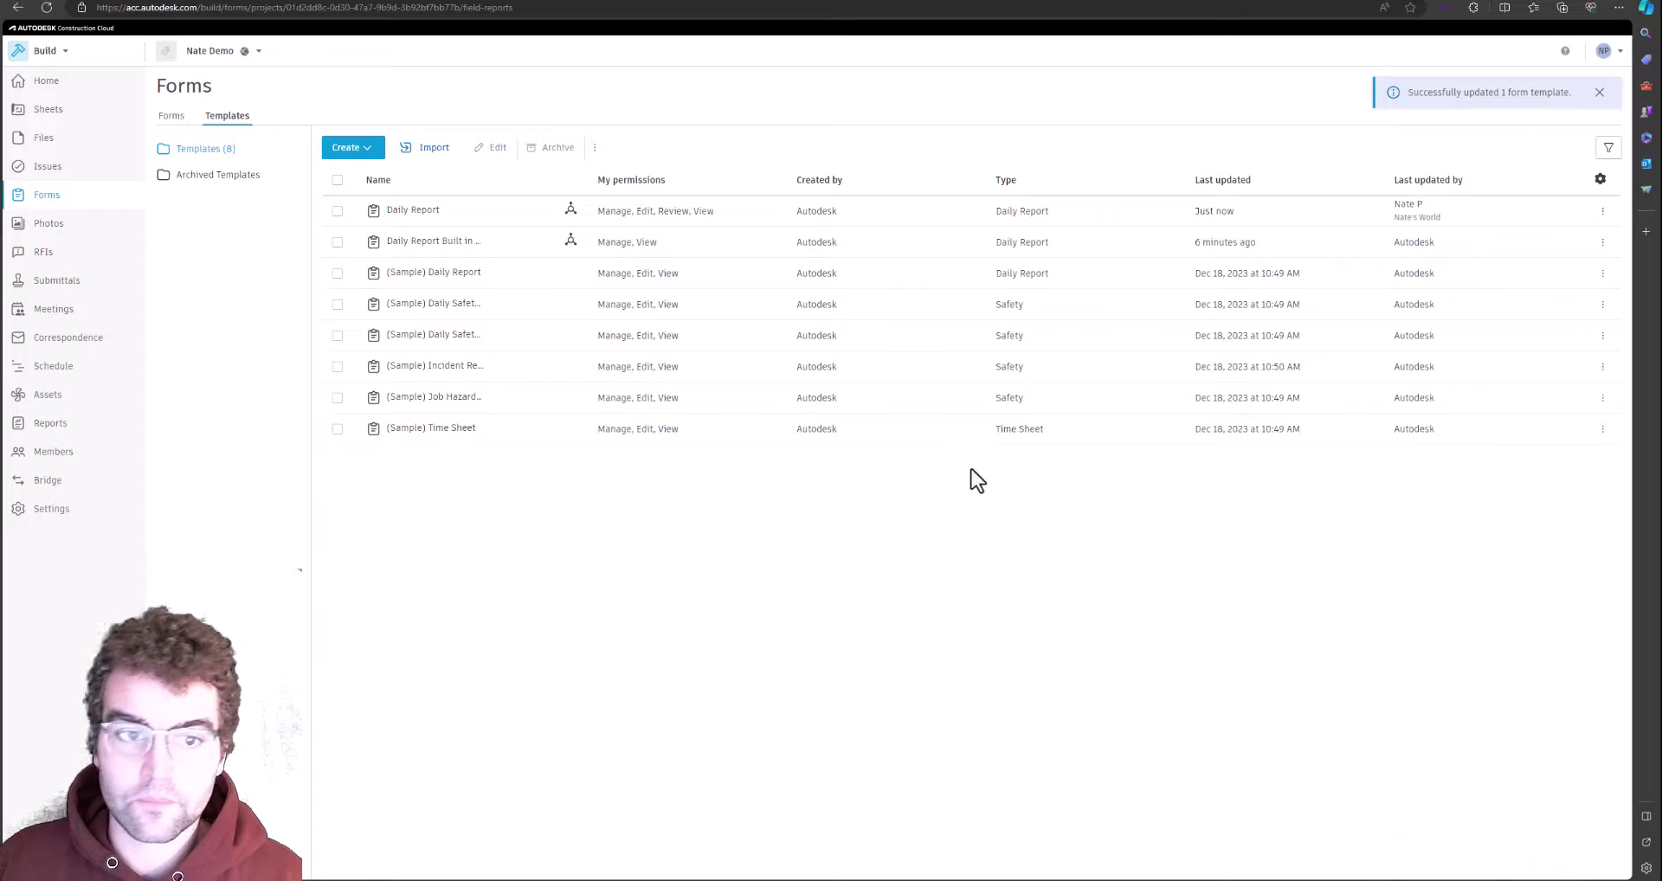
# Step: Reopen the Daily Report template for editing and examine its Review options and the other permission settings
pyautogui.click(337, 211)
pyautogui.click(486, 149)
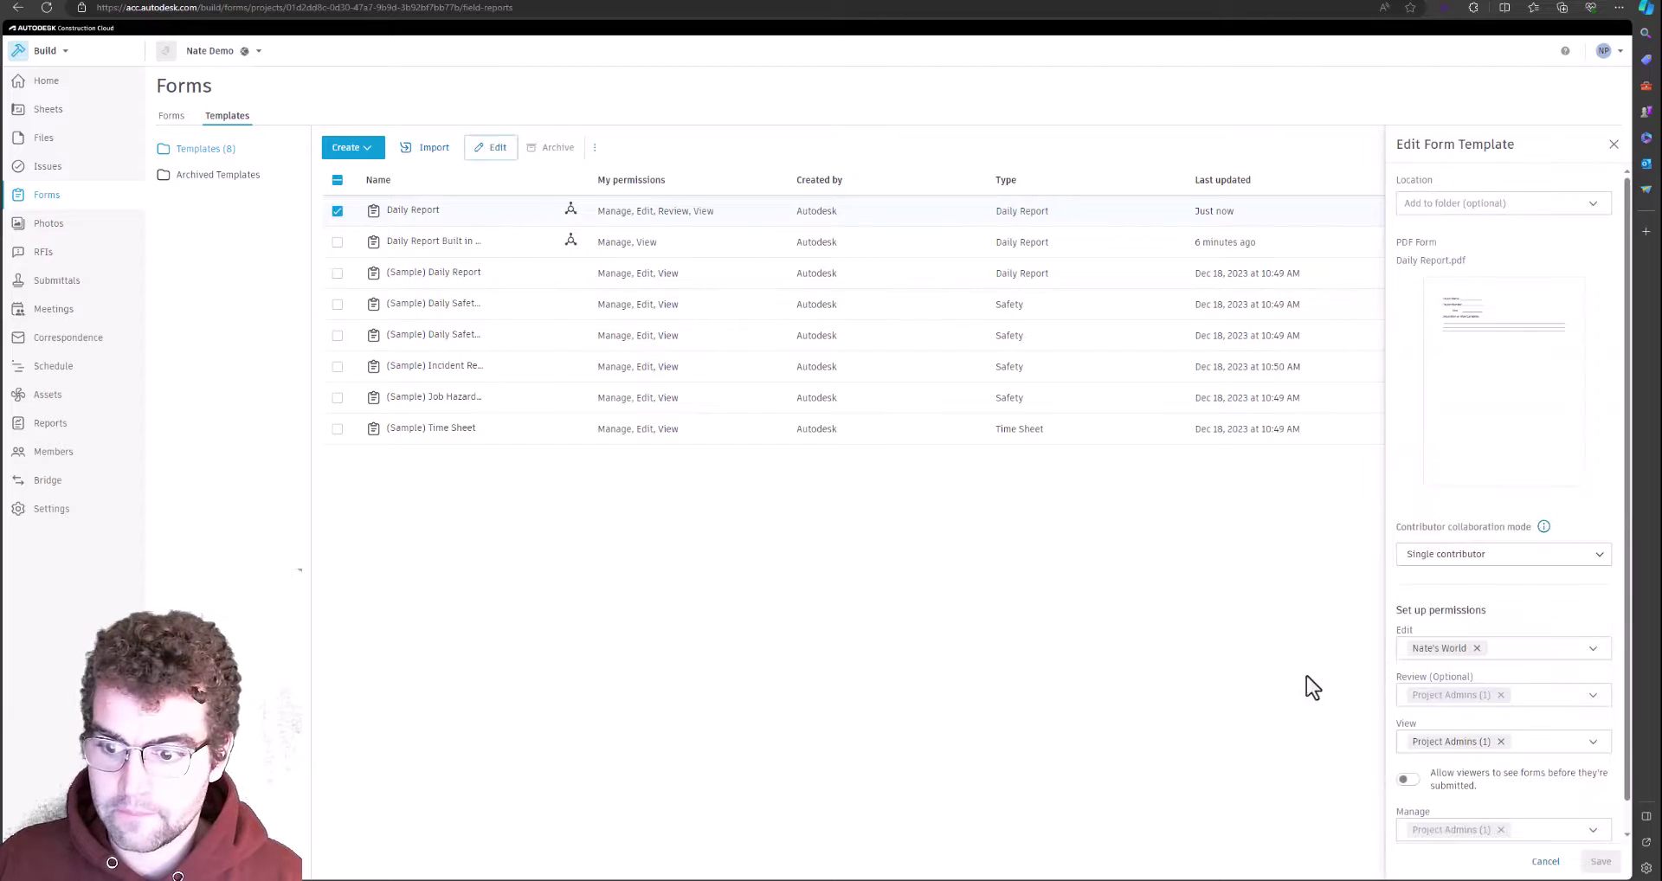
pyautogui.click(1499, 695)
pyautogui.scroll(-5, 1511, 624)
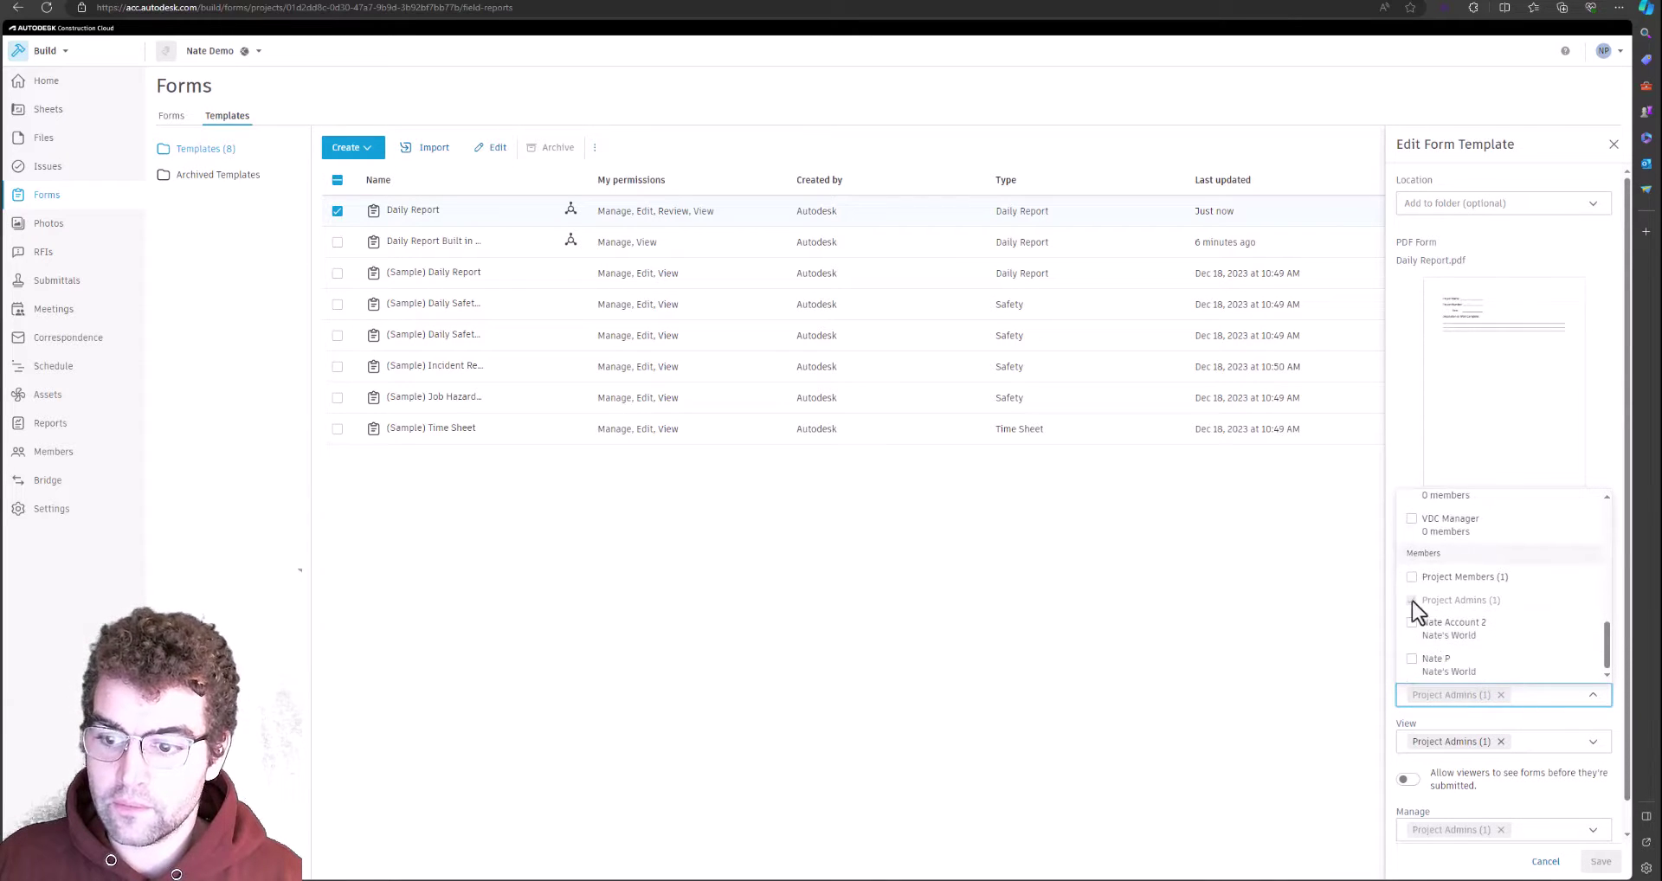
pyautogui.click(1452, 717)
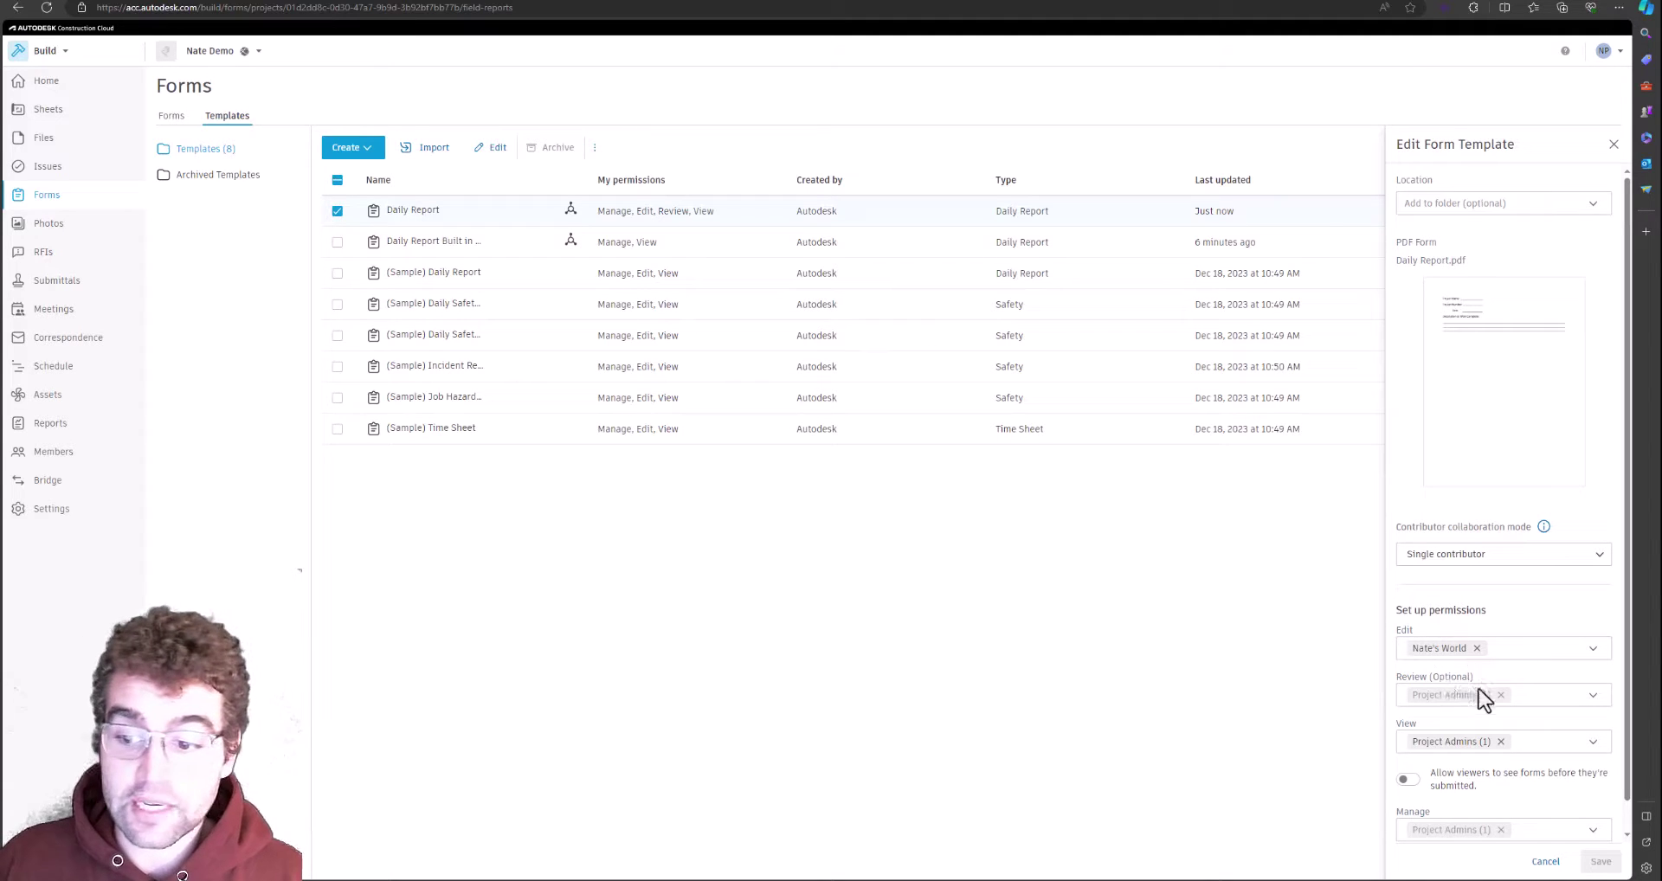
pyautogui.scroll(-1, 1452, 715)
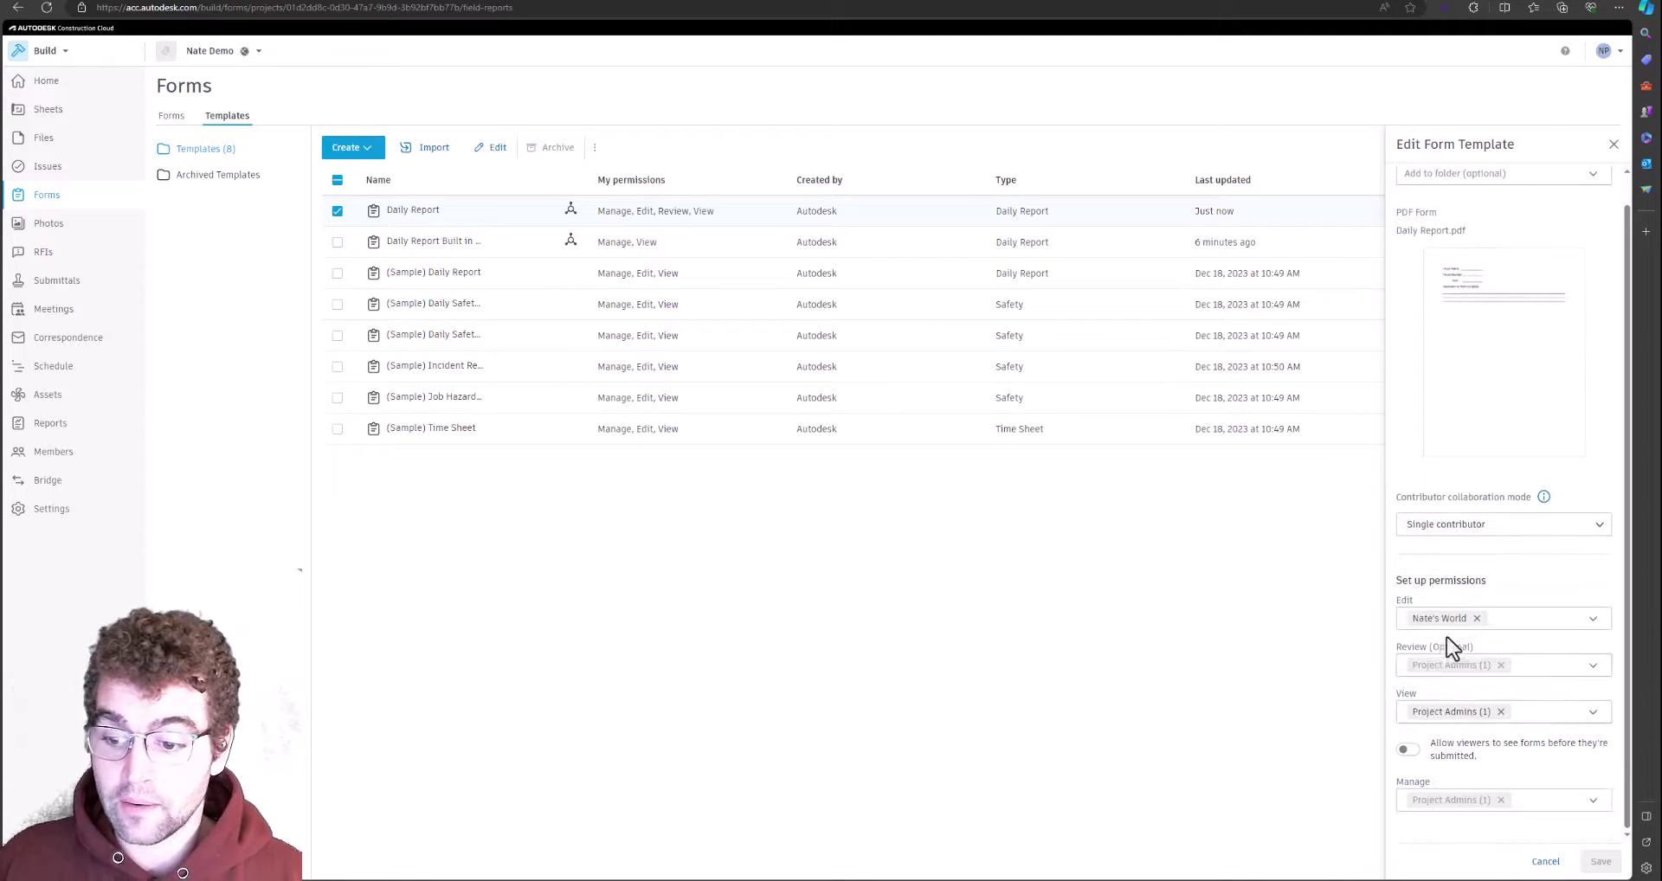
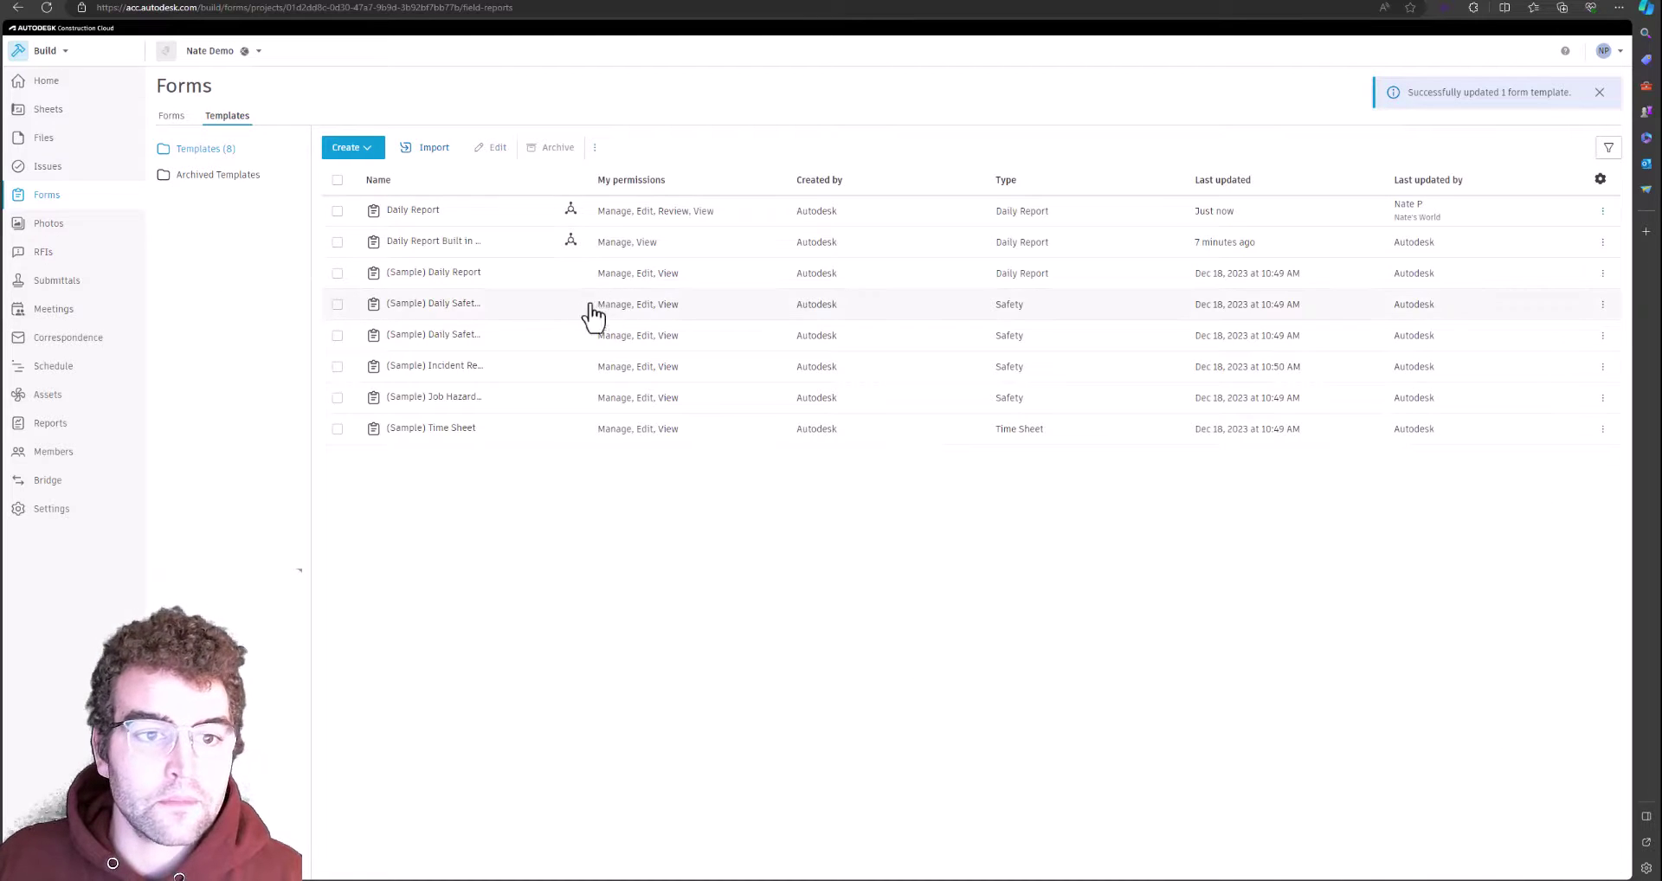
# Step: Create a new form from the Daily Report template and check which members it can be assigned to
pyautogui.click(375, 163)
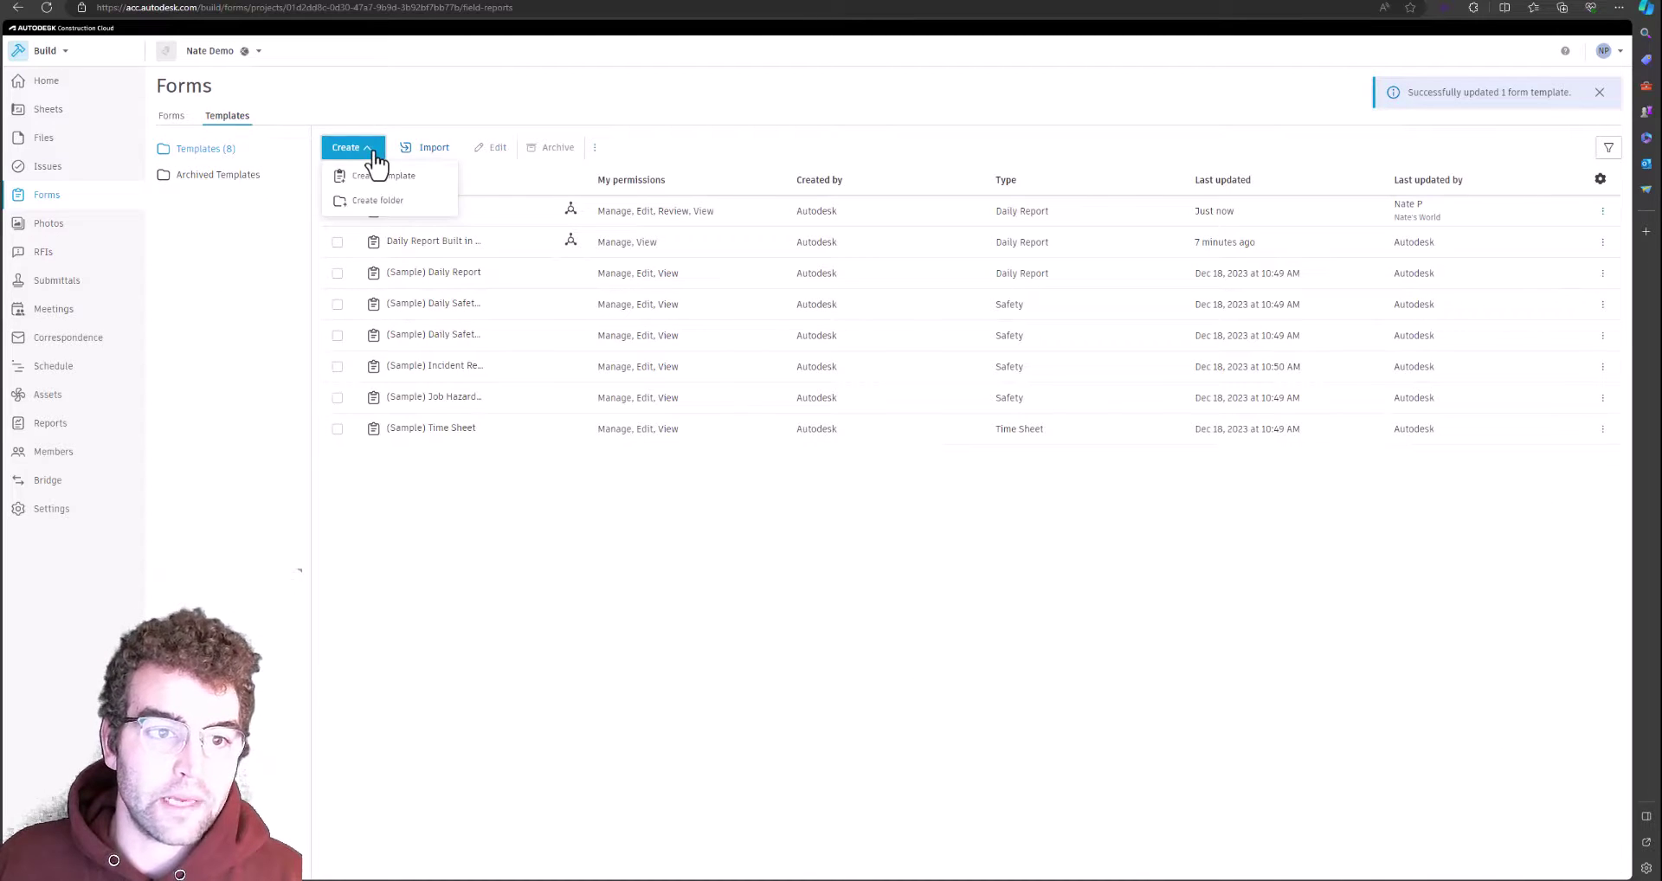
pyautogui.click(164, 116)
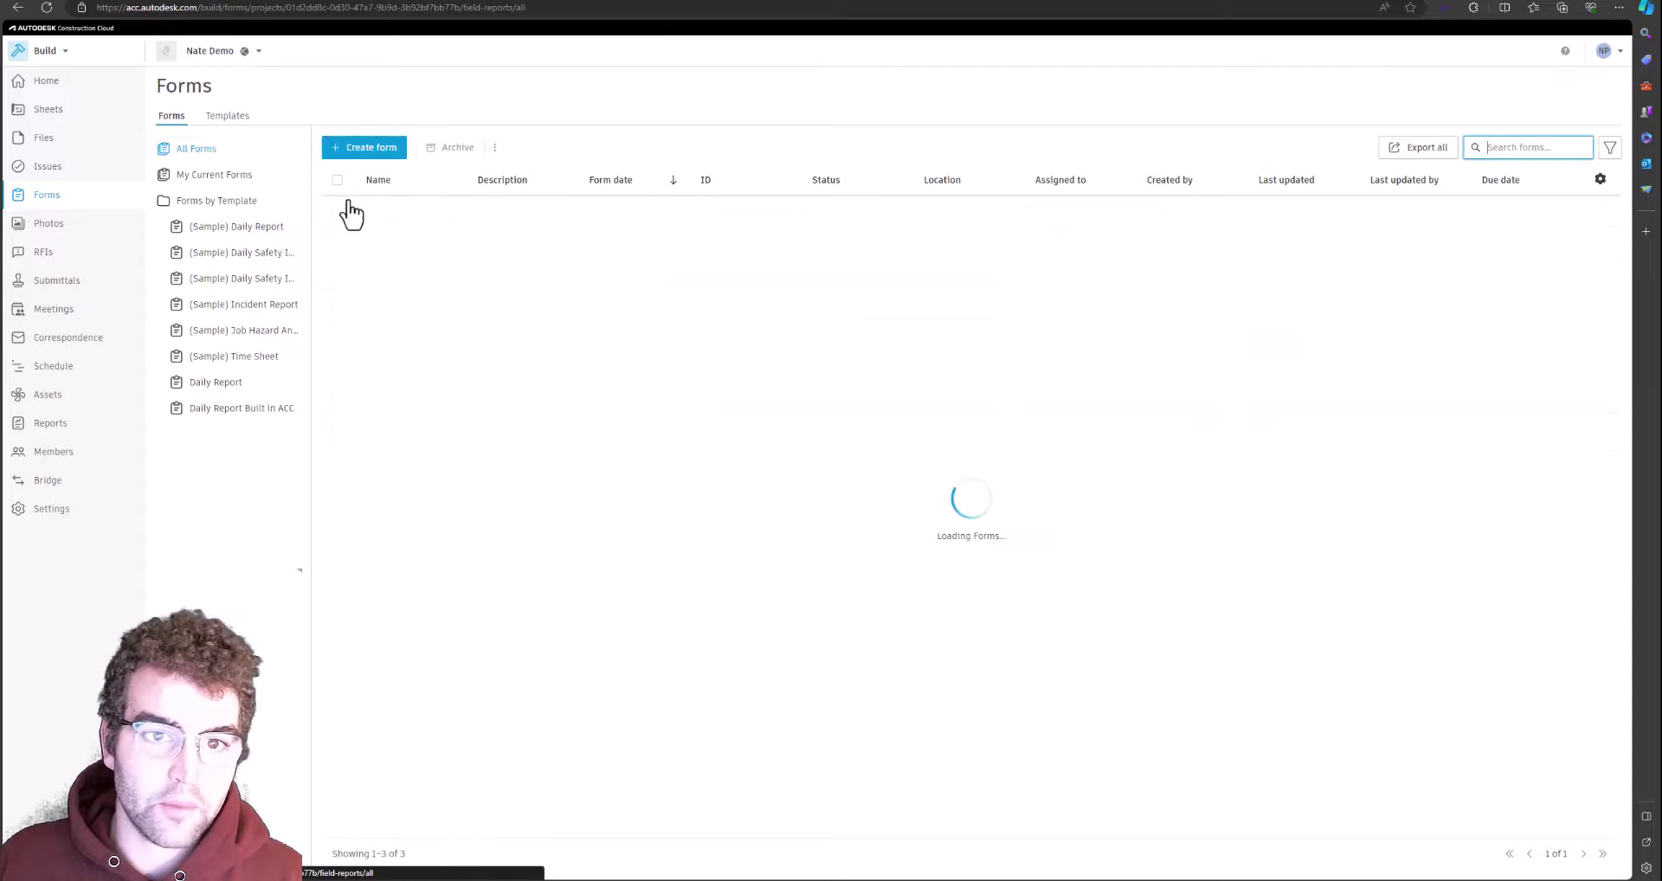
pyautogui.click(375, 150)
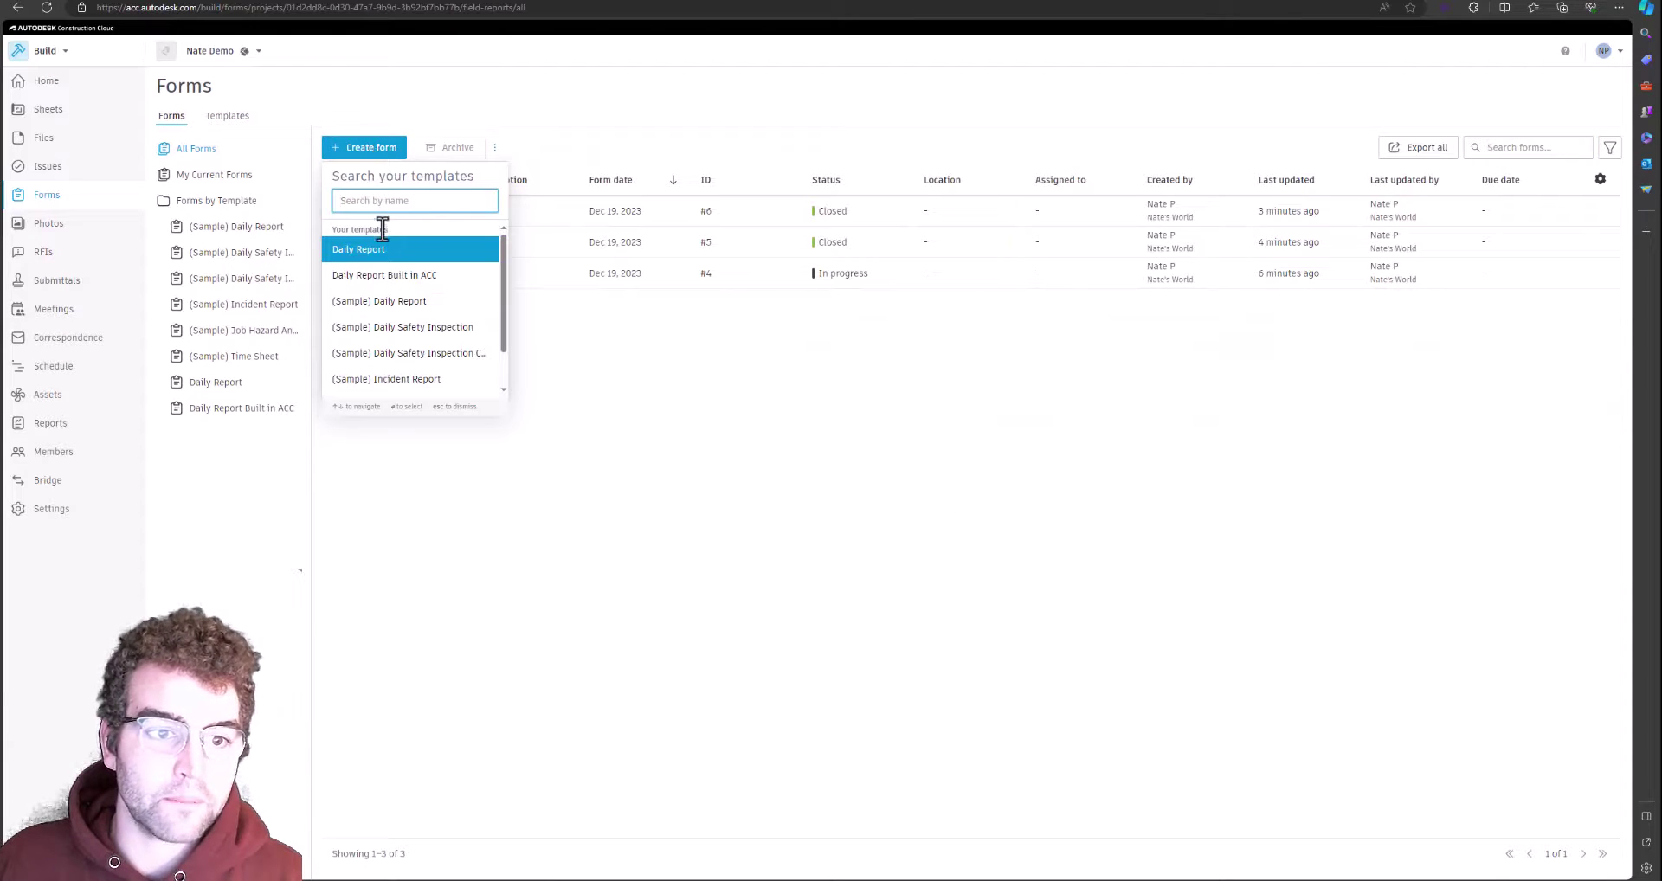
pyautogui.click(386, 254)
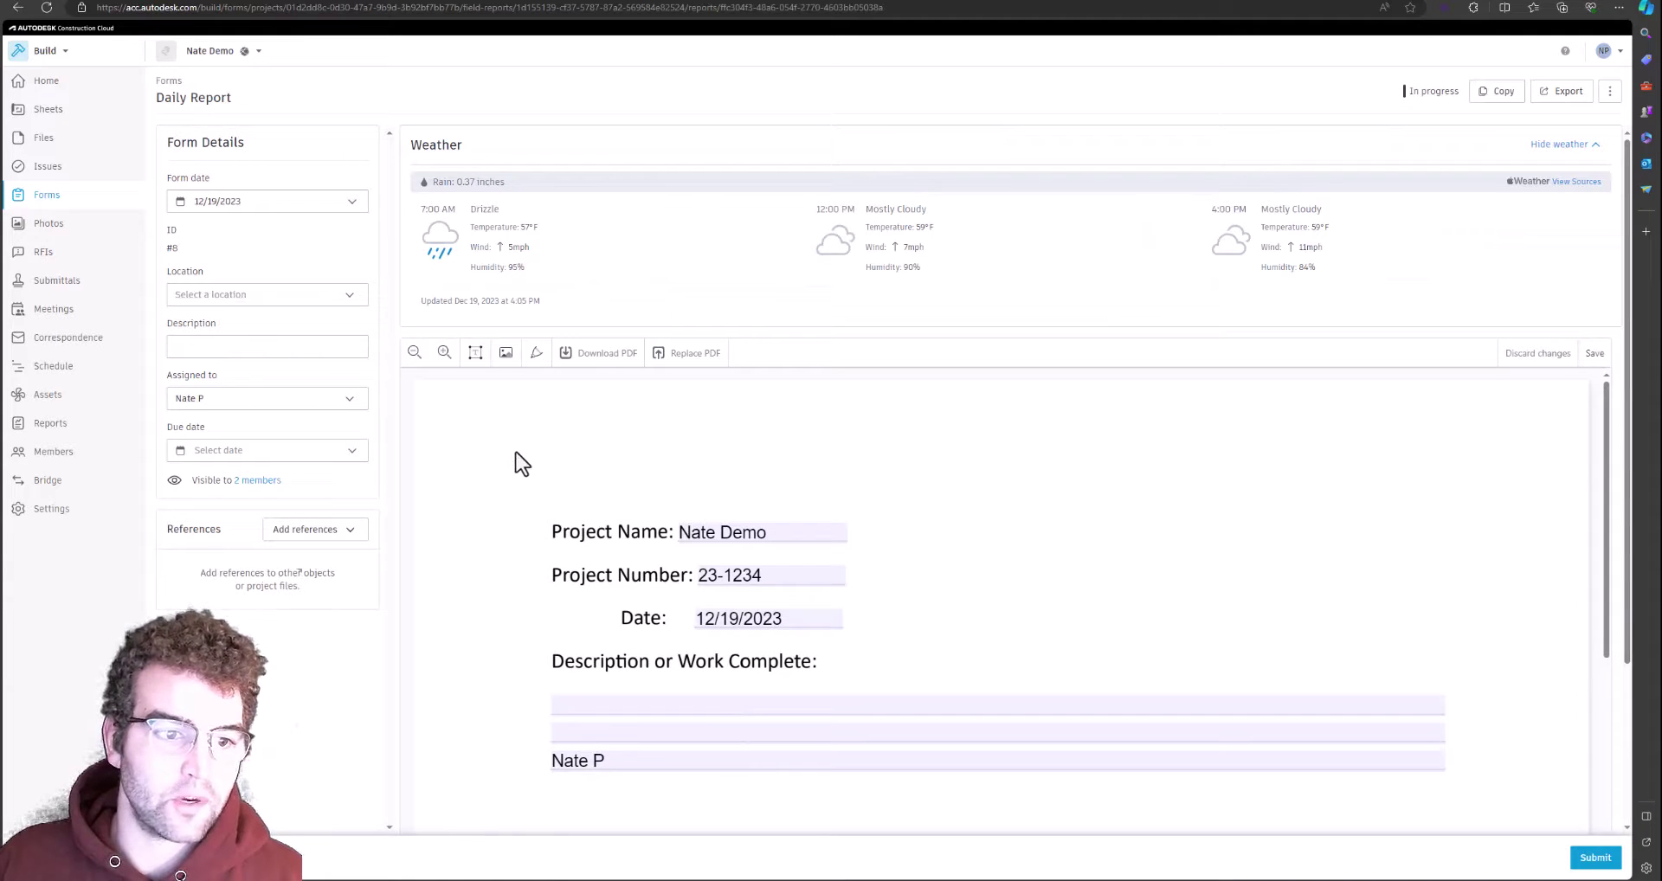
pyautogui.click(246, 407)
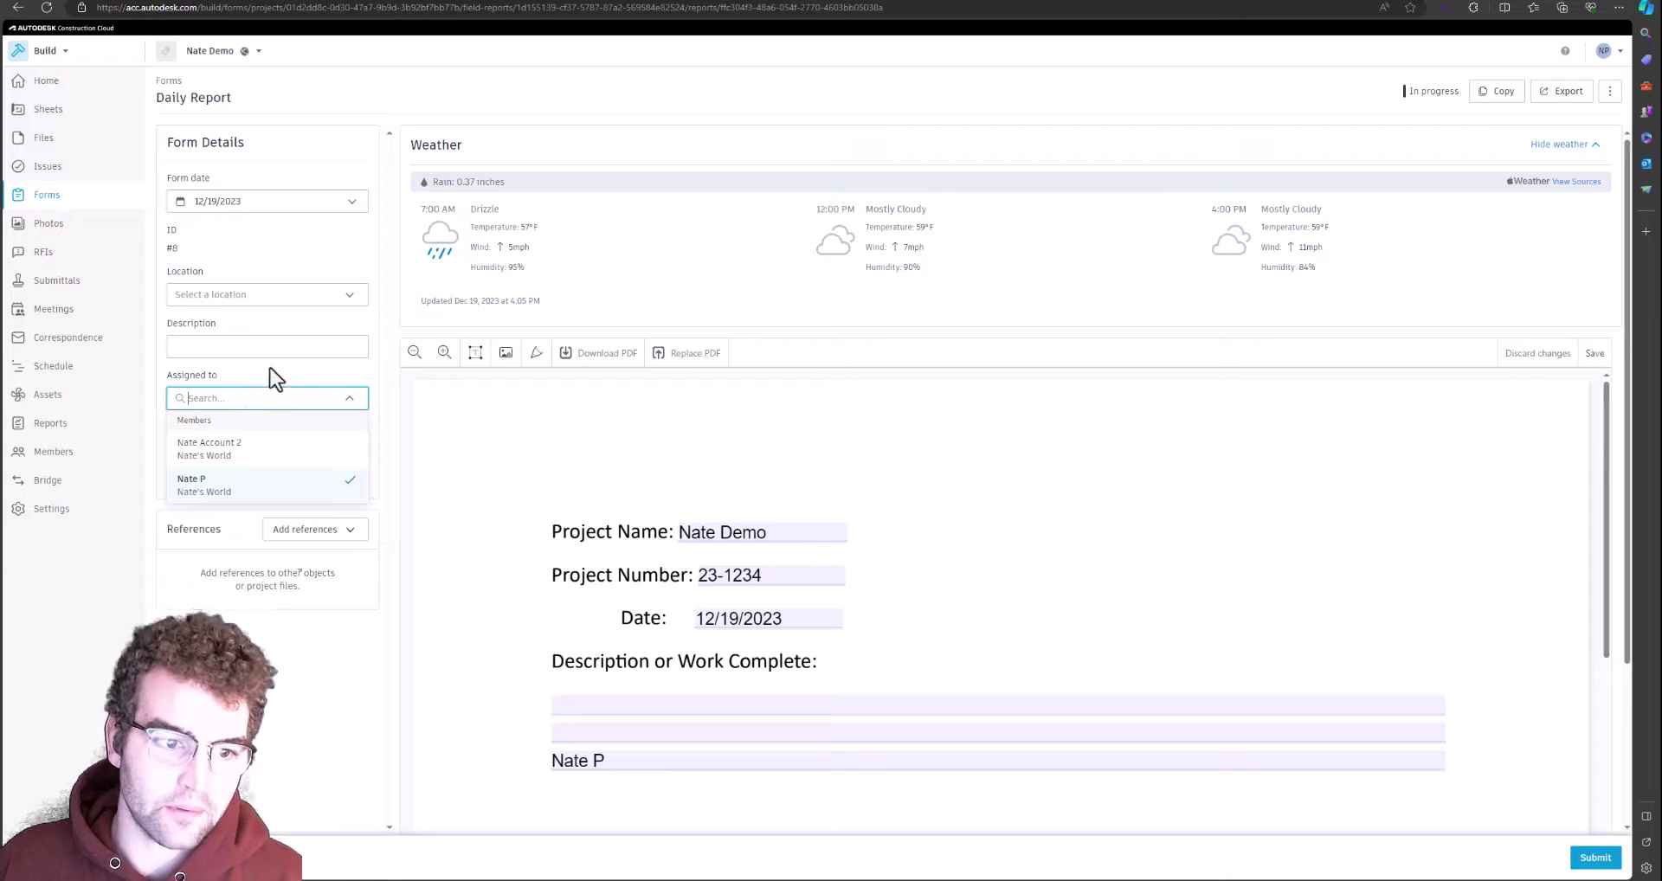
pyautogui.click(264, 394)
pyautogui.click(263, 395)
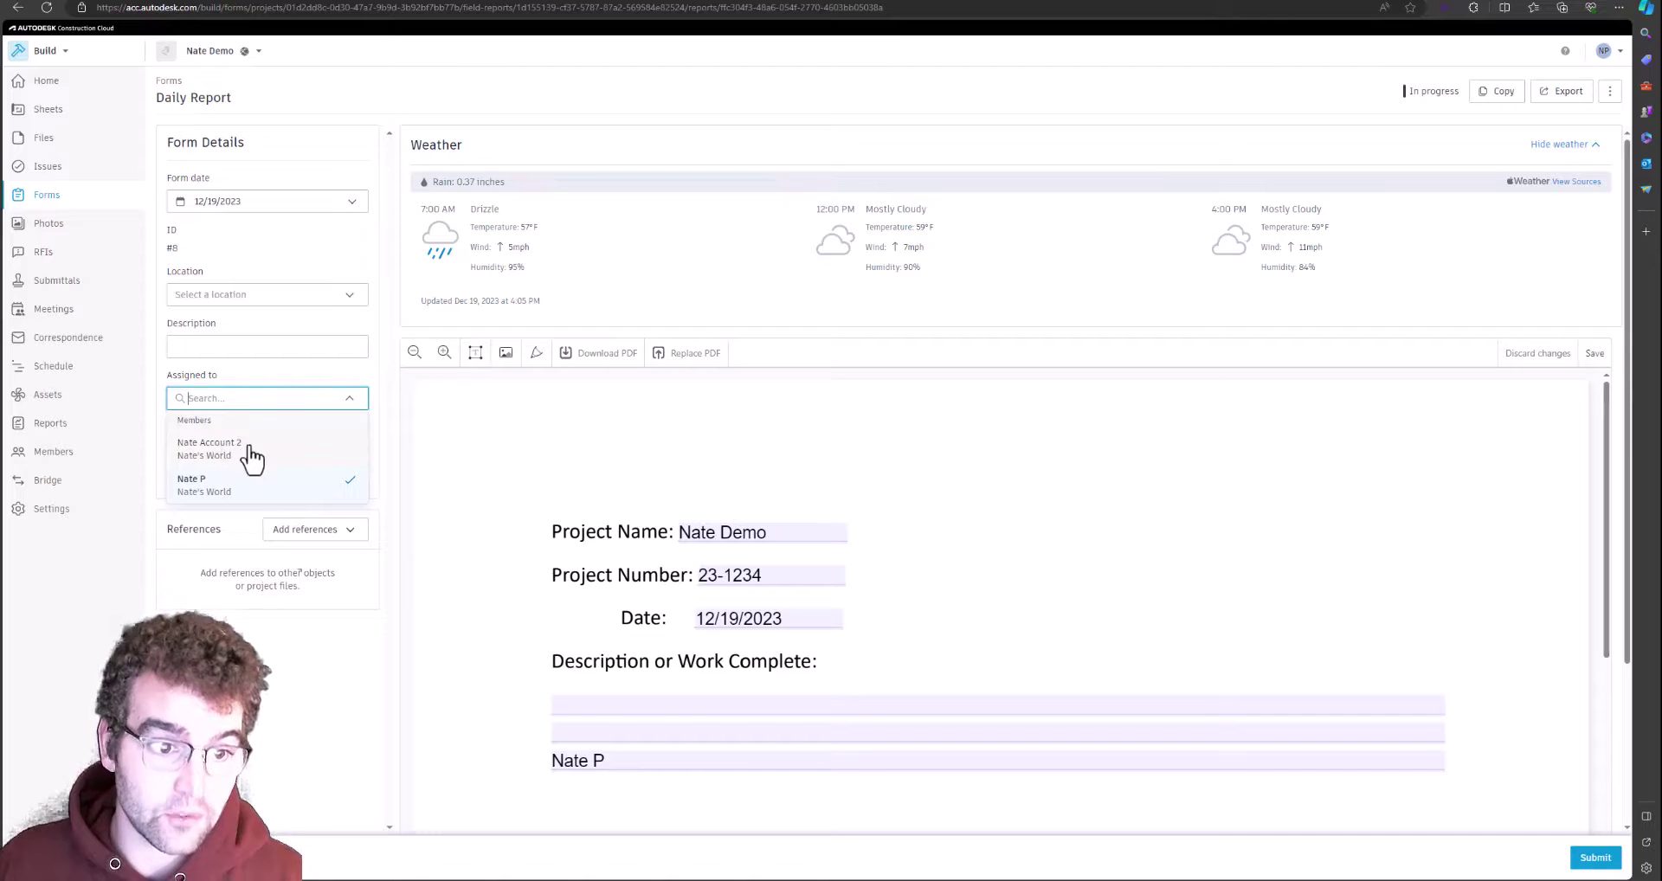
# Step: Fill the first Description or Work Complete line with "Work is complete." and a request for the second account's member to add comments
pyautogui.click(596, 703)
pyautogui.press('Down')
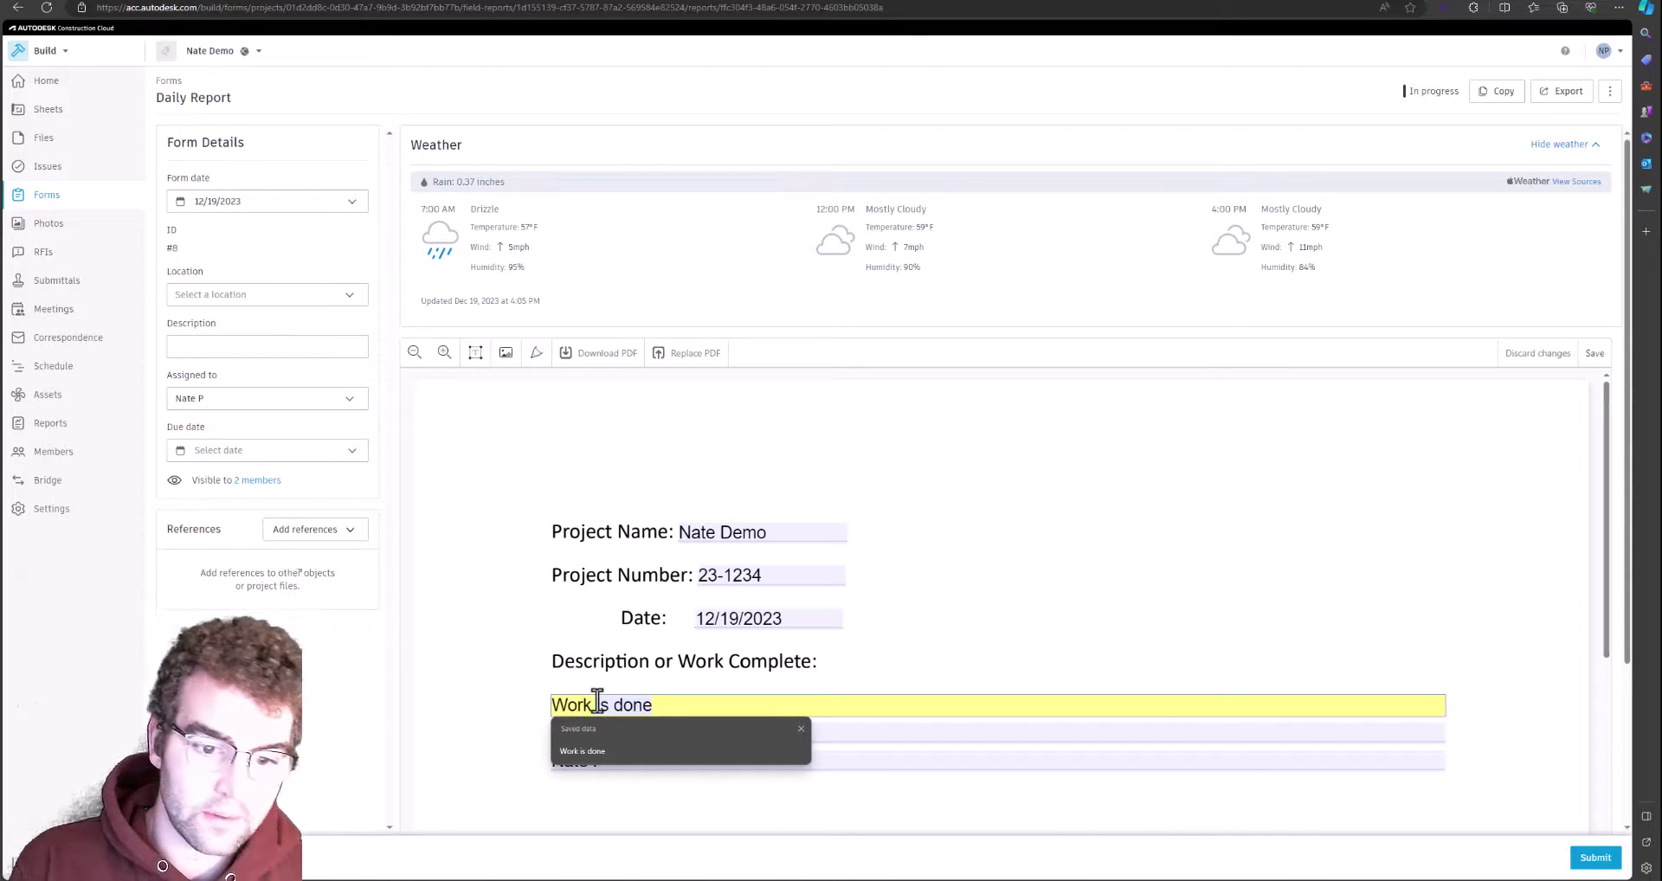
pyautogui.press('BackSpace')
pyautogui.press('BackSpace')
pyautogui.press('BackSpace')
pyautogui.press('BackSpace')
pyautogui.write('complete. Nate')
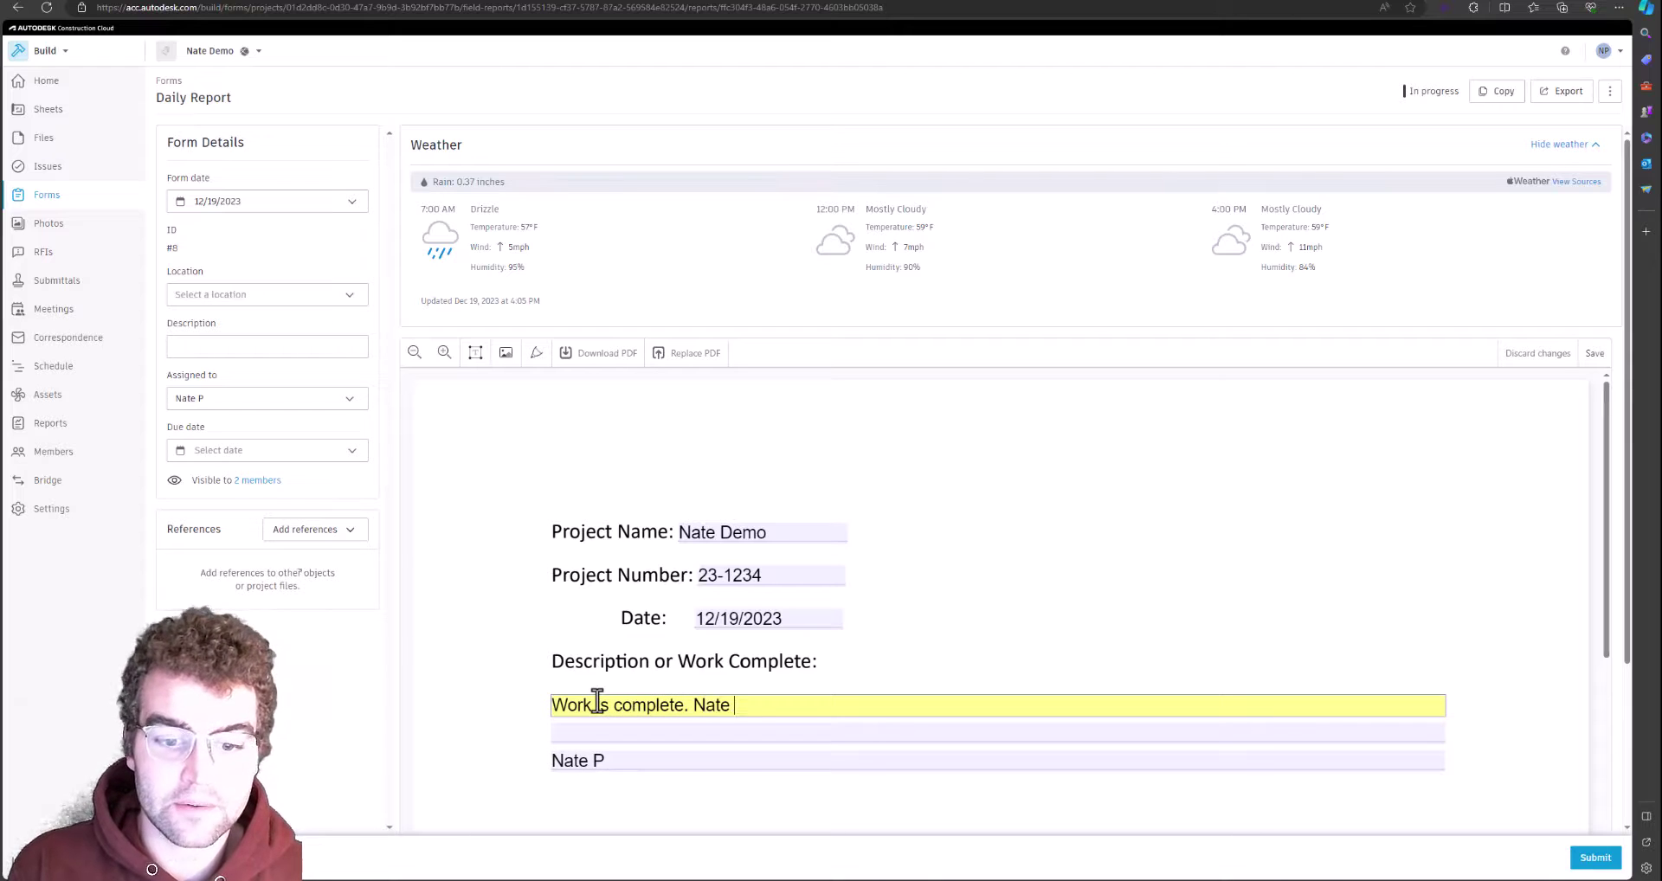
pyautogui.write(' 2 please')
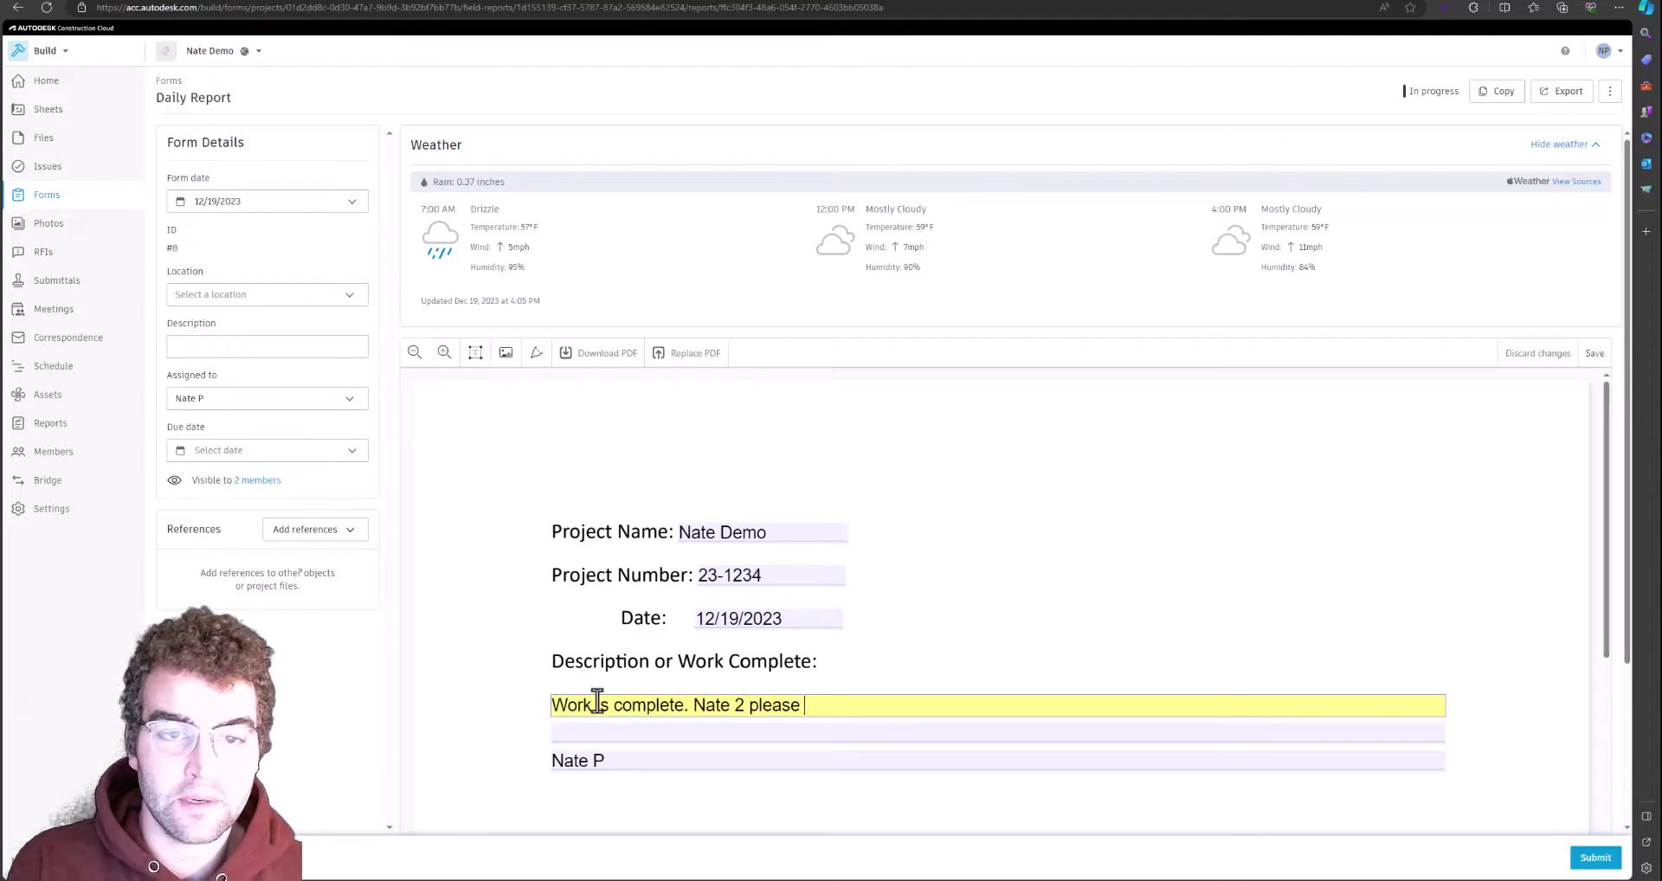
pyautogui.write(' add co')
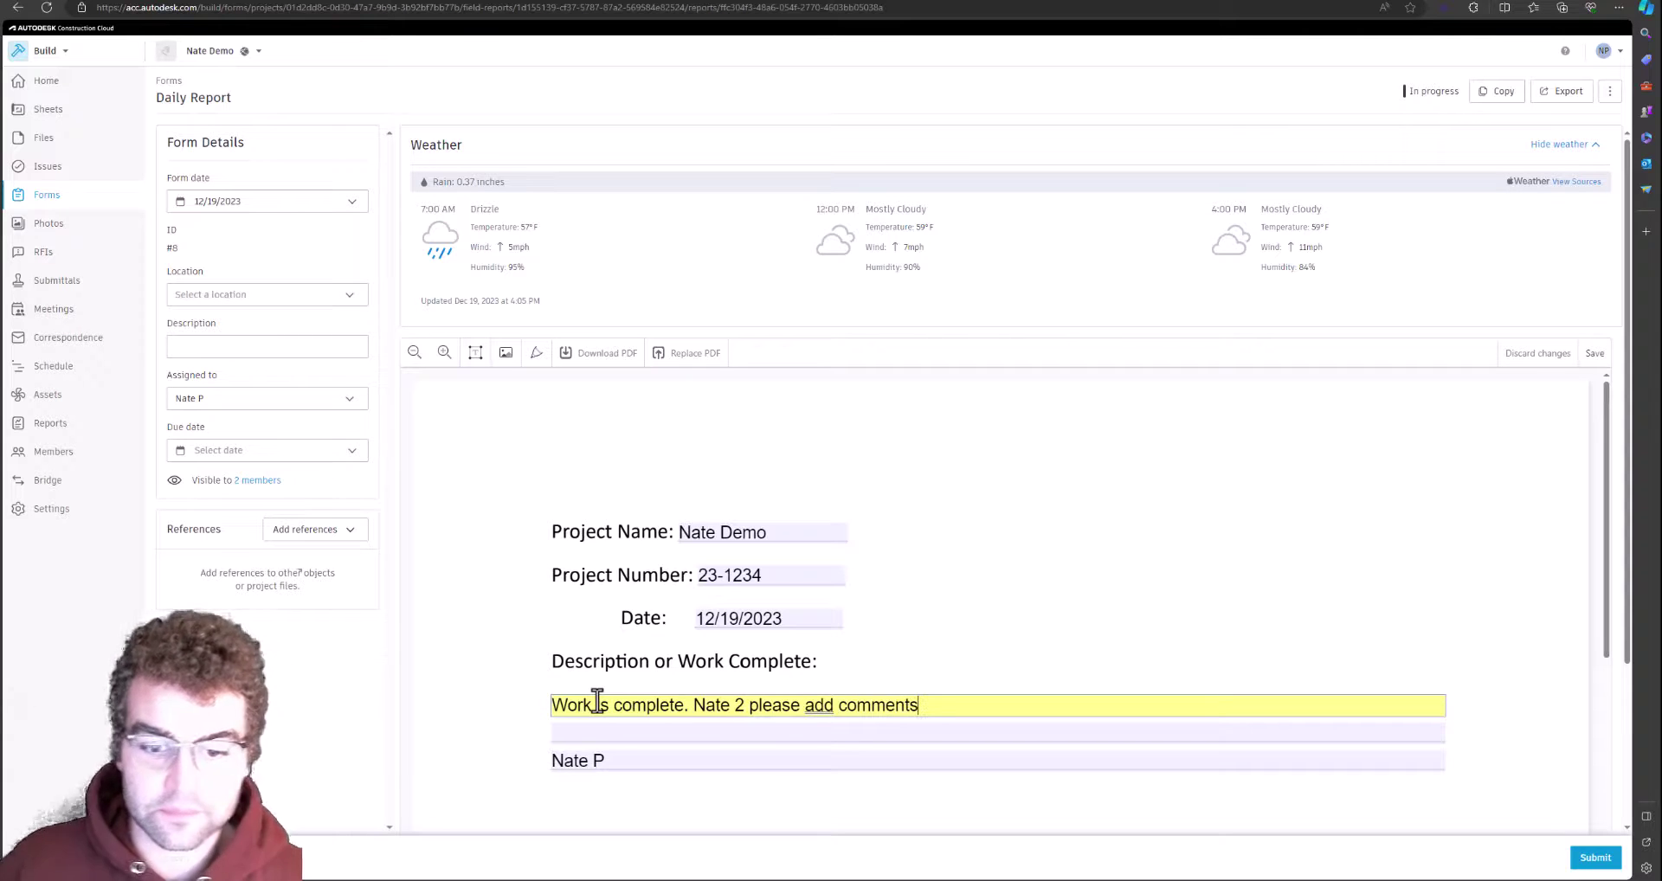
pyautogui.write('mments')
pyautogui.click(1005, 568)
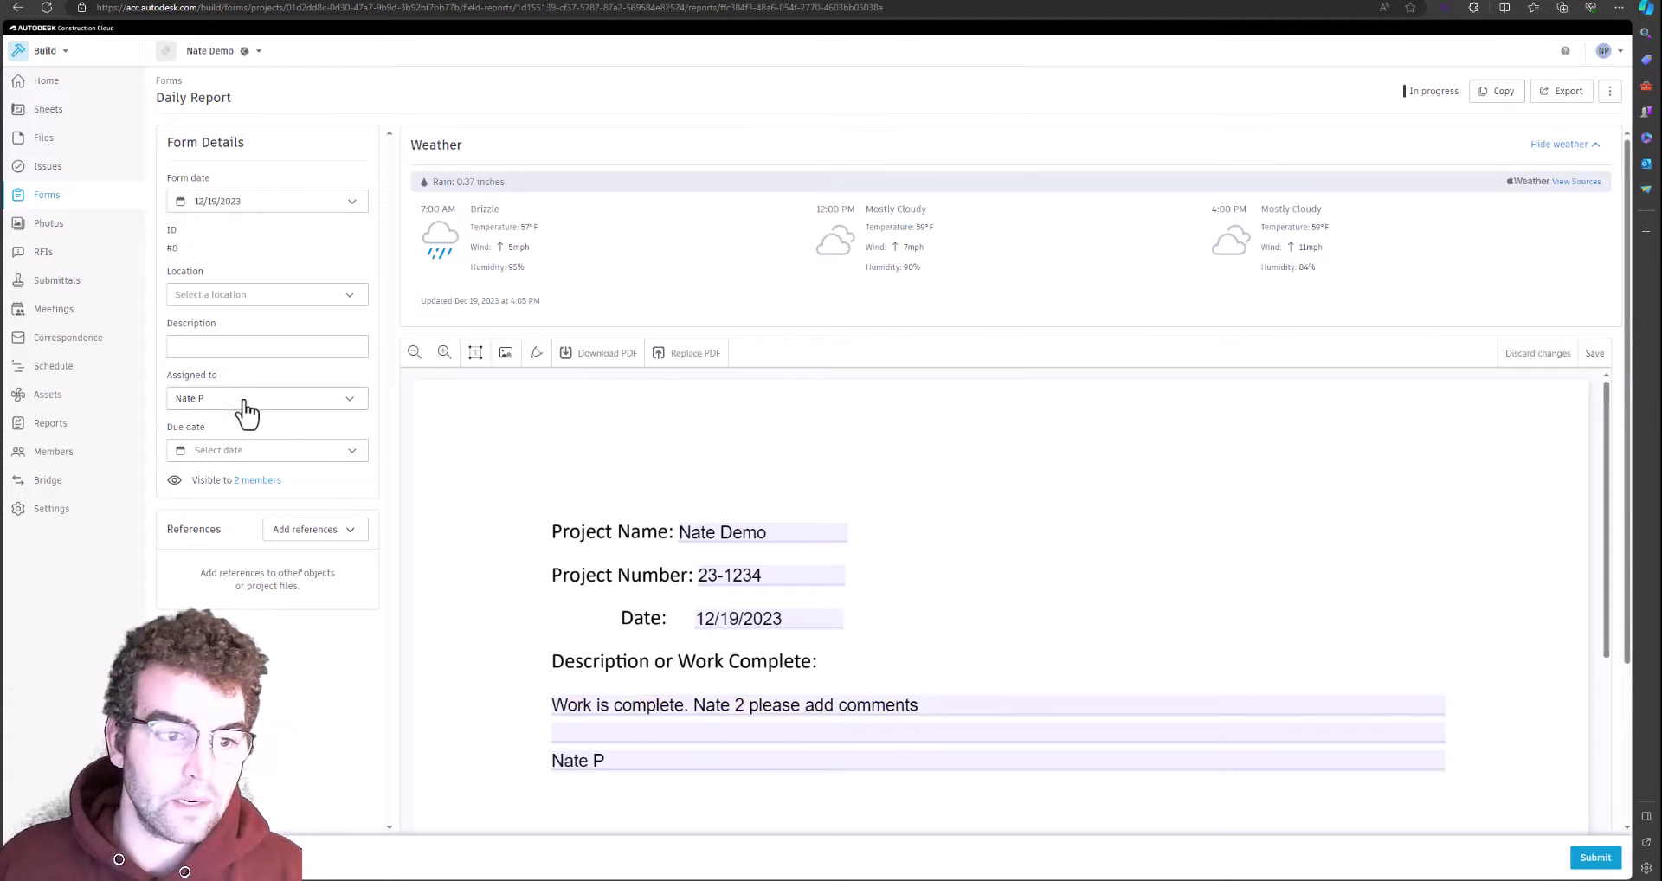
# Step: Assign the Daily Report form to the second account's member and highlight the text of the assignment notice
pyautogui.click(246, 407)
pyautogui.click(223, 452)
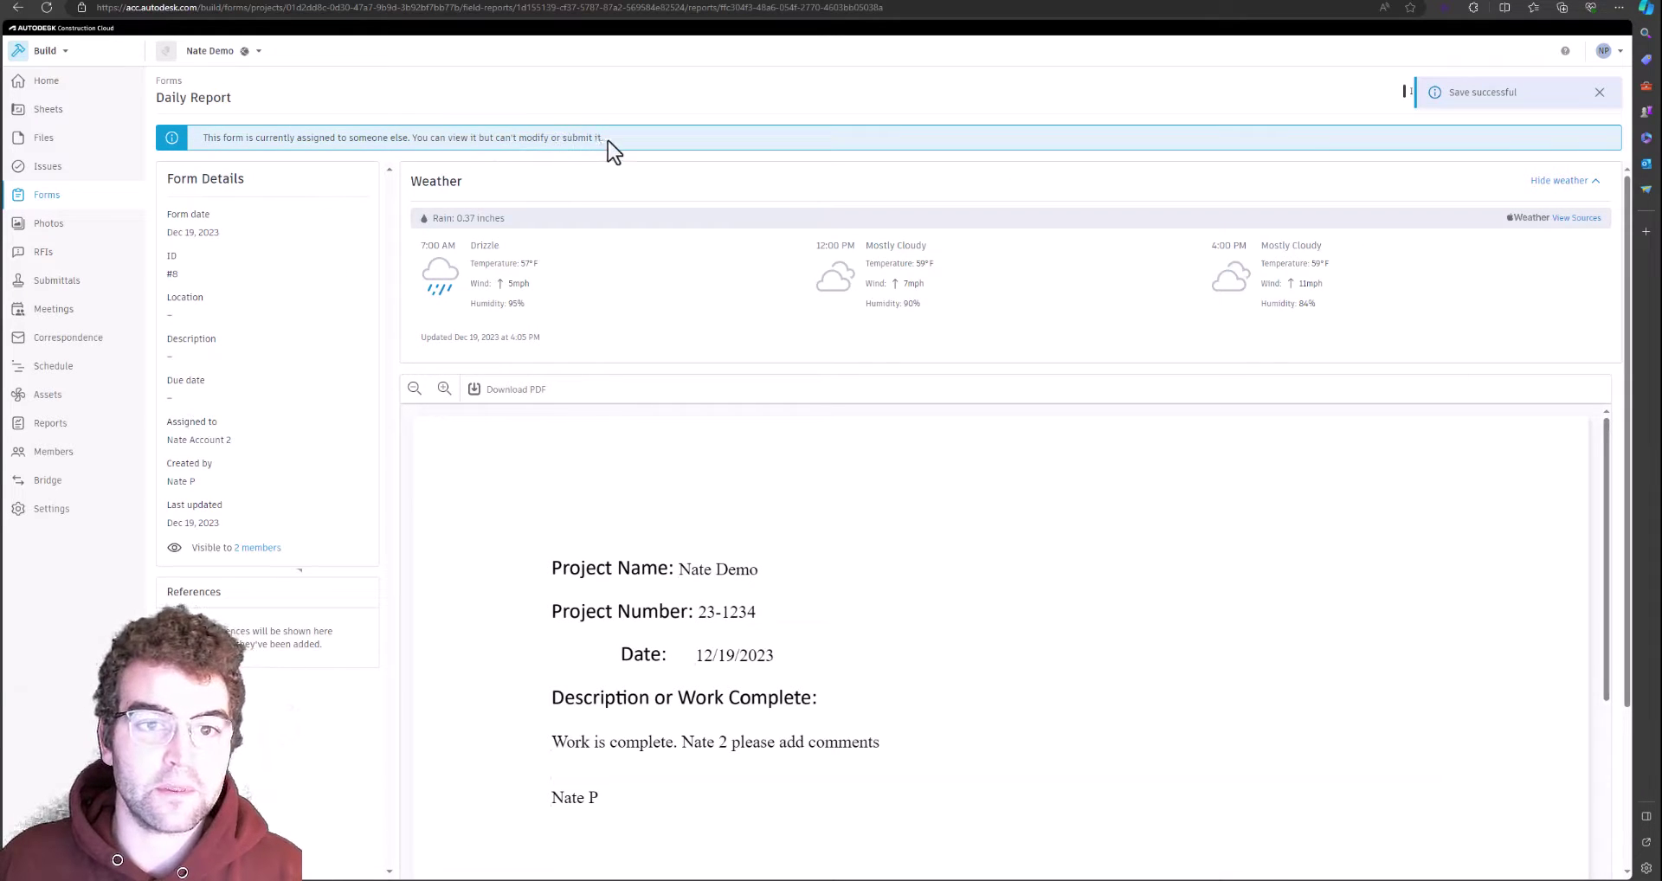
pyautogui.moveTo(605, 139); pyautogui.dragTo(246, 138)
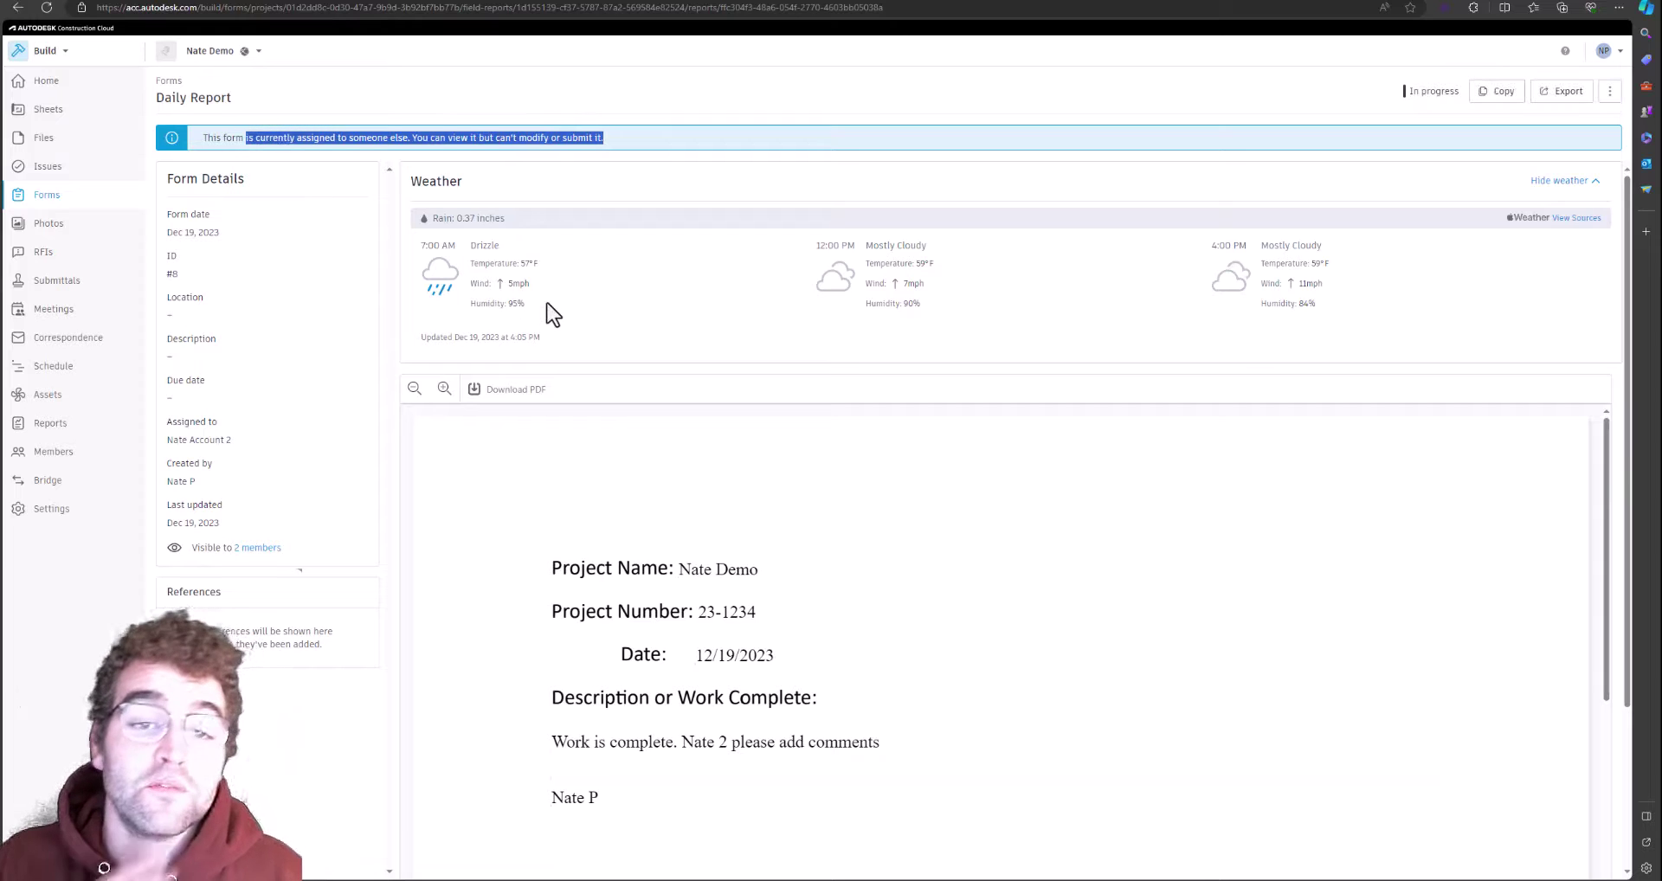